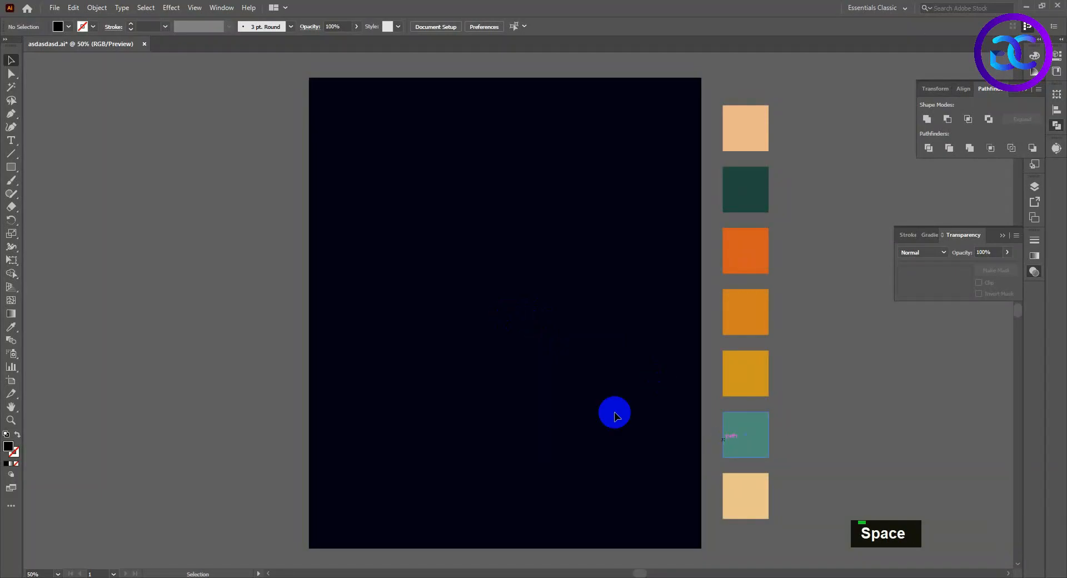
Draw a hexagon about 8.3 in wide and 7.2 in high near the middle of the dark artboard.
alt+scroll(586, 400, down, 1)
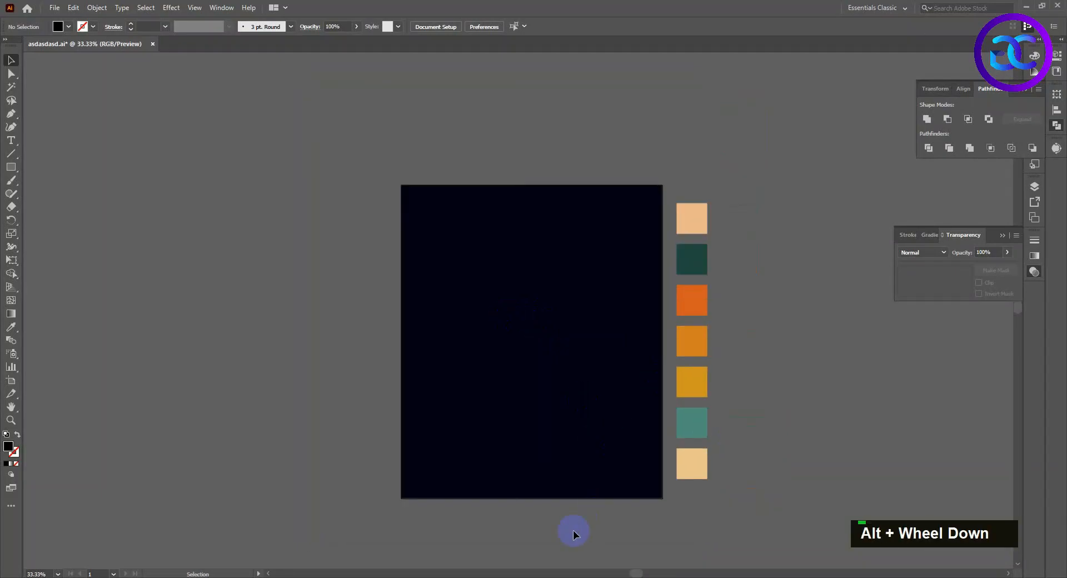
right_click(11, 169)
click(49, 212)
drag(524, 338, 557, 401)
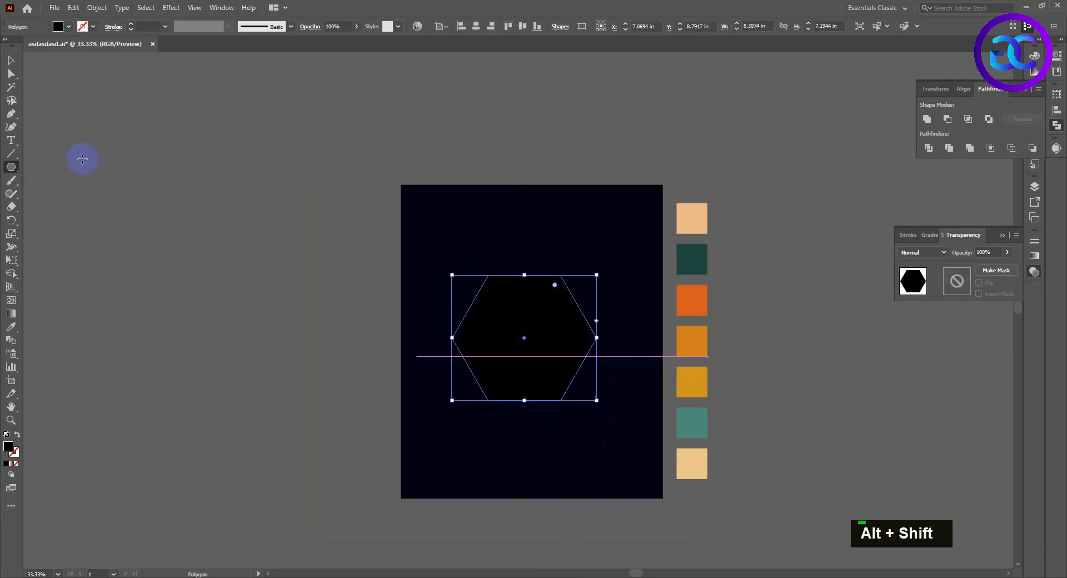
Fill the hexagon with the peach colour of the first palette swatch using the Eyedropper.
click(14, 62)
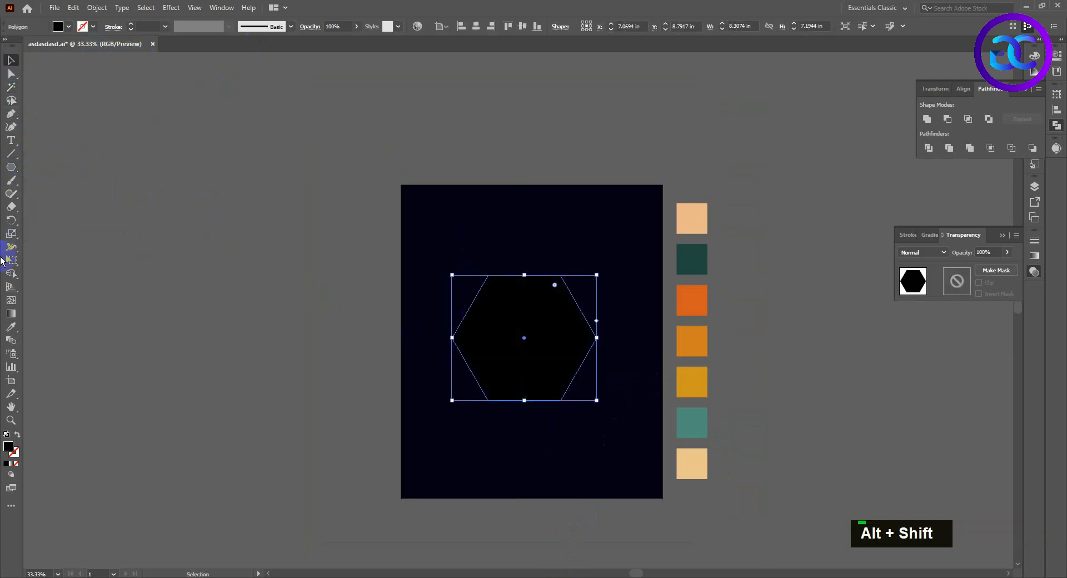
click(11, 327)
click(681, 220)
click(12, 61)
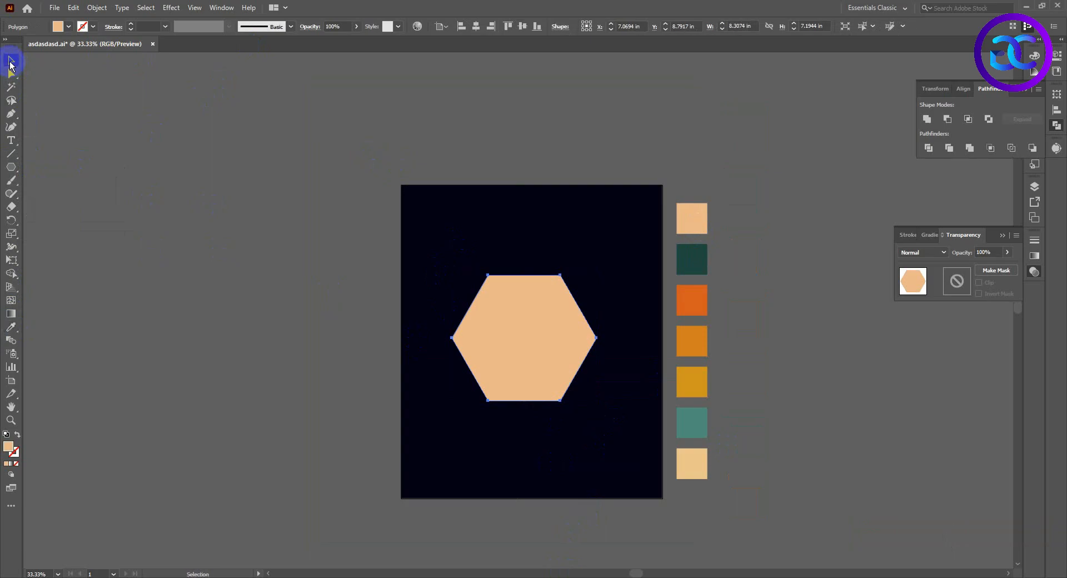
Rotate the hexagon so it stands on a point and enlarge it proportionally to about 9.33 by 10.78 in.
drag(601, 272, 584, 354)
click(624, 365)
click(541, 293)
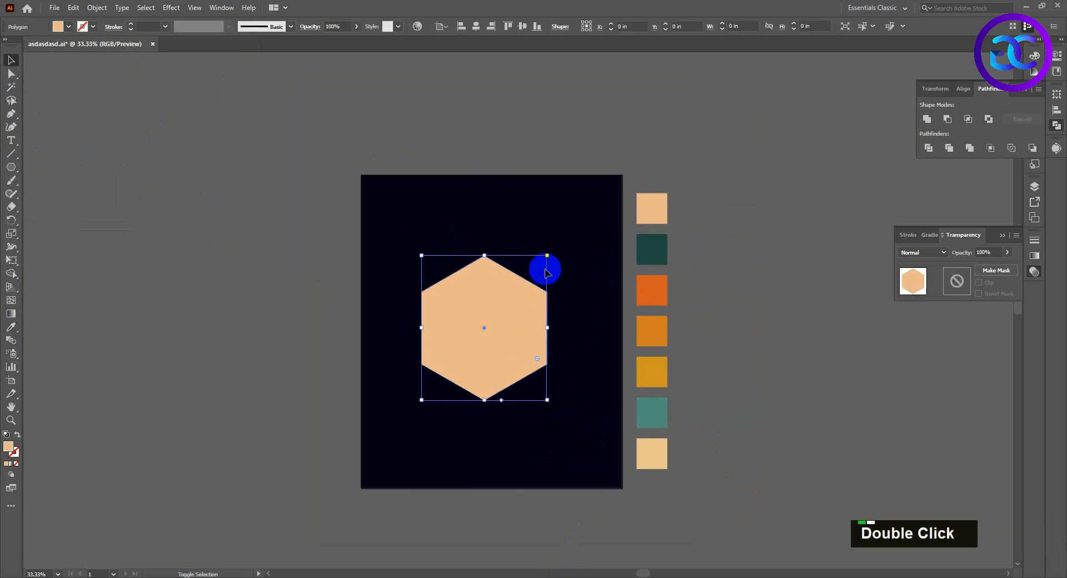
drag(548, 255, 565, 234)
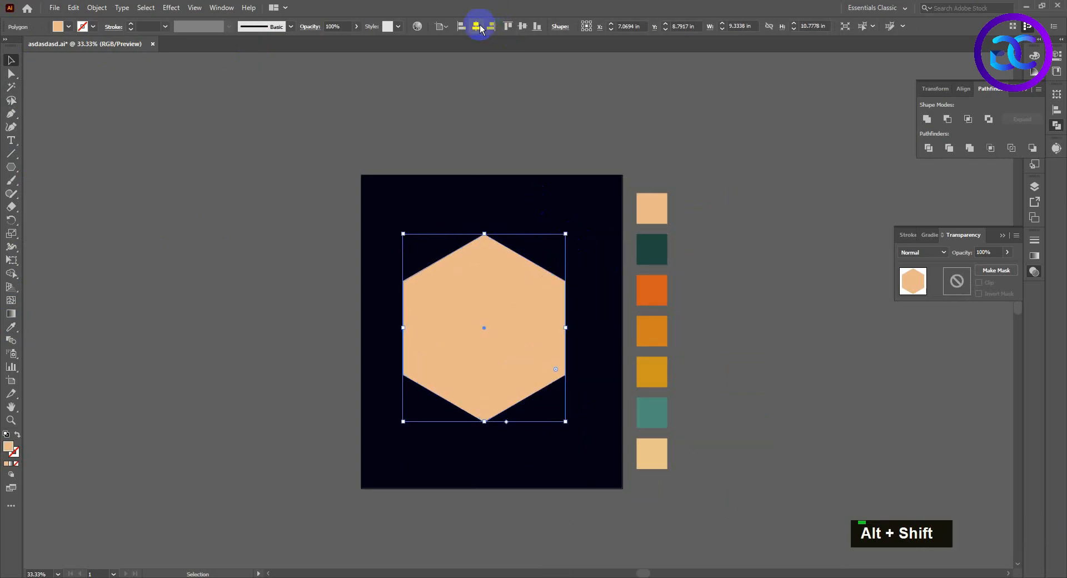
Centre the peach hexagon on the artboard horizontally and vertically.
click(480, 26)
double_click(552, 145)
scroll(505, 298, down, 1)
scroll(505, 286, up, 1)
scroll(503, 277, down, 1)
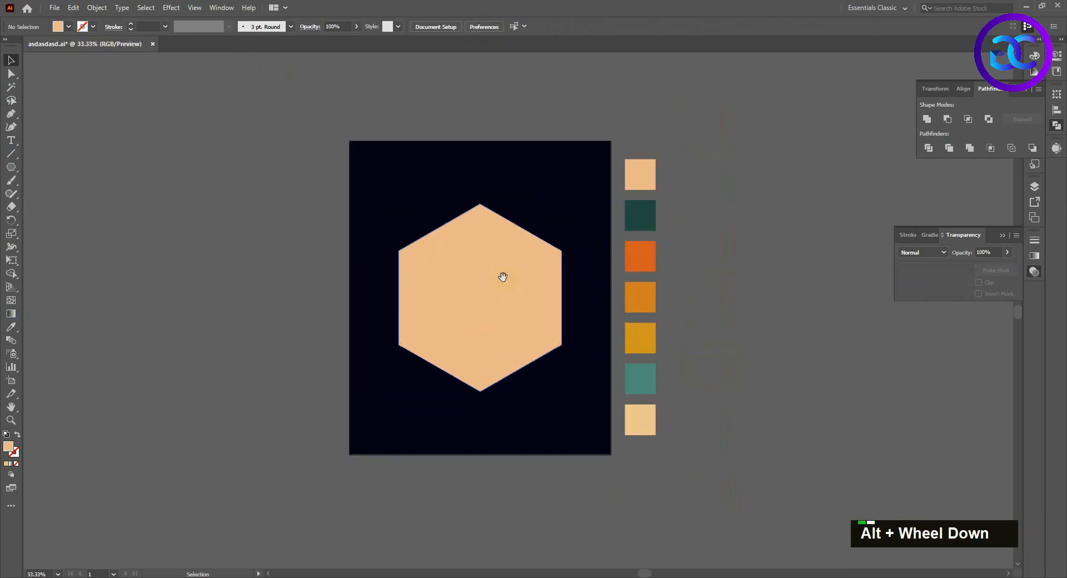
Give the peach hexagon a white stroke with a weight of 20 pt.
drag(503, 277, 496, 290)
click(496, 290)
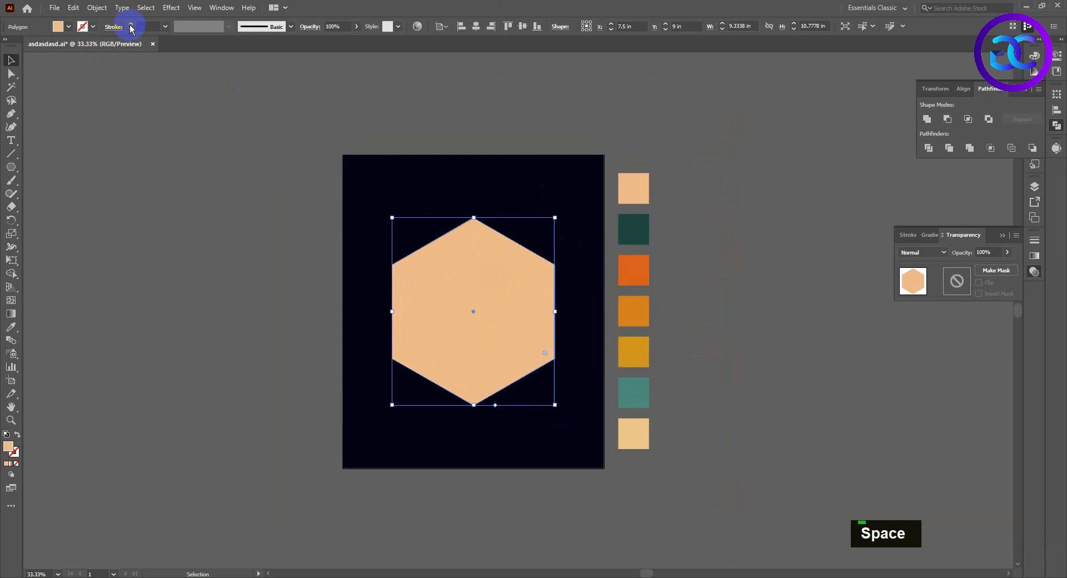
double_click(131, 26)
click(93, 26)
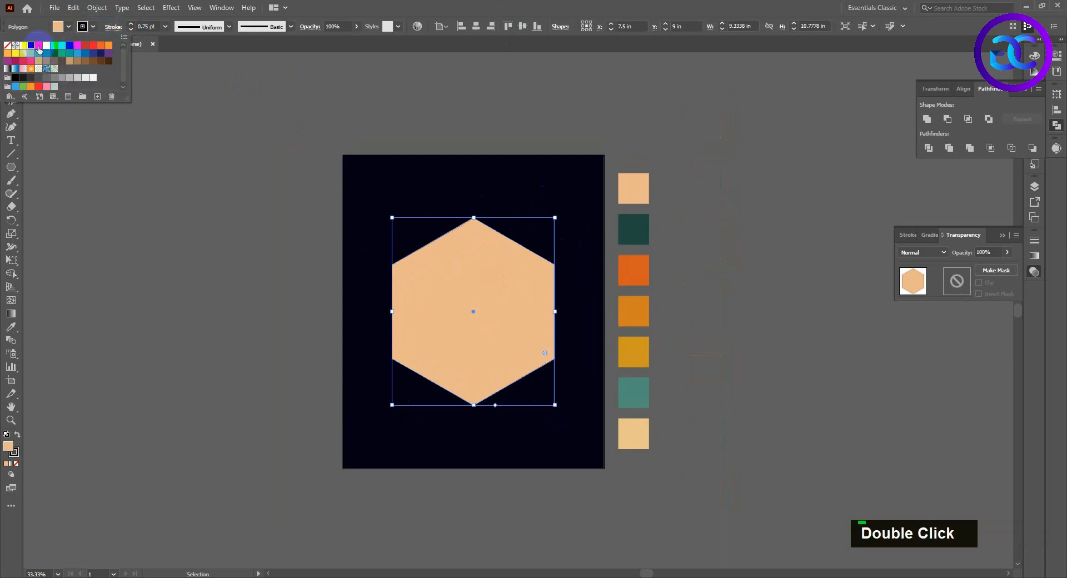
click(131, 28)
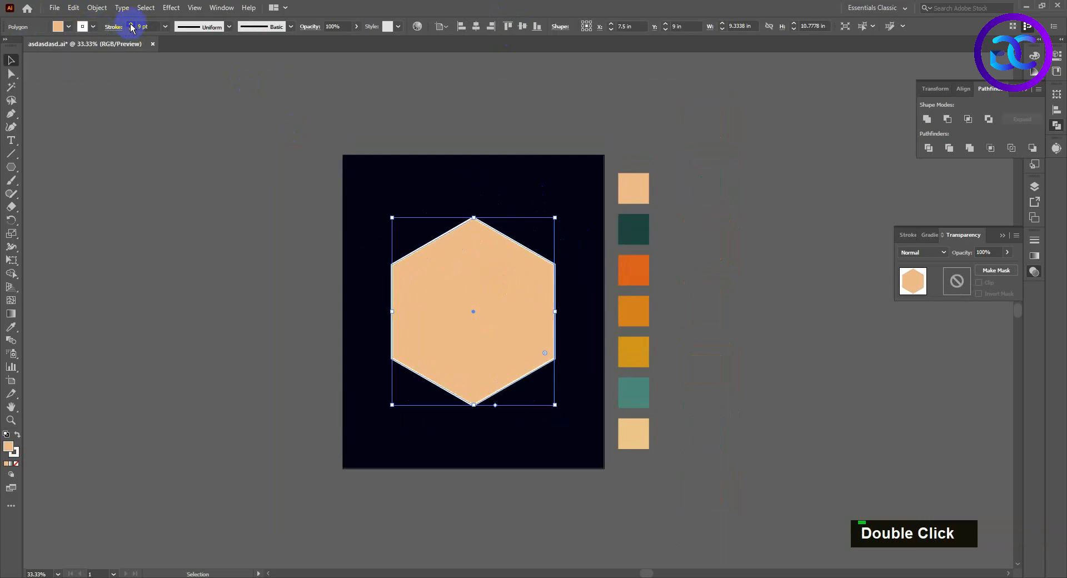
click(131, 25)
click(131, 25)
click(131, 25)
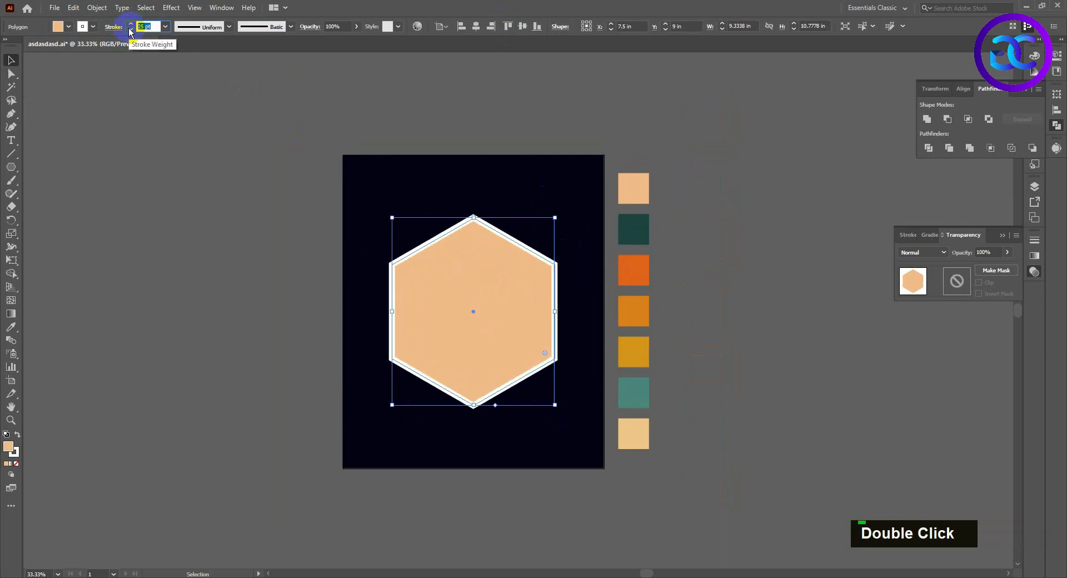
text(20)
key(Return)
Expand the hexagon's fill and stroke into separate shapes and ungroup them.
click(96, 8)
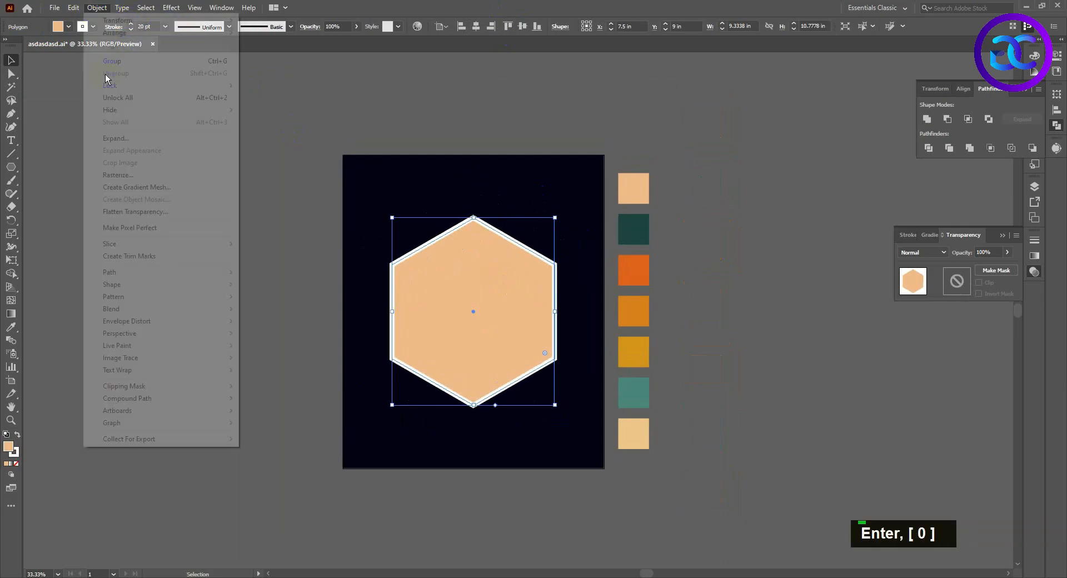
click(112, 138)
click(507, 357)
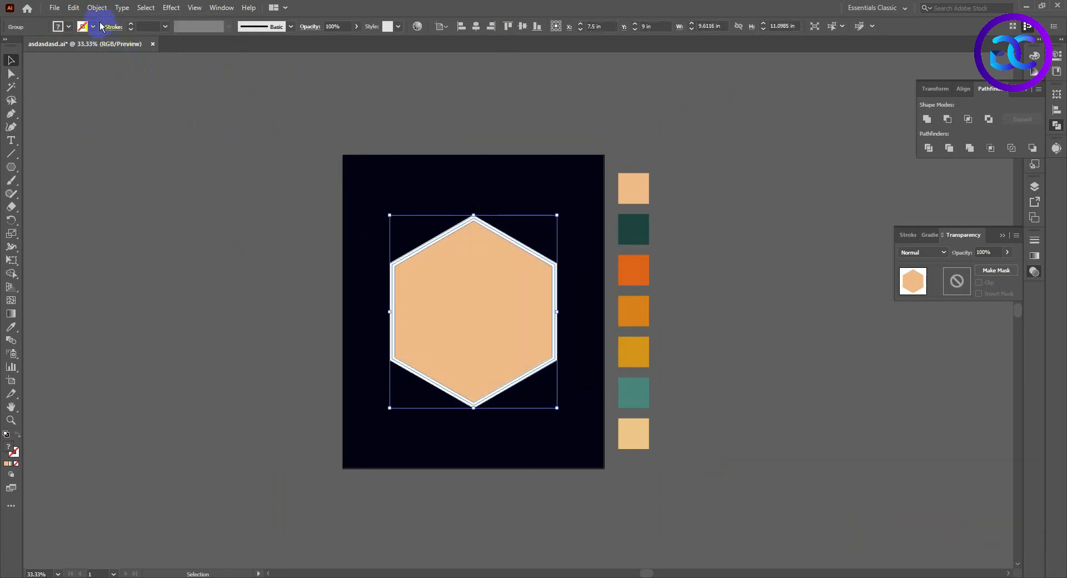
right_click(482, 261)
click(516, 370)
click(239, 320)
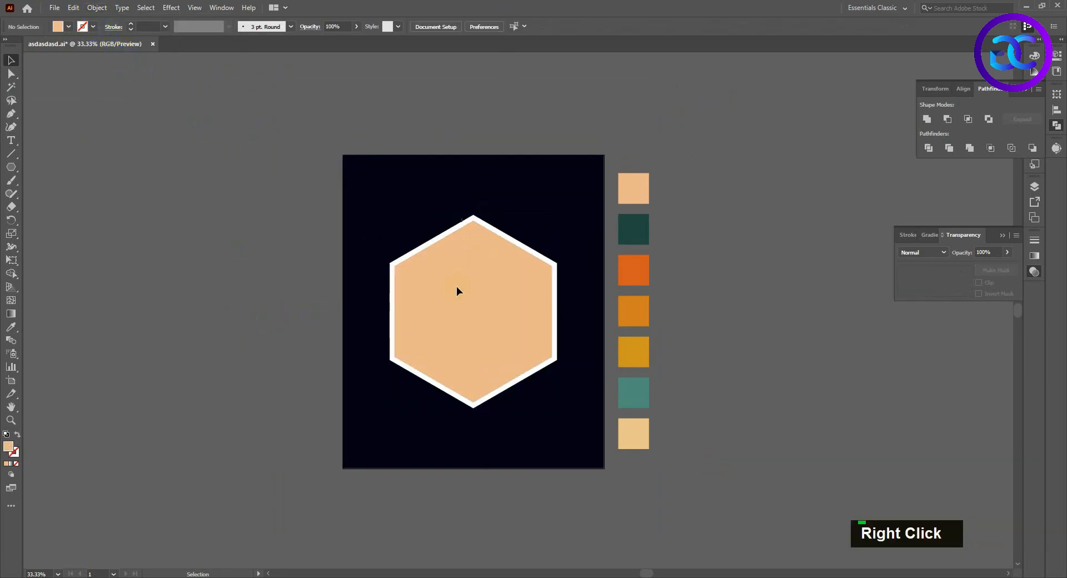
Recolour the inner hexagon shape with the dark green palette swatch.
double_click(455, 285)
key(v)
key(i)
click(641, 228)
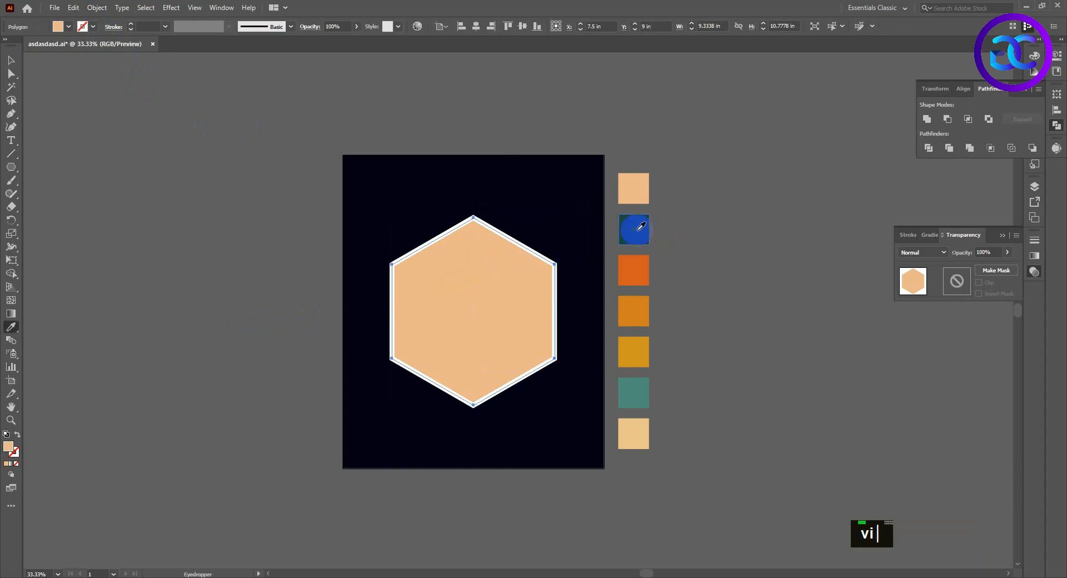
click(557, 315)
key(v)
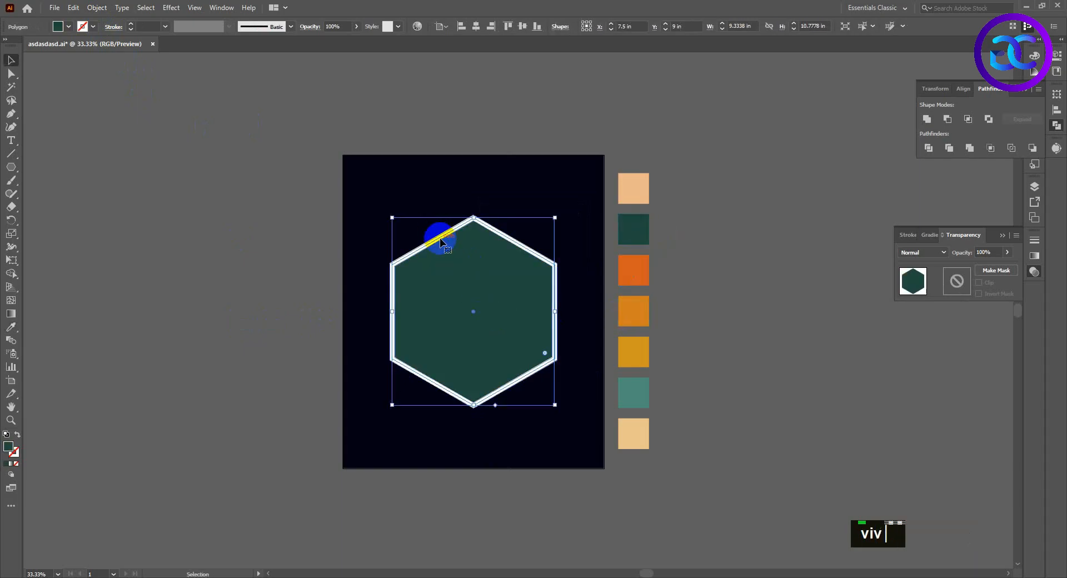
Recolour the white hexagonal border with the peach palette swatch.
click(437, 236)
key(i)
click(634, 189)
key(v)
click(548, 213)
drag(548, 213, 536, 200)
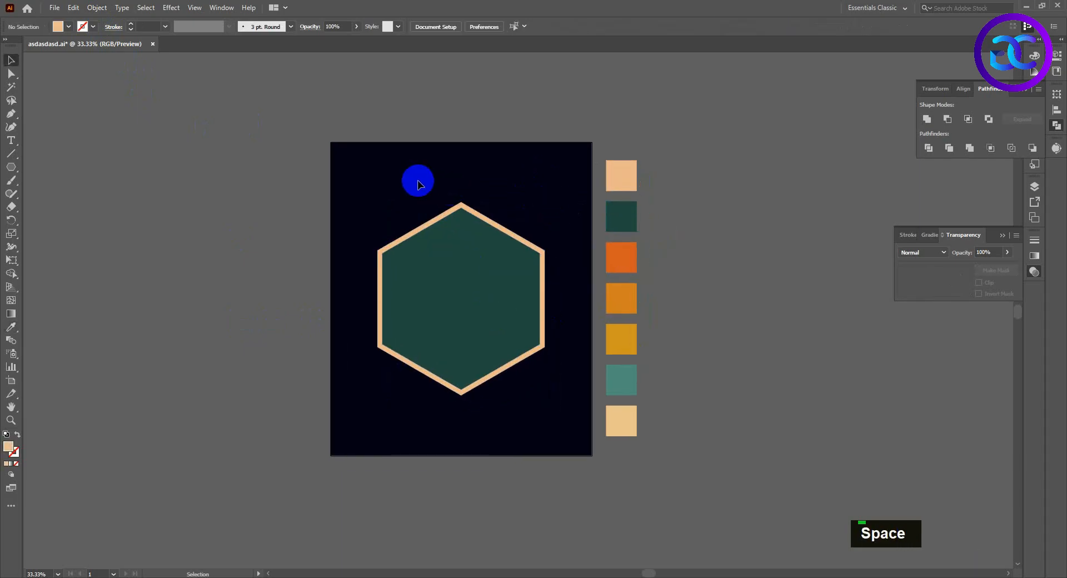
Group the dark green hexagon with its peach border.
drag(419, 179, 519, 415)
key(ctrl+g)
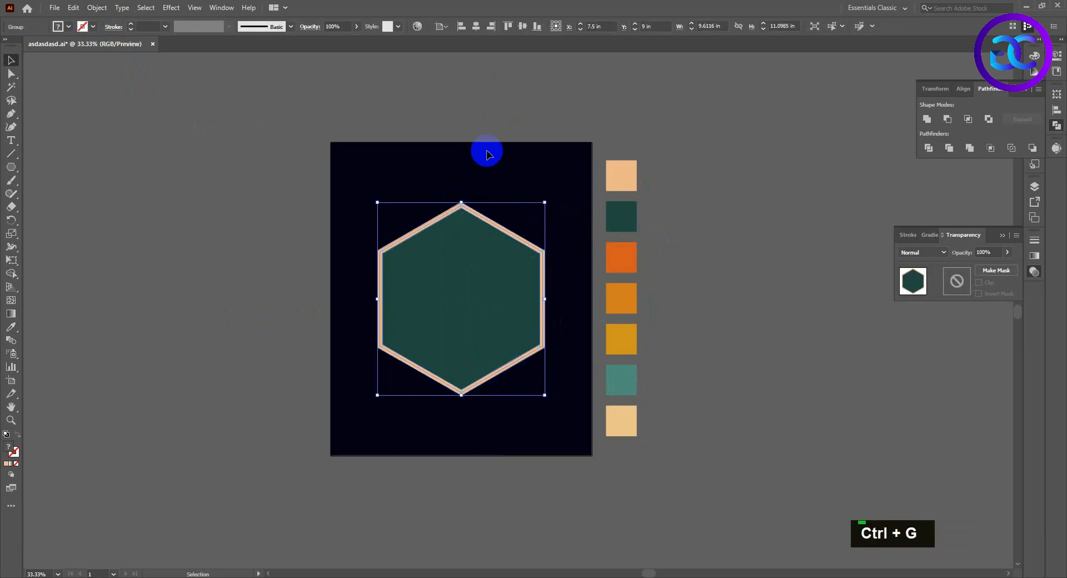
click(504, 186)
alt+scroll(522, 197, up, 1)
drag(503, 178, 514, 169)
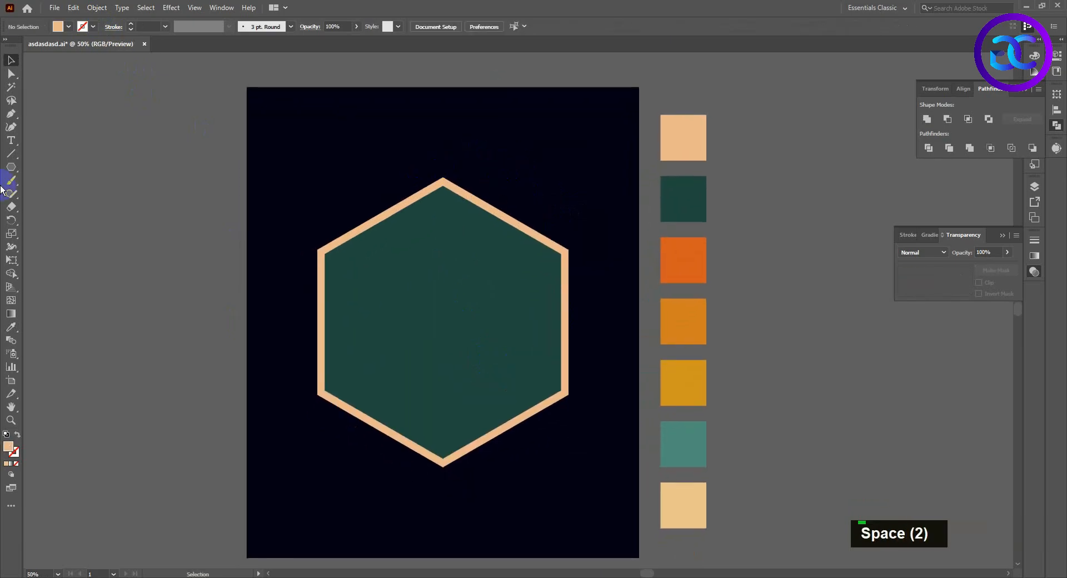
Draw a second peach hexagon about 6.29 by 5.44 in inside the green one and rotate it to stand on a point.
drag(211, 219, 210, 205)
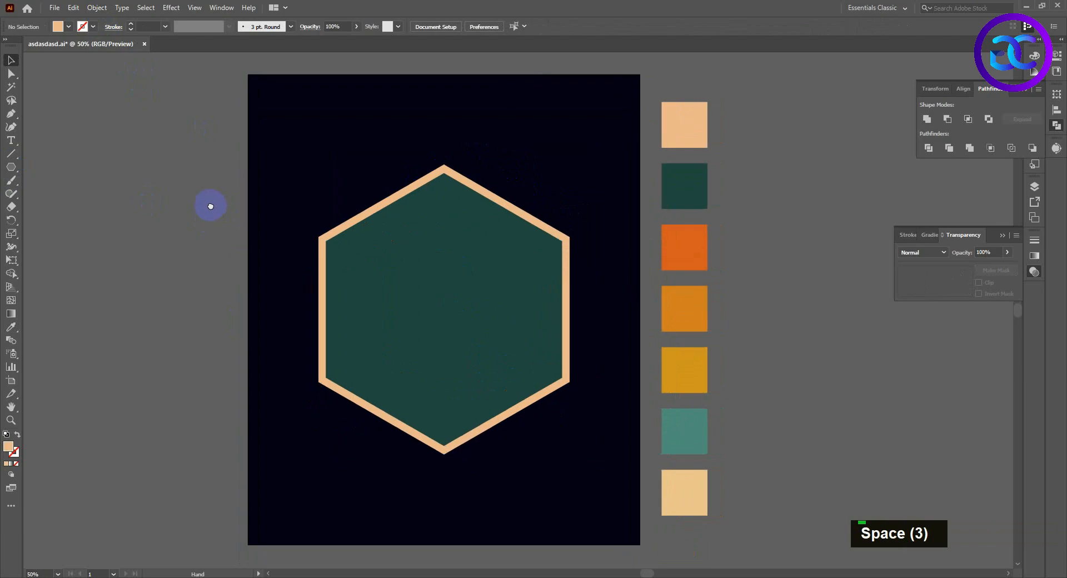
click(17, 207)
right_click(11, 173)
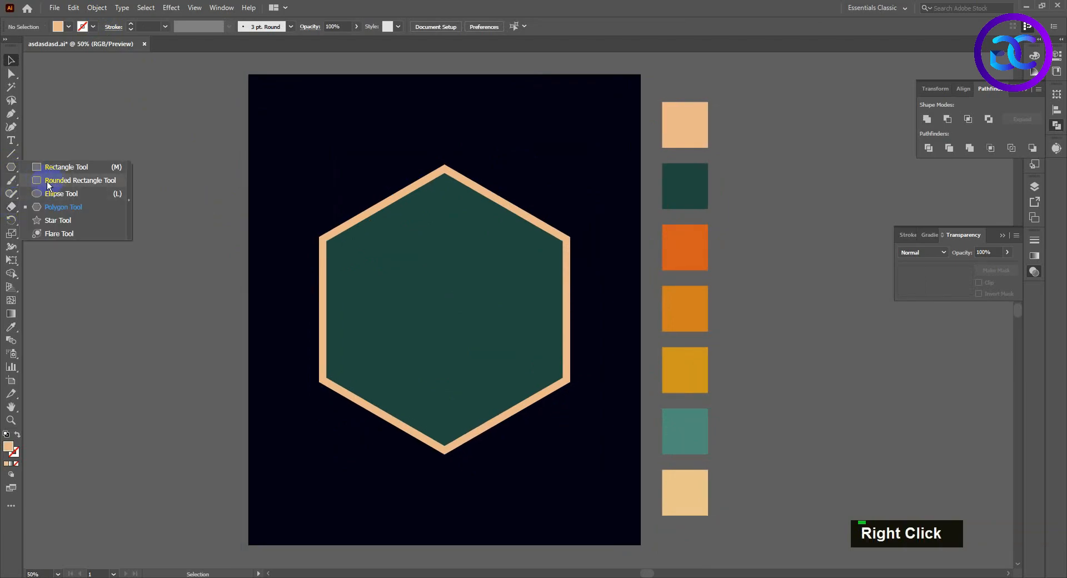
click(49, 205)
drag(441, 303, 520, 370)
click(11, 60)
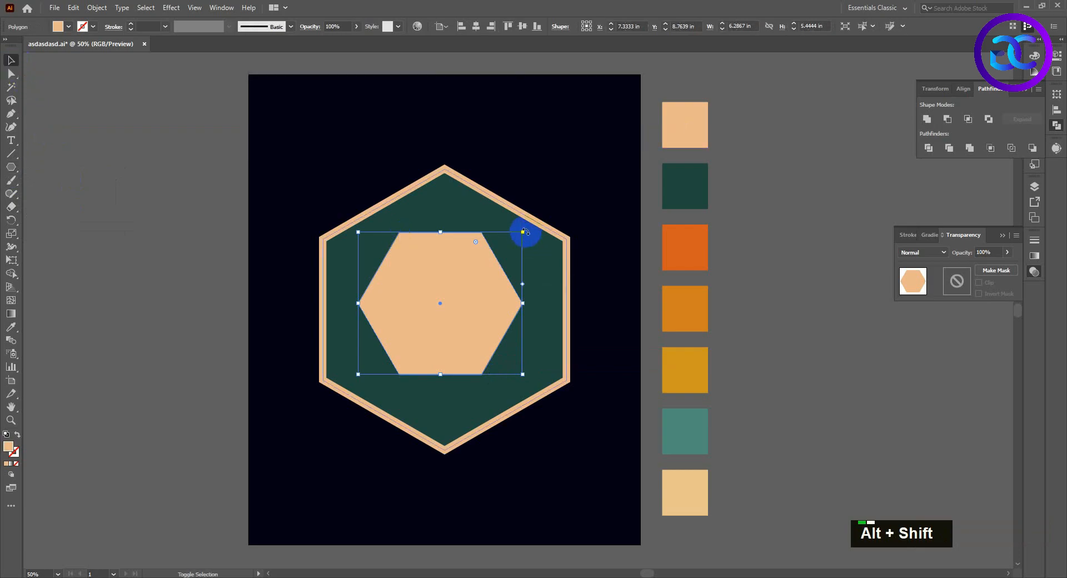
drag(524, 231, 493, 362)
Centre the small hexagon on the bordered one and enlarge it proportionally to about 8.4 by 9.69 in.
shift+click(544, 230)
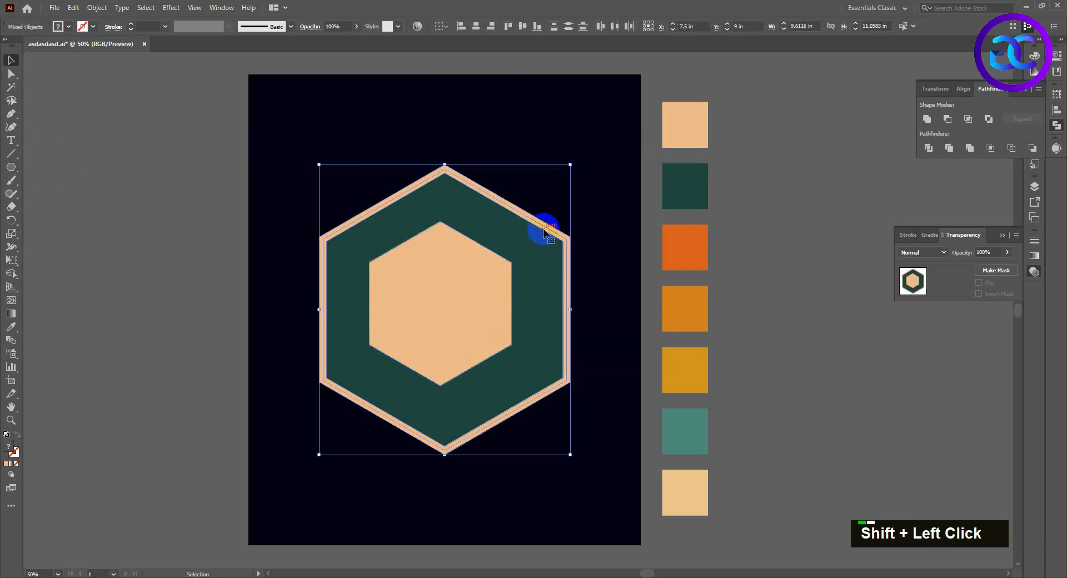
click(474, 27)
click(521, 27)
click(538, 67)
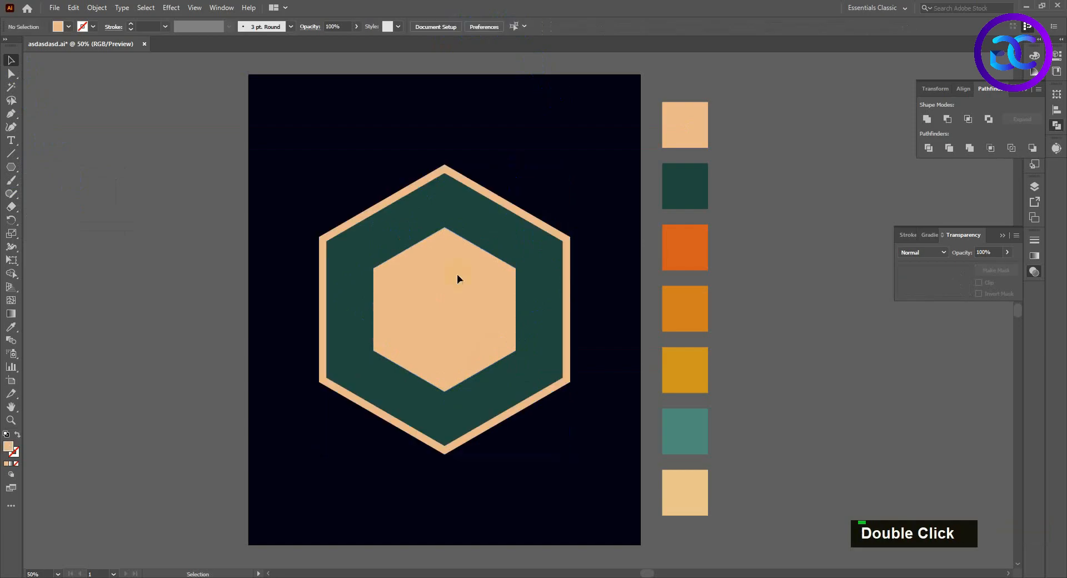
click(457, 276)
drag(516, 227, 585, 181)
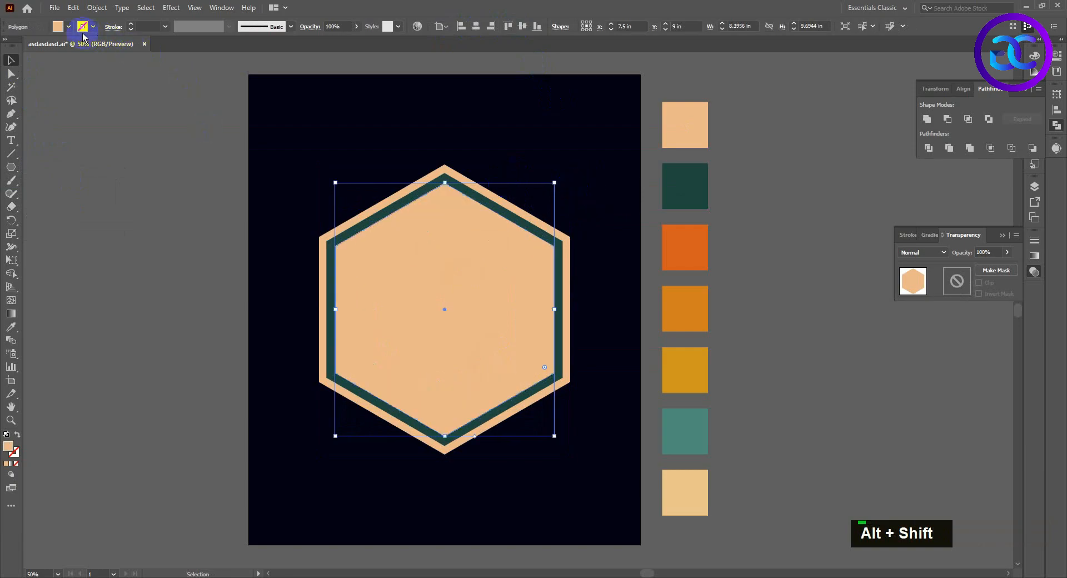
Remove the inner hexagon's fill and give it a white stroke, trying 20 pt before setting the weight to 15 pt.
click(82, 28)
click(7, 47)
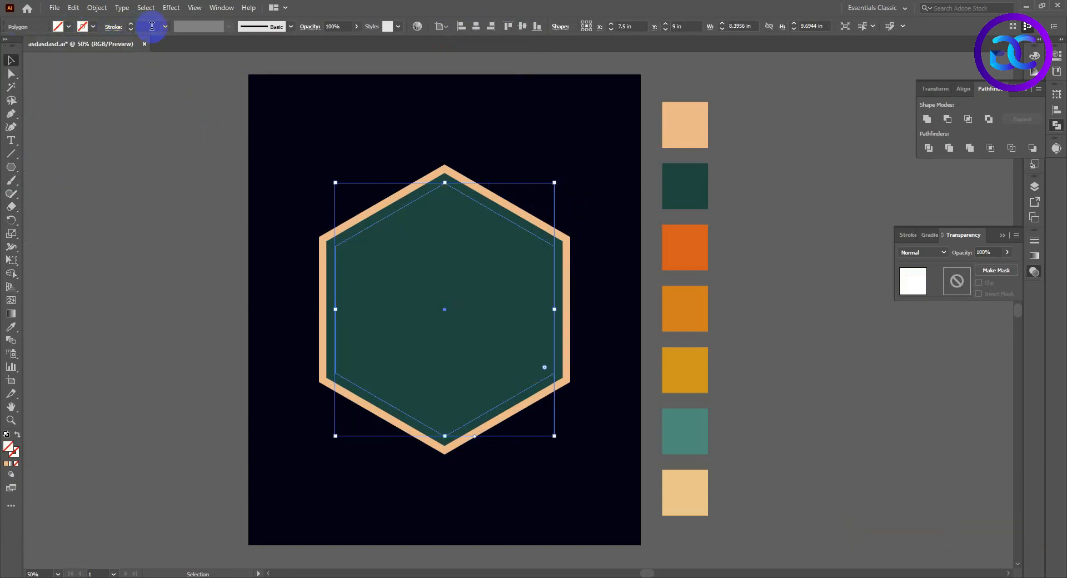
double_click(147, 26)
text(20)
key(Return)
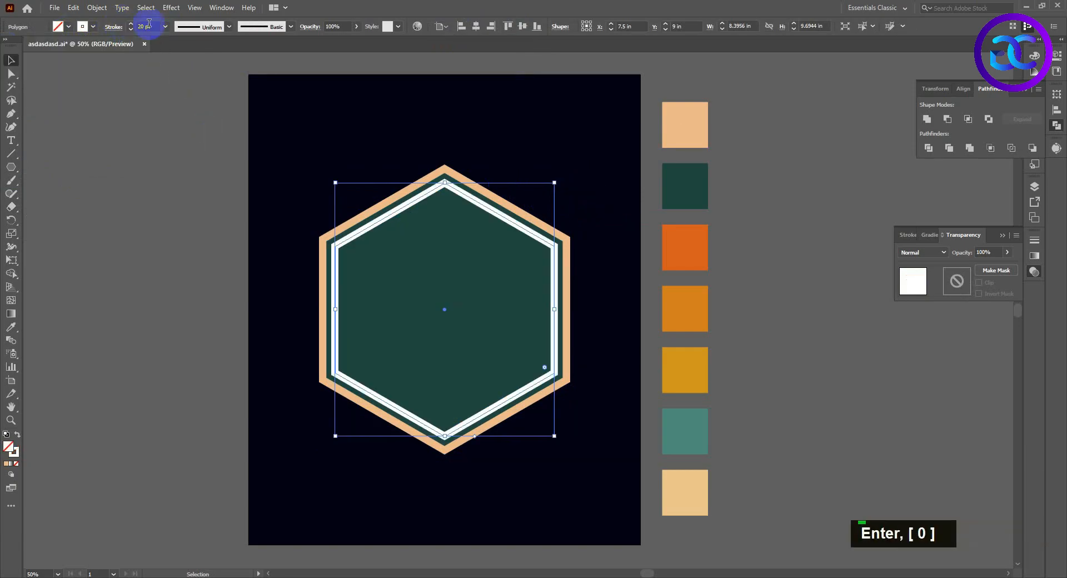
text(15)
key(Return)
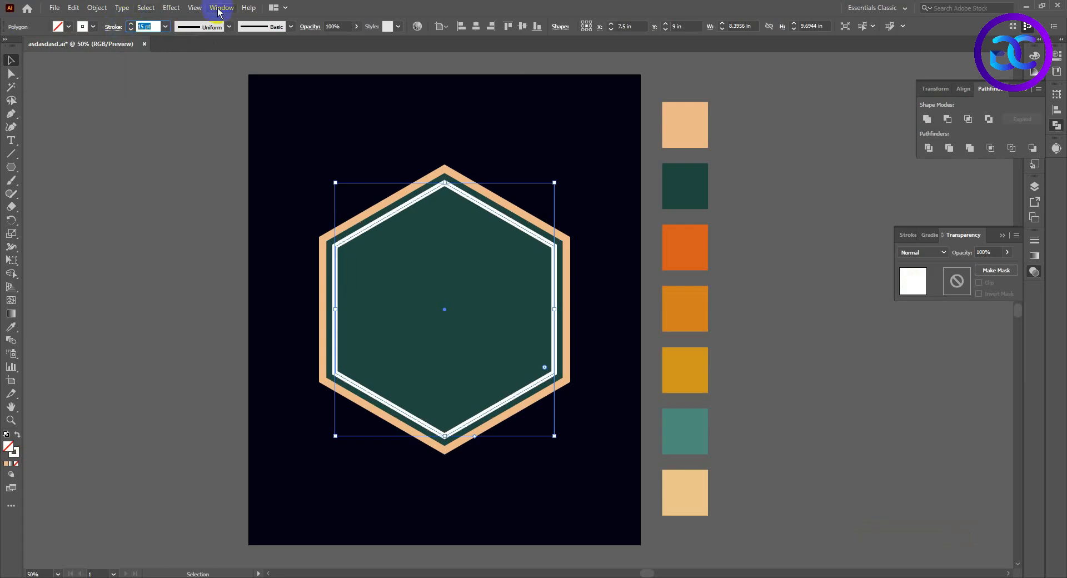
double_click(174, 186)
scroll(295, 265, down, 1)
scroll(440, 238, up, 1)
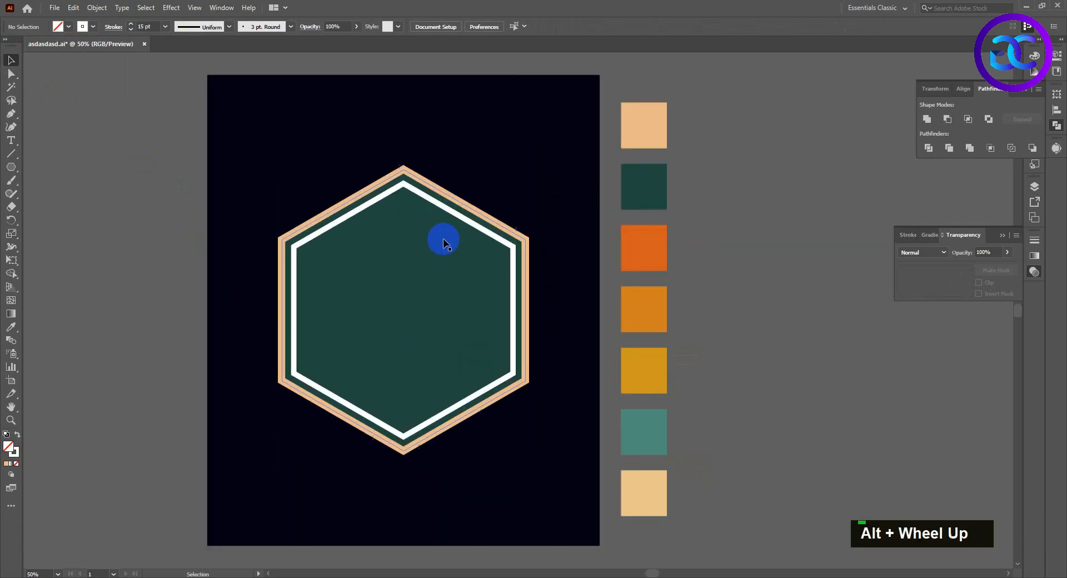
Set the white inner hexagon's stroke weight to 10 pt.
click(449, 218)
text(10)
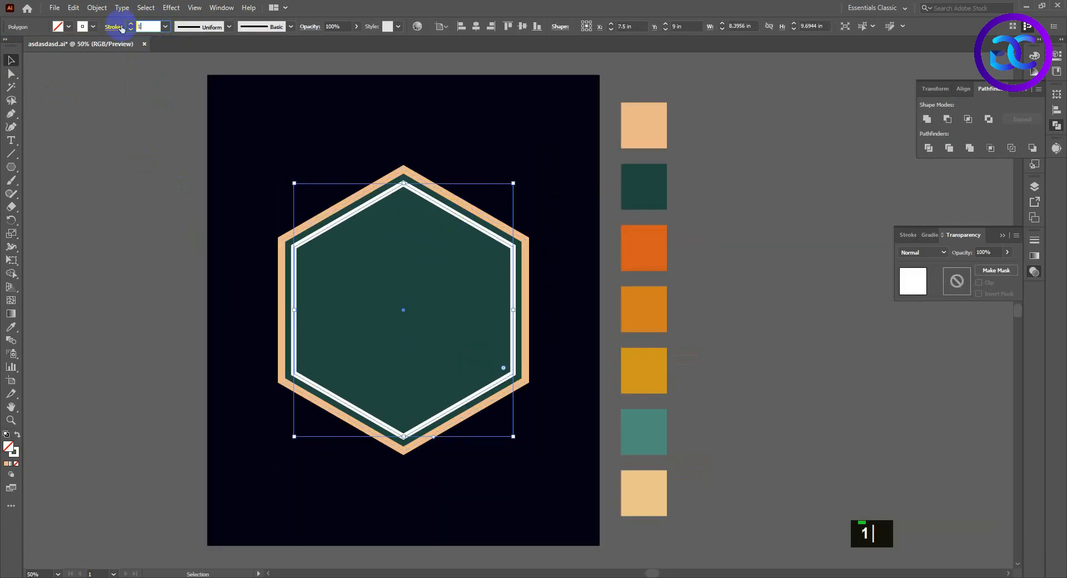
key(Return)
click(197, 149)
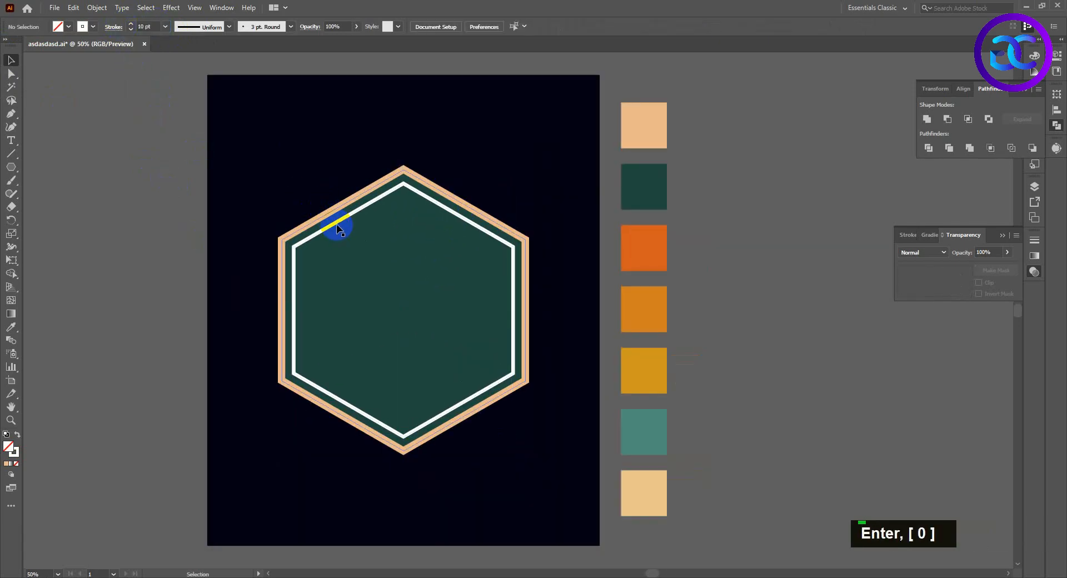
Expand the white inner hexagon's stroke into a filled shape.
double_click(322, 221)
click(92, 8)
click(133, 136)
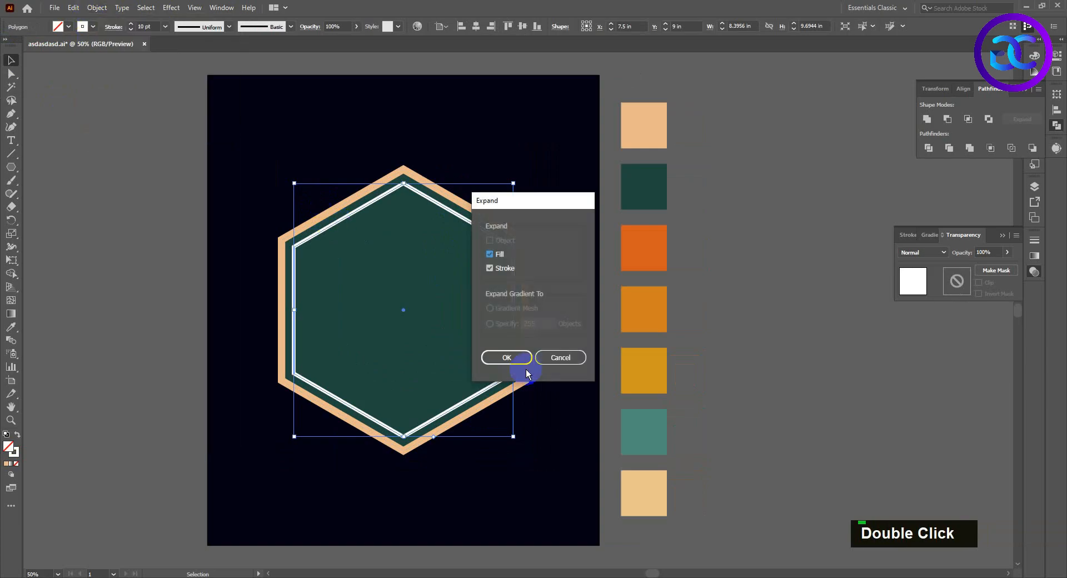
click(504, 359)
Change the fill of the expanded inner hexagon outline from white to black.
double_click(7, 448)
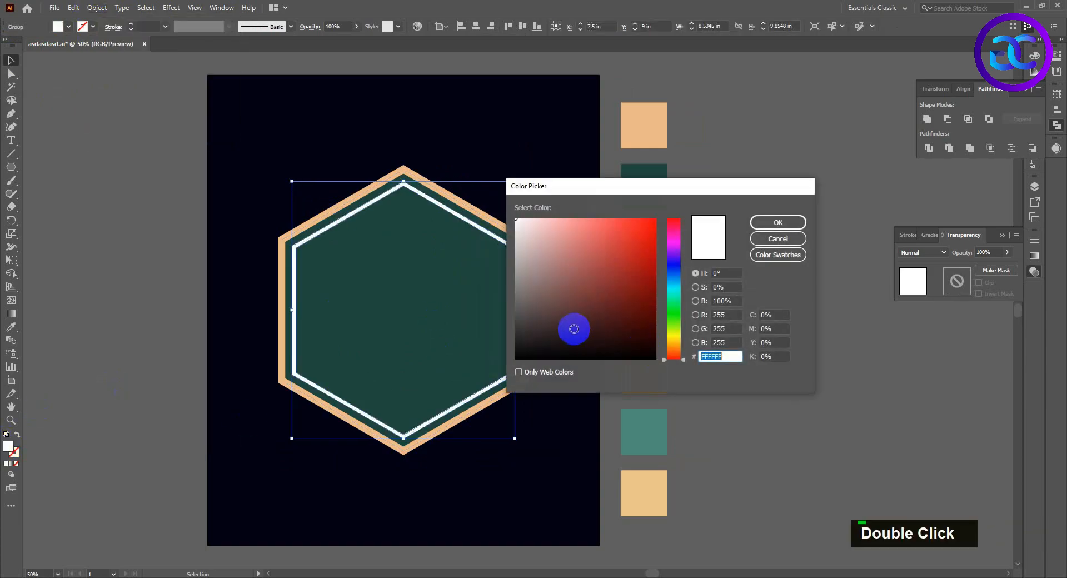
click(777, 222)
click(535, 274)
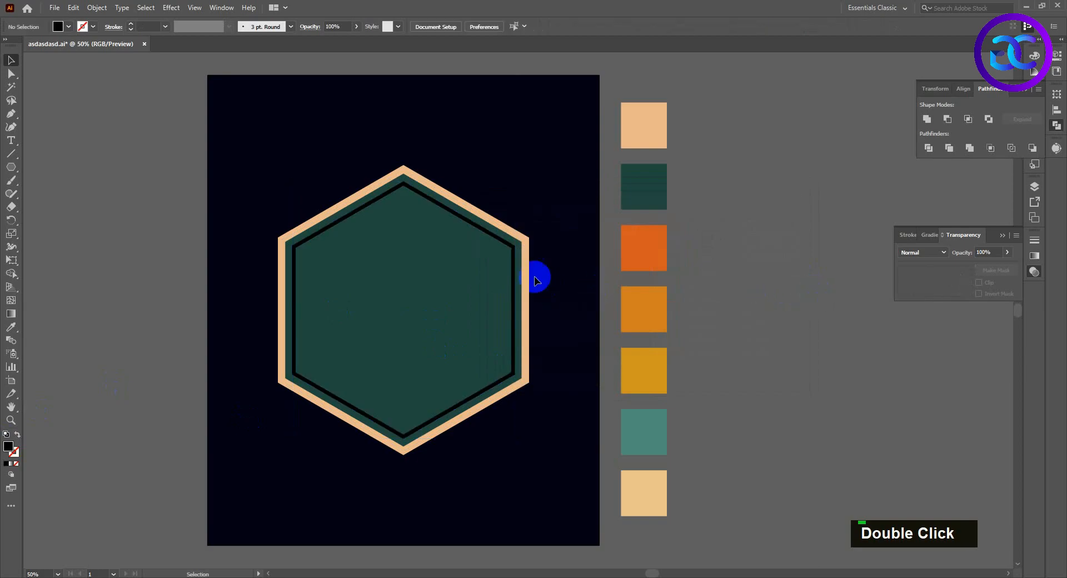
drag(536, 274, 562, 262)
click(564, 256)
drag(604, 203, 590, 210)
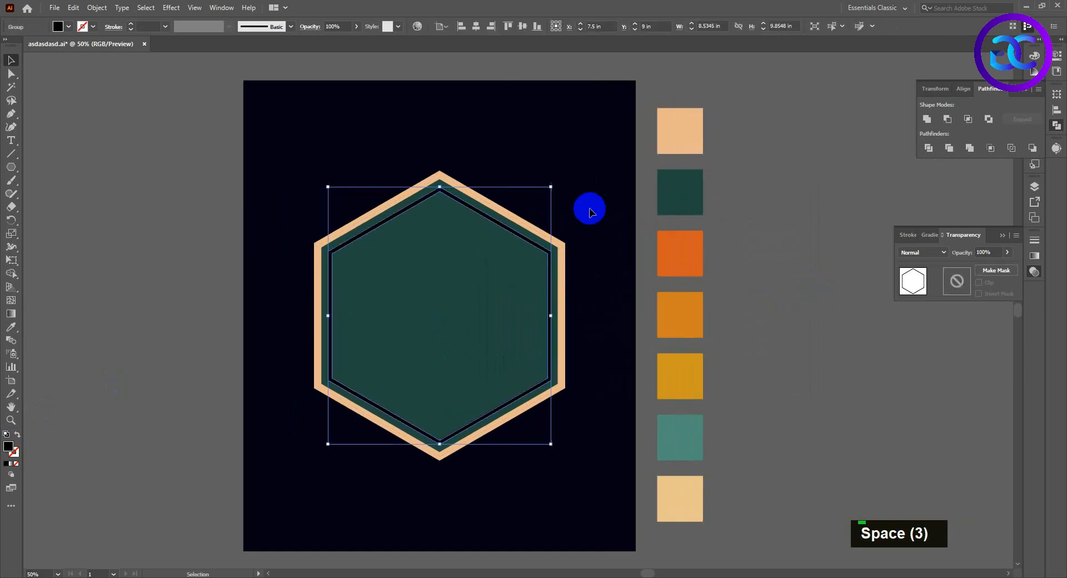
Change the fill of the expanded inner hexagon outline to dark grey #232222.
click(178, 291)
drag(304, 272, 300, 272)
click(330, 254)
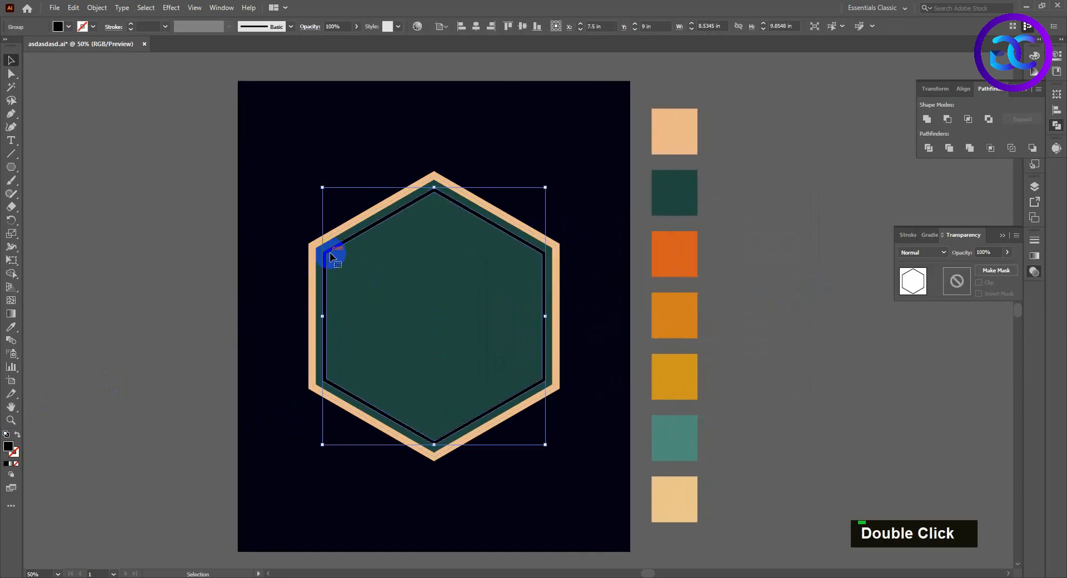
key(u)
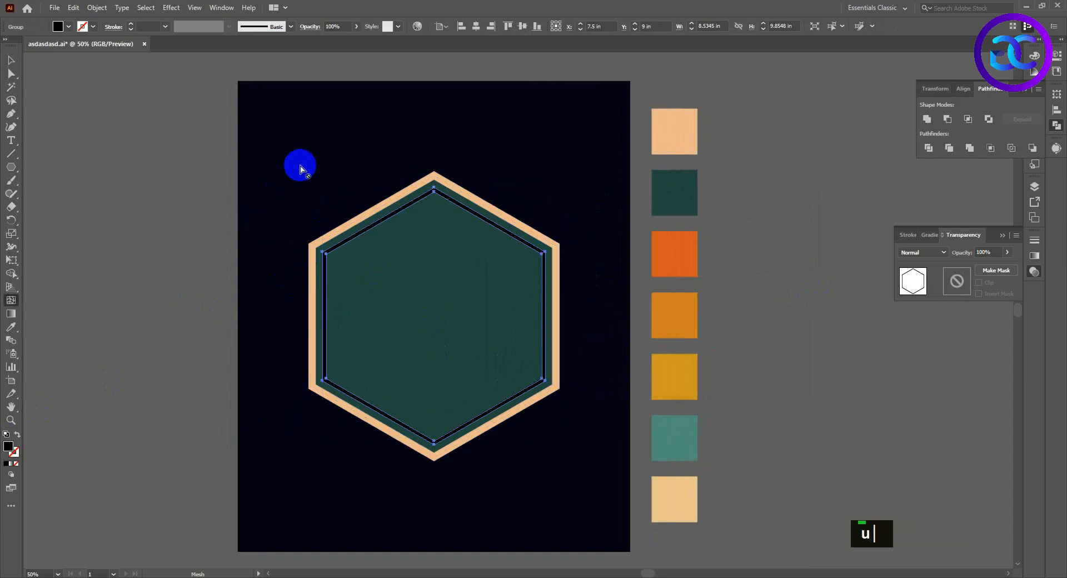
double_click(8, 449)
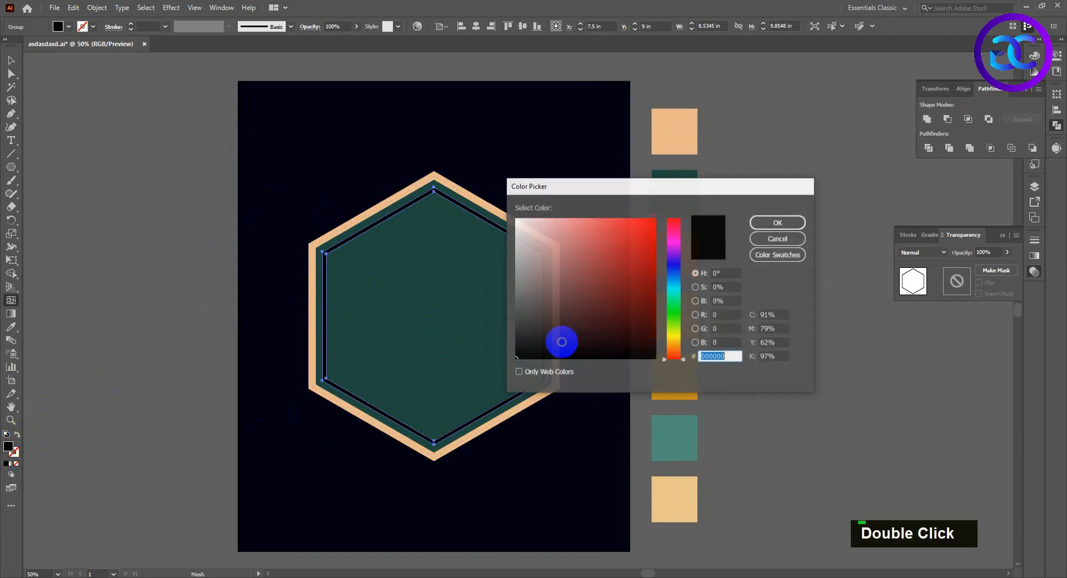
click(526, 349)
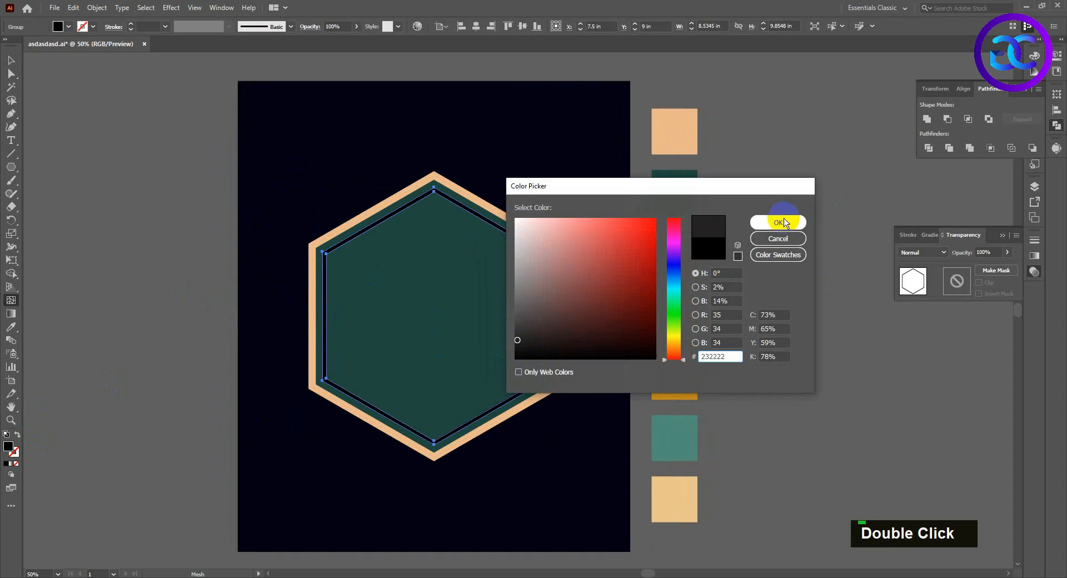
click(785, 223)
click(11, 60)
click(119, 172)
Duplicate the peach palette swatch and place the copy directly above the swatch column.
alt+scroll(219, 265, down, 1)
drag(219, 264, 238, 294)
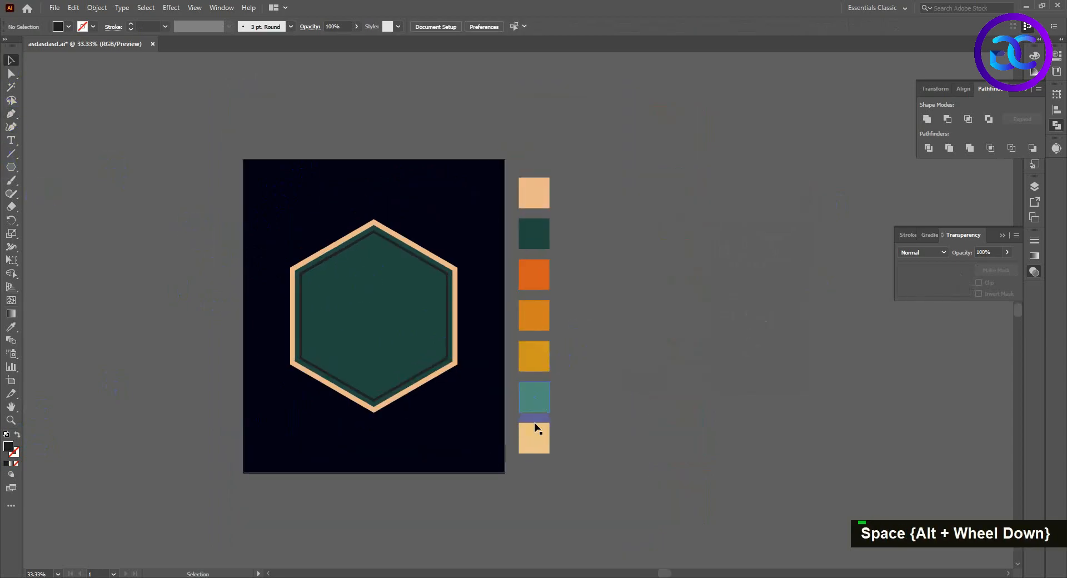
alt+drag(549, 187, 538, 154)
alt+scroll(450, 295, up, 1)
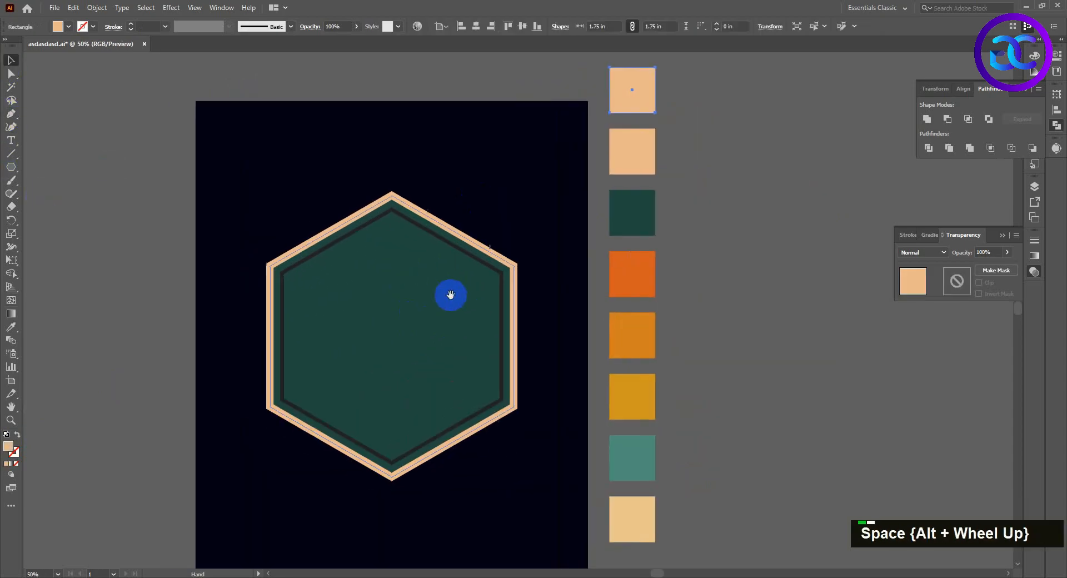
Darken the fill of the inner hexagon outline to a near-black shade.
click(462, 256)
double_click(8, 446)
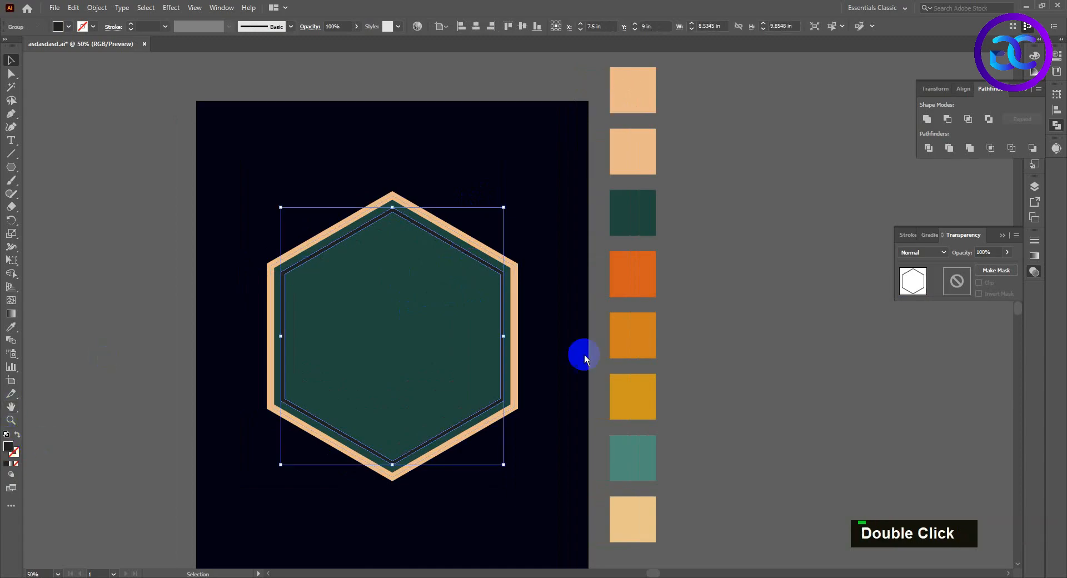
click(772, 224)
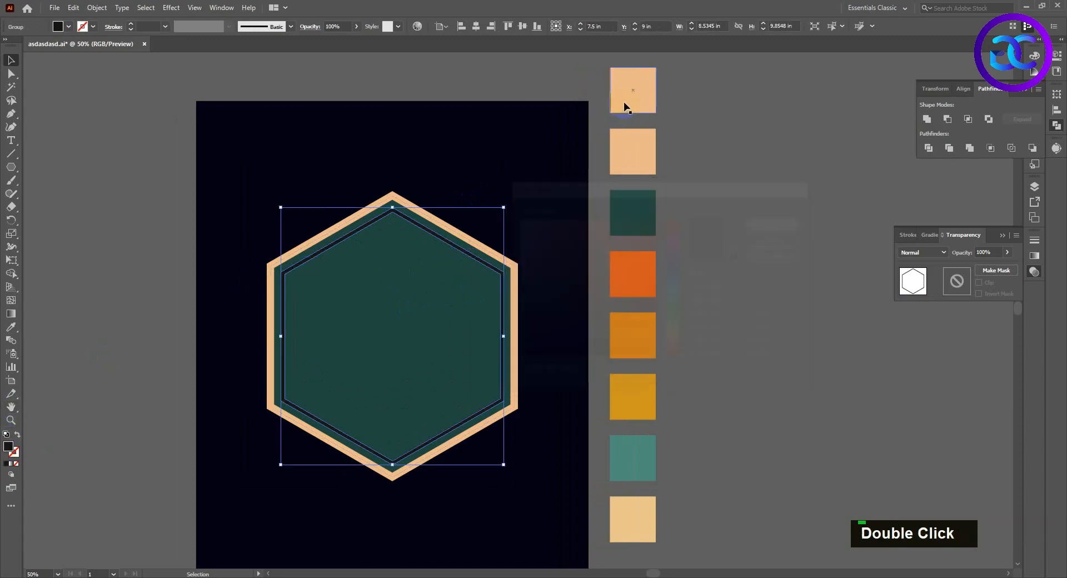
Recolour the duplicated topmost swatch with the near-black fill sampled from the inner hexagon outline.
click(622, 108)
key(i)
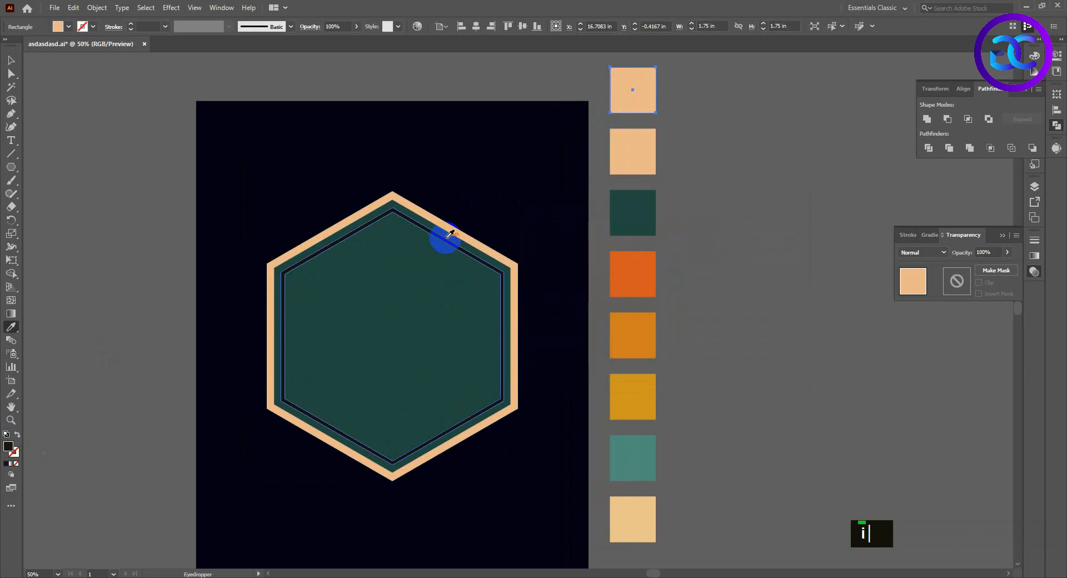
click(449, 235)
double_click(744, 260)
scroll(758, 274, down, 2)
scroll(613, 312, up, 2)
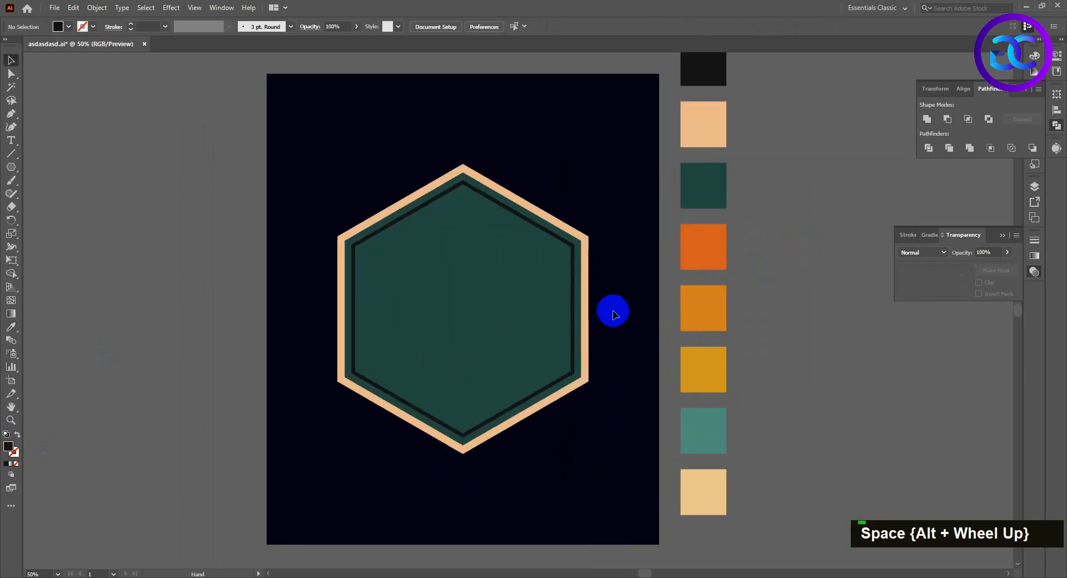
Show the rulers, add a horizontal guide, and align it to the vertical centre of the artboard.
key(ctrl+r)
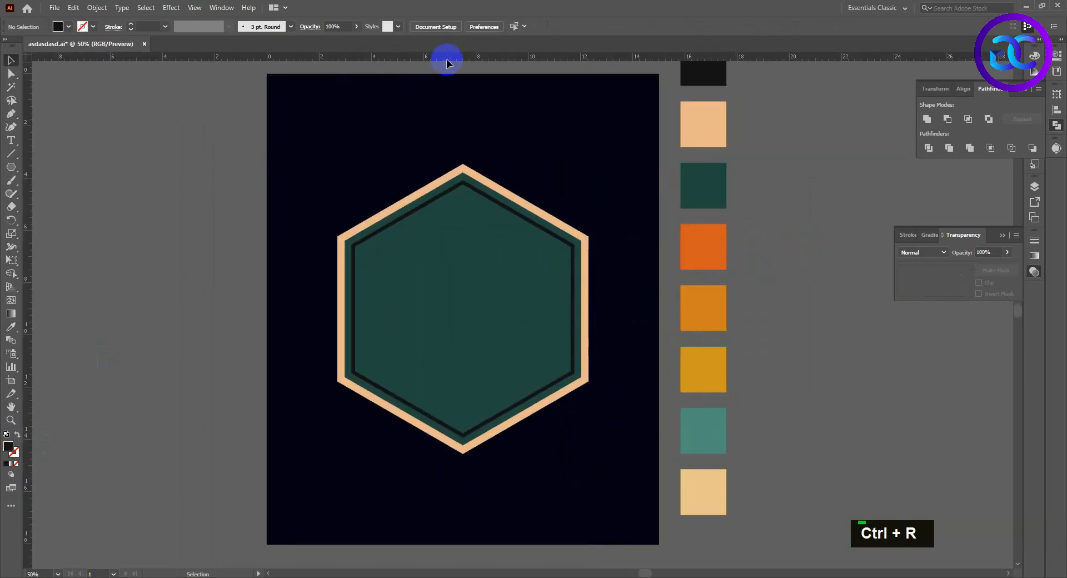
drag(446, 59, 455, 145)
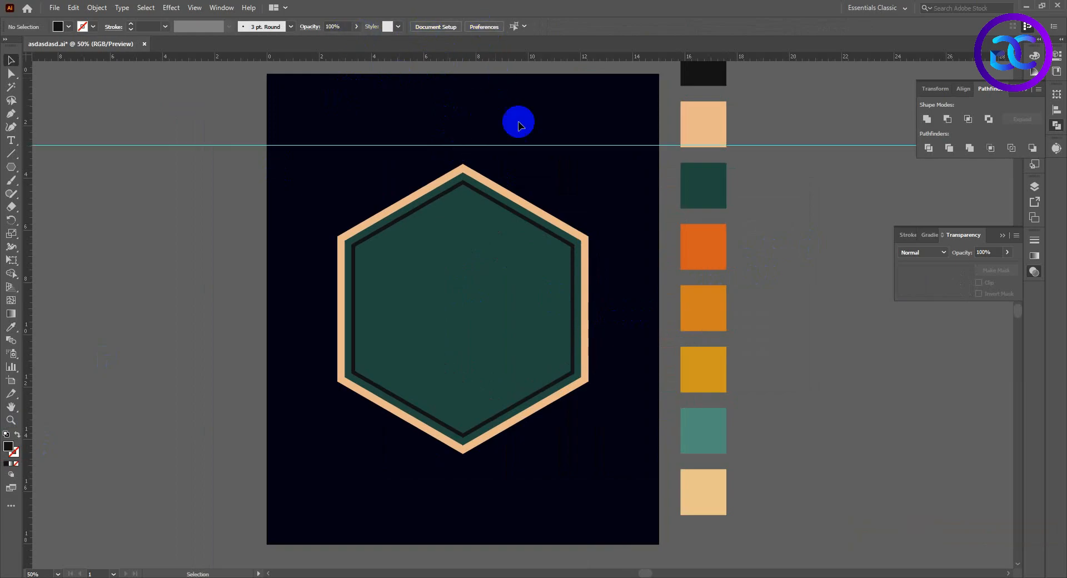
click(1056, 117)
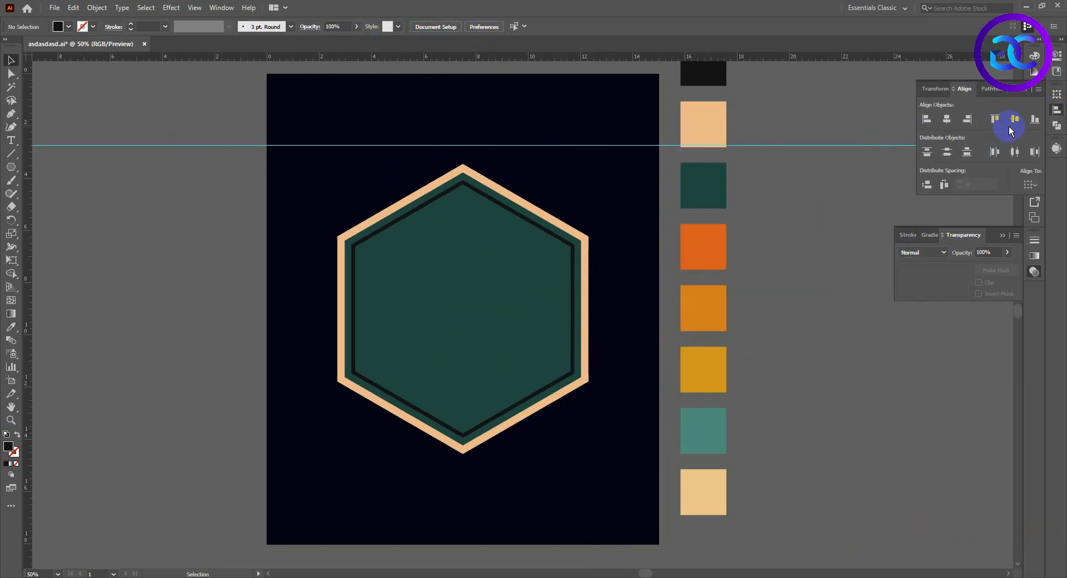
right_click(788, 178)
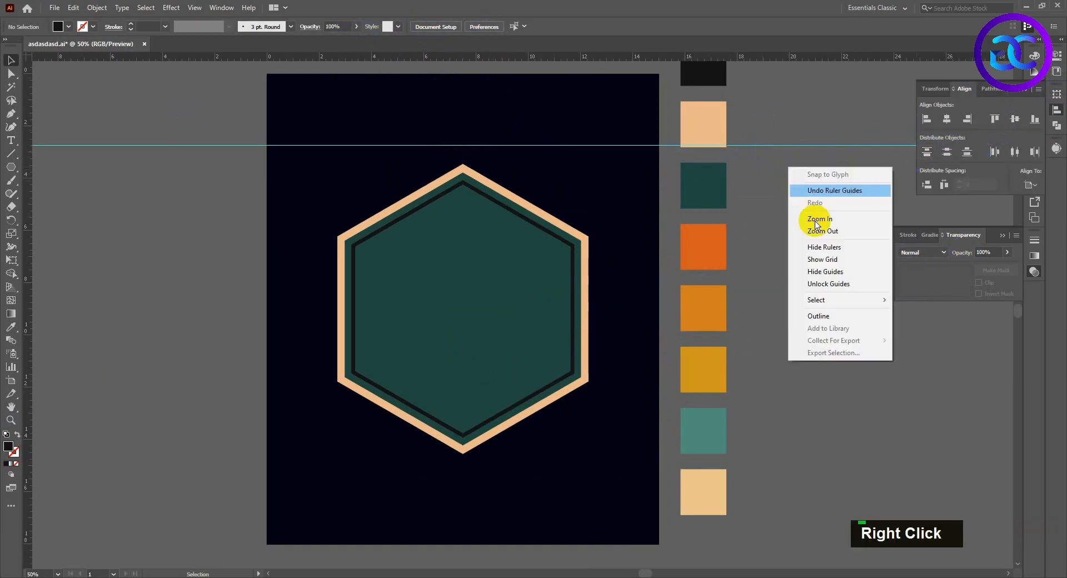
click(1014, 120)
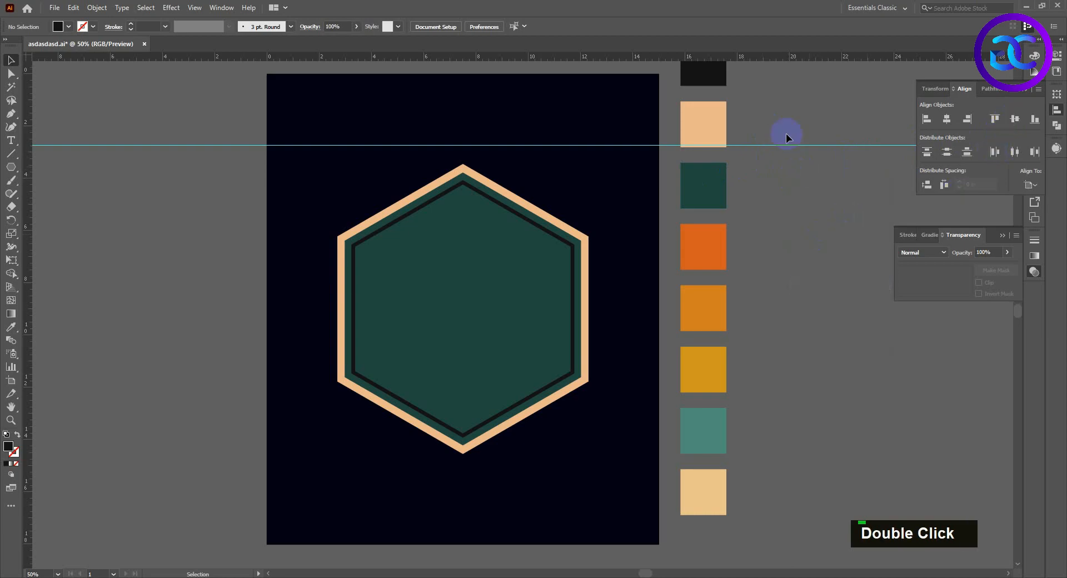
click(796, 145)
click(927, 185)
click(806, 227)
key(space)
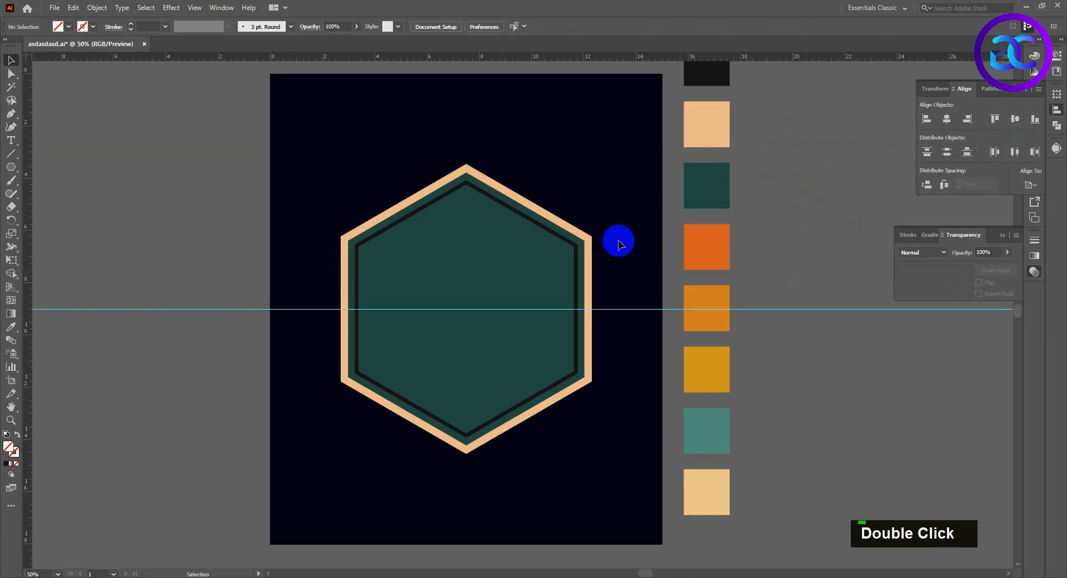
Draw a horizontal line along the guide across the inner hexagon outline, and delete the guide.
drag(617, 240, 619, 210)
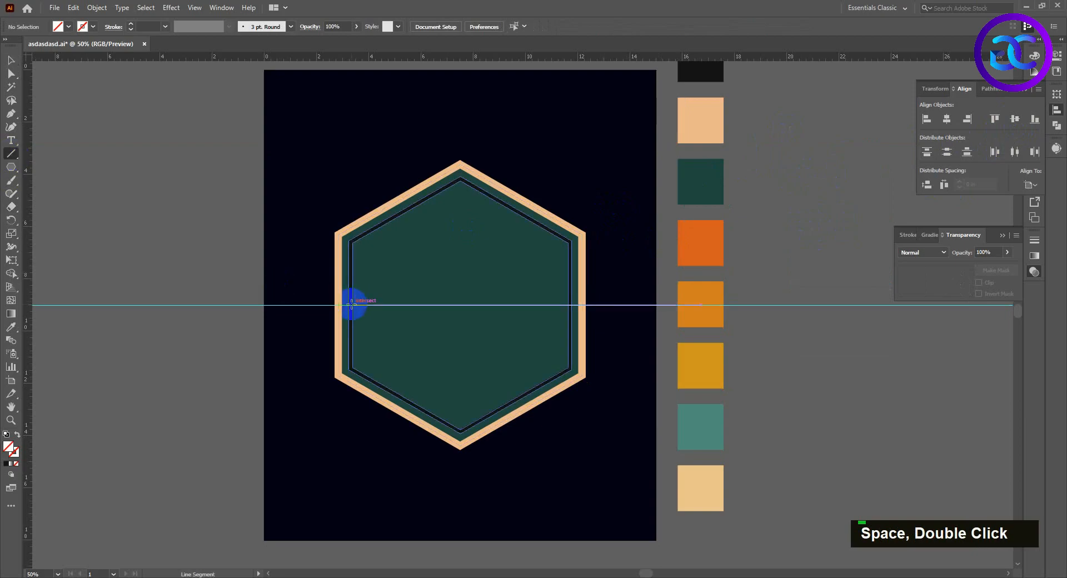
drag(350, 305, 572, 305)
click(7, 62)
drag(145, 250, 232, 396)
key(Delete)
Give the horizontal centre line a white 10 pt stroke and expand it into a filled shape.
click(445, 305)
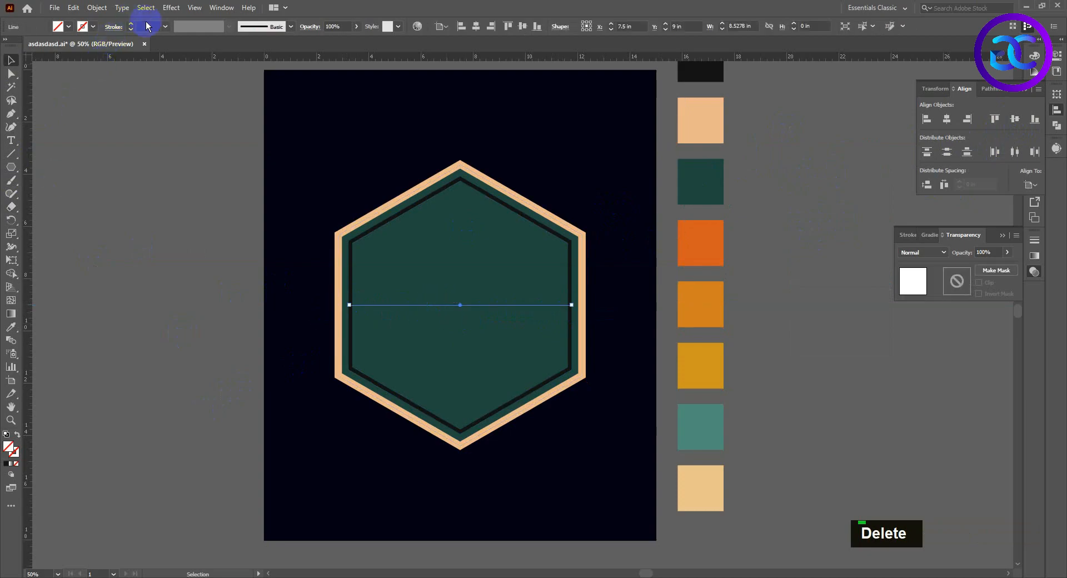
text(15)
key(Return)
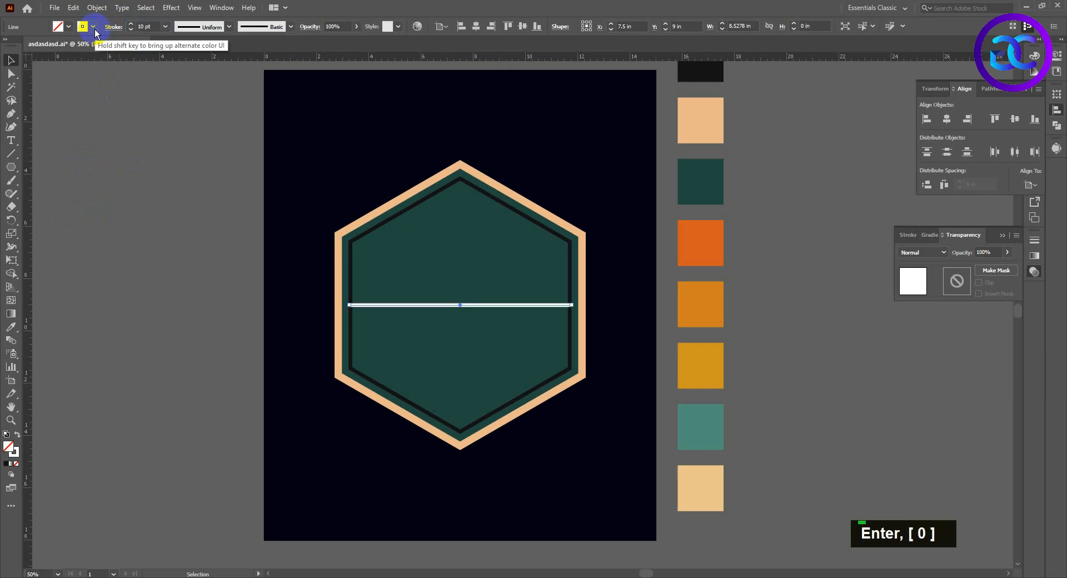
click(97, 8)
click(117, 137)
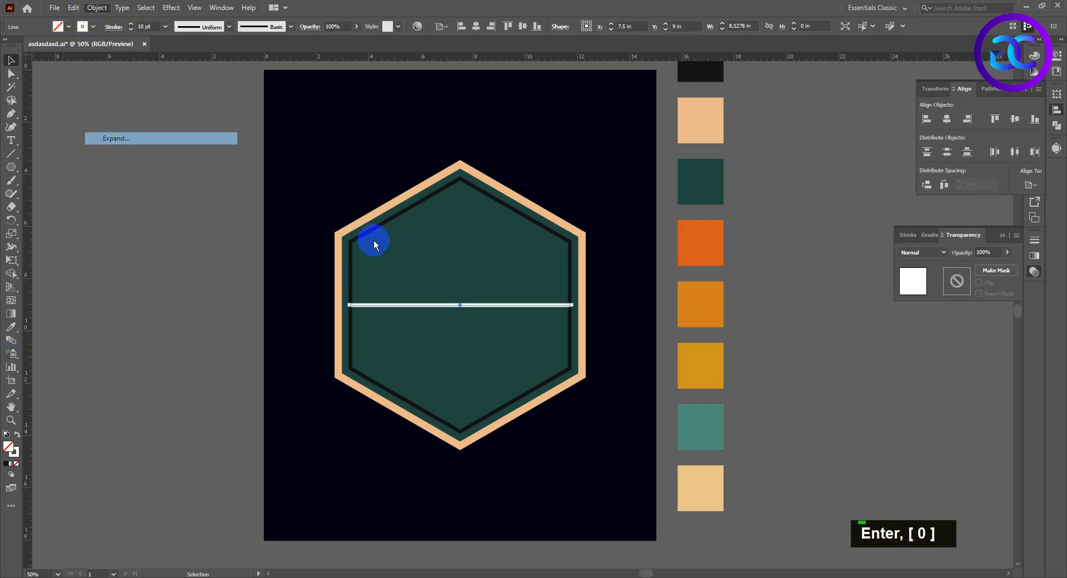
click(503, 358)
Fill the expanded centre line with the near-black colour sampled from the inner hexagon outline.
click(11, 327)
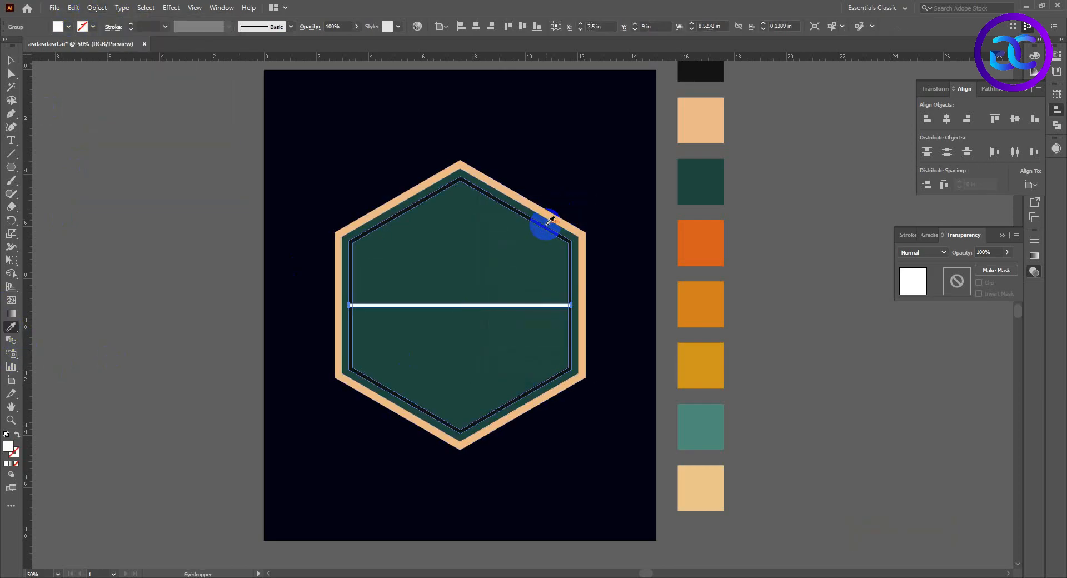
click(487, 222)
click(11, 59)
double_click(416, 336)
scroll(416, 336, up, 2)
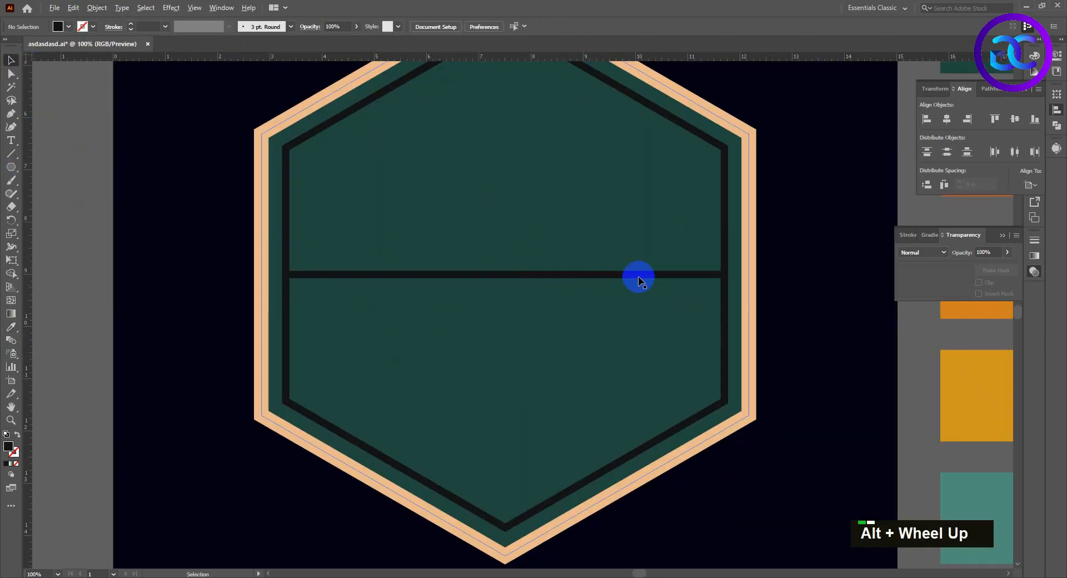
scroll(537, 297, down, 2)
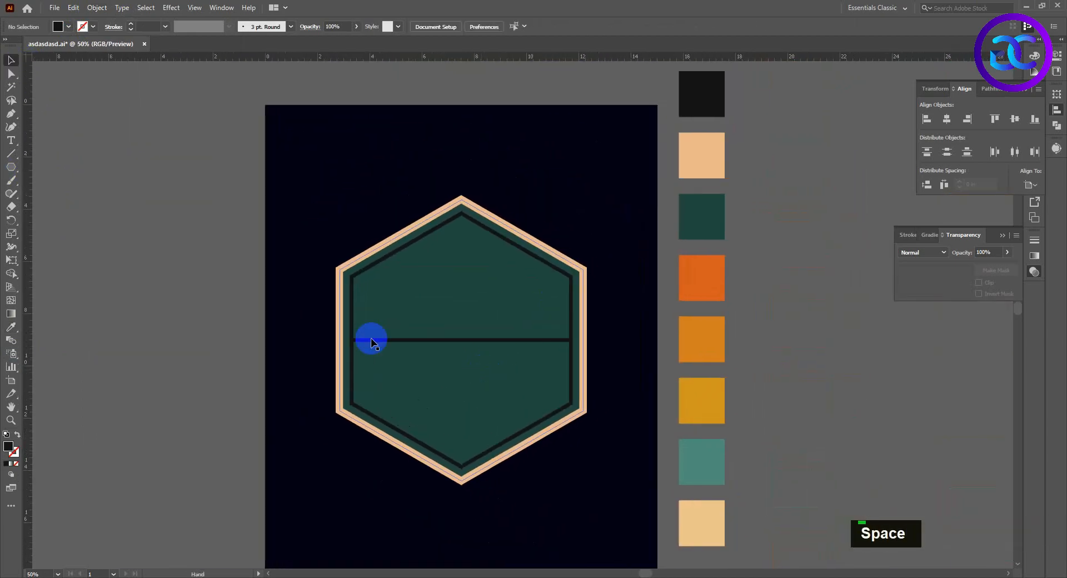
Draw a rectangle about 8.6 by 1.07 in above the hexagon and fill it with the dark orange palette colour.
right_click(10, 173)
click(53, 167)
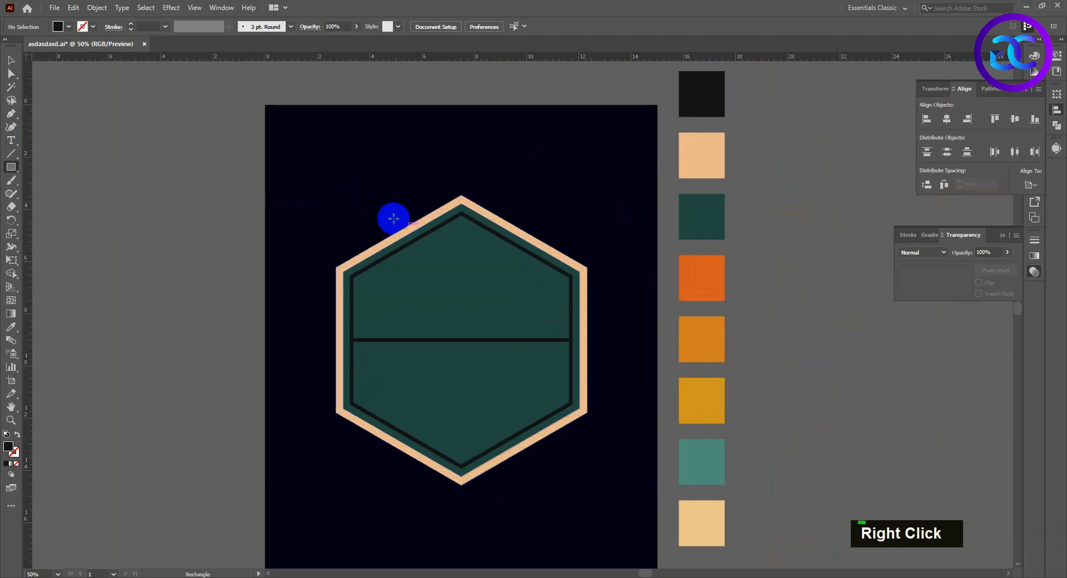
scroll(663, 281, down, 1)
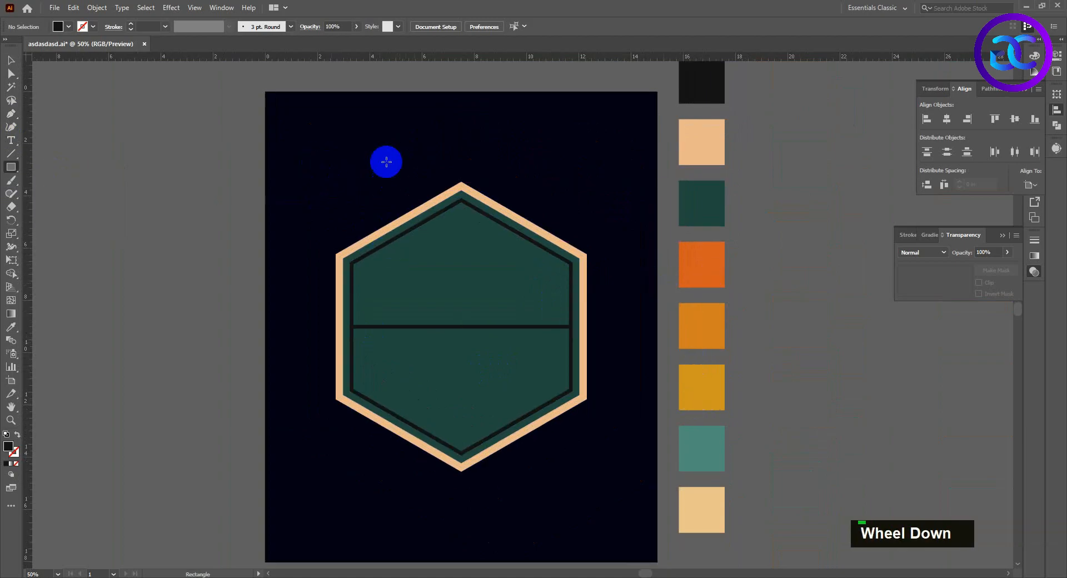
drag(296, 142, 522, 170)
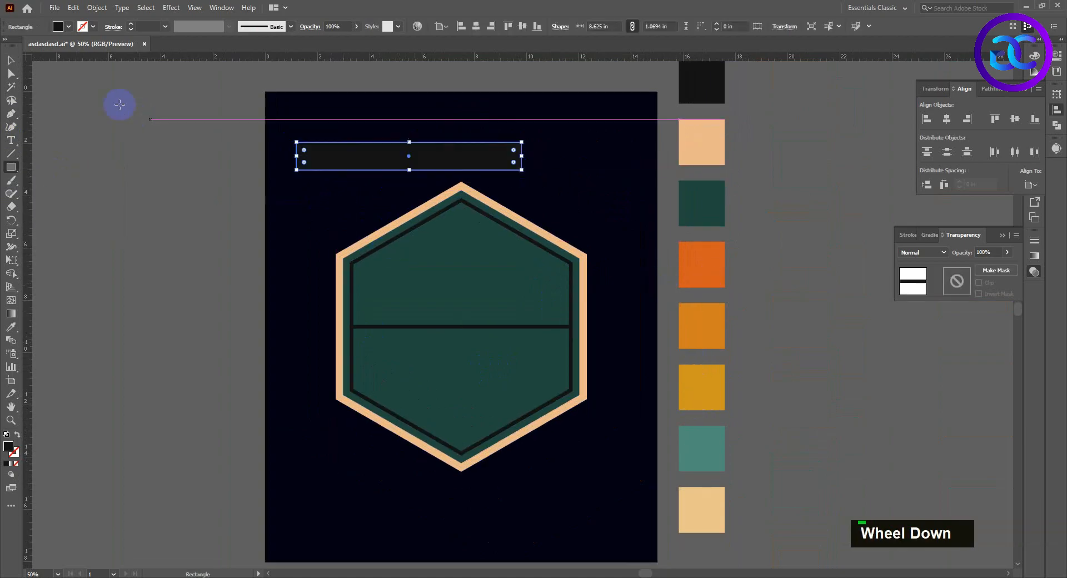
click(11, 328)
click(702, 272)
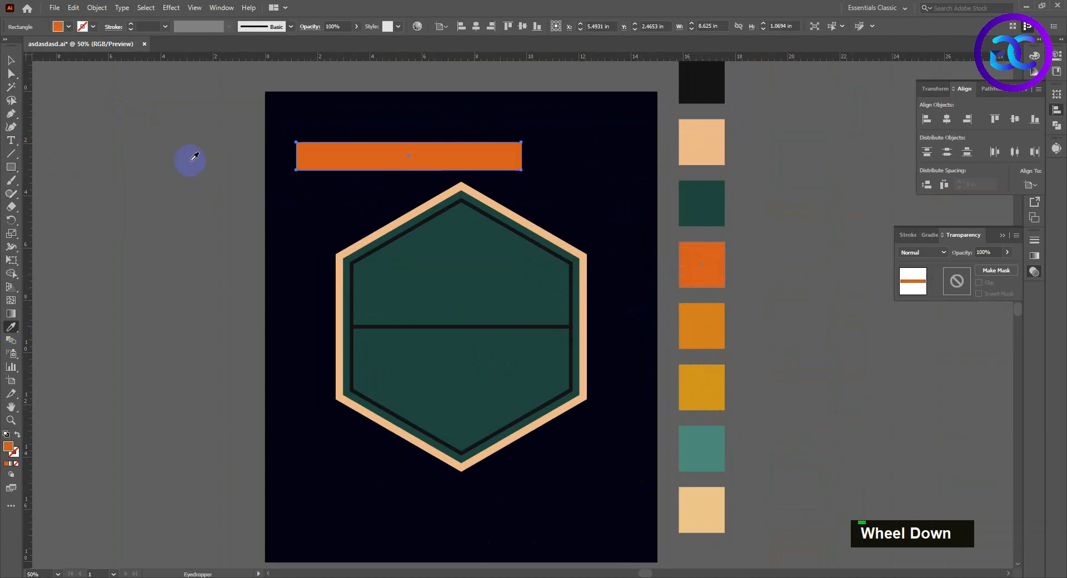
key(v)
scroll(300, 181, down, 1)
scroll(402, 164, up, 1)
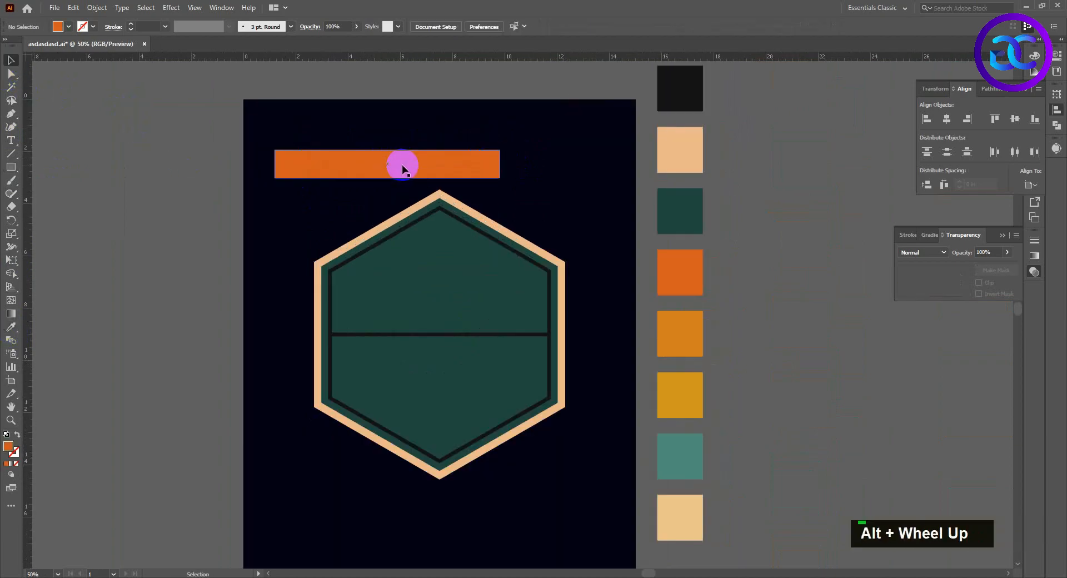
drag(403, 164, 401, 193)
scroll(459, 167, up, 3)
key(ctrl+z)
Duplicate the orange bar directly below itself and repeat the copy to make a stack of five touching bars.
drag(533, 204, 558, 229)
scroll(558, 228, down, 3)
key(ctrl+d)
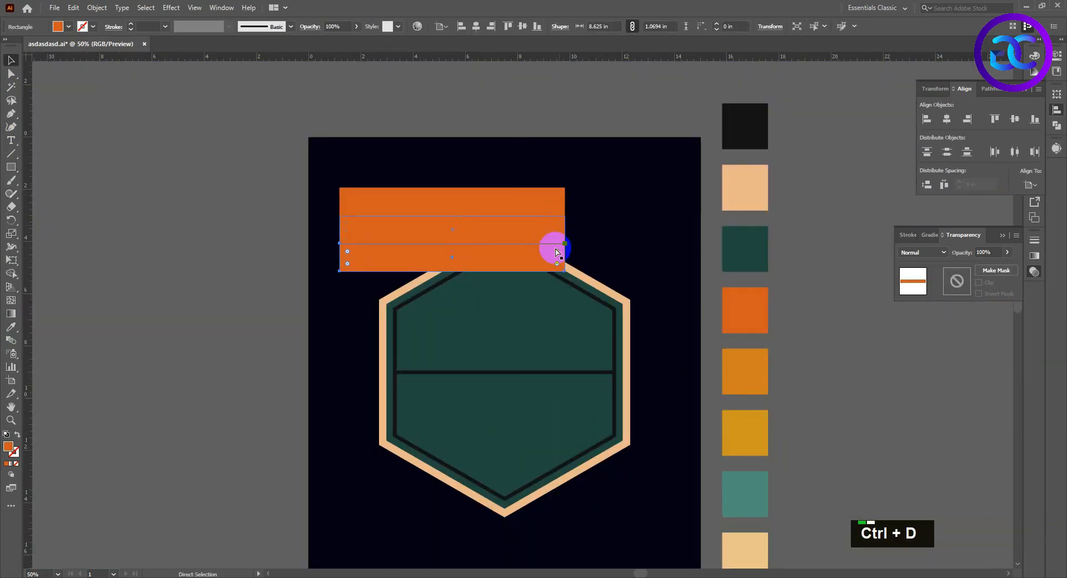
key(ctrl+d)
key(ctrl+d)
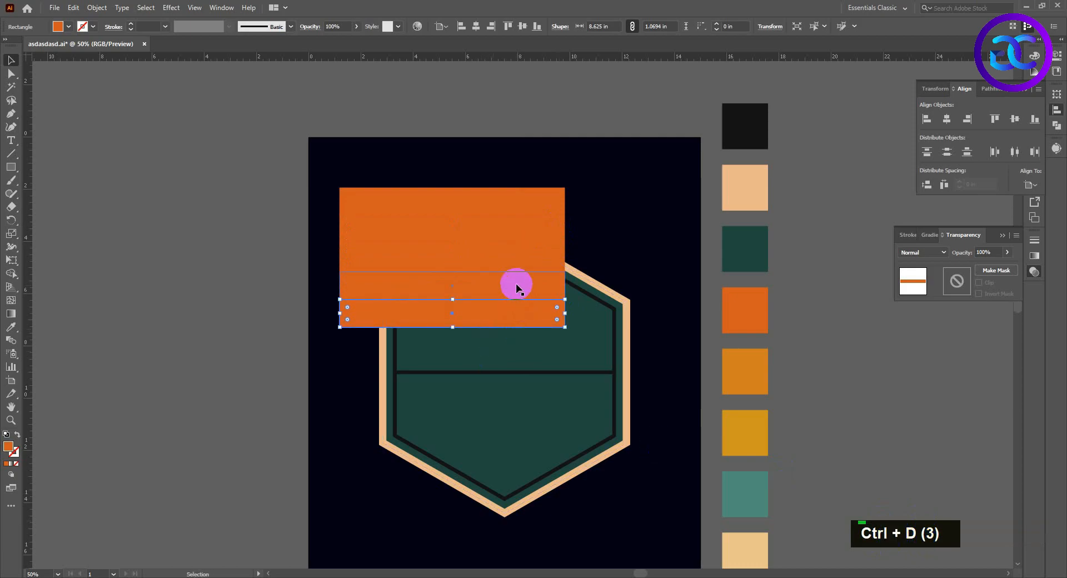
shift+click(519, 264)
shift+click(517, 200)
shift+click(527, 256)
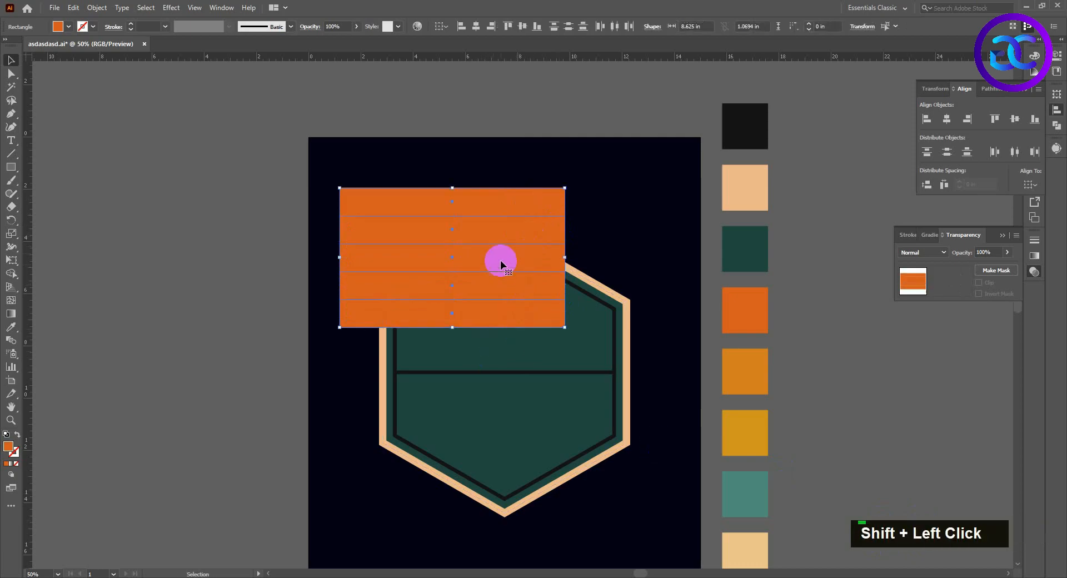
Recolour the second bar with the lighter orange swatch and the third bar with the mustard yellow swatch.
double_click(512, 231)
key(v)
key(i)
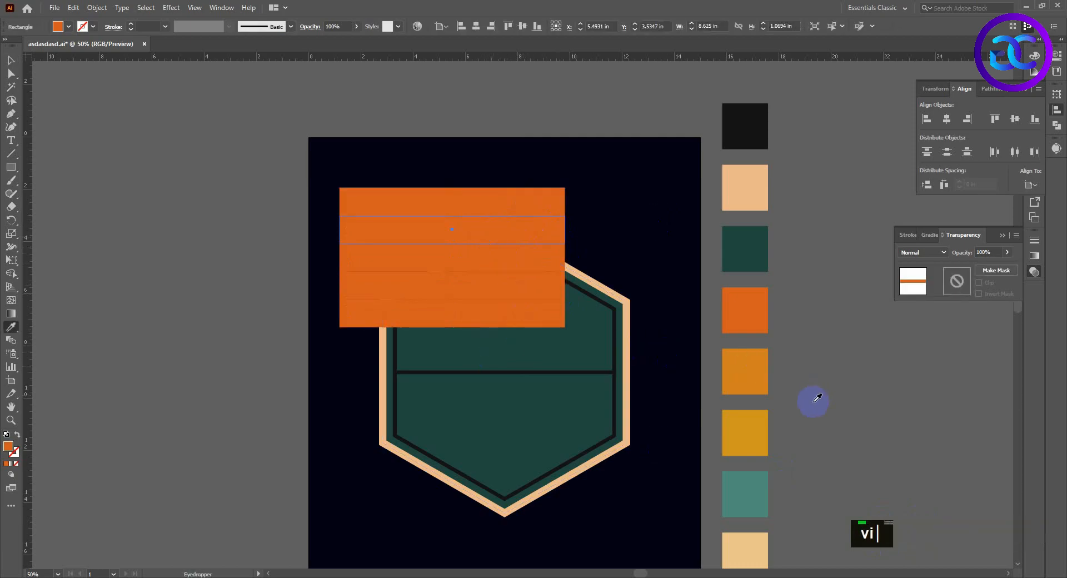
click(745, 370)
key(v)
click(523, 261)
key(i)
click(745, 432)
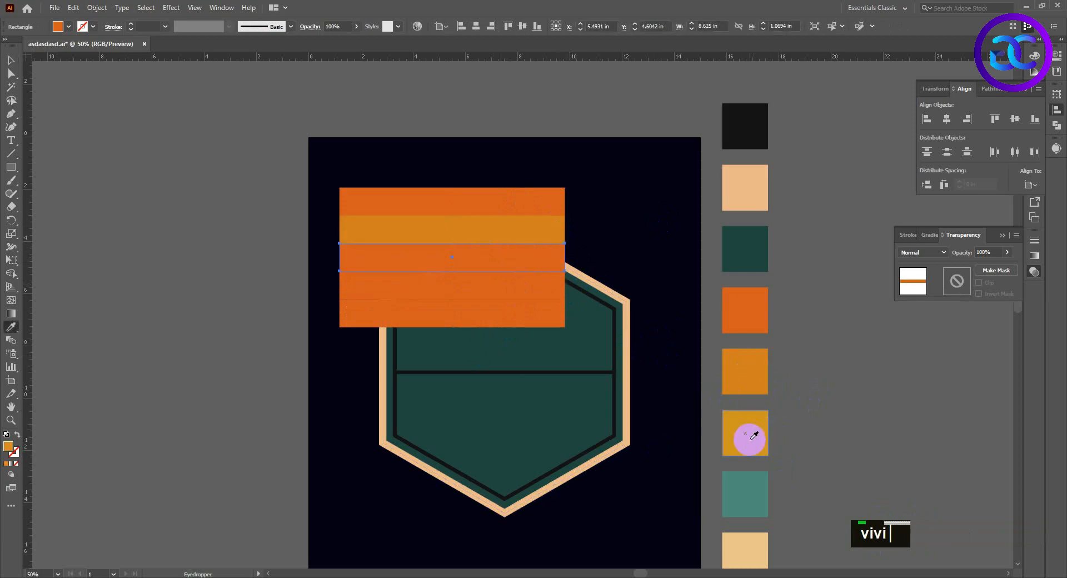
Recolour the fourth bar with the teal swatch and the fifth bar with the pale cream swatch.
scroll(550, 283, down, 2)
key(v)
click(515, 233)
key(i)
key(v)
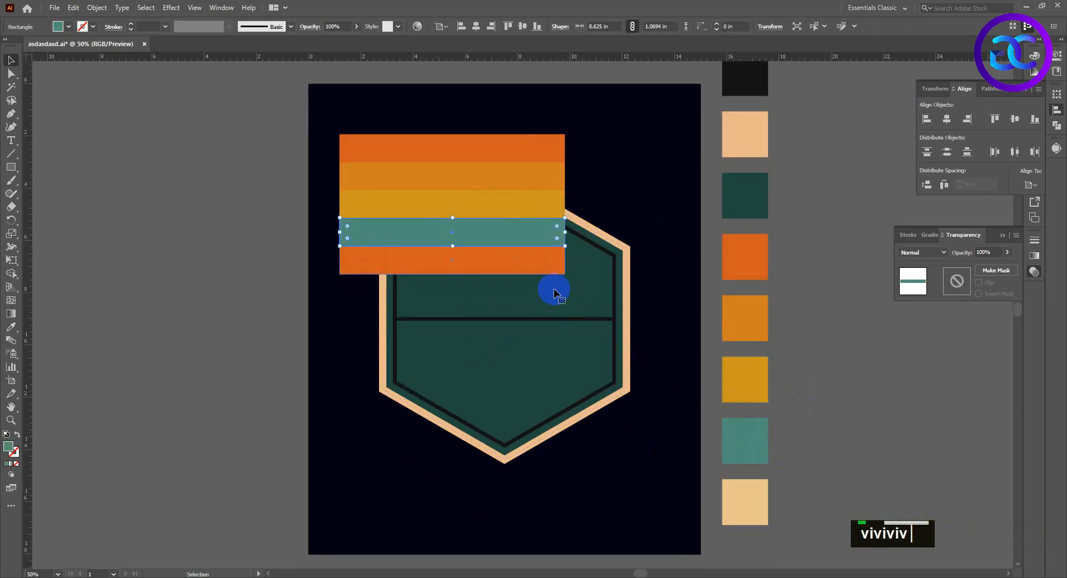
click(547, 265)
key(i)
click(746, 498)
key(v)
double_click(816, 439)
key(space)
drag(658, 403, 659, 411)
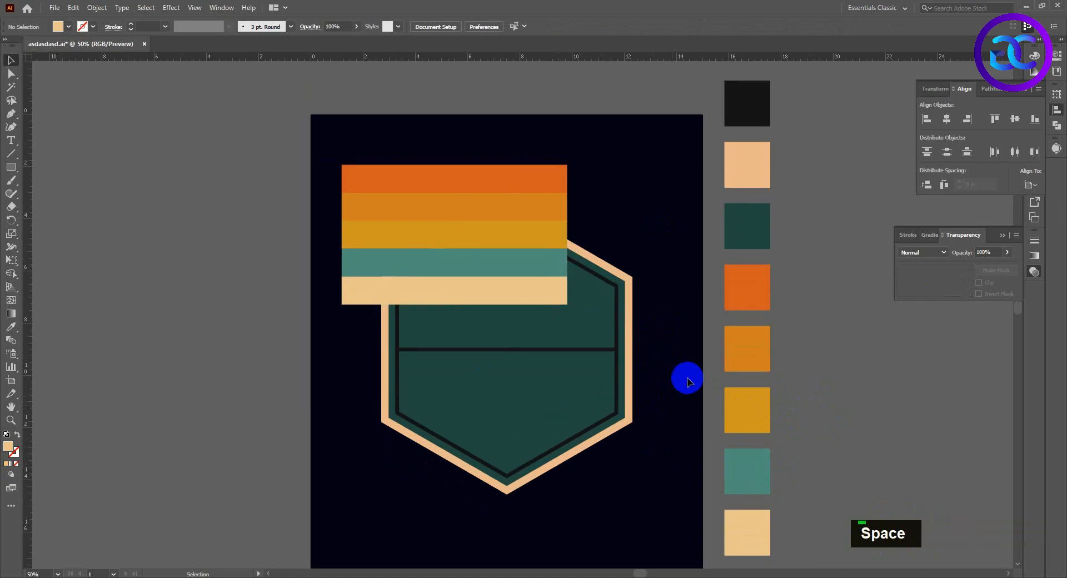
Delete the pale cream bar and group the remaining four coloured bars.
key(space)
drag(686, 379, 649, 383)
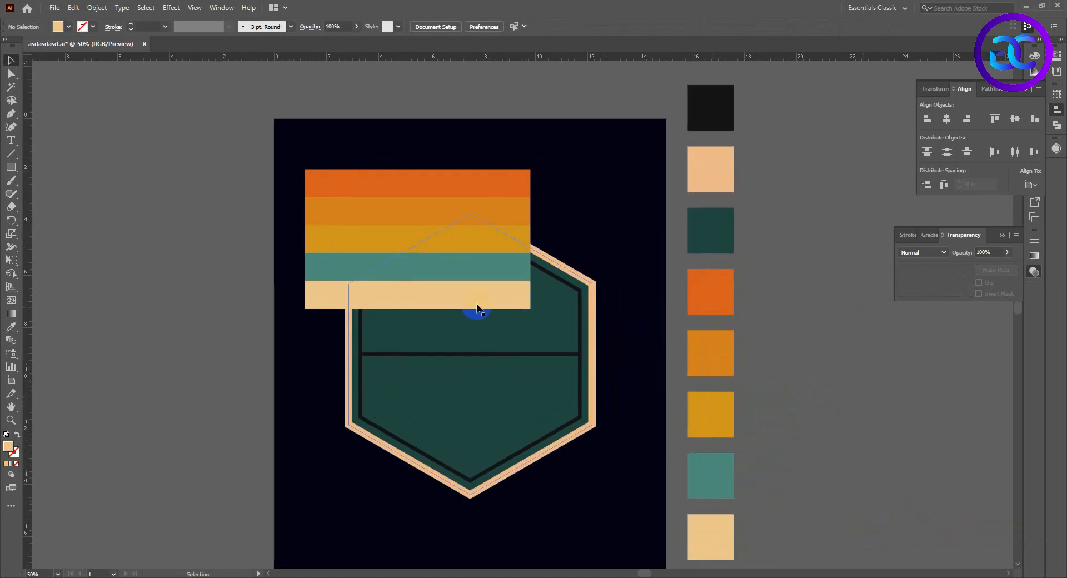
click(477, 304)
key(Delete)
click(460, 274)
shift+click(462, 243)
shift+click(464, 215)
shift+click(468, 186)
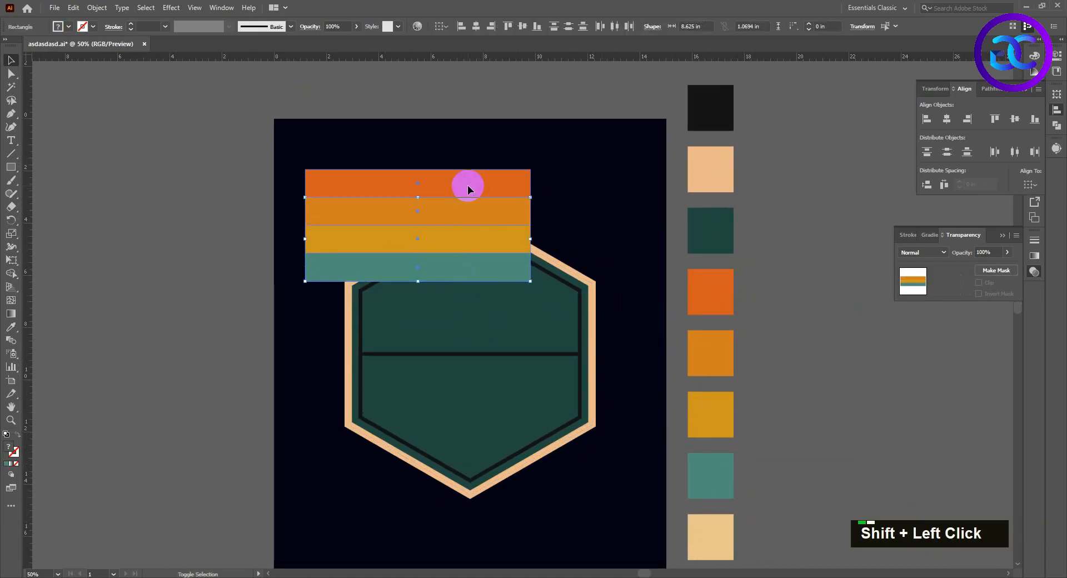
key(ctrl+g)
Place the stripe group centrally over the upper half of the hexagon and enlarge it to about 10.6 by 5.26 in.
drag(453, 233, 501, 286)
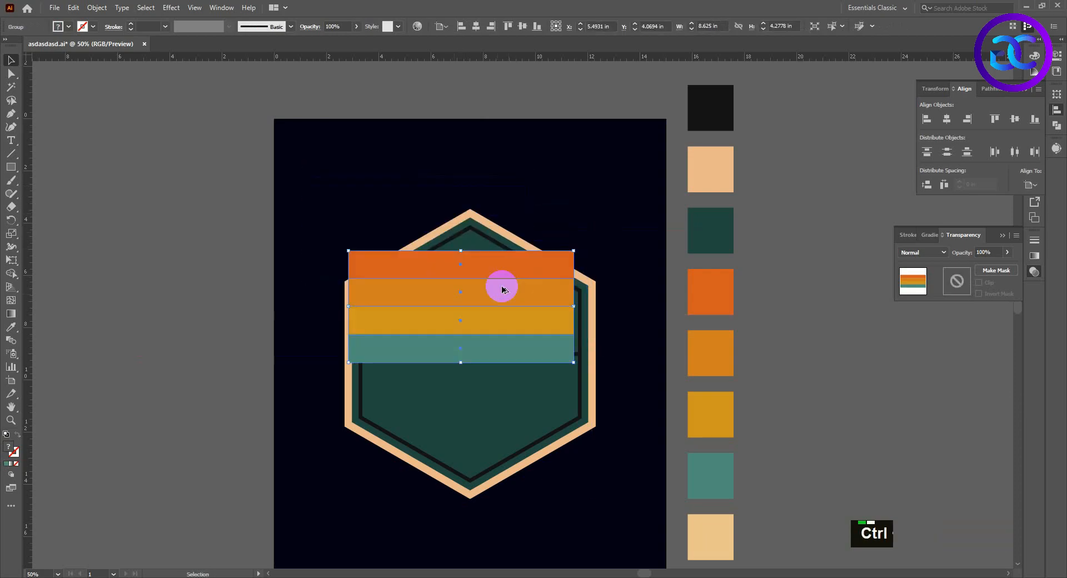
scroll(500, 286, up, 1)
drag(598, 387, 646, 396)
drag(543, 349, 541, 344)
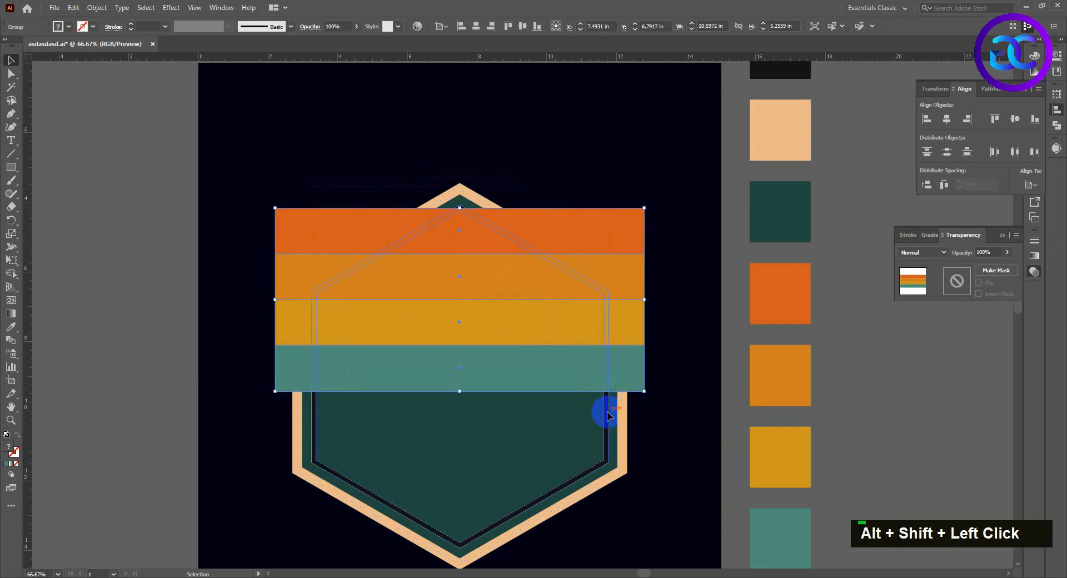
Bring the near-black inner hexagon outline to the front, above the stripes.
click(607, 412)
right_click(608, 416)
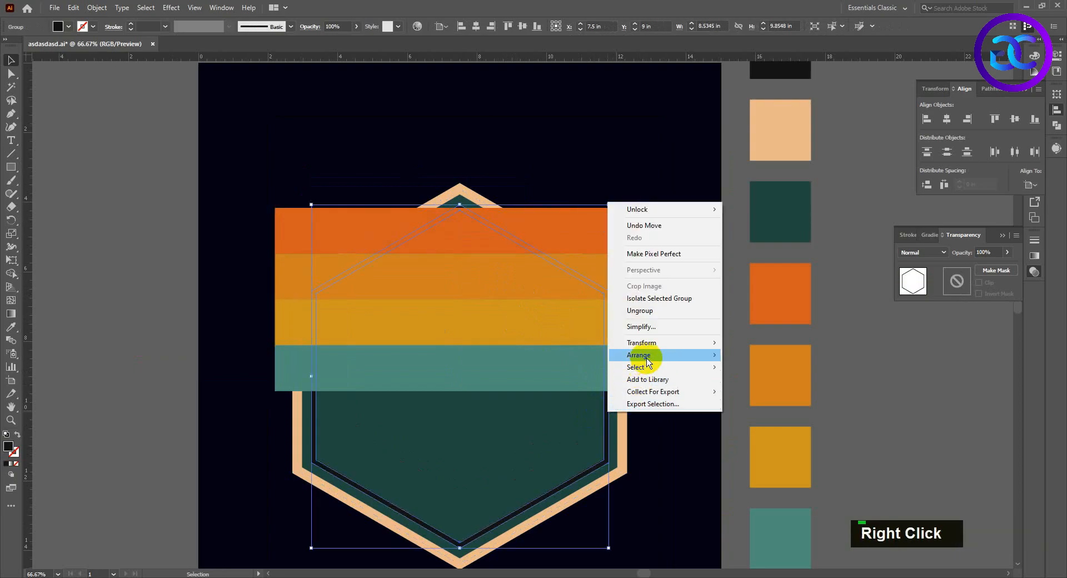
mouse_move(639, 355)
click(788, 363)
double_click(648, 399)
Shift the stripe group straight up so its lower edge meets the hexagon's horizontal dividing line.
drag(560, 245, 561, 238)
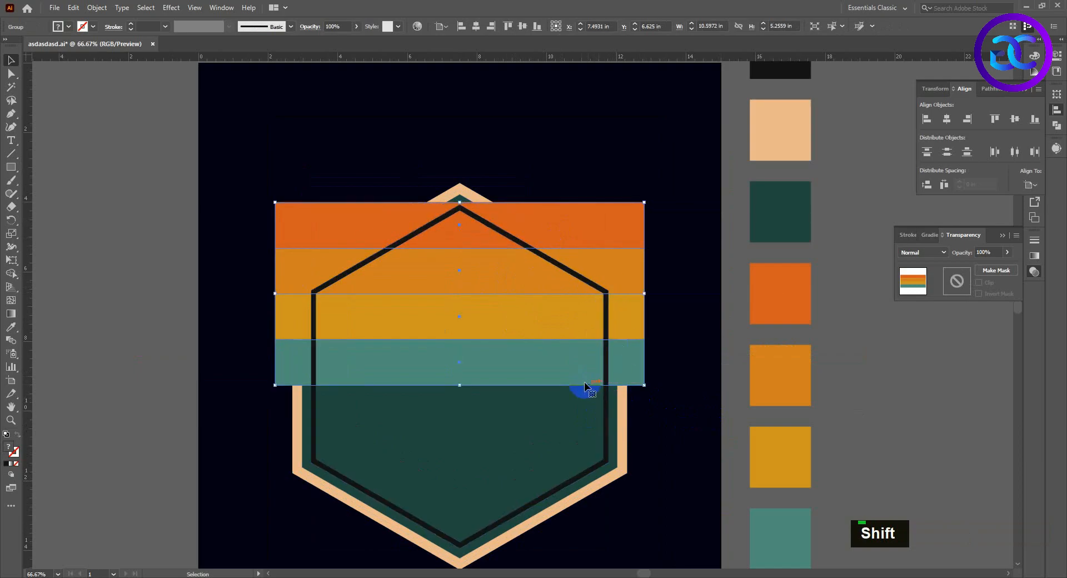
drag(621, 374, 621, 367)
key(ctrl+z)
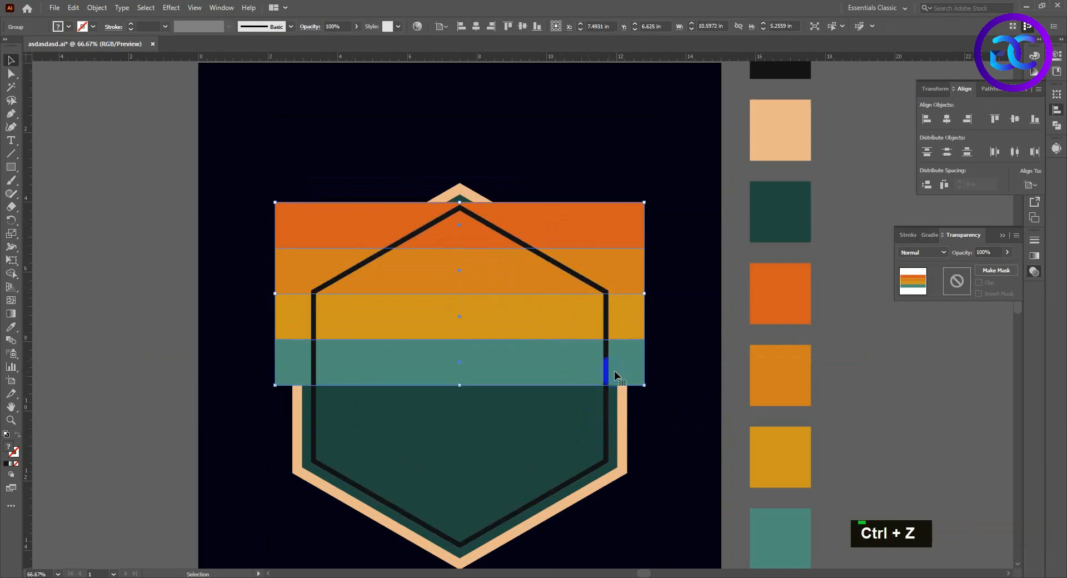
key(ctrl+z)
scroll(547, 358, up, 1)
drag(508, 332, 508, 337)
scroll(547, 385, down, 1)
Trim away the parts of the stripes outside the inner hexagon outline with the Shape Builder.
shift+click(602, 413)
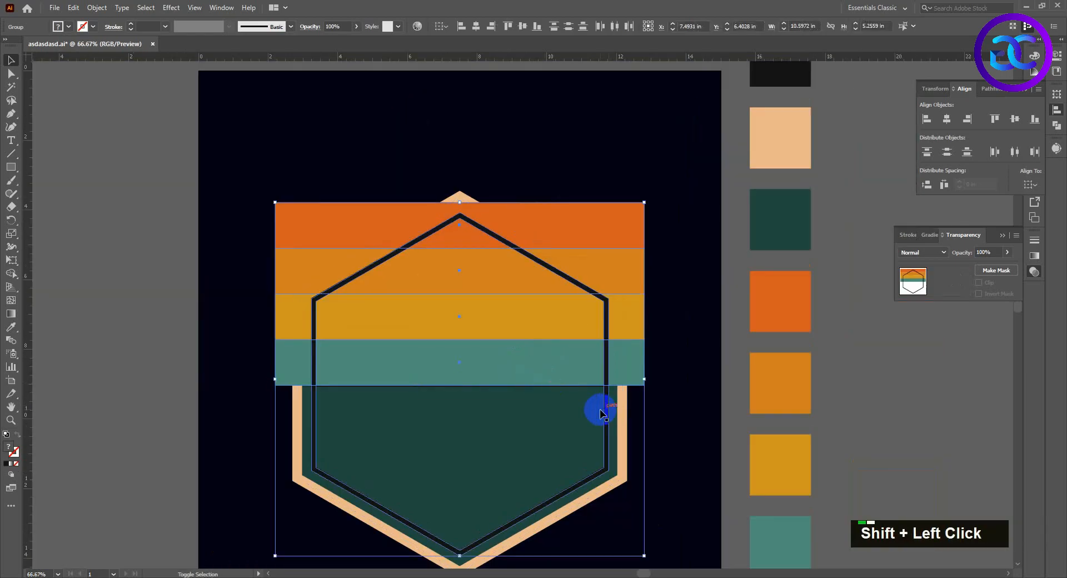
click(11, 274)
mouse_move(322, 222)
mouse_down()
mouse_move(292, 301)
mouse_move(293, 381)
mouse_up()
mouse_move(548, 219)
mouse_down()
mouse_move(632, 334)
mouse_move(678, 349)
mouse_up()
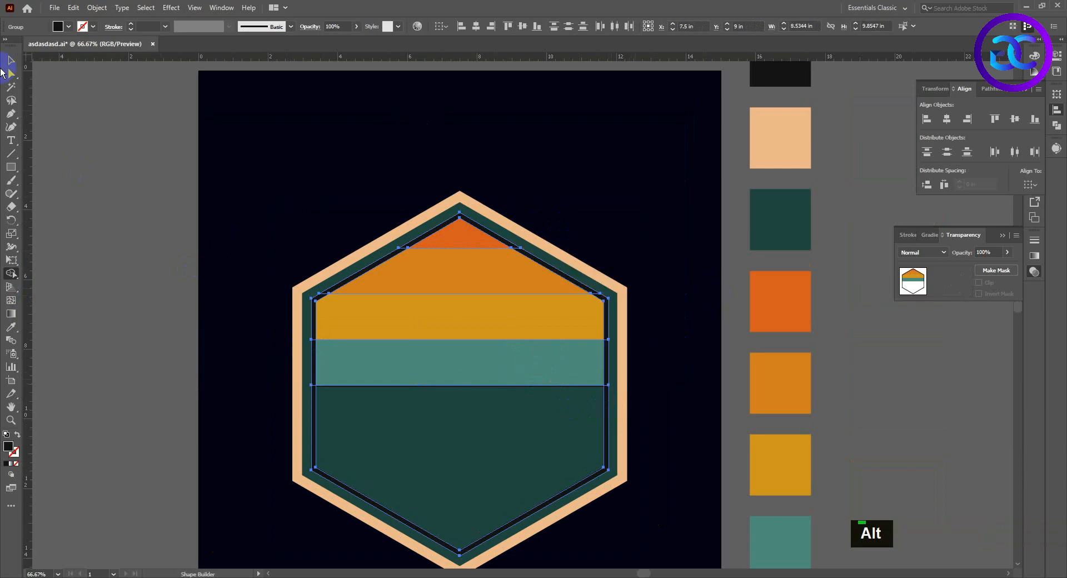
click(78, 124)
double_click(489, 245)
scroll(494, 239, down, 1)
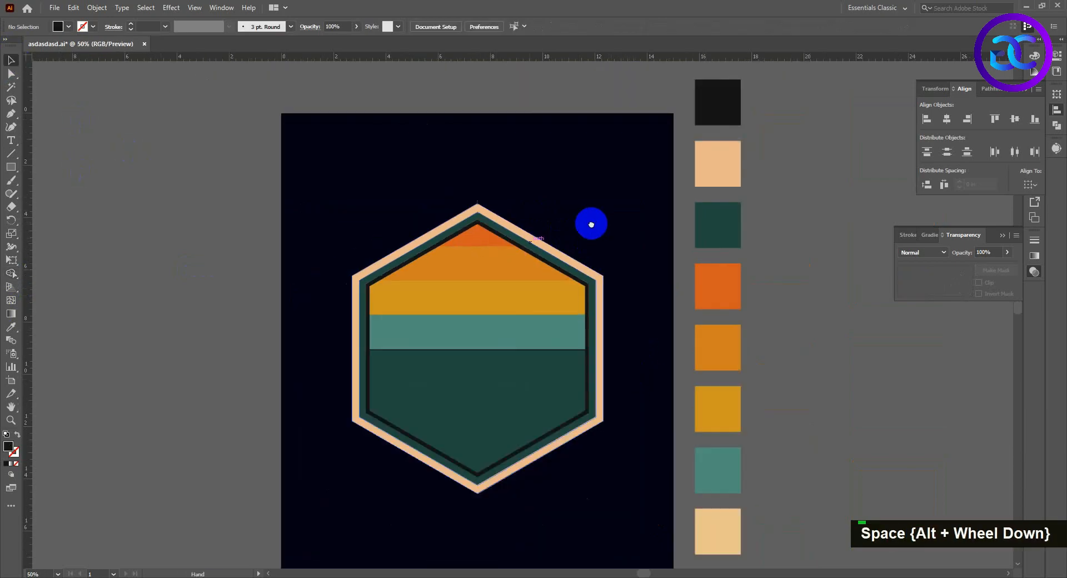
Bring the near-black horizontal dividing line to the front, above the teal stripe.
scroll(519, 371, up, 3)
click(491, 302)
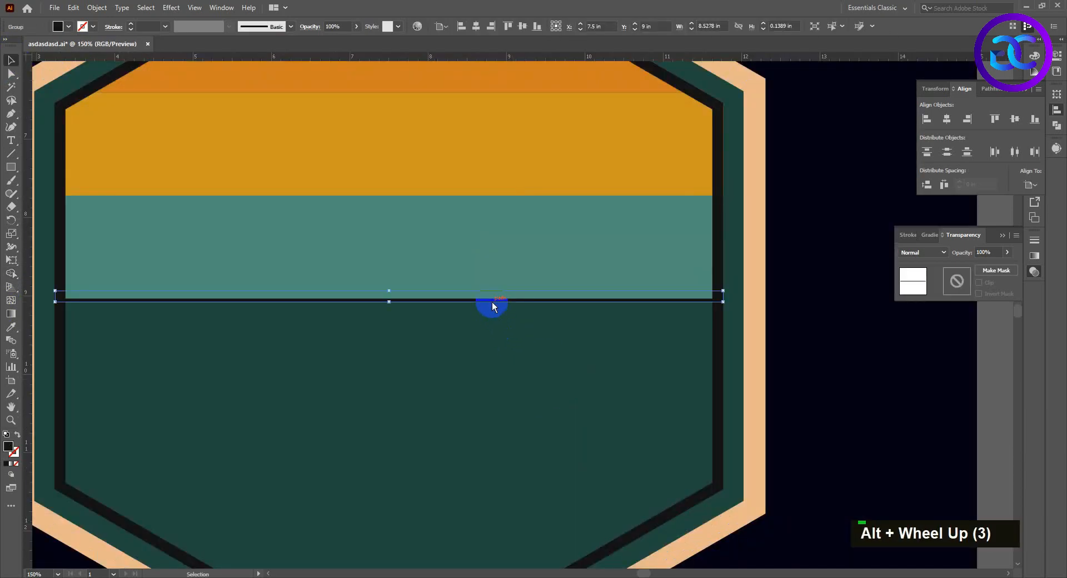
right_click(492, 302)
mouse_move(523, 442)
click(645, 454)
scroll(262, 327, down, 2)
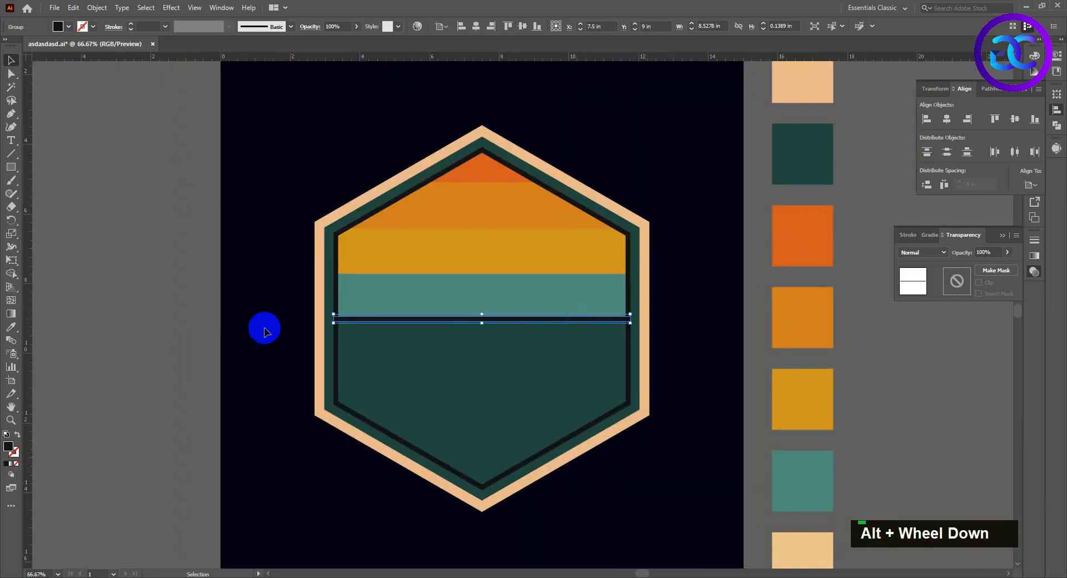
click(262, 327)
Create a three-sided polygon with a 3.1434 in radius beside the hexagon.
scroll(212, 341, down, 1)
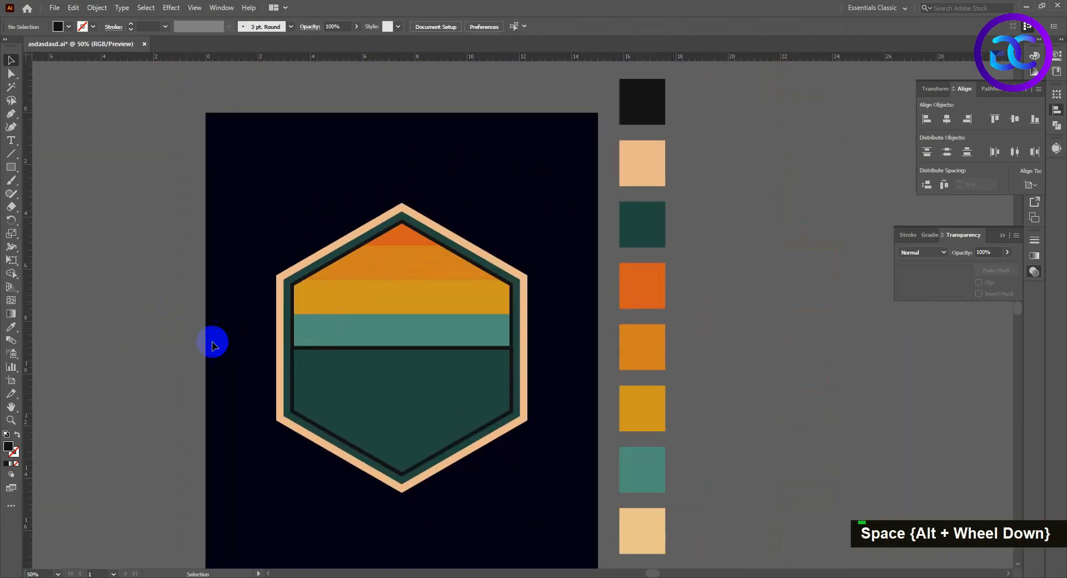
scroll(188, 335, up, 1)
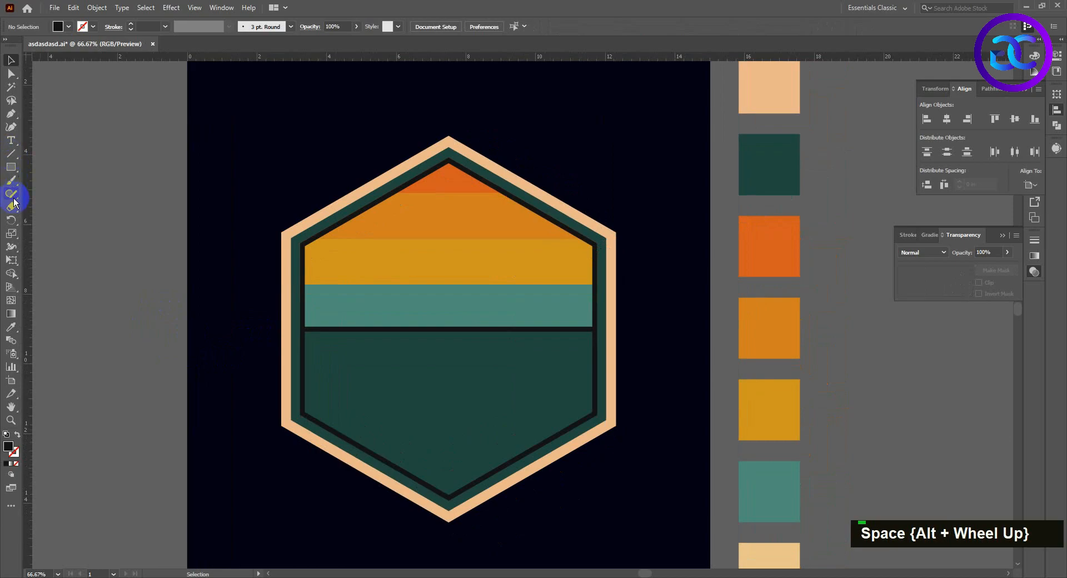
right_click(10, 167)
click(58, 212)
click(135, 231)
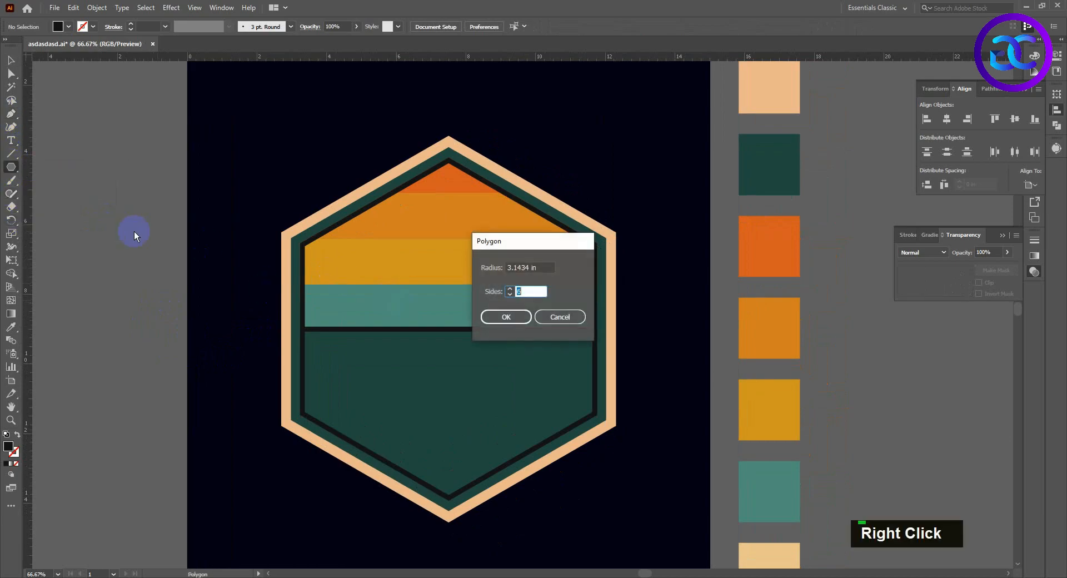
text(3)
key(Return)
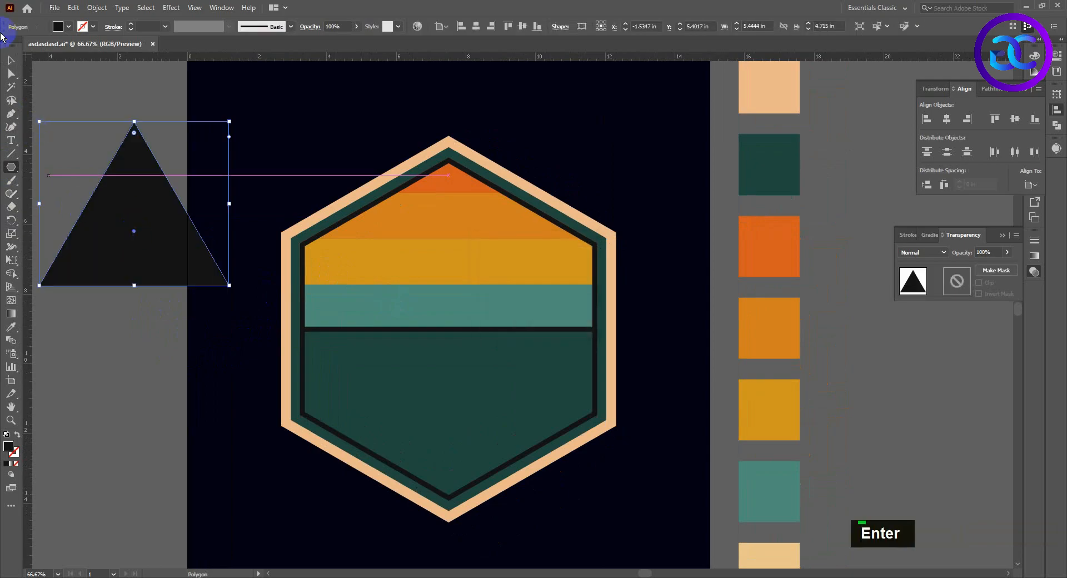
Fill the triangle with bright cyan and give it a 10 pt black stroke.
click(11, 61)
click(69, 27)
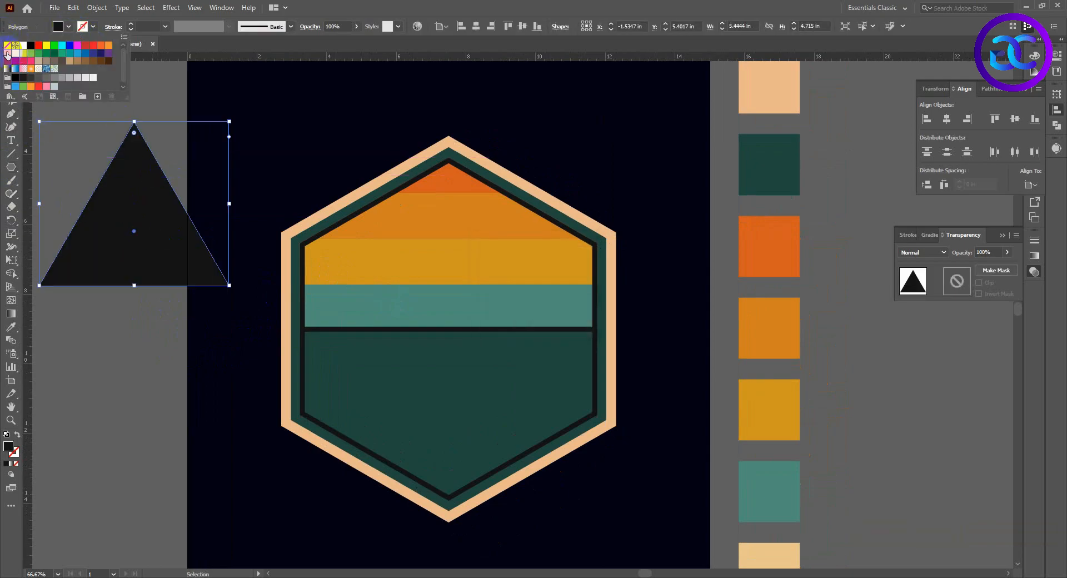
click(62, 45)
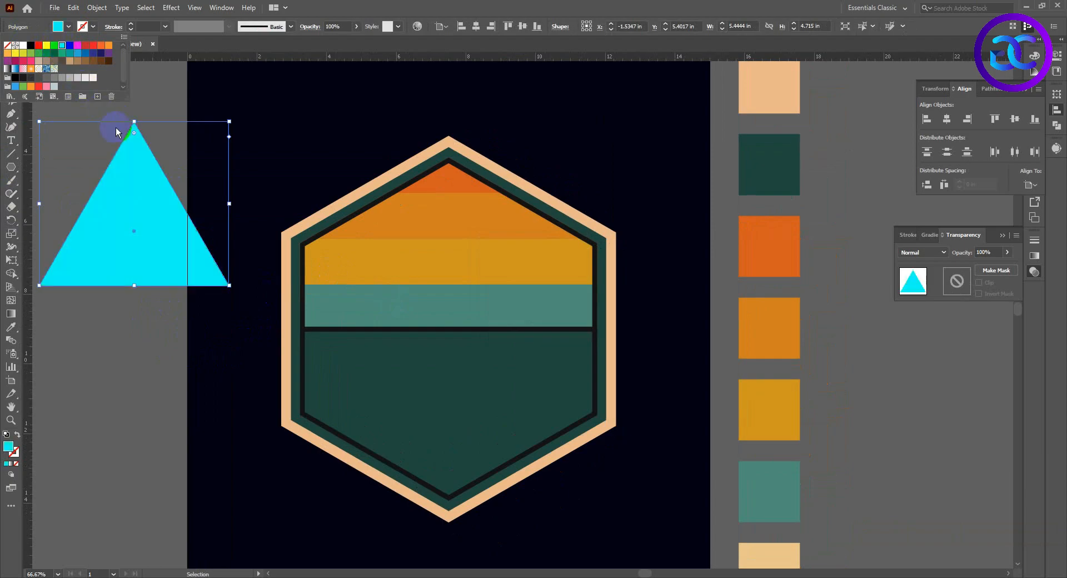
click(137, 26)
text(10)
key(Return)
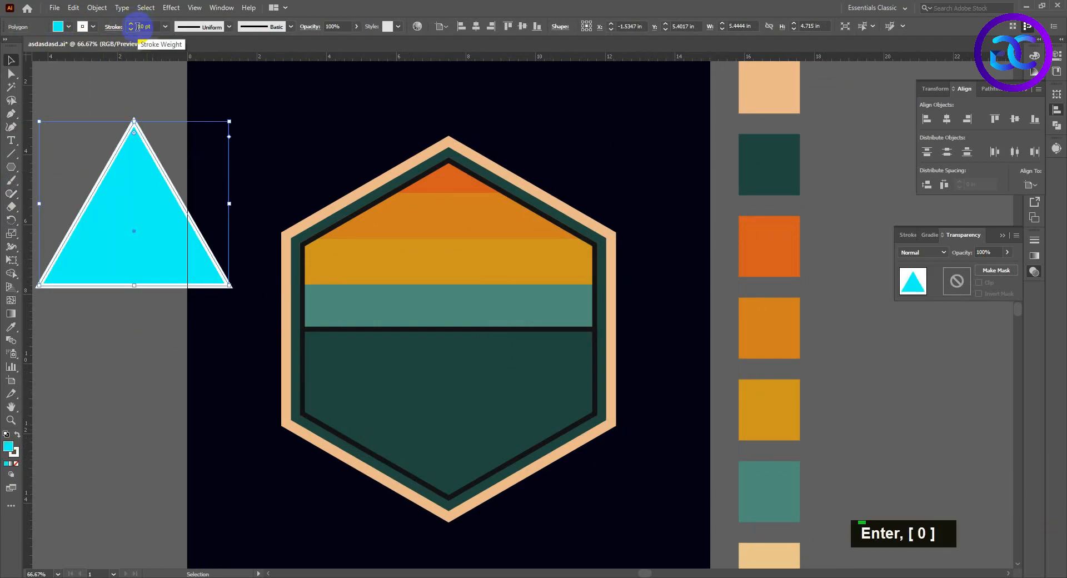
click(93, 27)
click(30, 45)
click(101, 14)
click(119, 83)
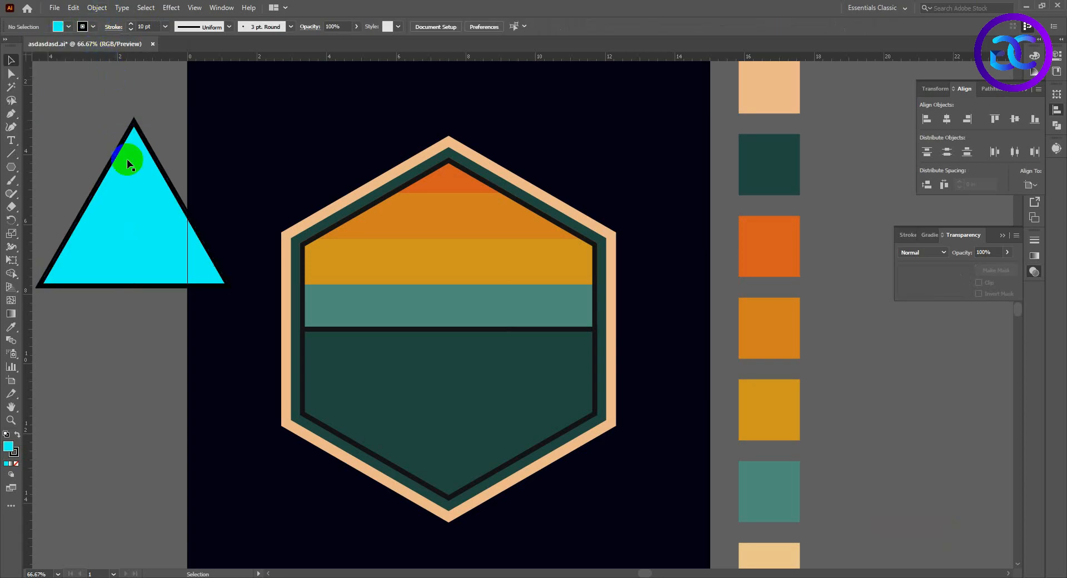
Move the triangle onto the stripes at the hexagon's centre and shrink it to about 3.01 by 2.61 in.
drag(127, 159, 448, 231)
drag(543, 176, 516, 217)
click(748, 257)
scroll(402, 329, up, 1)
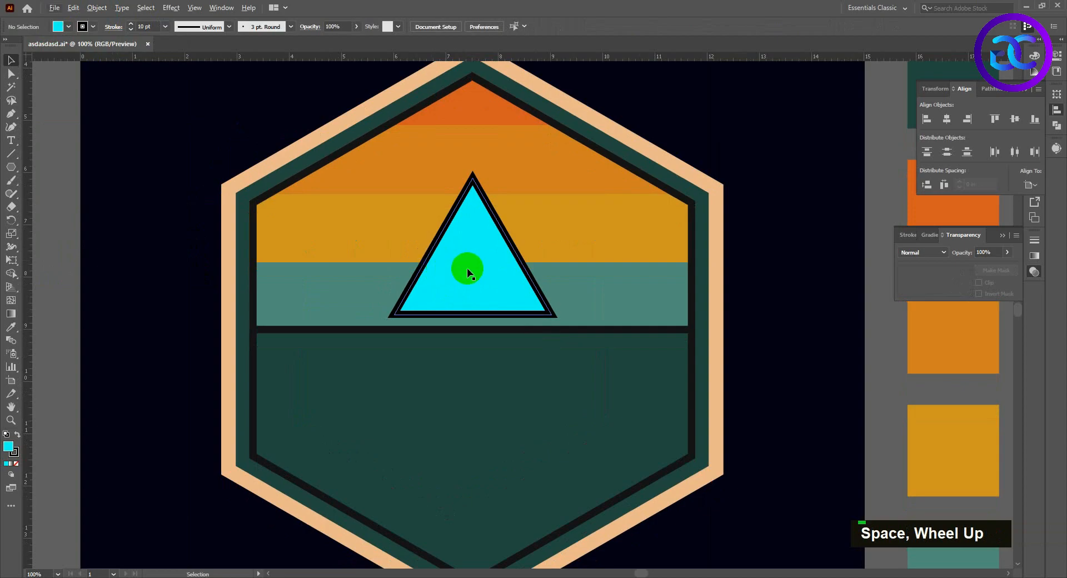
Line up the triangle's base stroke with the horizontal dividing line.
drag(467, 268, 462, 362)
scroll(475, 307, up, 4)
drag(507, 240, 503, 231)
scroll(500, 230, down, 1)
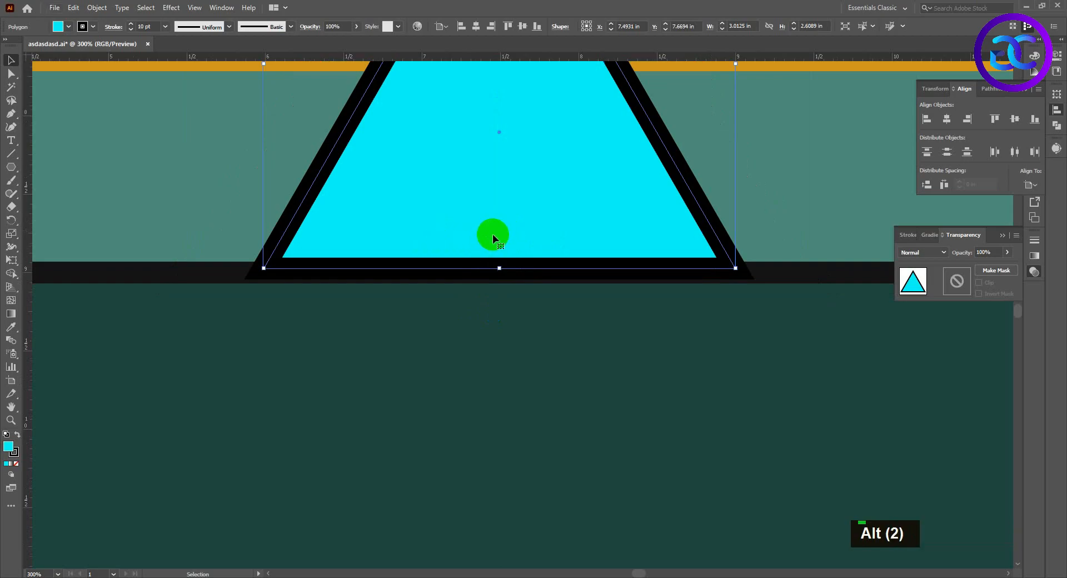
scroll(546, 252, down, 1)
scroll(561, 247, up, 2)
drag(541, 252, 545, 260)
scroll(545, 261, down, 1)
scroll(544, 262, down, 4)
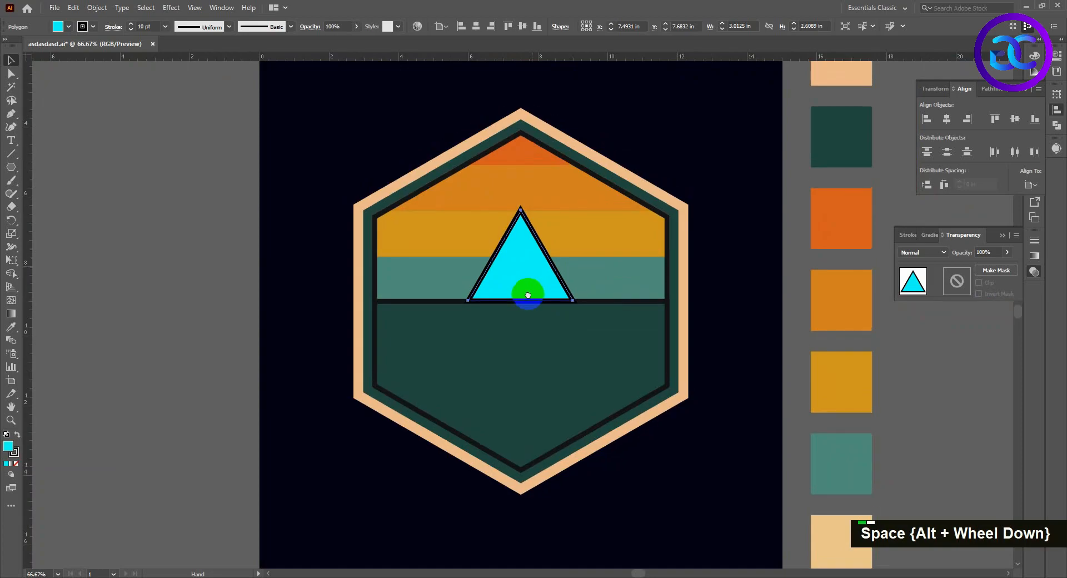
Shrink the triangle to about 2.44 by 2.12 in and set its base back on the dividing line.
drag(568, 237, 559, 246)
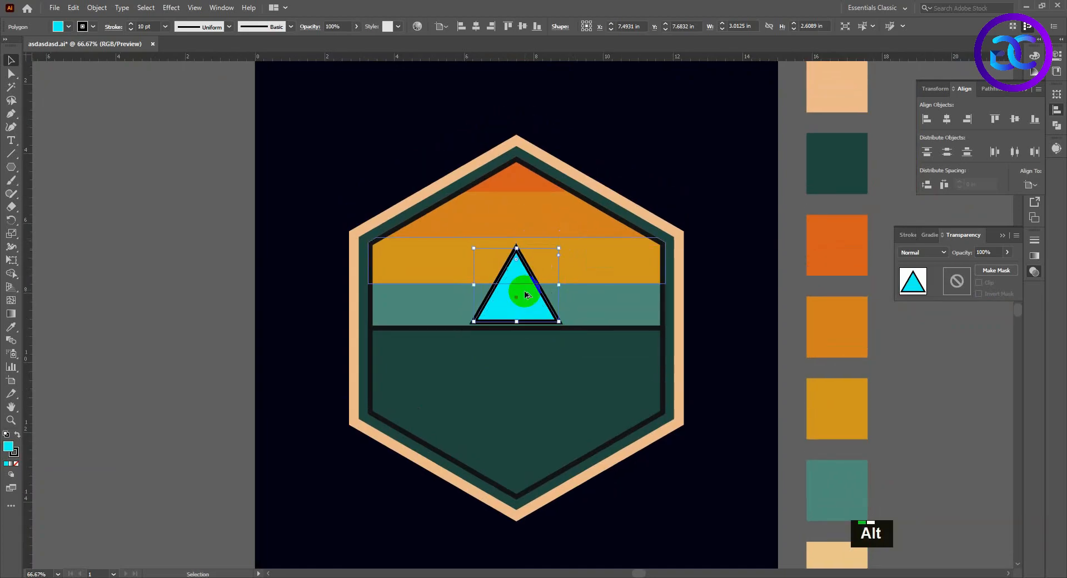
scroll(517, 293, up, 2)
drag(518, 293, 502, 317)
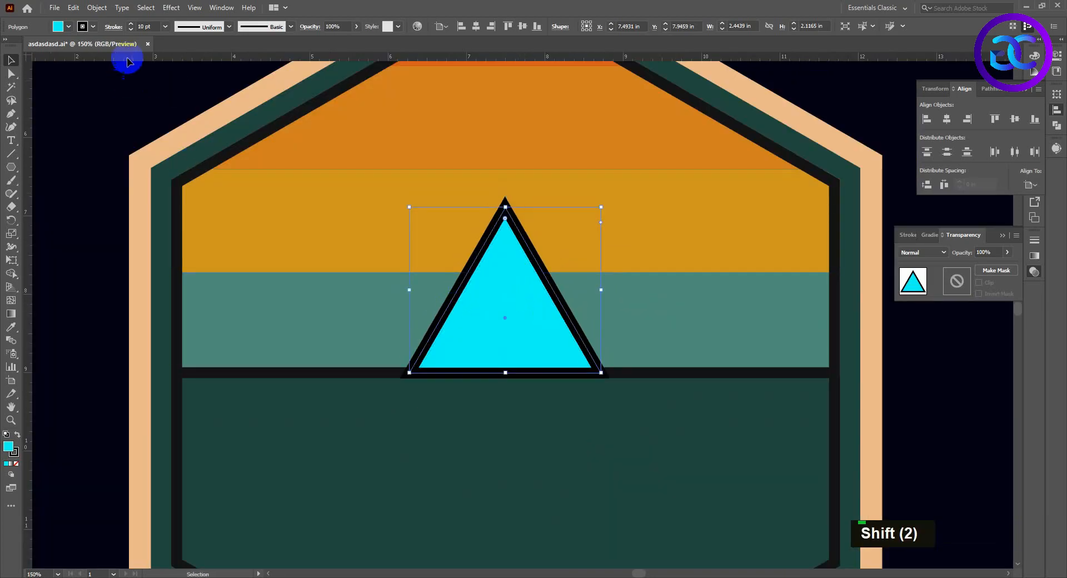
Expand the triangle's fill and stroke into separate shapes and ungroup them.
click(96, 7)
click(139, 139)
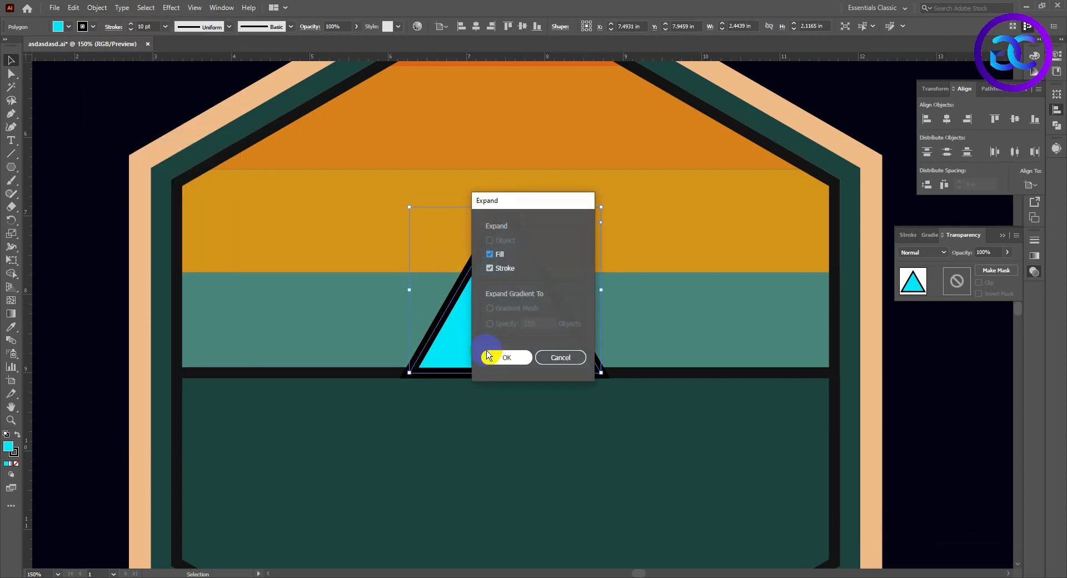
click(479, 355)
right_click(492, 333)
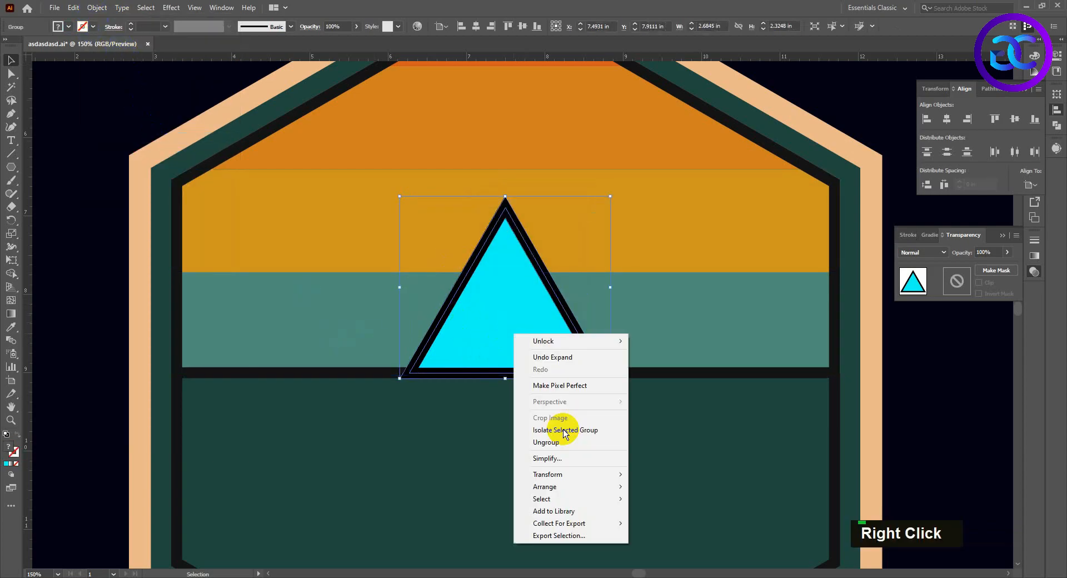
click(567, 442)
click(83, 325)
Recolour the triangle's outline with the near-black sampled from the inner hexagon outline.
click(442, 328)
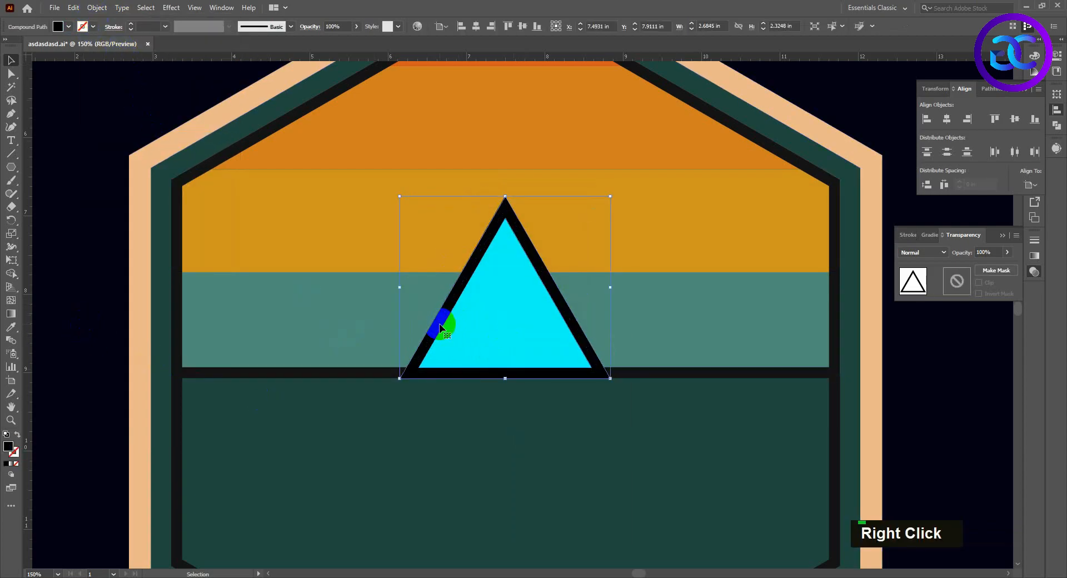
click(175, 367)
click(11, 62)
click(90, 120)
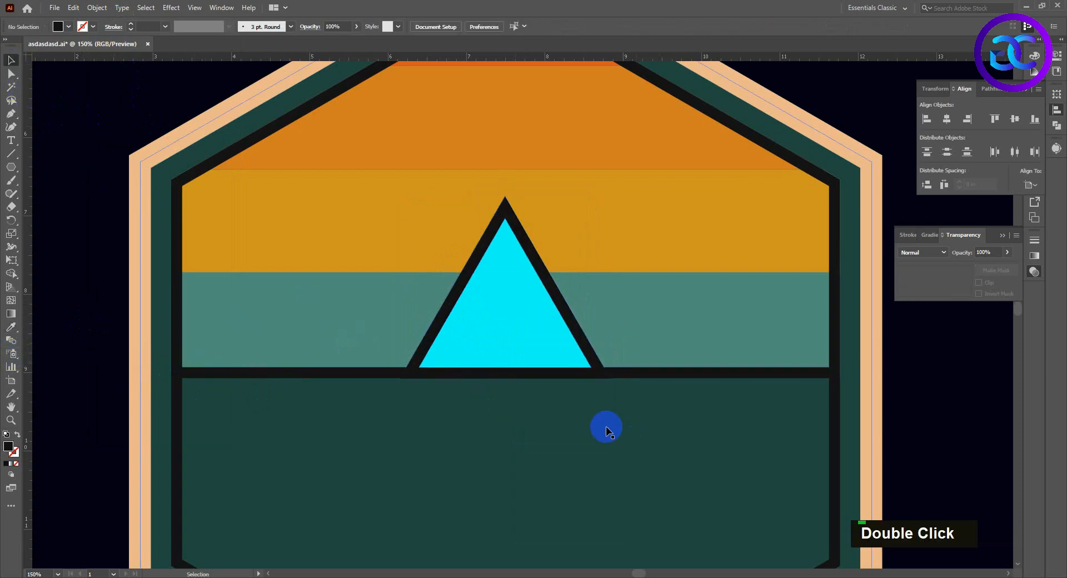
Recolour the cyan inner triangle with the dark green sampled from the hexagon body.
scroll(528, 326, up, 1)
click(519, 323)
scroll(519, 324, down, 2)
click(11, 327)
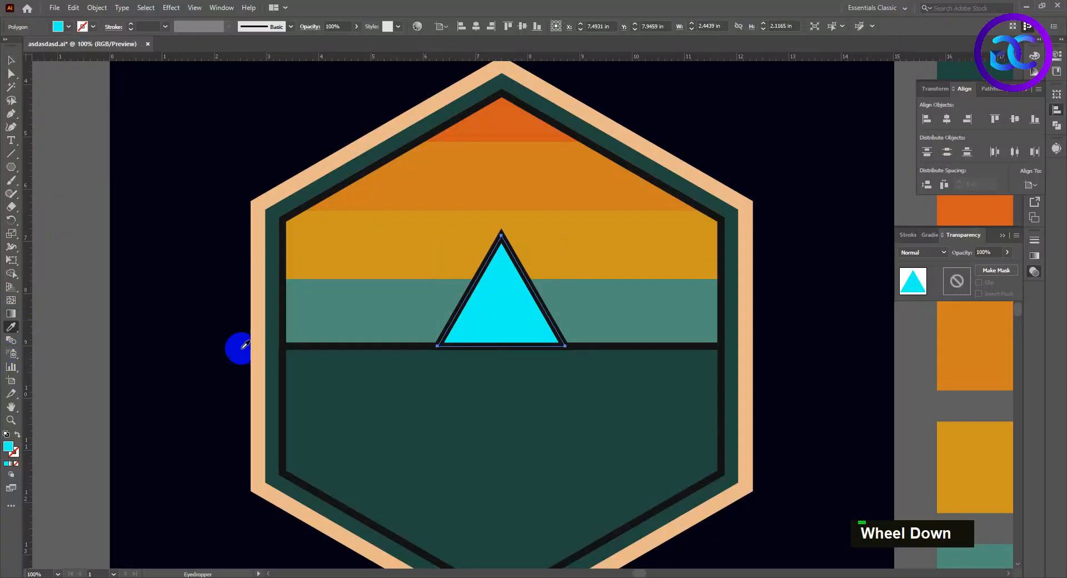
scroll(278, 351, down, 1)
click(406, 364)
click(8, 67)
click(136, 228)
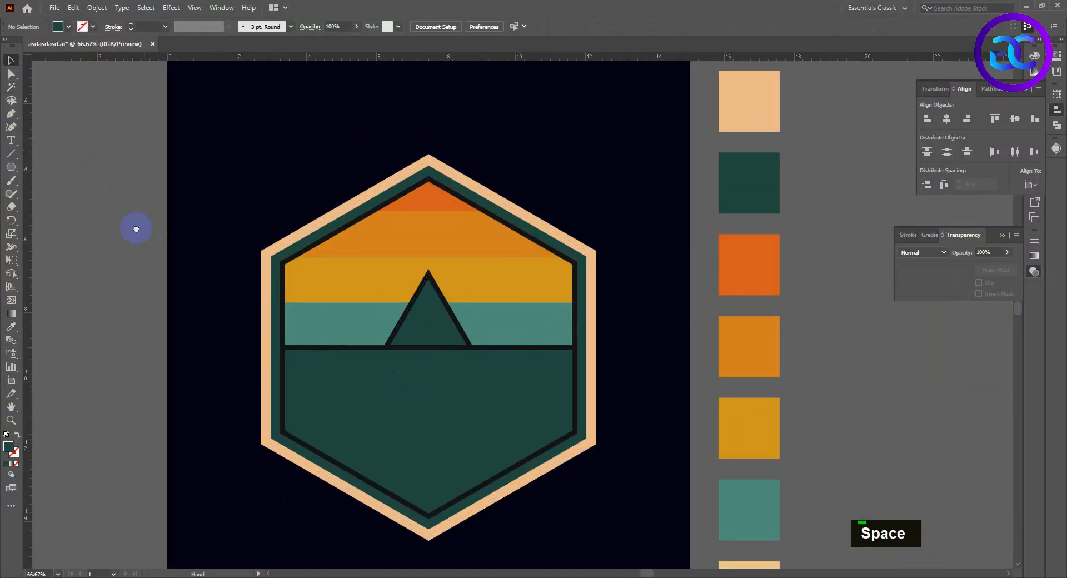
Copy the triangle's near-black outline and paste a duplicate of it.
scroll(443, 311, up, 2)
scroll(436, 305, up, 1)
click(470, 287)
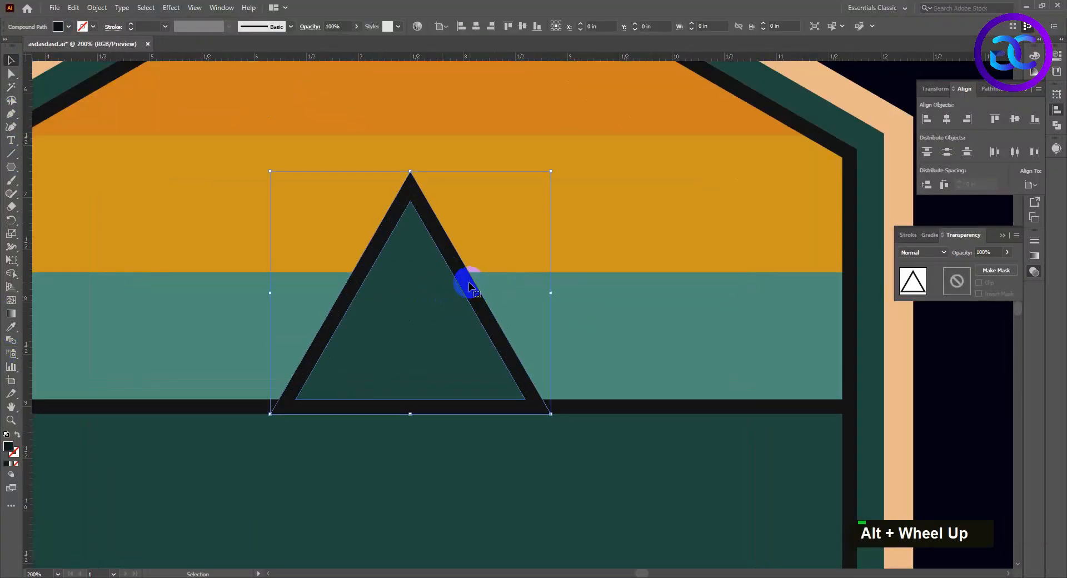
click(74, 7)
click(91, 61)
click(74, 8)
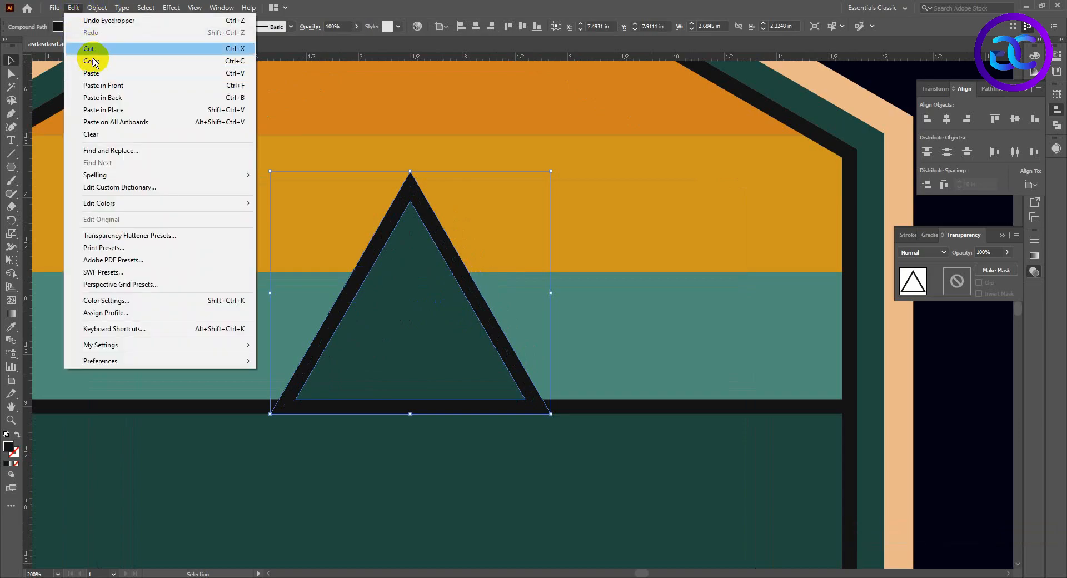
click(90, 62)
key(ctrl+v)
Shrink the duplicate outline inside the green triangle, stretch it to about 0.83 by 1.35 in and centre it on the base.
alt+shift+drag(649, 213, 565, 277)
alt+shift+drag(547, 327, 429, 380)
drag(411, 340, 411, 264)
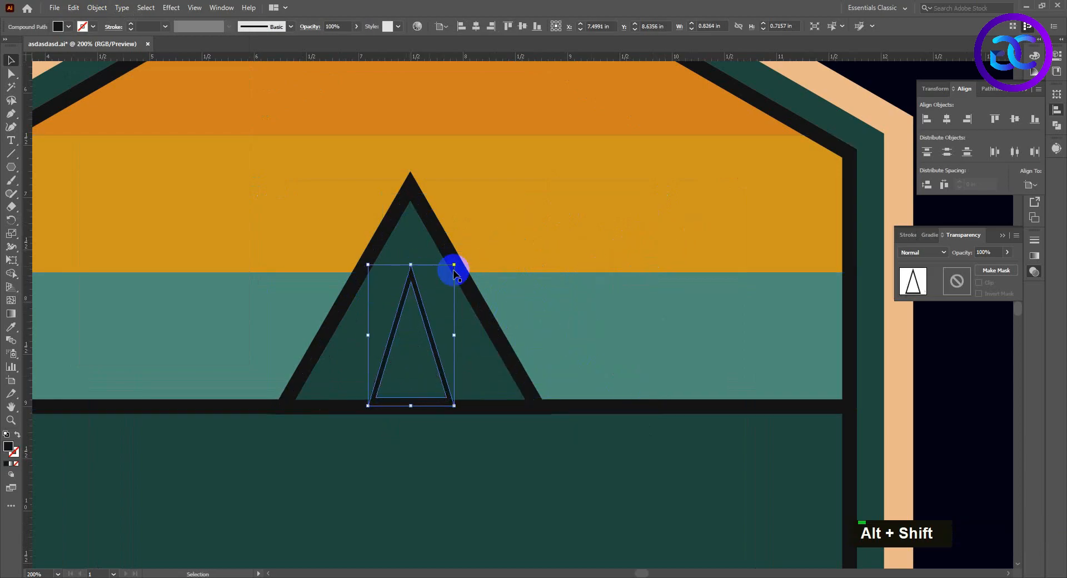
key(Right)
key(Right)
key(Left)
key(Left)
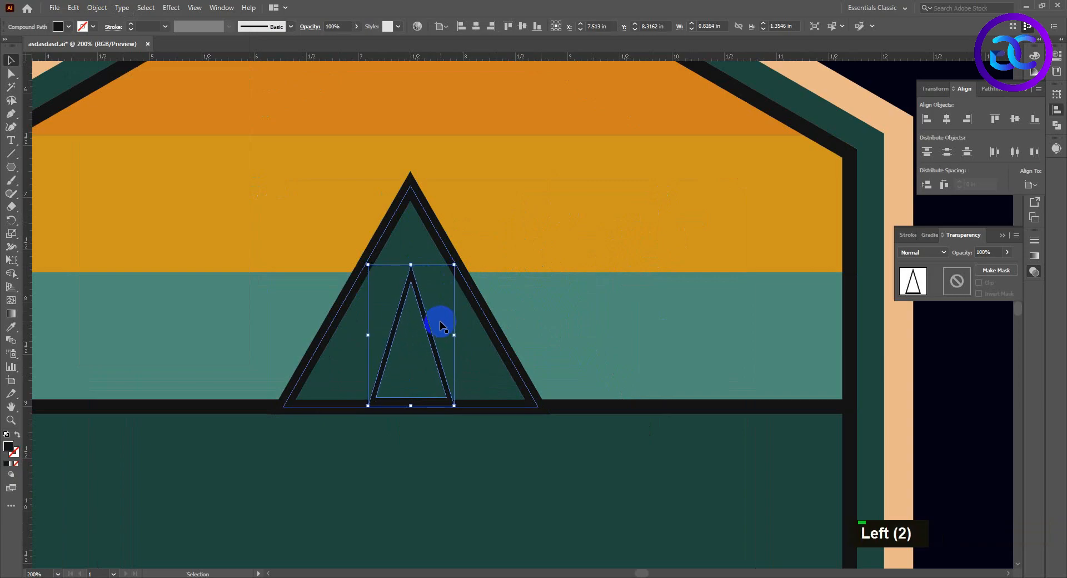
Nudge the small inner triangle outline slightly left so it sits centred inside the green tent.
scroll(439, 255, down, 3)
click(826, 367)
key(space)
drag(827, 368, 838, 371)
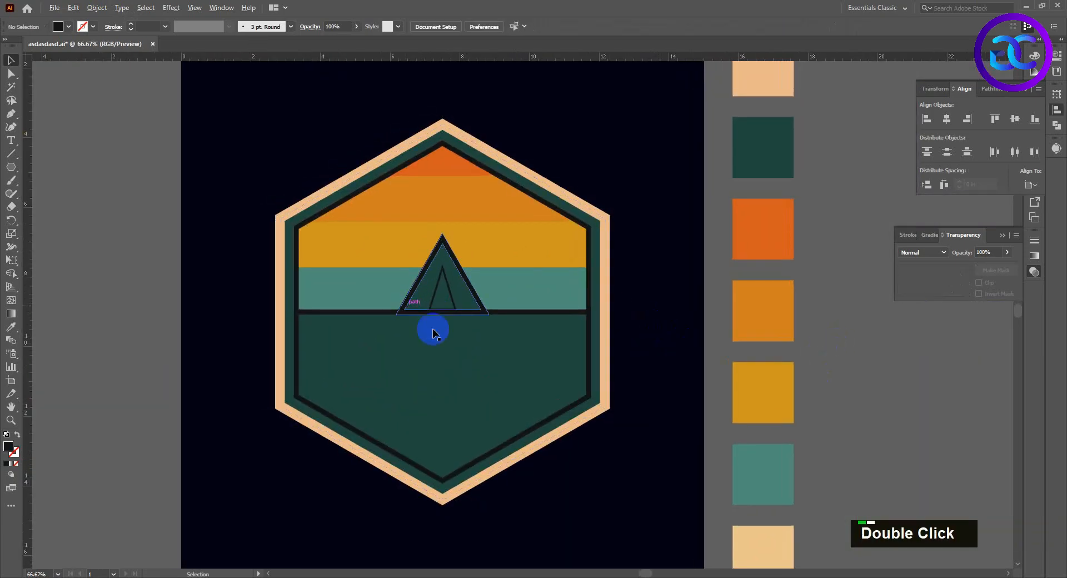
key(space)
drag(436, 362, 469, 376)
scroll(491, 285, up, 2)
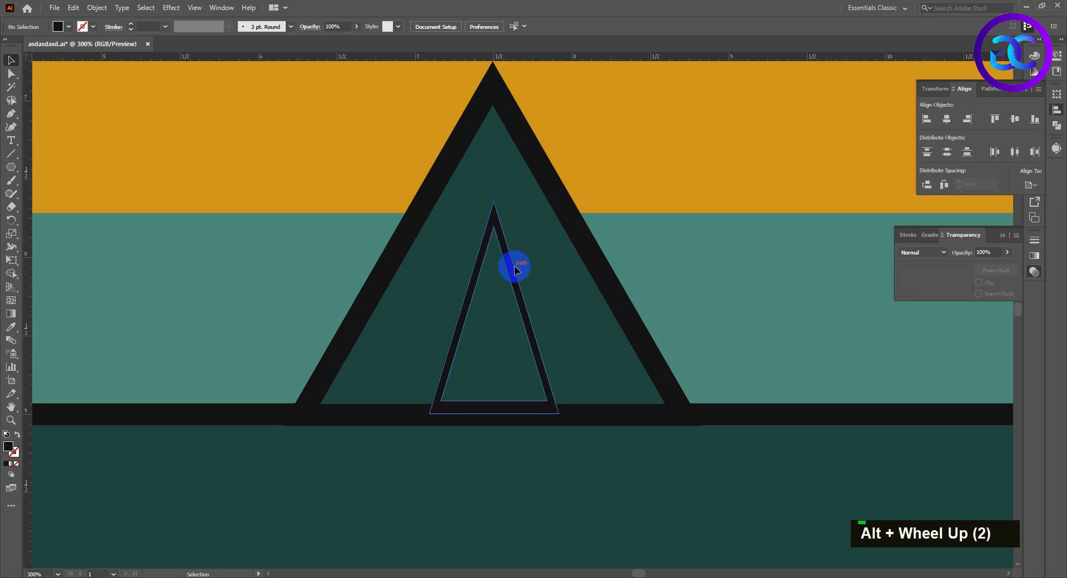
click(514, 270)
key(Left)
scroll(483, 259, down, 4)
double_click(160, 343)
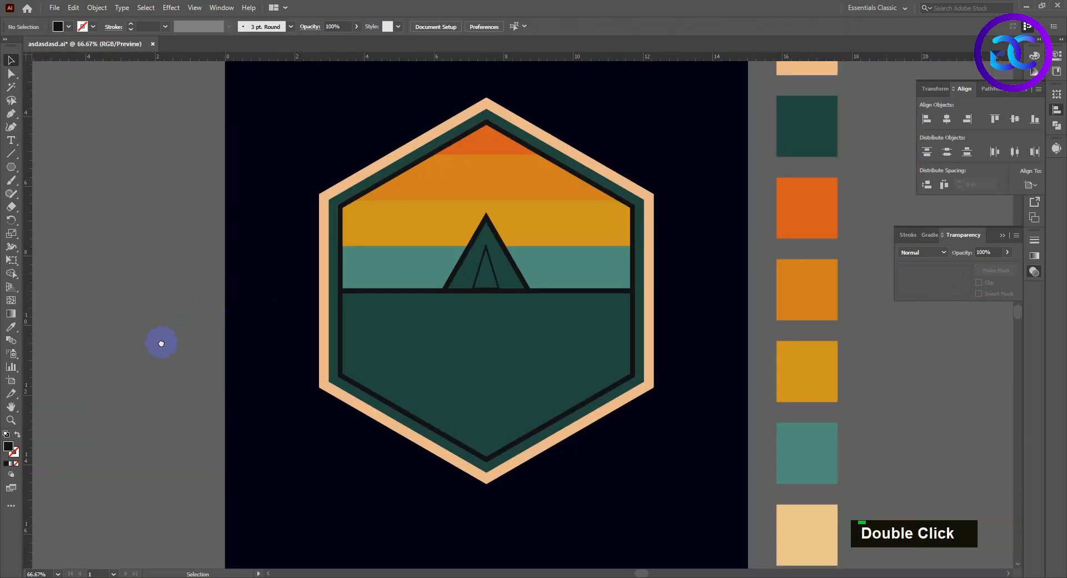
Draw a straight Pen line about 3.37 in long from the tent's apex down to the horizon line on its left side.
key(space)
drag(188, 315, 164, 338)
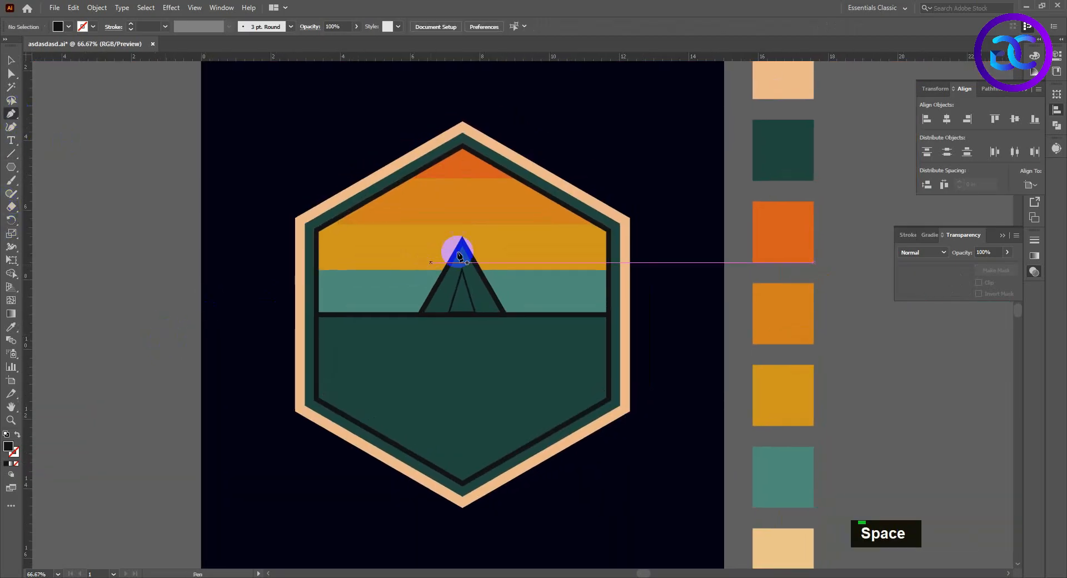
click(462, 237)
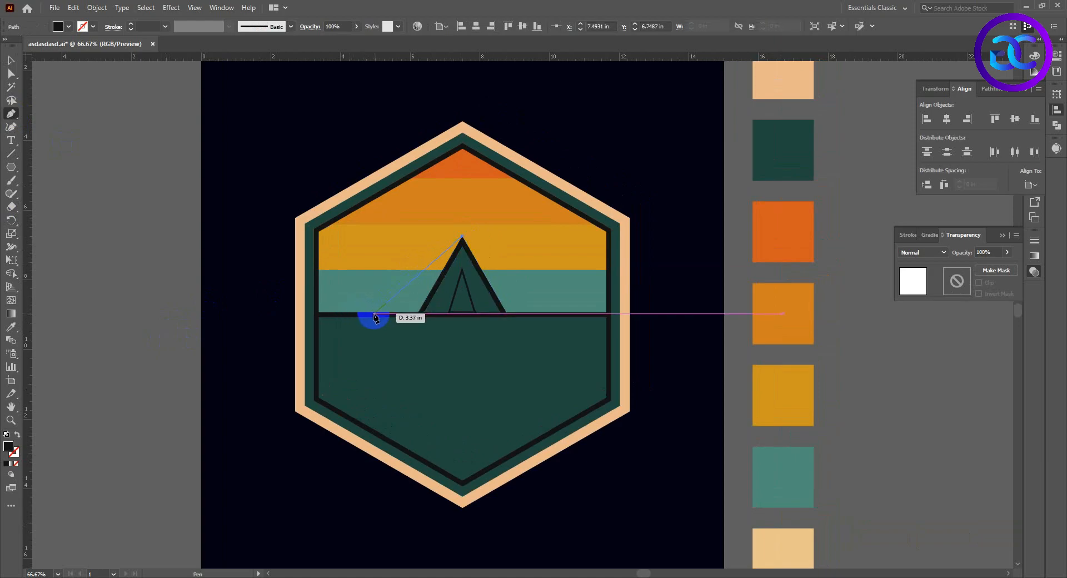
click(373, 313)
key(Escape)
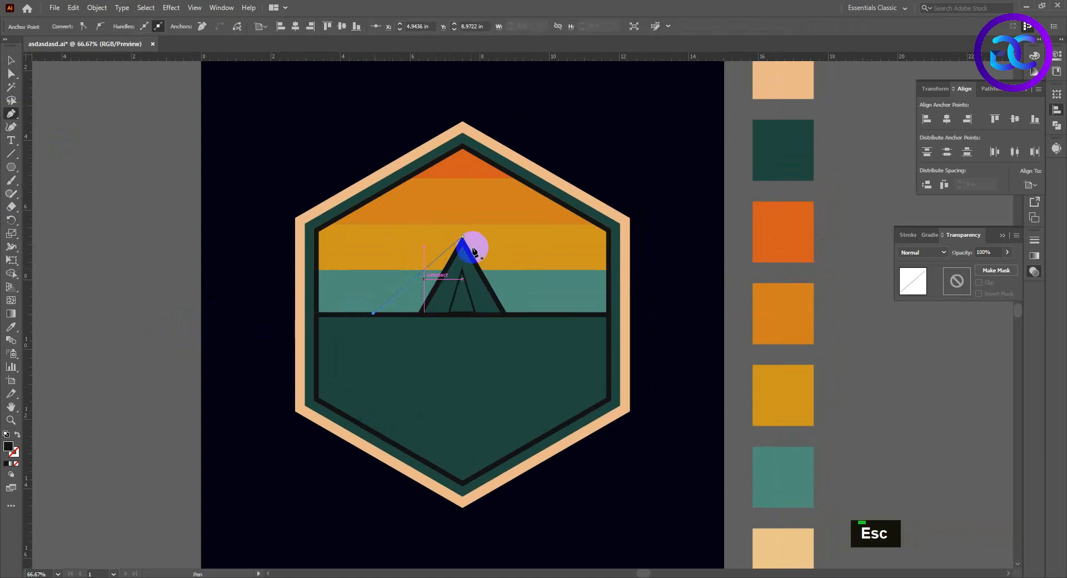
Give the slanted guy line a 5 pt stroke.
double_click(10, 61)
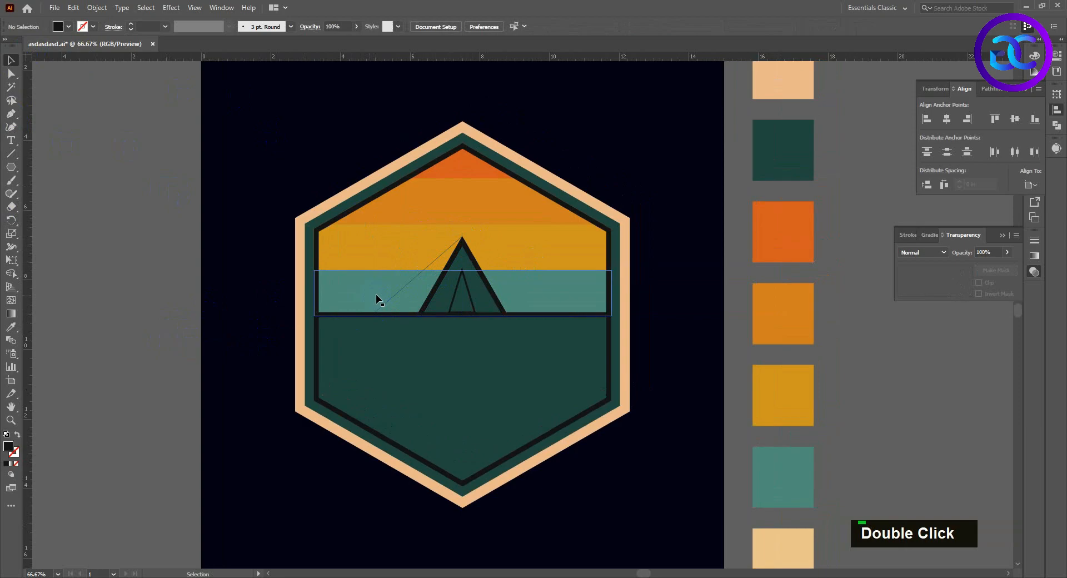
click(398, 292)
text(10)
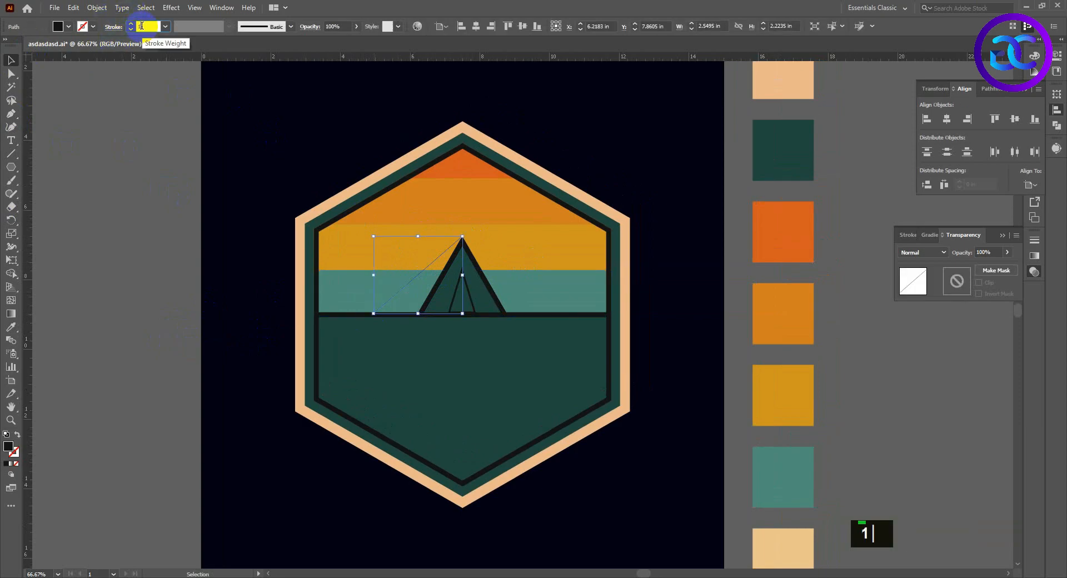
key(Return)
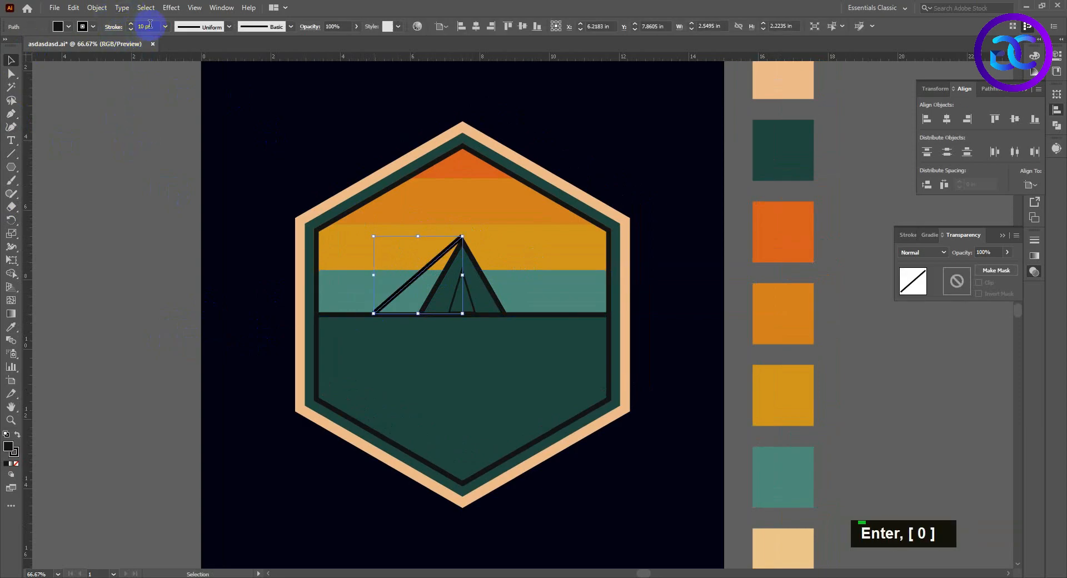
text(5)
key(Return)
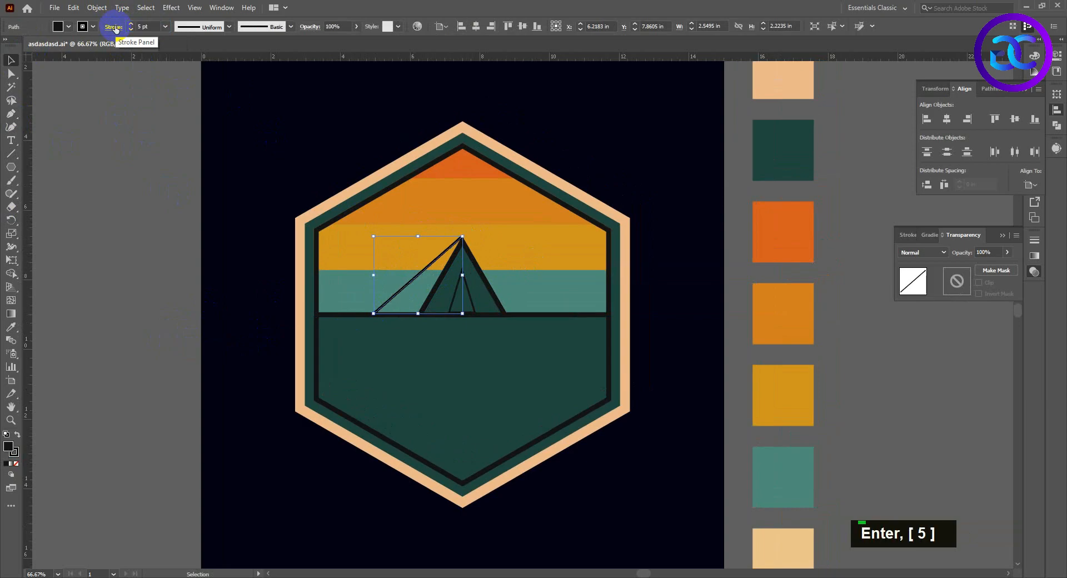
click(81, 153)
Reflect a copy of the guy line and place it on the tent's right side, meeting the original at the apex.
scroll(458, 238, up, 4)
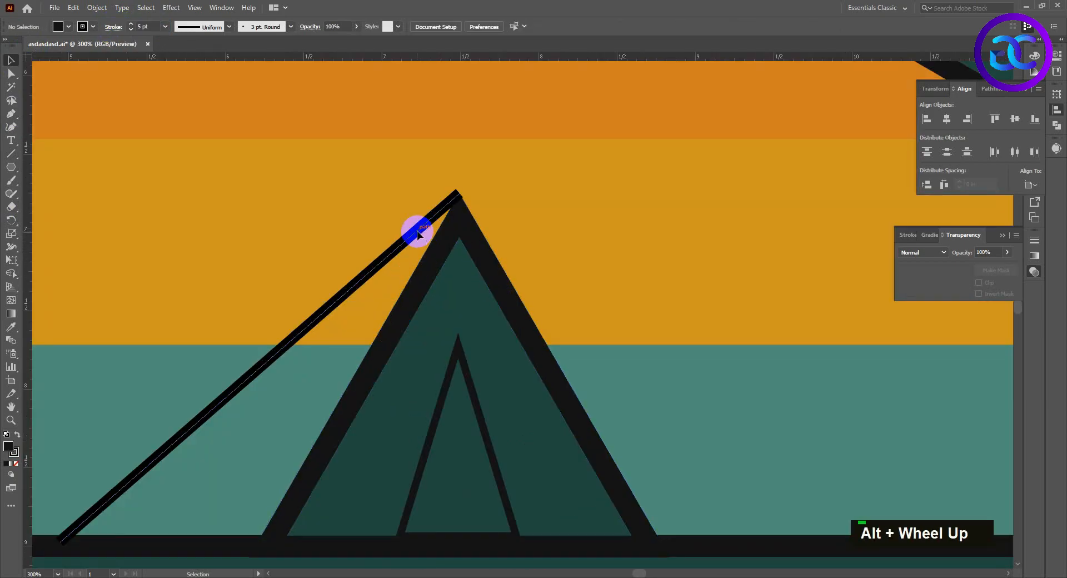
click(419, 235)
scroll(417, 231, down, 2)
right_click(418, 233)
mouse_move(481, 437)
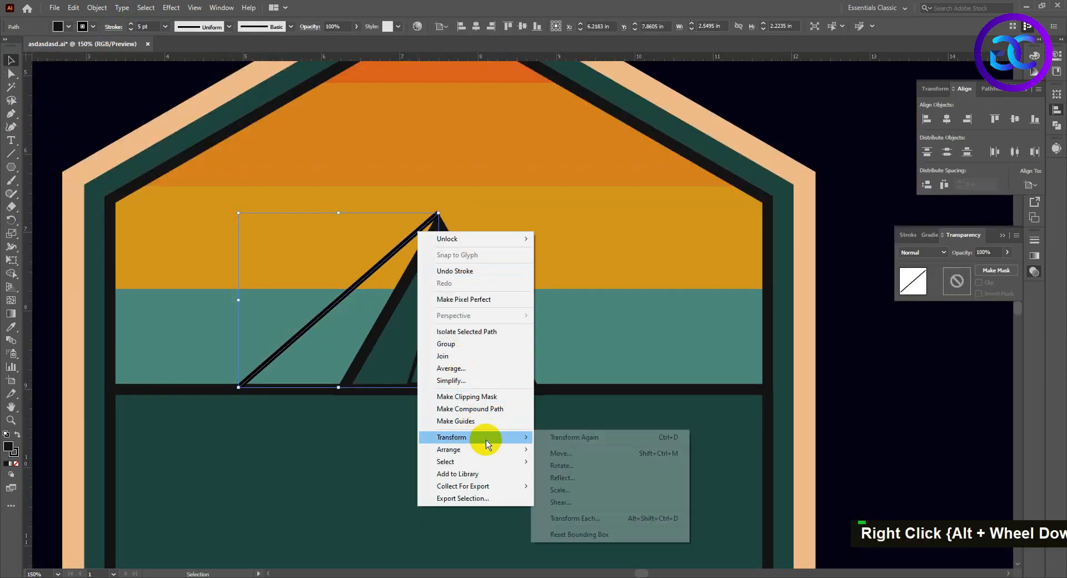
click(571, 479)
click(730, 378)
drag(311, 282, 516, 286)
Give both guy lines rounded stroke caps and expand the strokes into filled shapes.
alt+scroll(436, 207, up, 6)
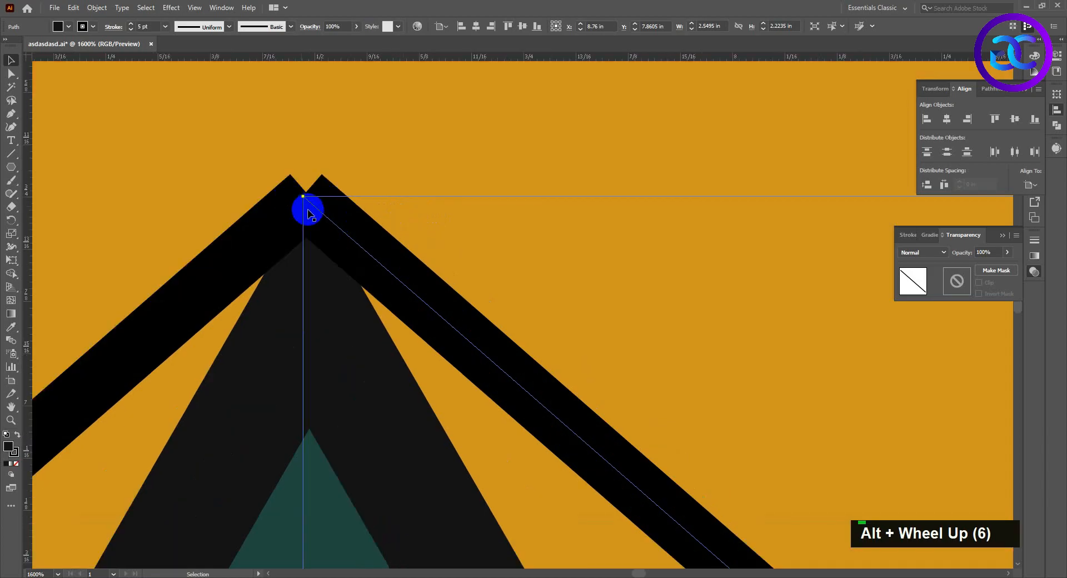
shift+click(239, 252)
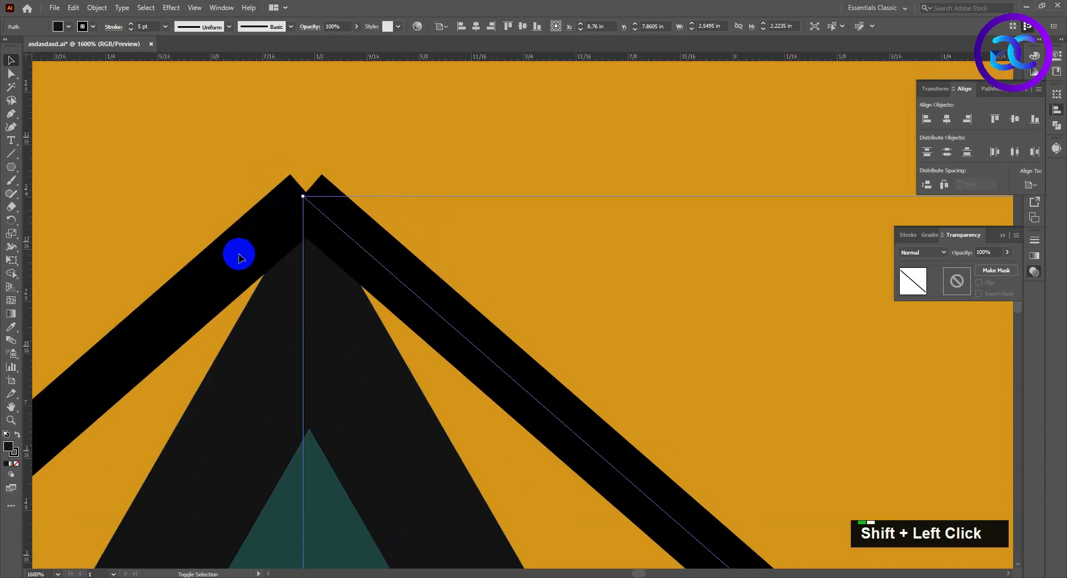
shift+click(319, 222)
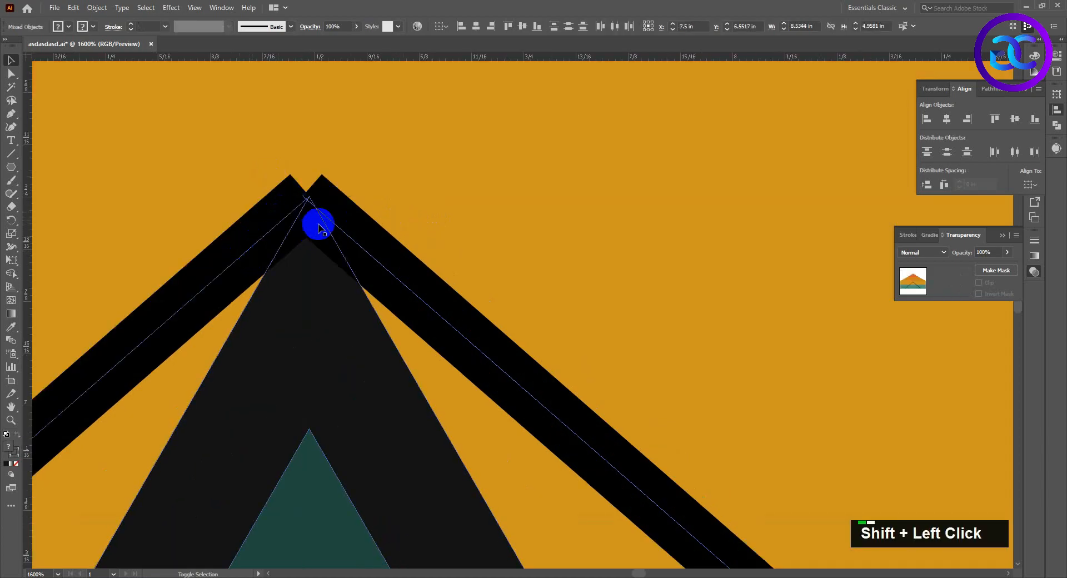
click(113, 26)
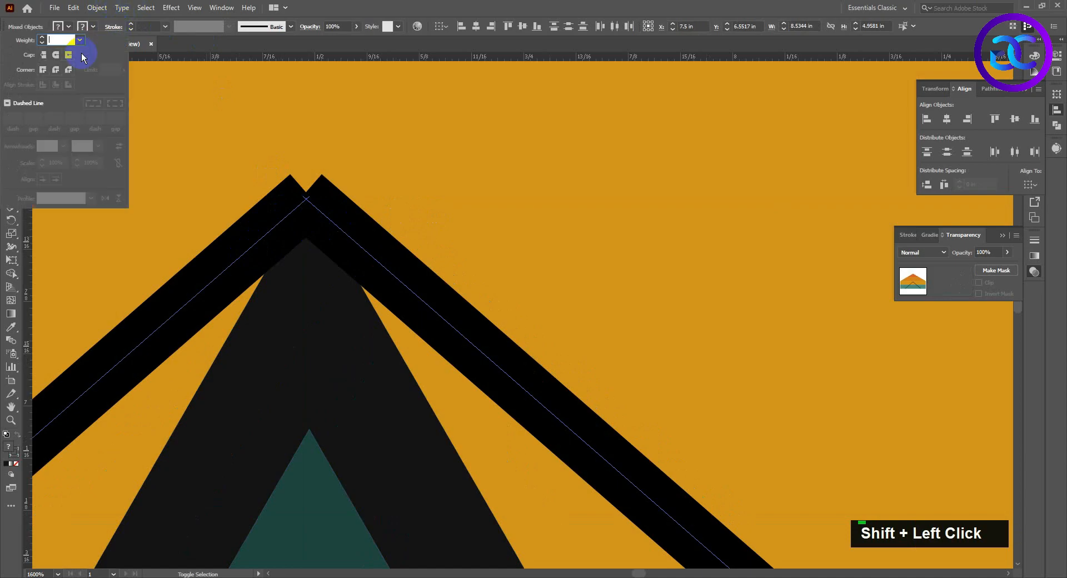
double_click(59, 73)
click(97, 8)
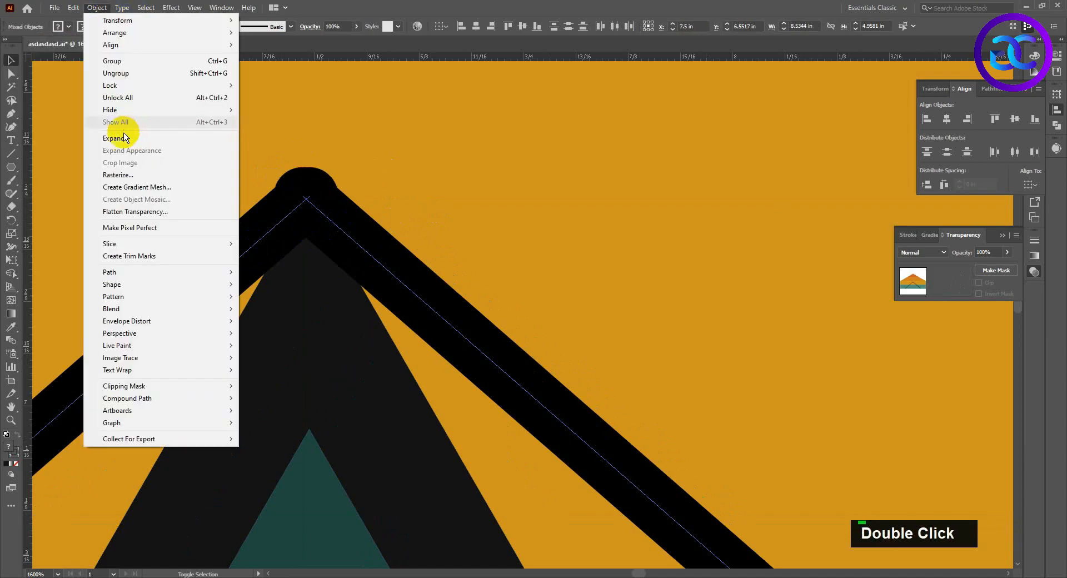
click(123, 138)
key(Return)
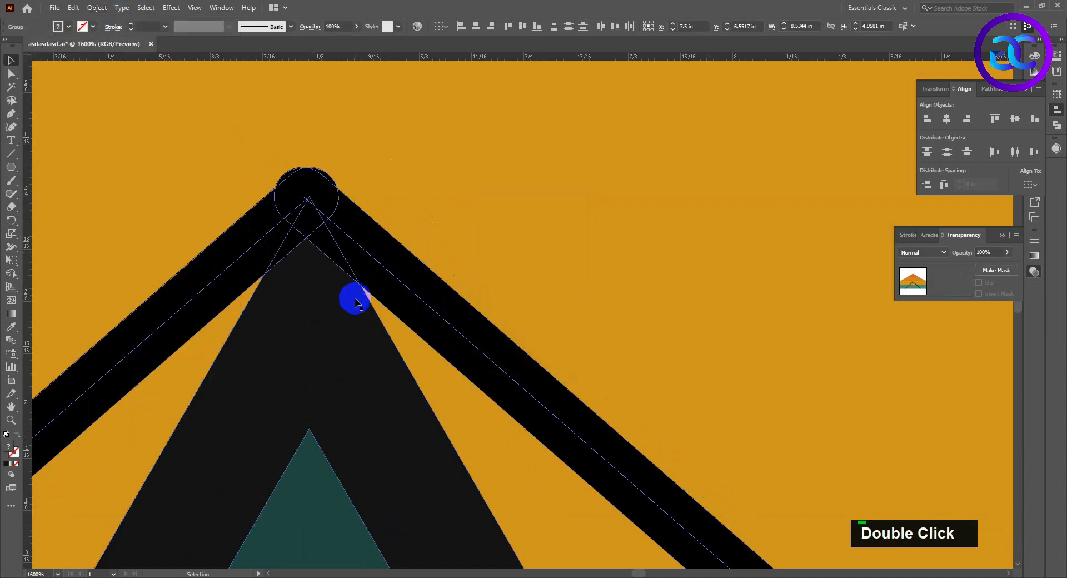
Try to recolour the expanded guy lines with the near-black sampled from the tent outline.
click(11, 327)
click(304, 296)
key(ctrl+z)
Select only the two expanded guy lines and recolour them with the near-black sampled from the tent outline.
scroll(473, 207, down, 3)
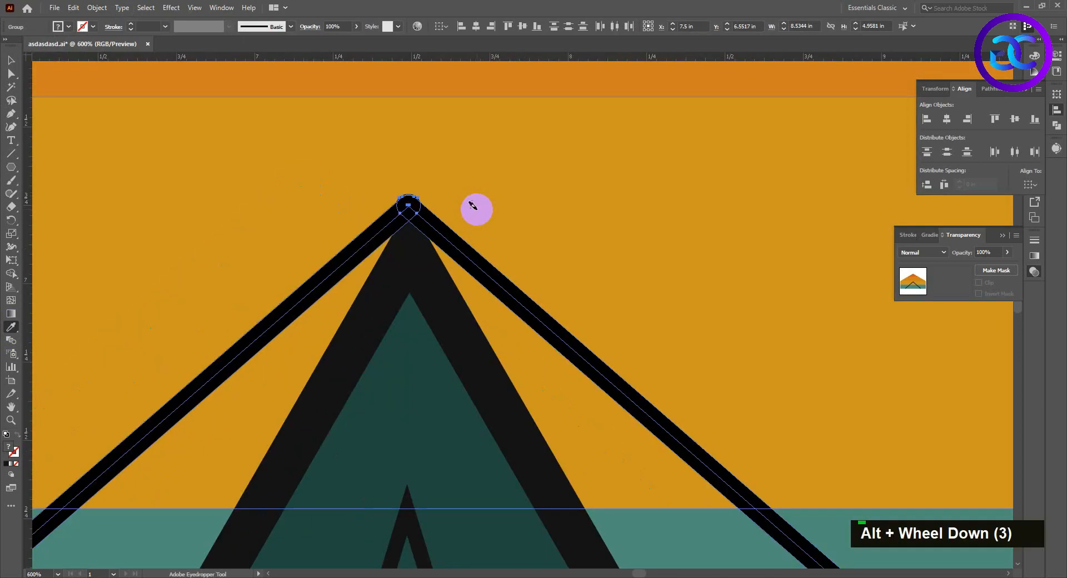
scroll(473, 206, down, 1)
click(17, 58)
click(332, 505)
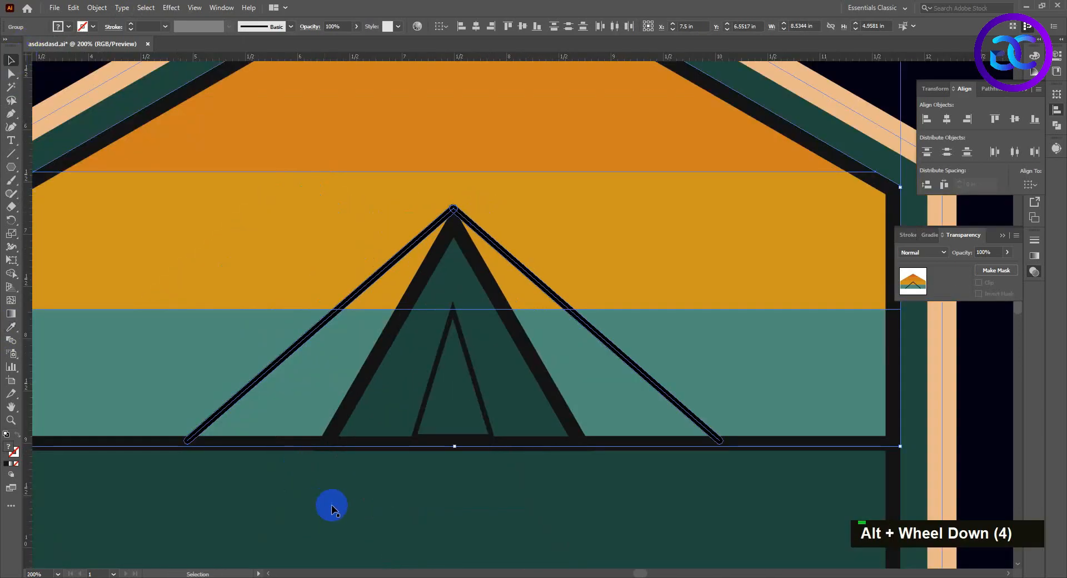
click(262, 376)
shift+click(593, 333)
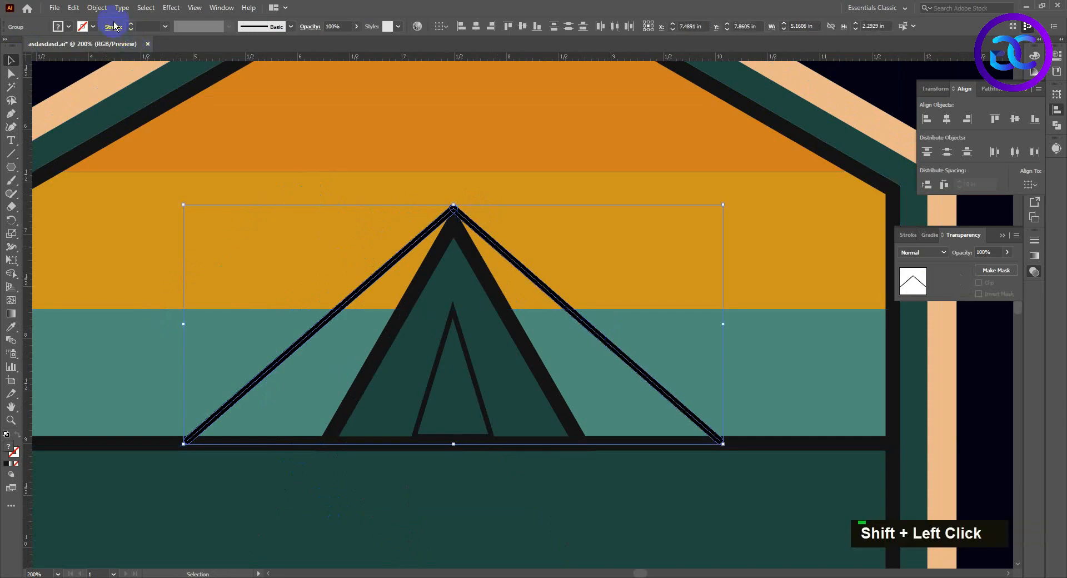
click(97, 8)
click(126, 136)
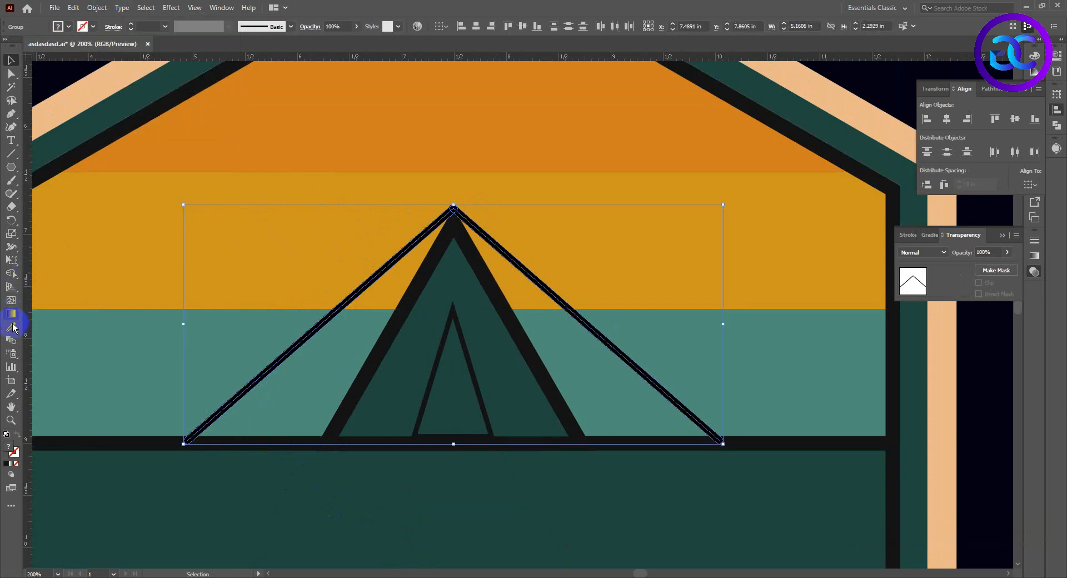
click(14, 328)
click(381, 350)
click(11, 60)
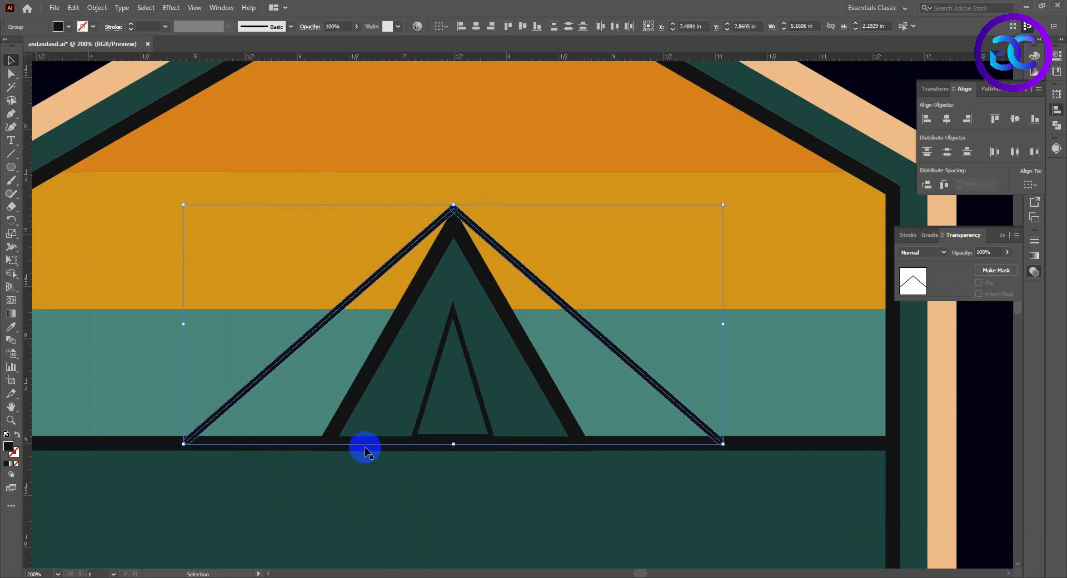
Check how the guy lines meet the tent's apex and the horizon within the whole badge.
click(462, 353)
alt+scroll(460, 215, up, 1)
alt+scroll(469, 205, down, 3)
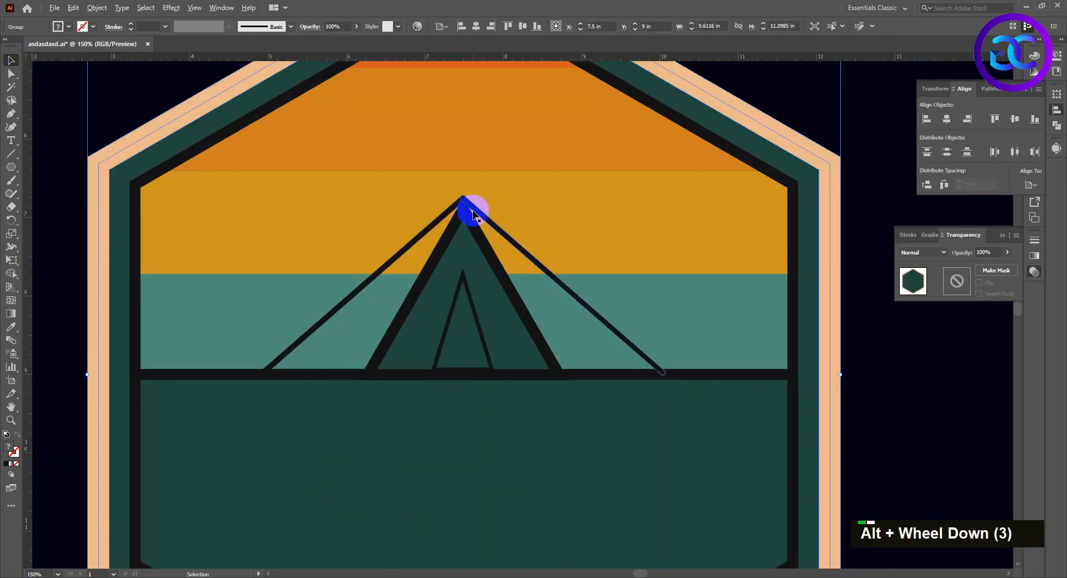
alt+scroll(473, 215, down, 1)
double_click(856, 344)
alt+scroll(476, 316, down, 2)
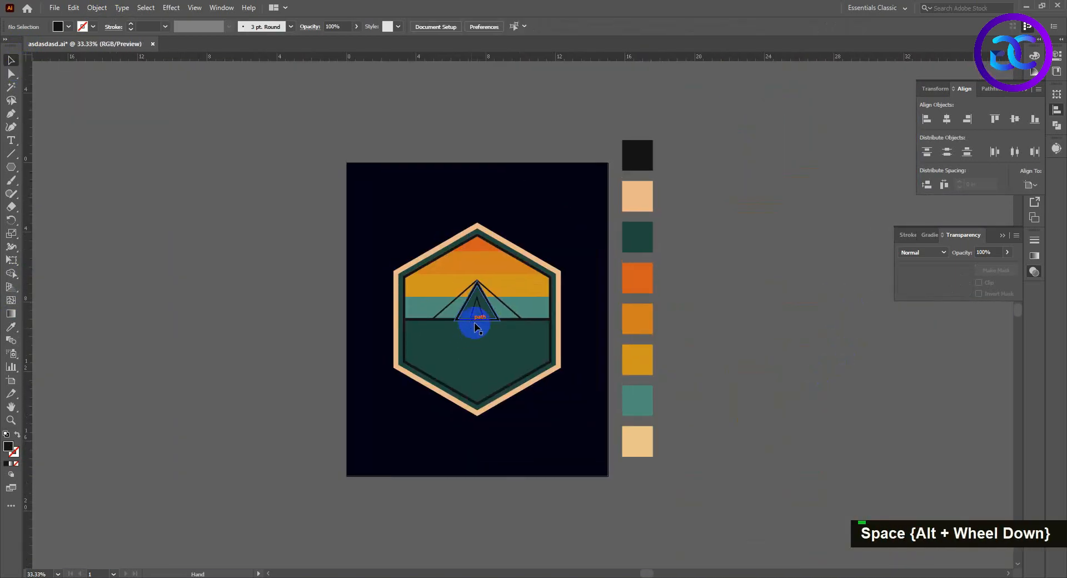
alt+scroll(502, 350, up, 2)
alt+scroll(517, 353, up, 1)
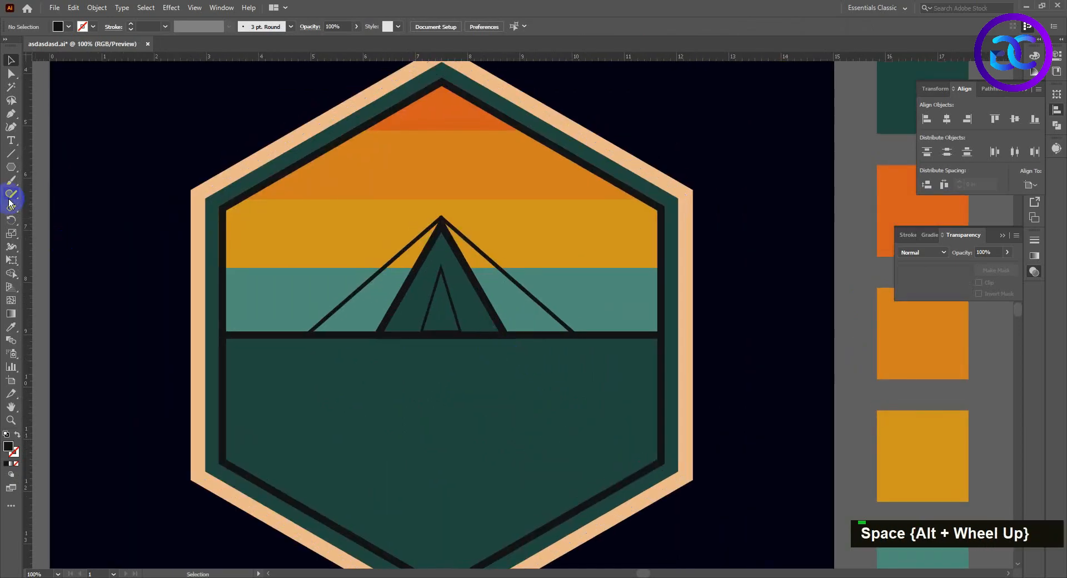
Draw a near-black rectangular peg about 0.125 by 0.35 in at the foot of the left guy line.
right_click(11, 167)
click(73, 167)
alt+scroll(247, 328, up, 3)
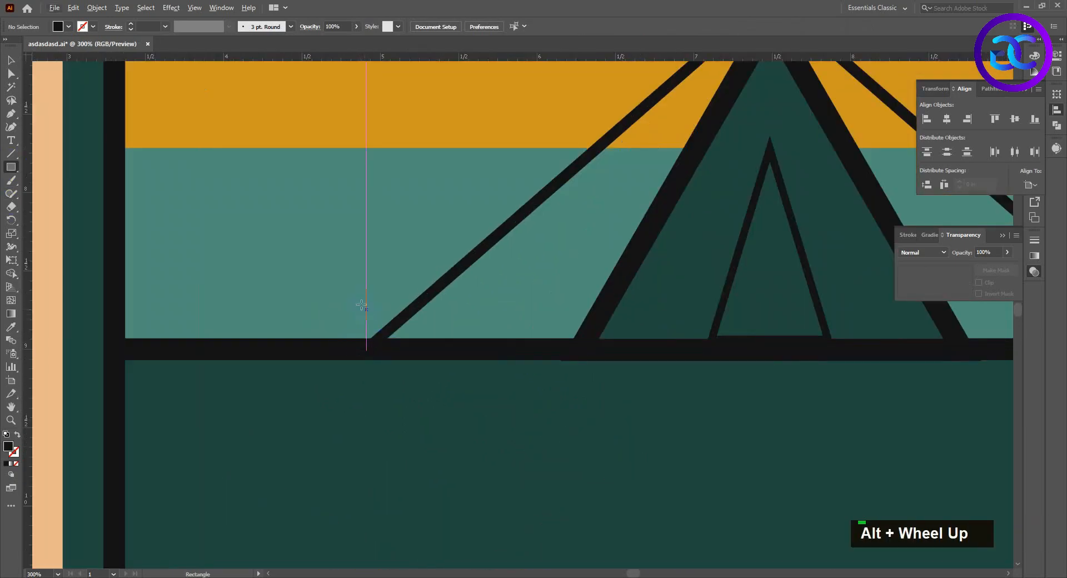
drag(375, 351, 383, 351)
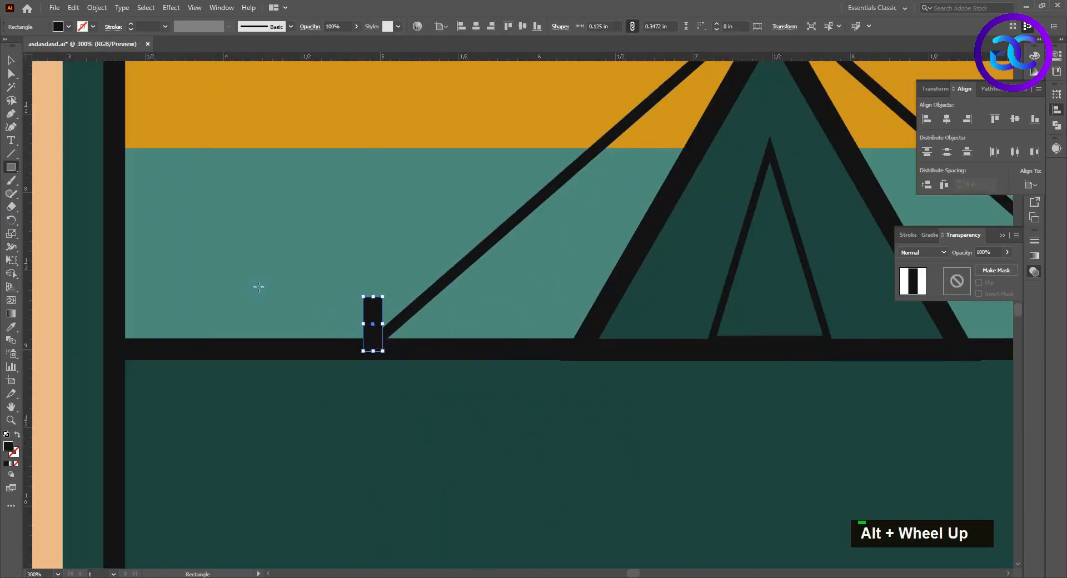
Duplicate the peg about 5.08 in horizontally to the foot of the right guy line.
alt+scroll(369, 312, down, 3)
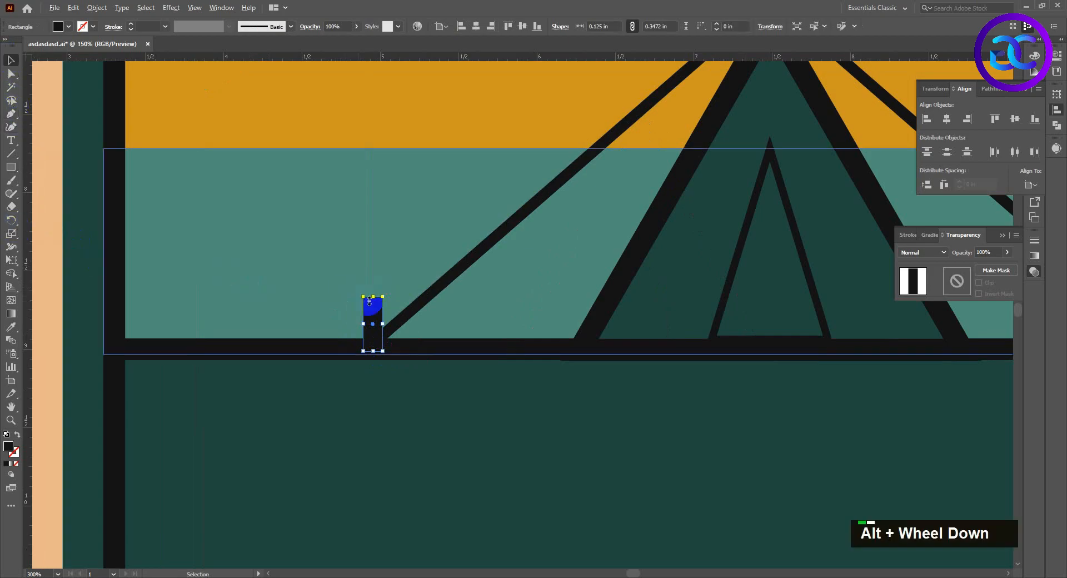
double_click(195, 312)
drag(343, 305, 612, 305)
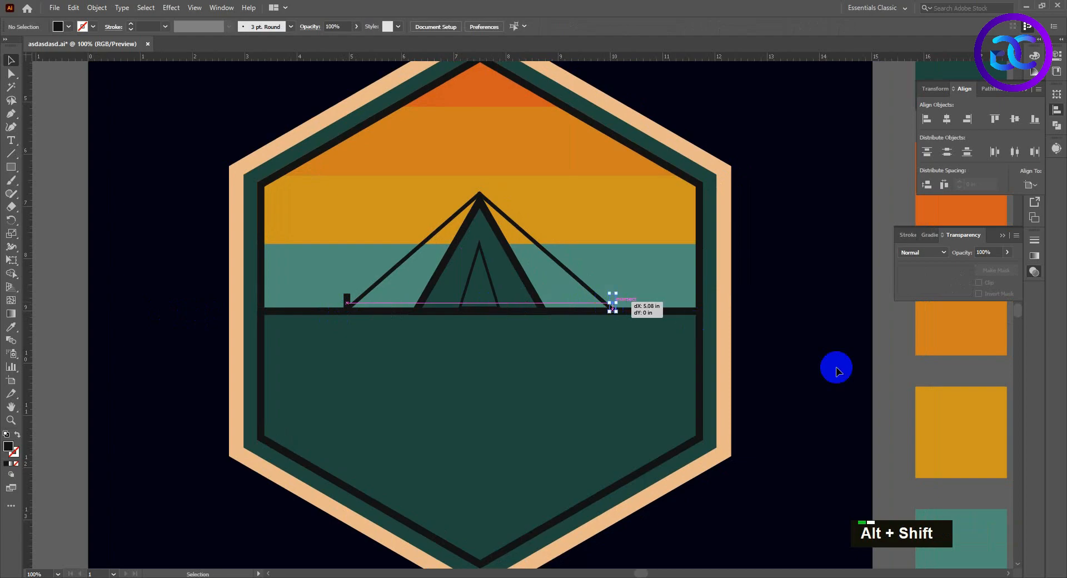
click(767, 350)
alt+scroll(601, 299, up, 1)
alt+scroll(507, 301, down, 1)
drag(451, 318, 456, 349)
alt+scroll(452, 328, down, 1)
drag(725, 351, 732, 352)
Divide the green tent triangle with the small inner outline using Pathfinder and ungroup the resulting pieces.
alt+scroll(464, 312, up, 1)
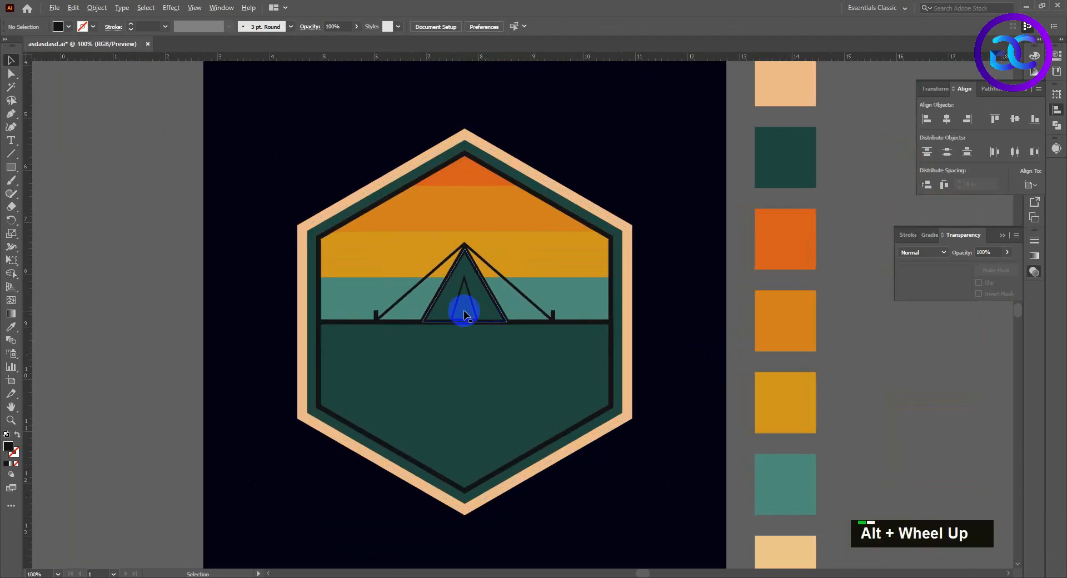
click(464, 314)
alt+scroll(457, 299, up, 1)
shift+click(479, 284)
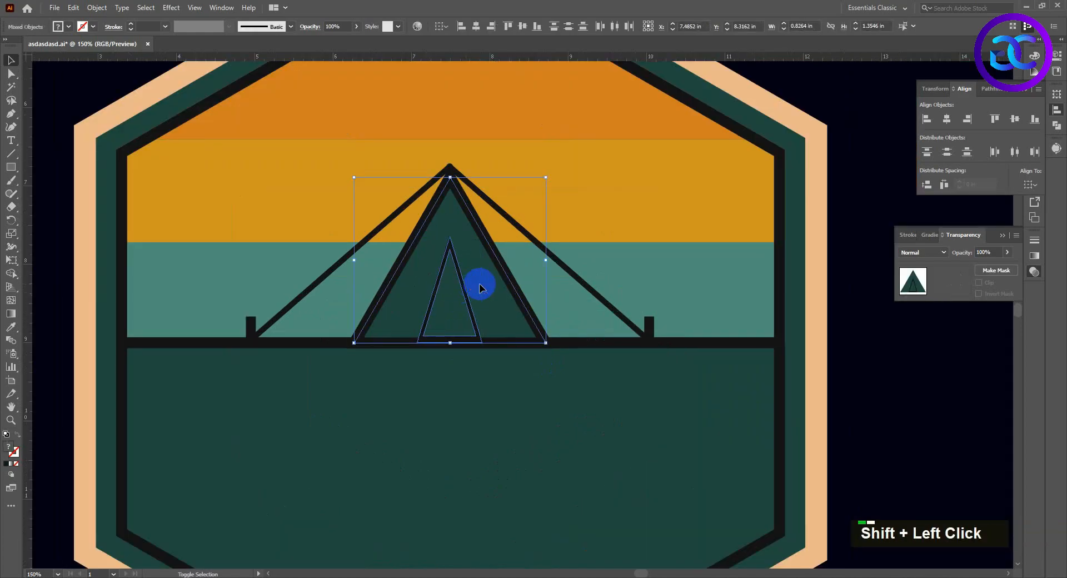
click(1058, 129)
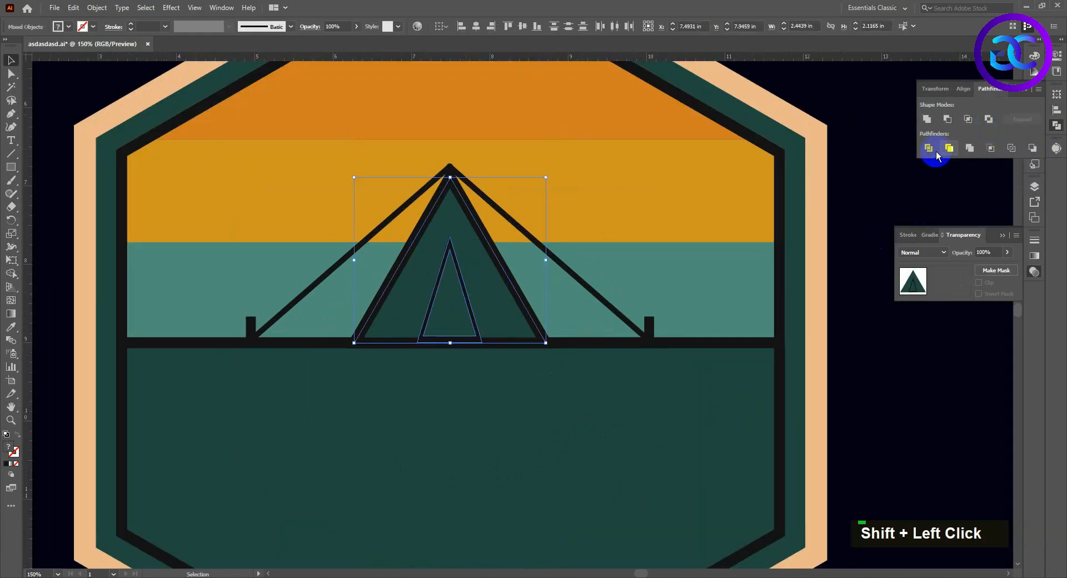
click(928, 148)
right_click(470, 265)
click(573, 372)
click(820, 355)
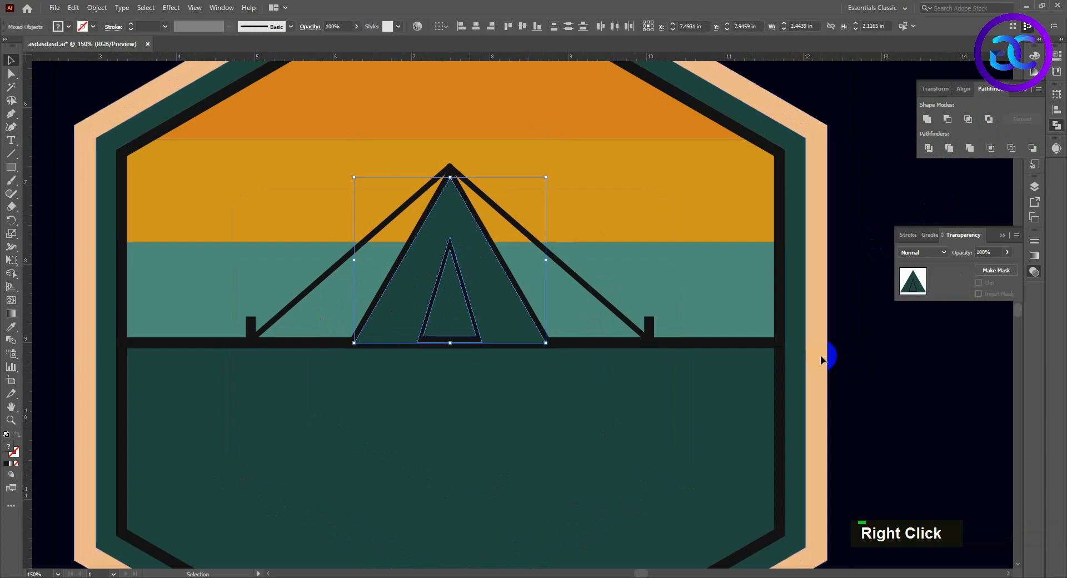
click(502, 363)
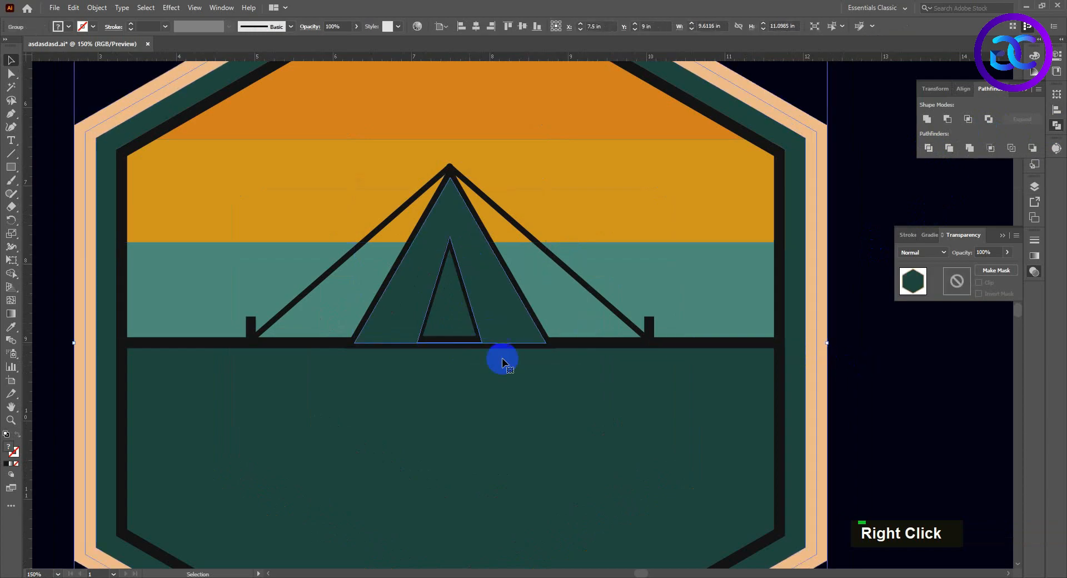
Bring the near-black outline of the large tent triangle to the front of the artwork.
click(507, 274)
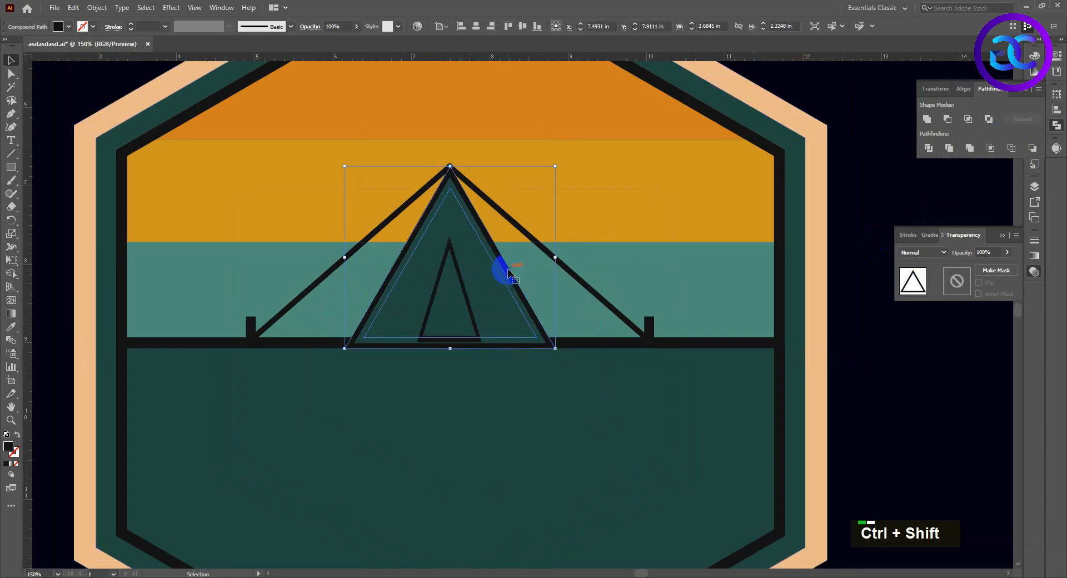
right_click(509, 272)
click(673, 410)
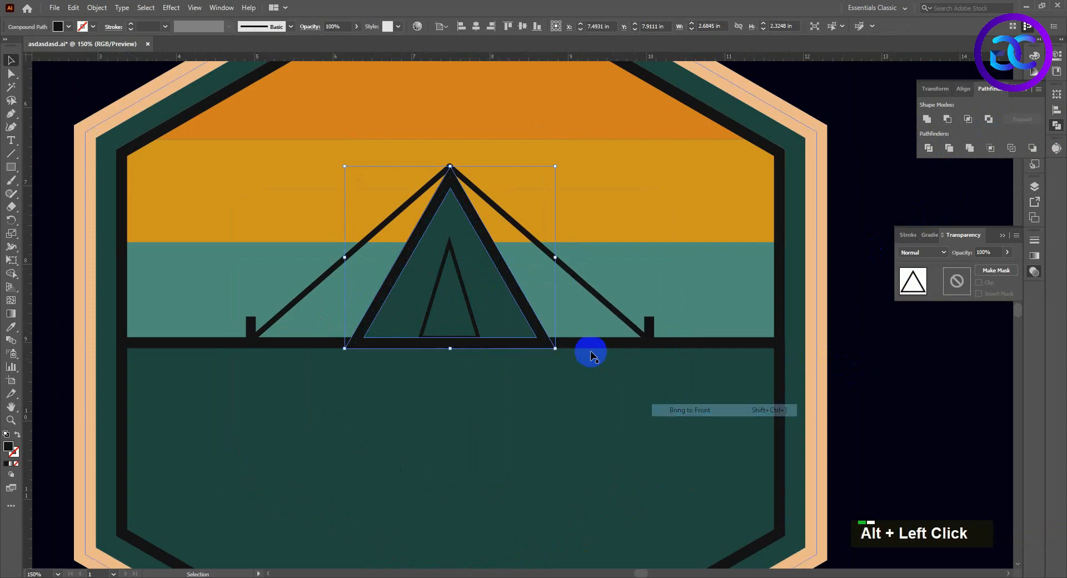
scroll(590, 353, down, 1)
click(105, 306)
Change the fill of the tent's small inner doorway triangle to the darker green 0D2821.
click(489, 322)
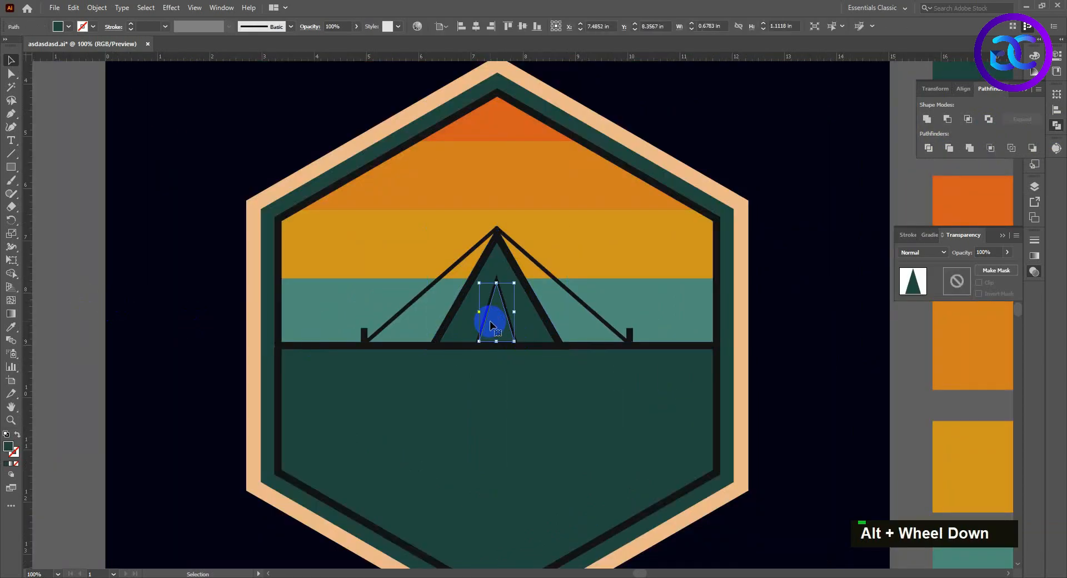
click(12, 328)
double_click(10, 448)
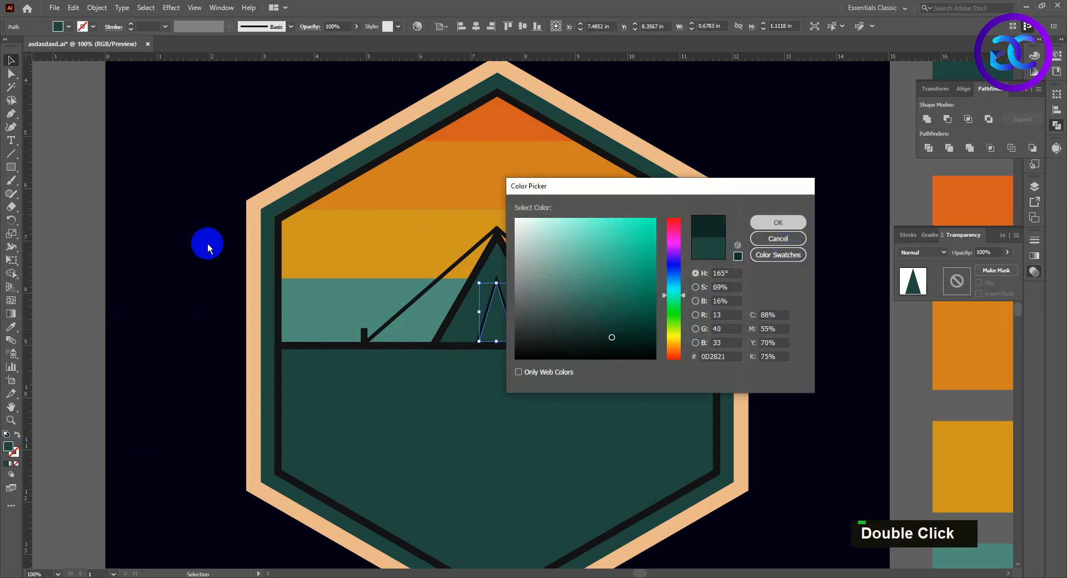
key(Return)
click(86, 147)
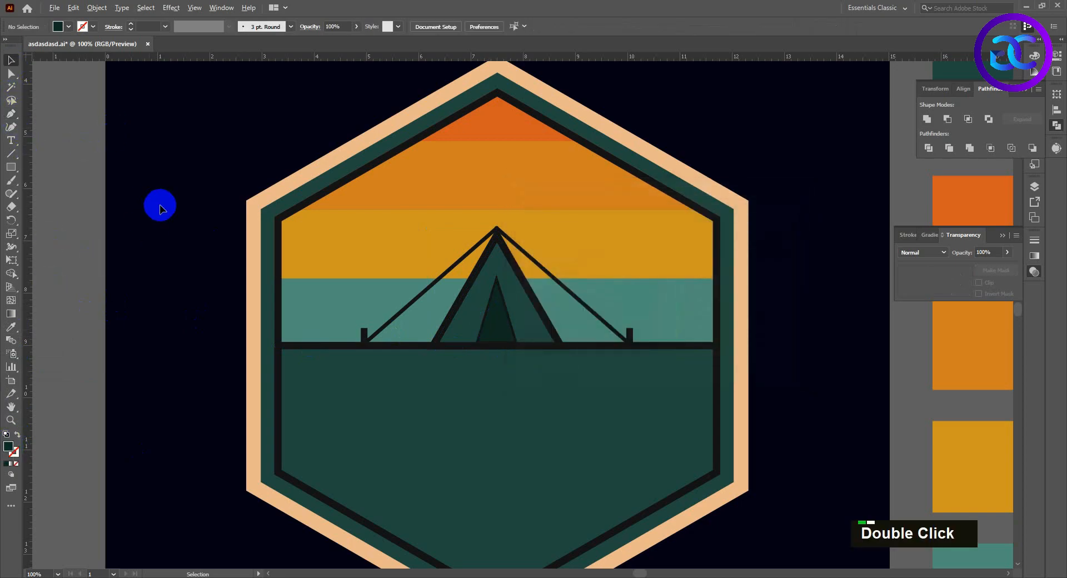
Draw a sun circle about 1.58 in across in the orange sky, up and left of the tent's apex.
scroll(455, 211, down, 1)
drag(500, 291, 510, 289)
scroll(531, 338, down, 1)
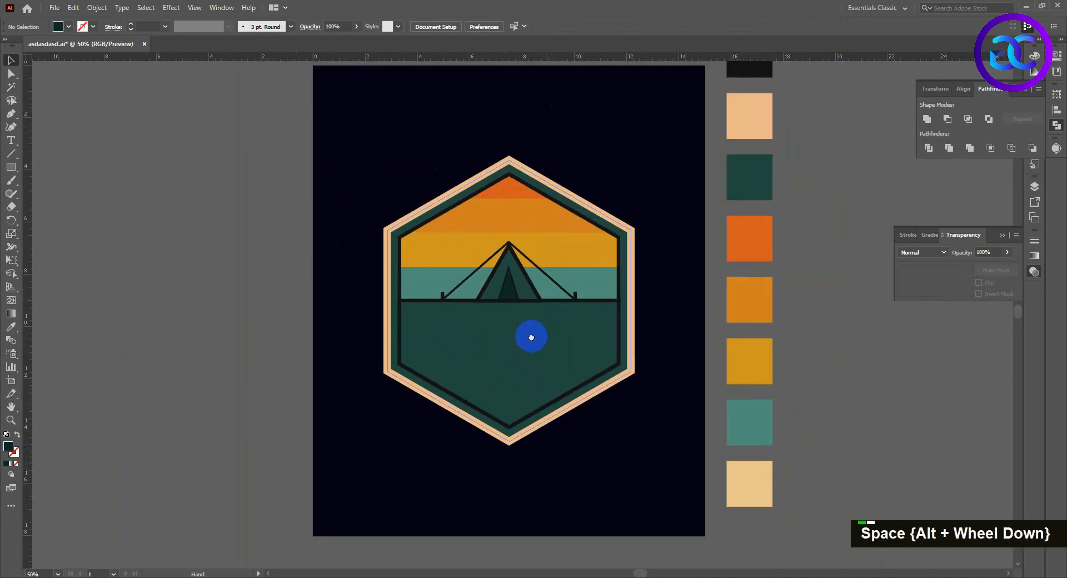
drag(531, 337, 502, 357)
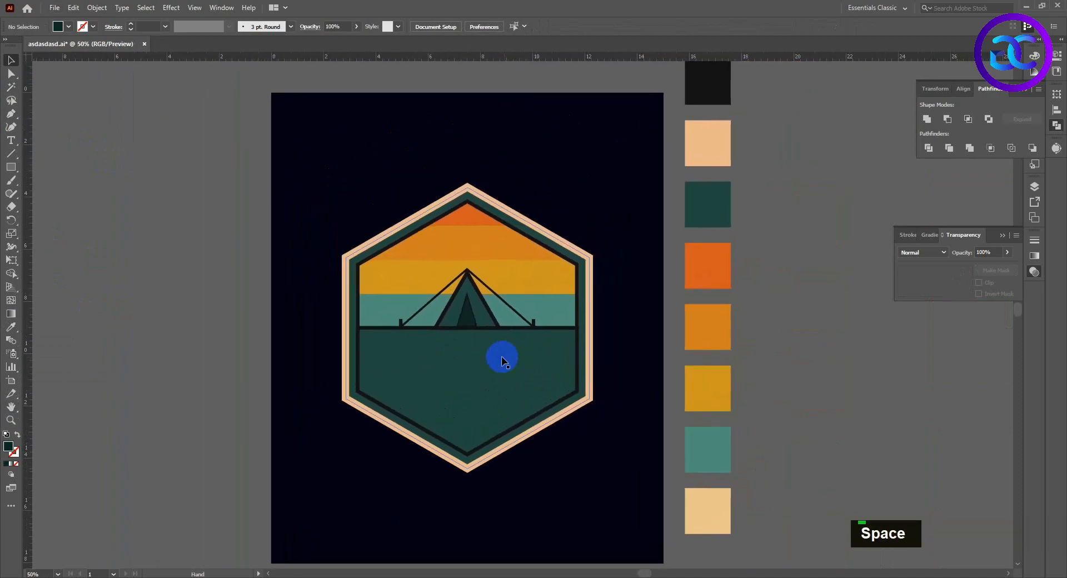
right_click(6, 171)
click(56, 195)
scroll(477, 291, down, 1)
scroll(408, 283, up, 1)
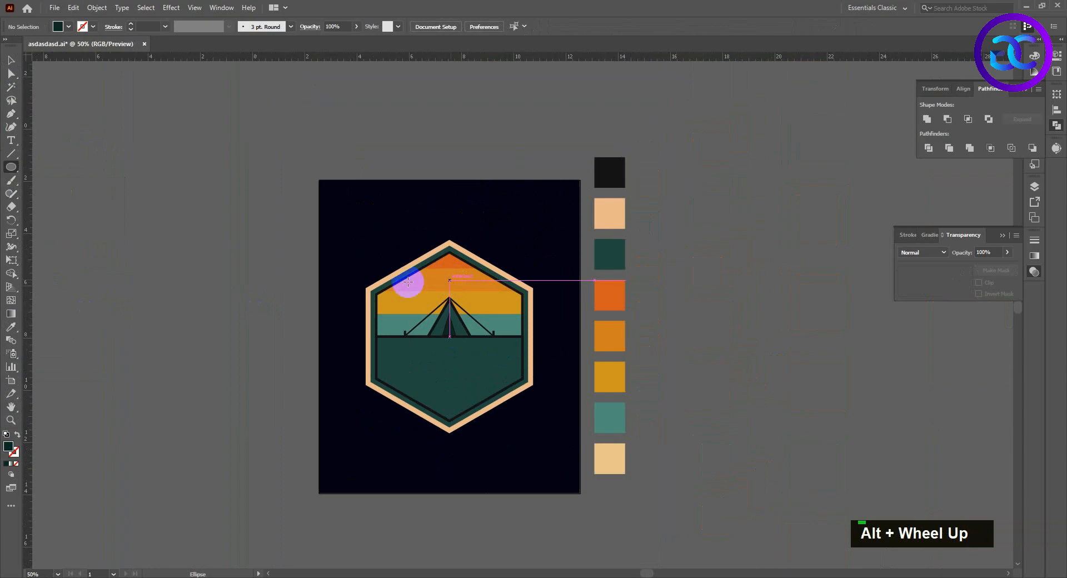
scroll(408, 282, up, 1)
drag(416, 292, 434, 305)
click(134, 212)
Fill the sun circle with the peach colour sampled from the palette squares beside the artboard.
scroll(426, 295, up, 1)
click(11, 327)
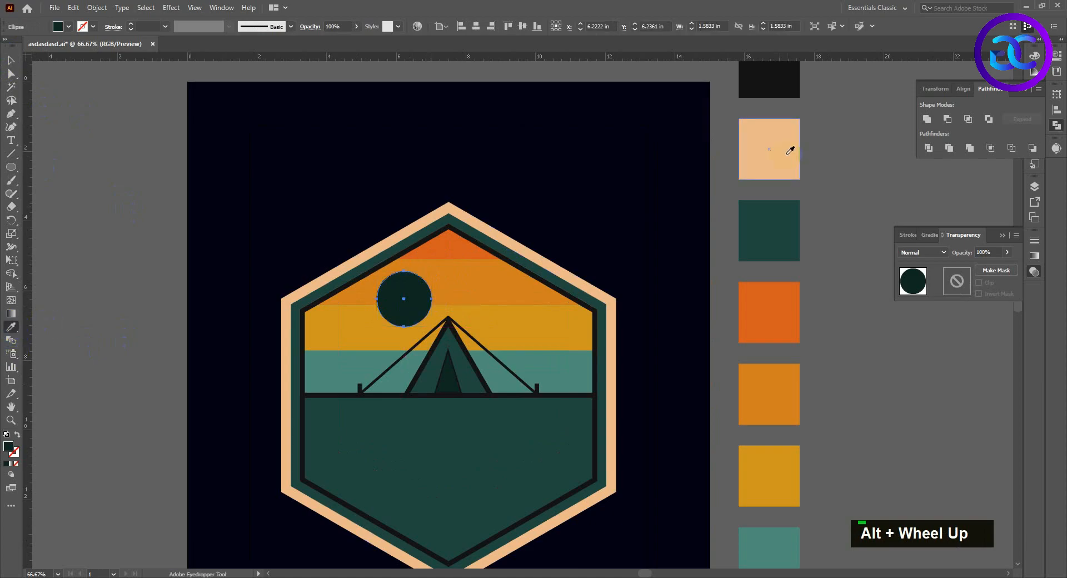
scroll(690, 289, down, 1)
scroll(689, 290, down, 2)
scroll(719, 268, up, 1)
click(728, 231)
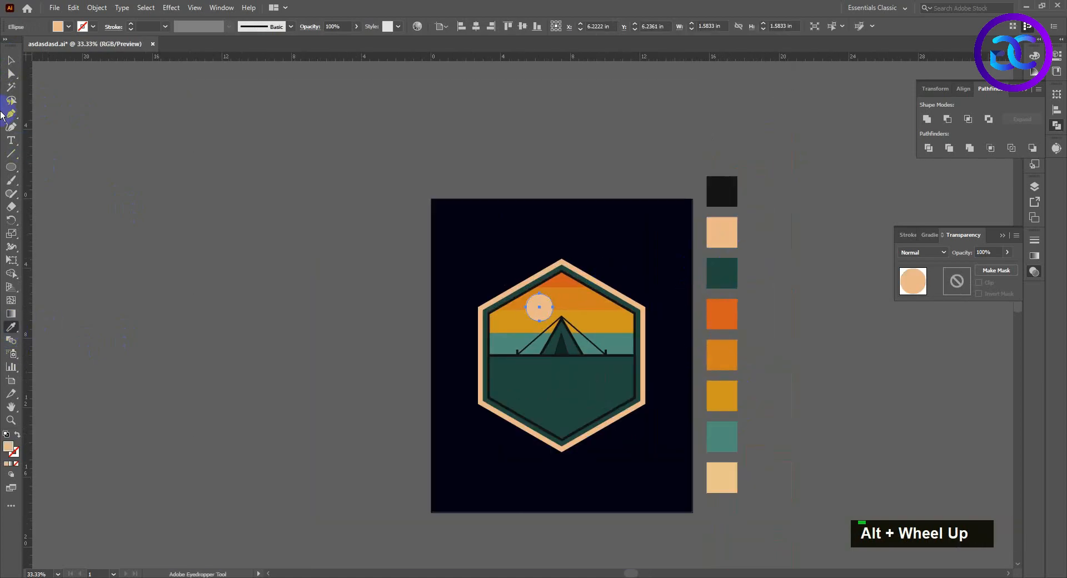
key(v)
Enlarge the sun from its centre to about 1.67 in across and make its peach fill slightly more saturated.
scroll(467, 289, up, 3)
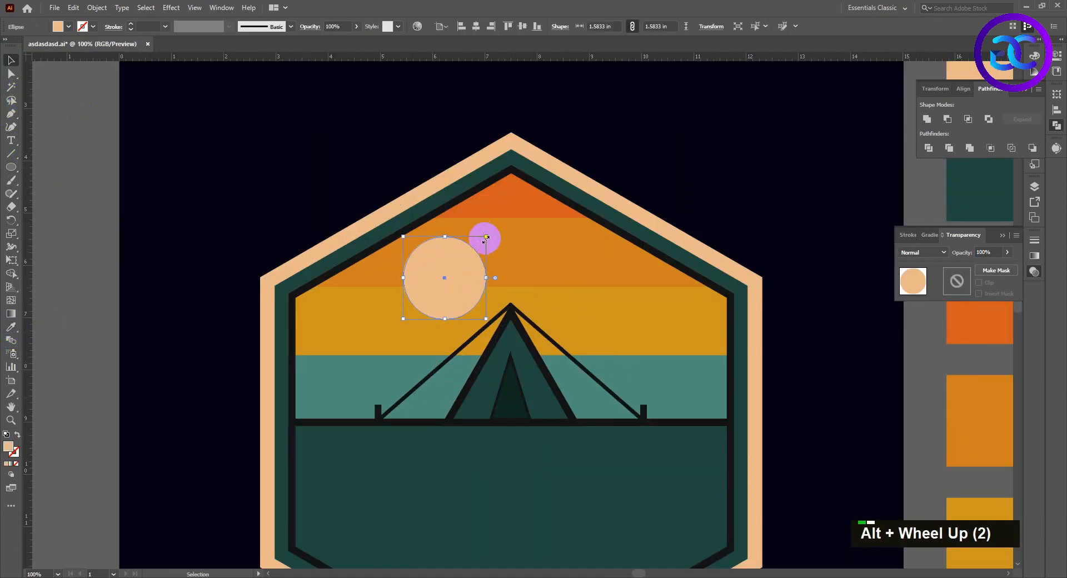
mouse_move(484, 239)
mouse_down()
mouse_move(497, 232)
mouse_move(488, 234)
mouse_up()
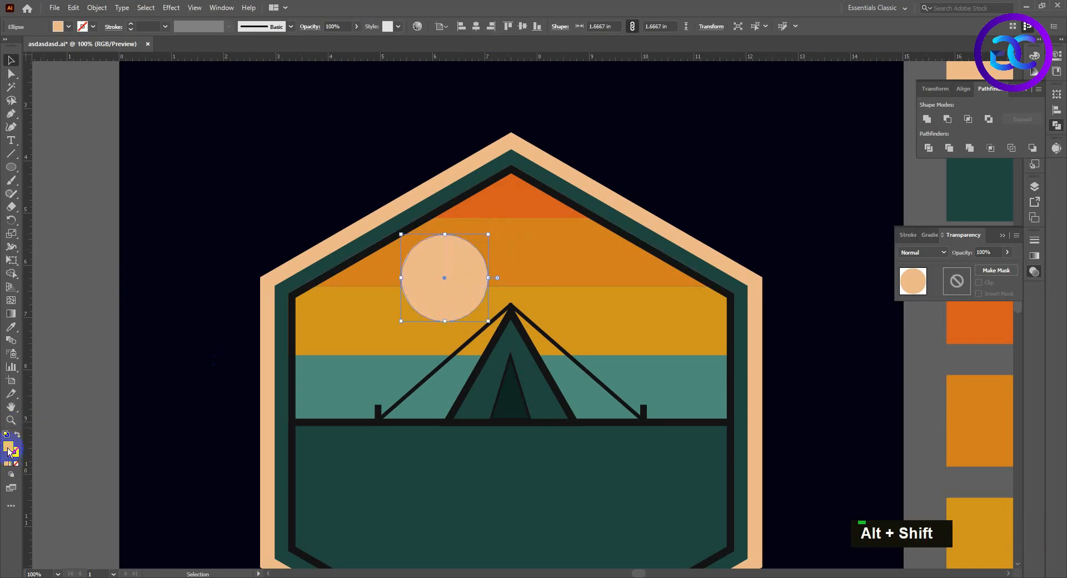
double_click(9, 448)
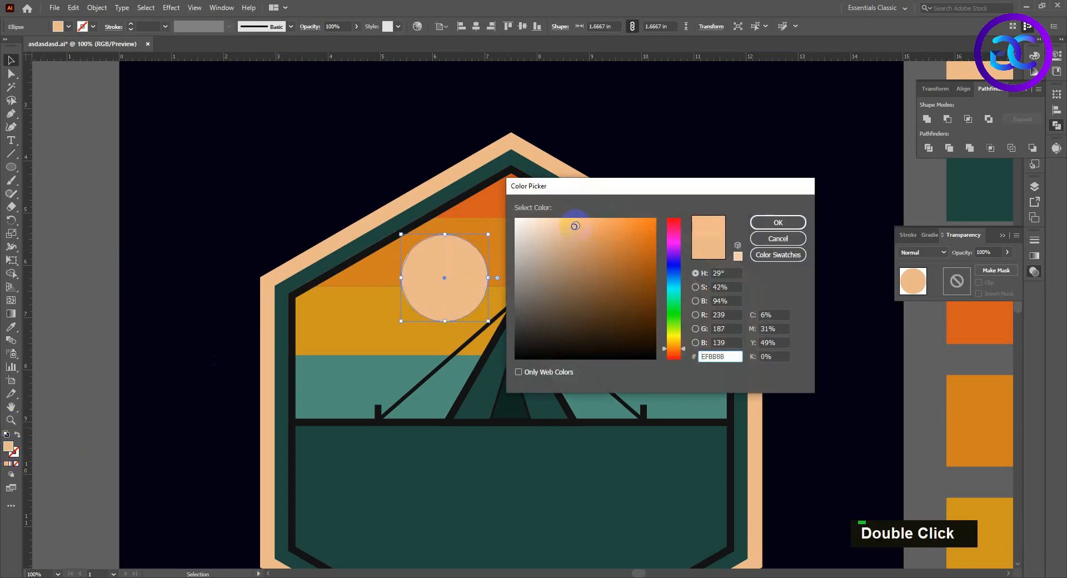
click(777, 223)
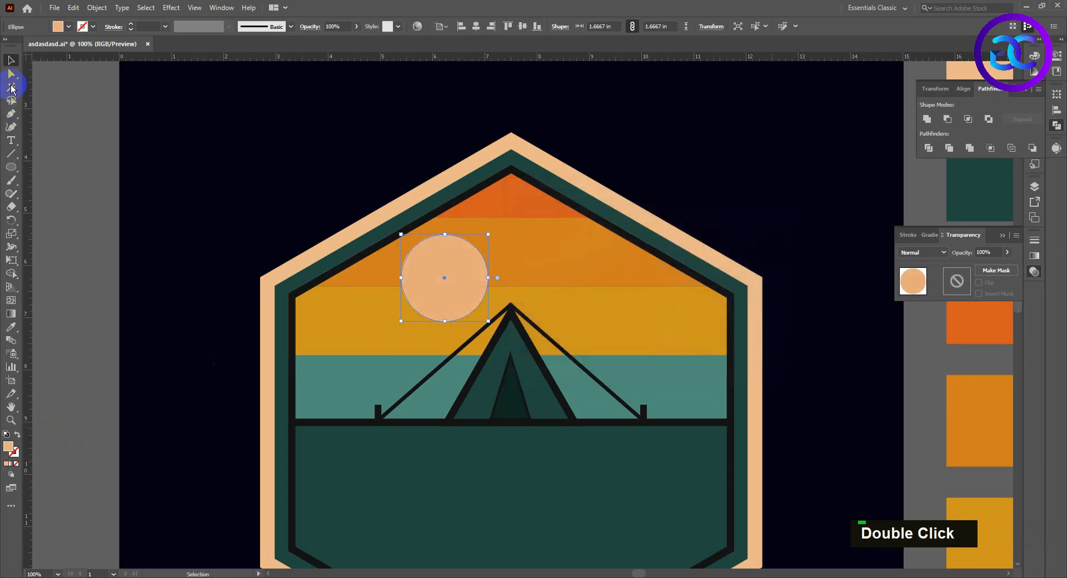
click(119, 150)
Create a three-sided polygon with a 3.1434 in radius beside the artboard.
scroll(268, 190, down, 1)
scroll(268, 190, down, 2)
scroll(389, 245, up, 2)
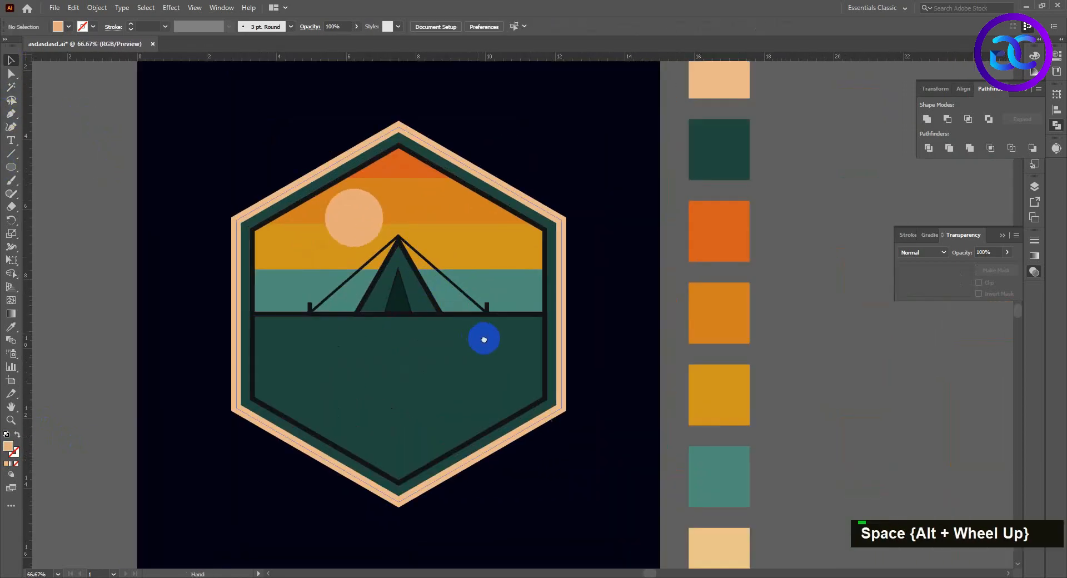
drag(484, 340, 490, 344)
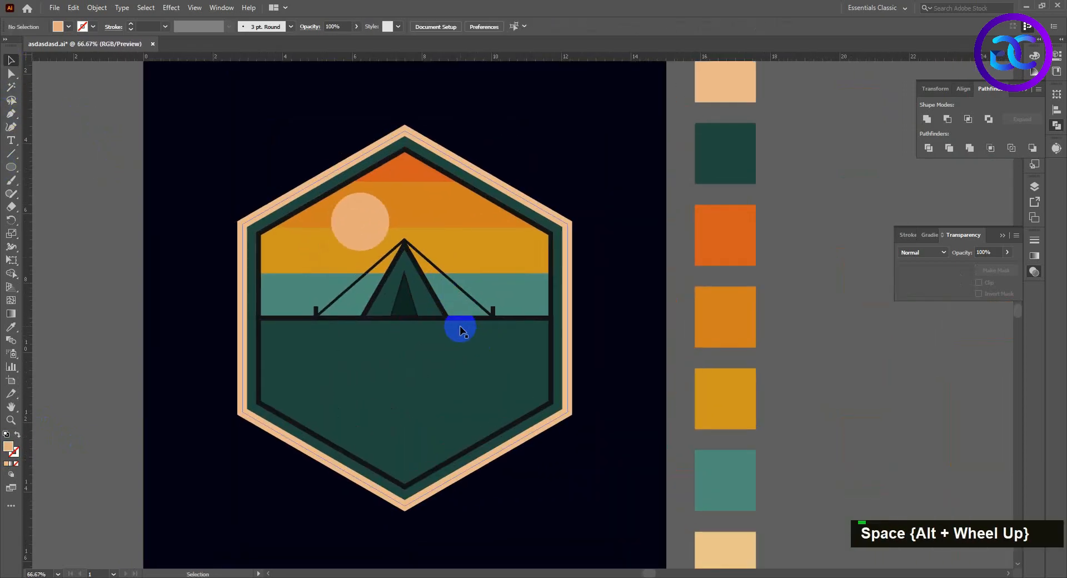
right_click(12, 169)
double_click(89, 222)
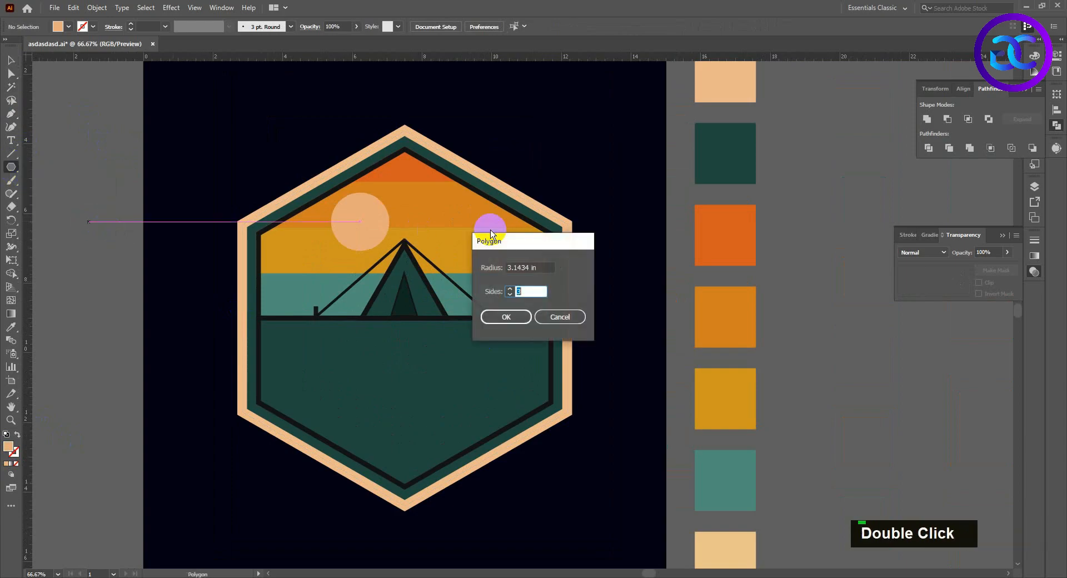
click(507, 321)
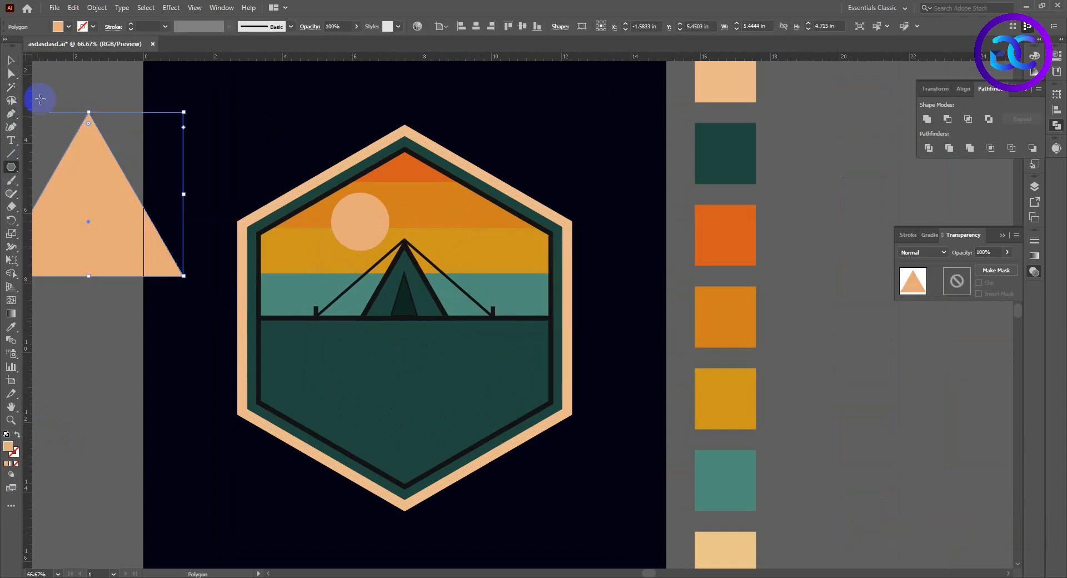
Scale the peach triangle down to about 2.69 by 2.33 in on the empty canvas beside the artboard.
click(11, 61)
scroll(211, 137, down, 2)
drag(378, 184, 626, 224)
drag(359, 216, 286, 216)
scroll(369, 166, up, 2)
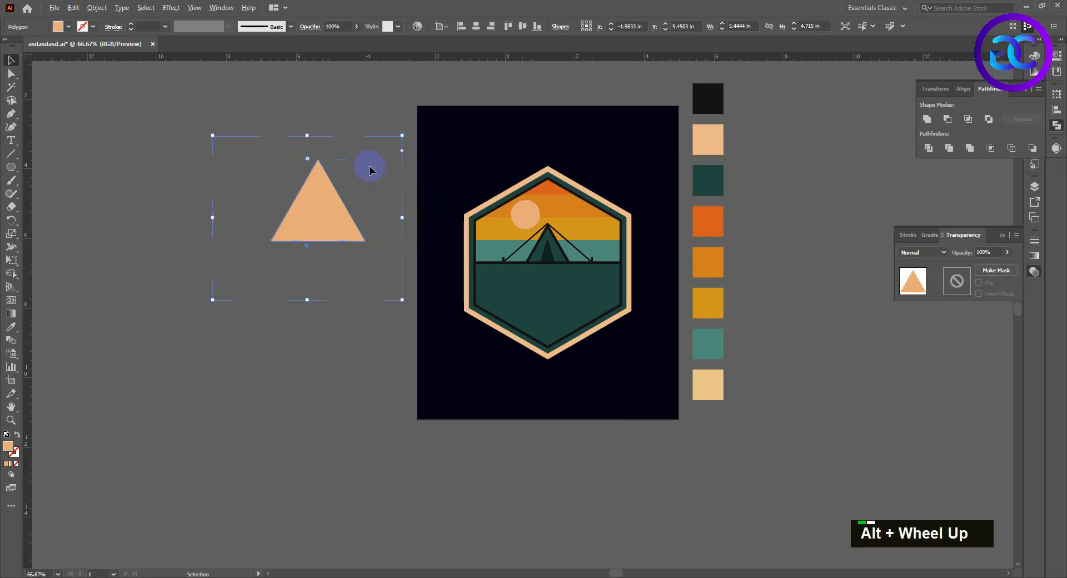
drag(406, 139, 439, 225)
click(433, 226)
Copy the triangle about 1.22 in straight down and repeat the copy three times to stack five tree tiers.
mouse_move(333, 249)
mouse_down()
mouse_move(361, 202)
mouse_move(335, 240)
mouse_move(334, 262)
mouse_up()
scroll(360, 201, up, 1)
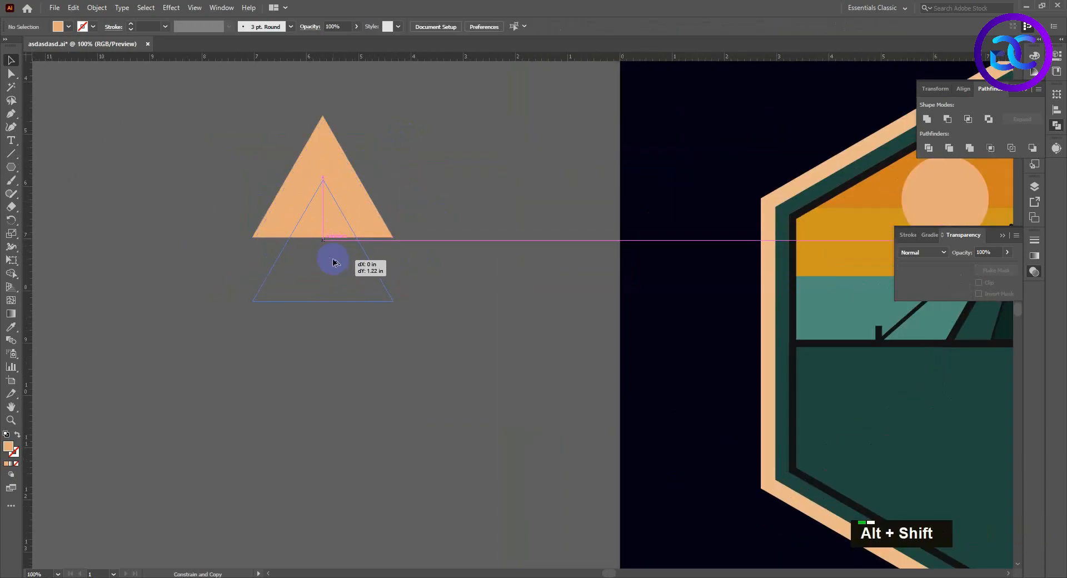
drag(435, 262, 435, 261)
drag(390, 280, 409, 226)
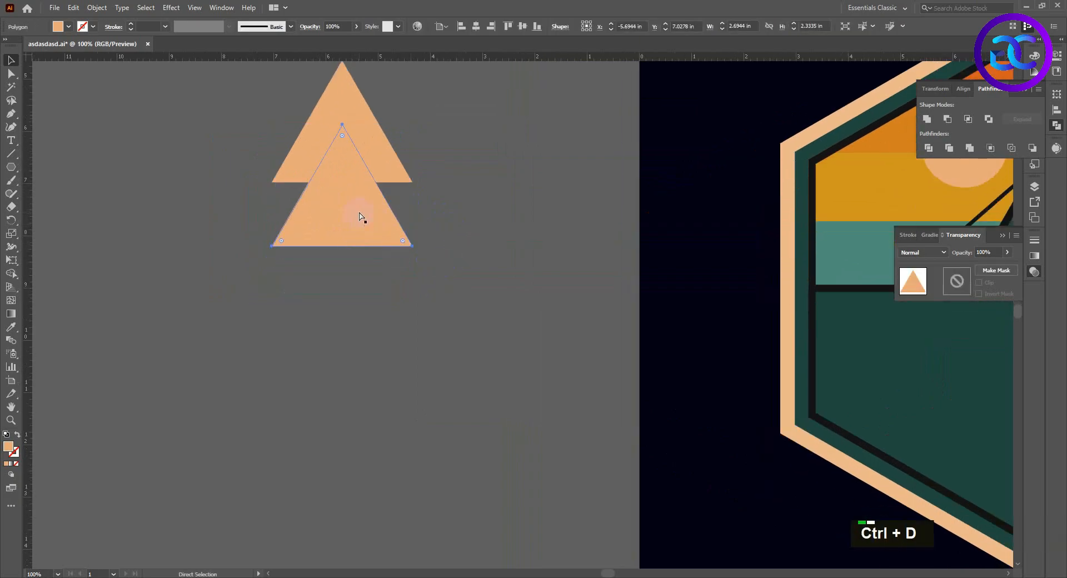
key(ctrl+d)
key(ctrl+d)
key(ctrl+d)
click(472, 359)
scroll(459, 336, down, 1)
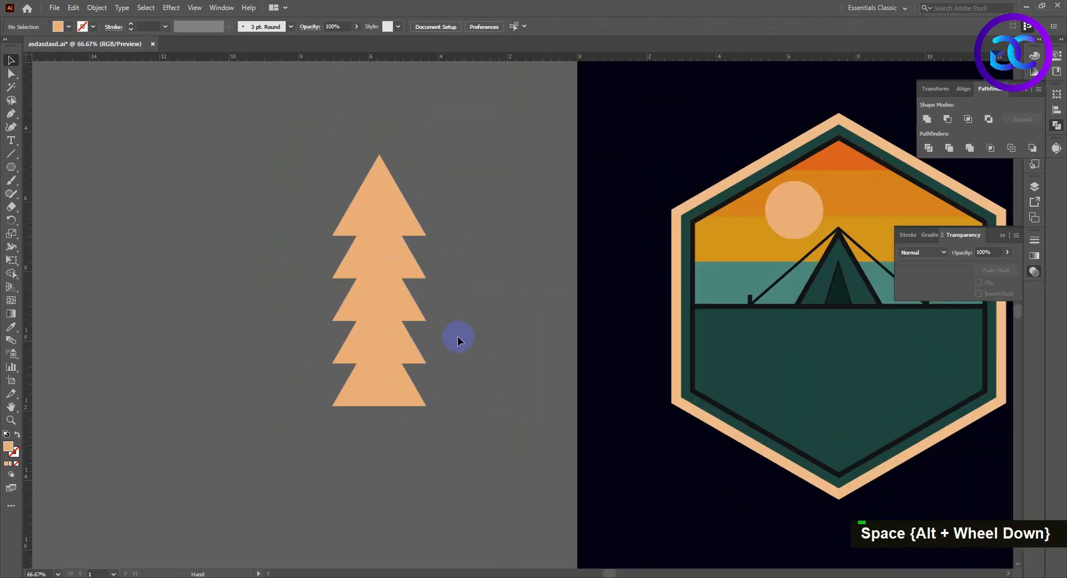
Scale the upper tiers down from their centres so they taper upward, making the second about 2.31 in and the third about 2.57 in wide.
scroll(391, 248, up, 1)
click(395, 251)
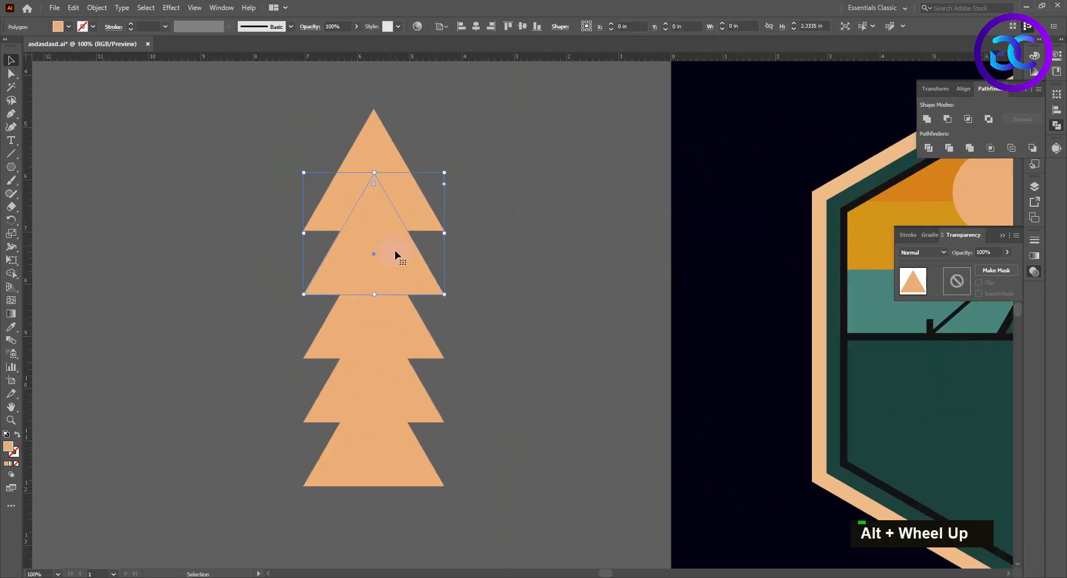
click(415, 210)
drag(443, 232, 420, 250)
click(420, 272)
drag(443, 291, 436, 287)
drag(444, 358, 443, 358)
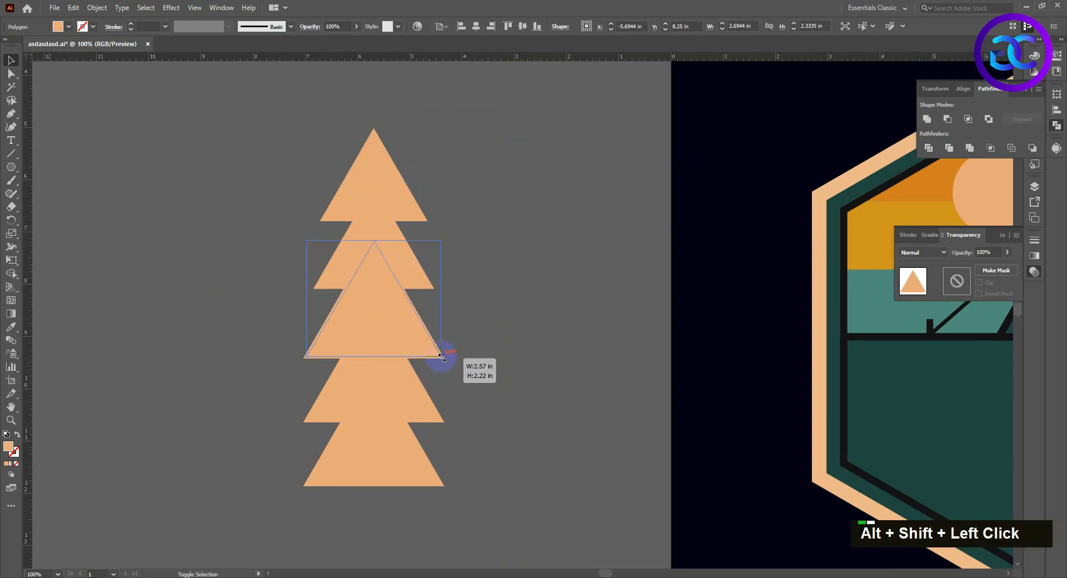
click(386, 394)
scroll(422, 378, down, 1)
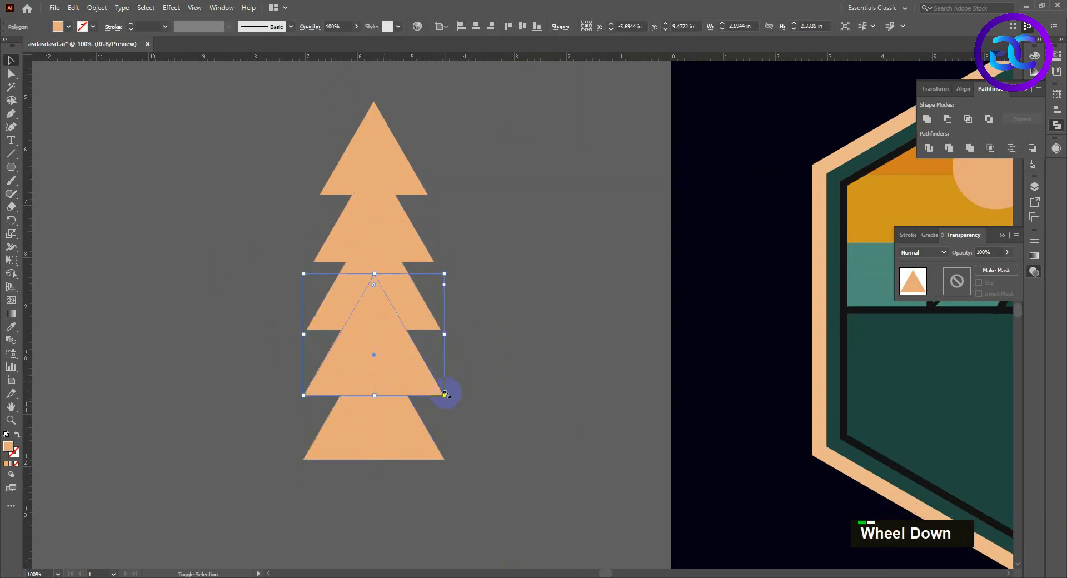
drag(444, 395, 445, 396)
Delete the lowest triangle and move the tiers below the top one up to overlap more, the new lowest by about 0.71 in.
double_click(412, 443)
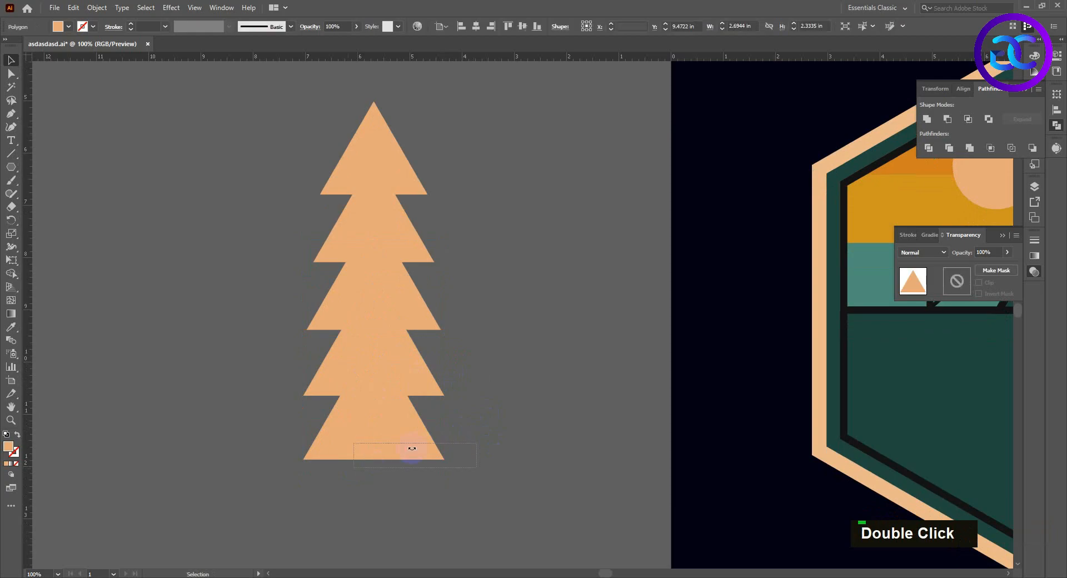
key(Delete)
drag(389, 227, 388, 212)
drag(380, 306, 381, 227)
key(ctrl+z)
drag(375, 365, 373, 331)
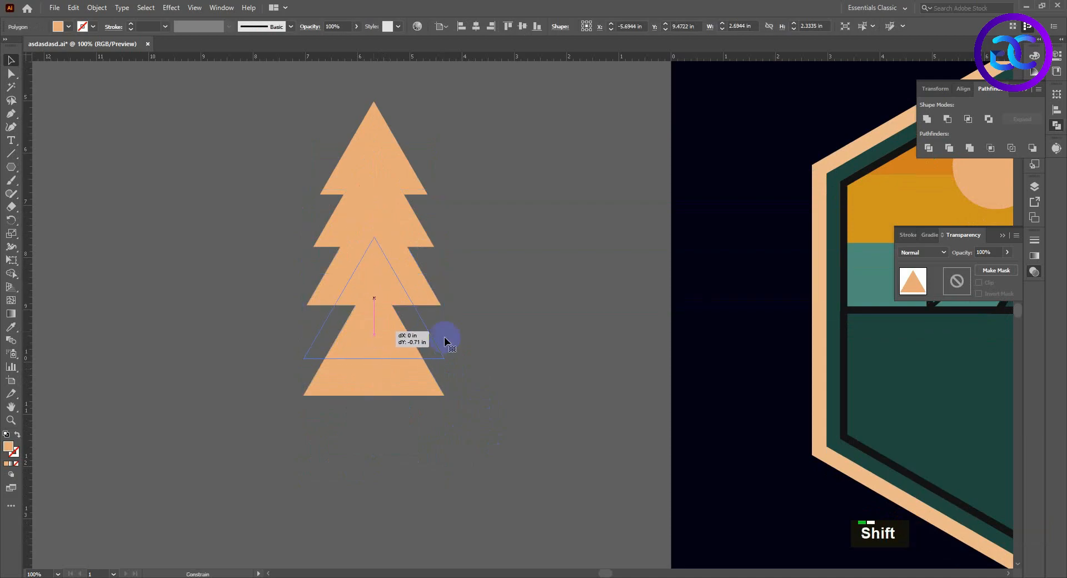
click(480, 339)
Scale each of the four tree tiers down slightly from its centre, making the lowest about 2.53 in wide.
scroll(480, 339, down, 3)
scroll(476, 343, down, 1)
scroll(398, 255, up, 4)
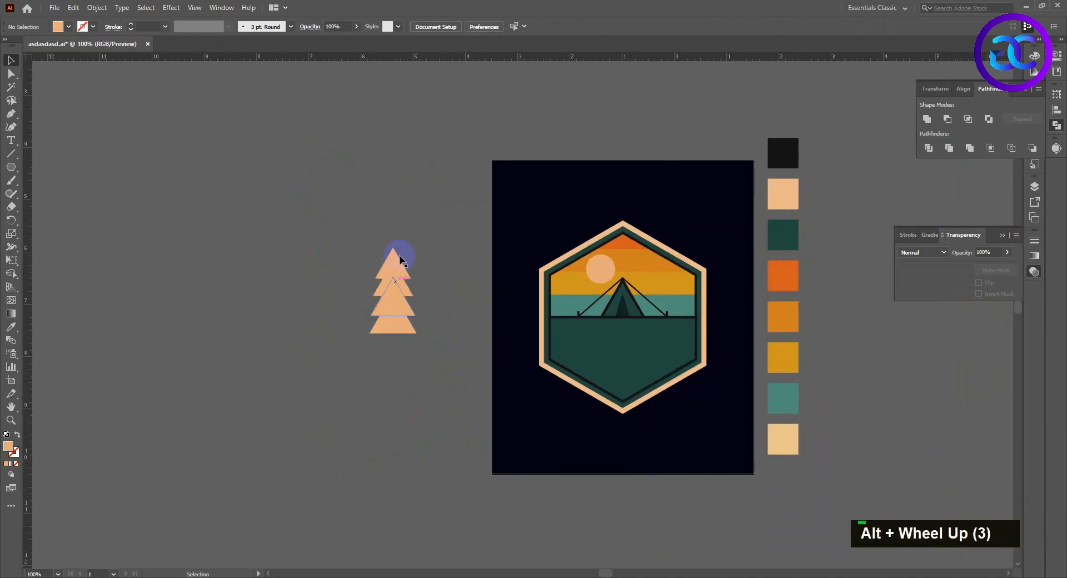
click(436, 296)
drag(431, 306, 426, 303)
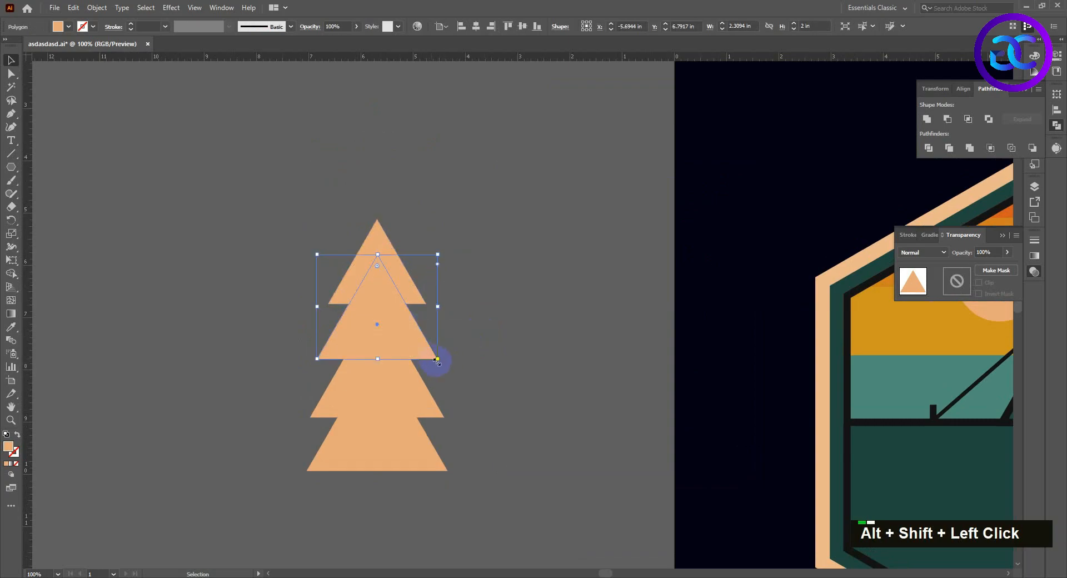
drag(437, 359, 433, 356)
click(420, 397)
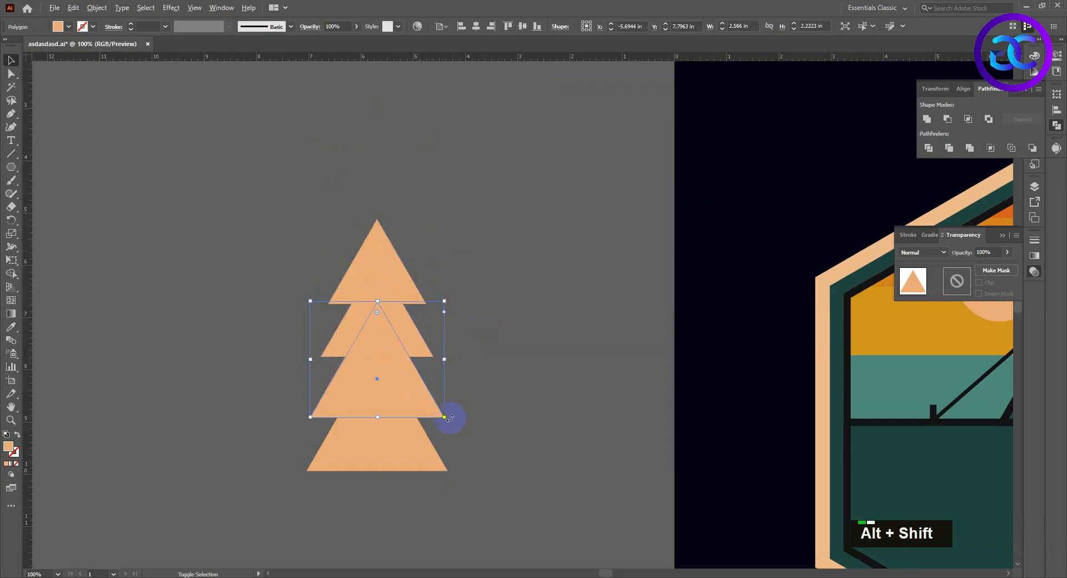
drag(444, 417, 440, 414)
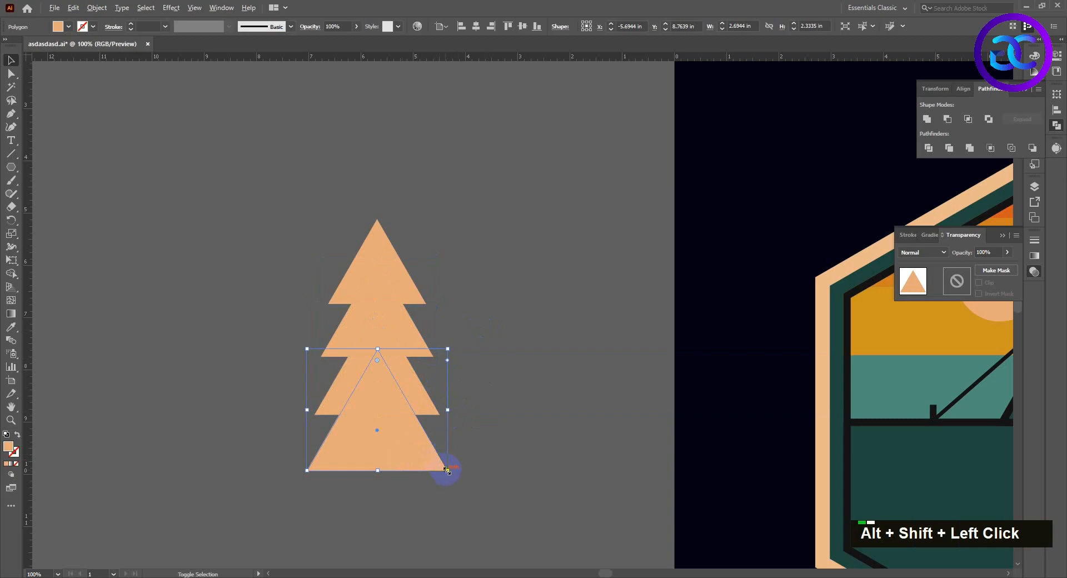
drag(448, 471, 441, 469)
click(510, 445)
Draw a narrow peach trunk rectangle about 0.18 by 1.04 in beneath the tree, overlapping its lowest tier.
scroll(455, 329, down, 3)
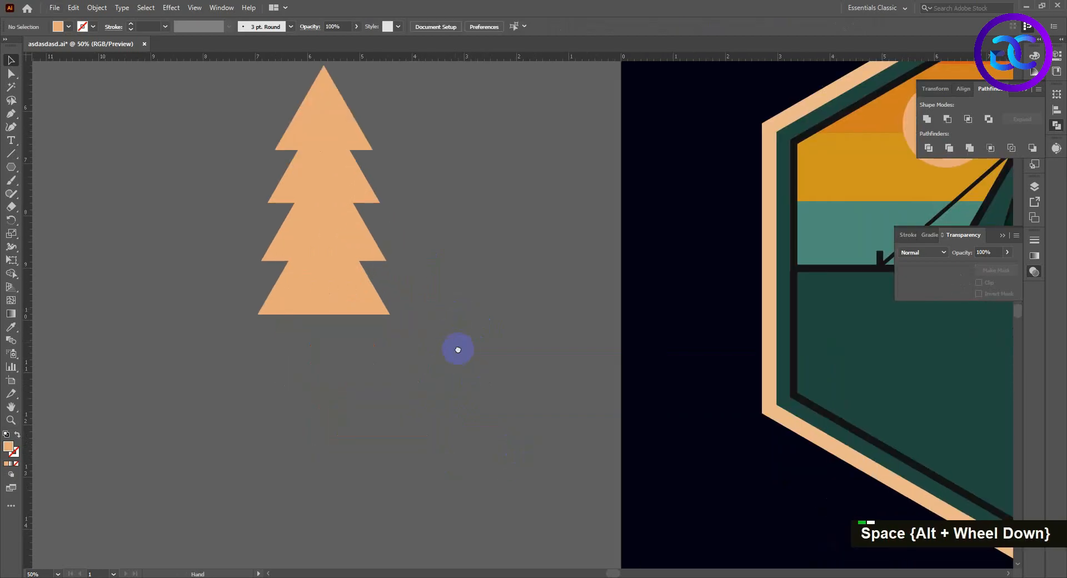
scroll(387, 322, down, 1)
right_click(11, 169)
click(48, 193)
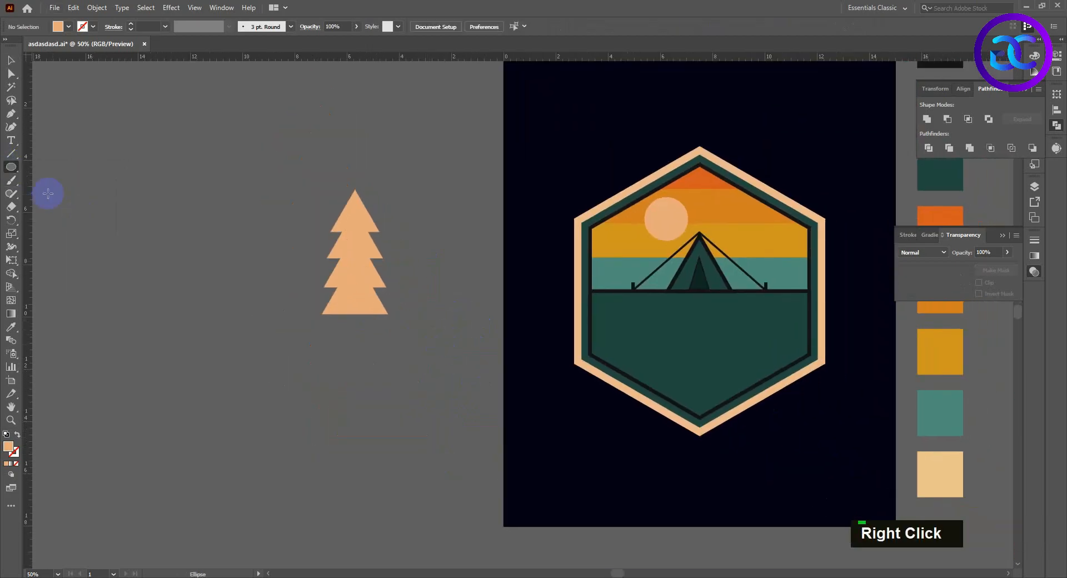
right_click(11, 168)
key(m)
scroll(362, 319, up, 3)
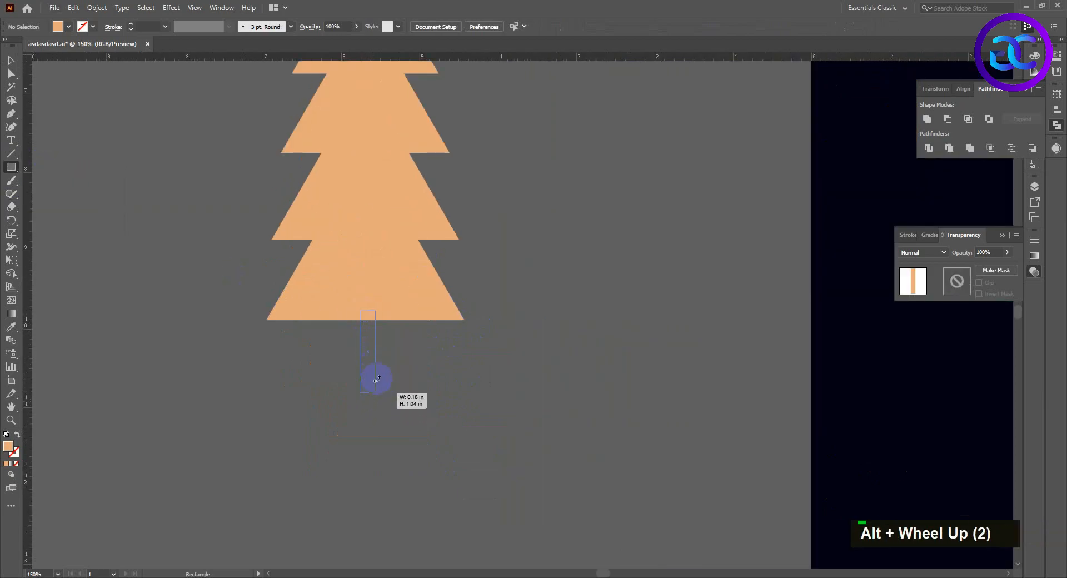
drag(376, 380, 375, 393)
Centre the trunk horizontally on the lowest tier of the tree.
key(v)
shift+click(389, 258)
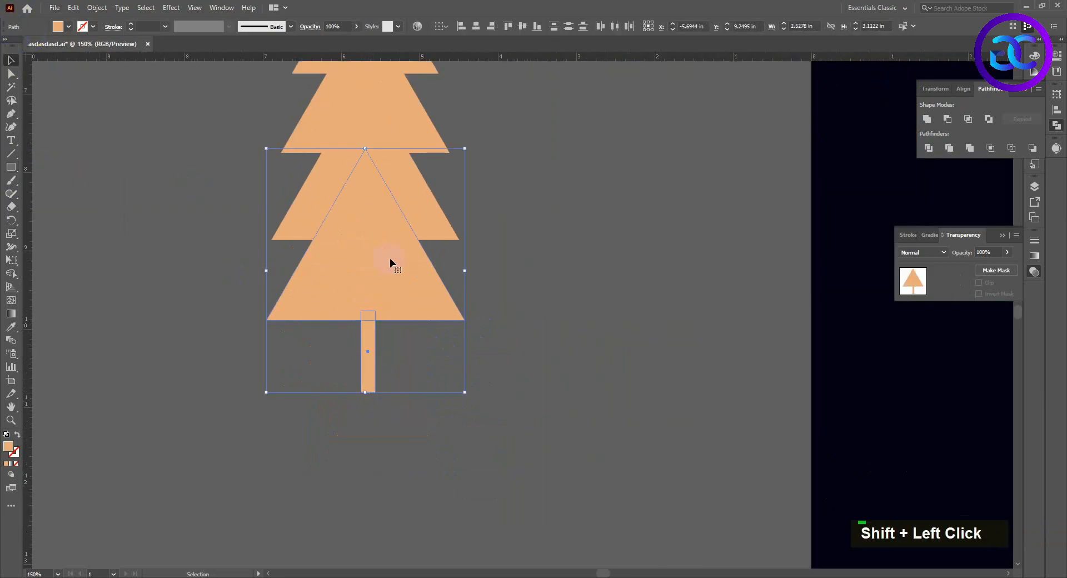
click(480, 26)
double_click(362, 382)
scroll(477, 400, down, 4)
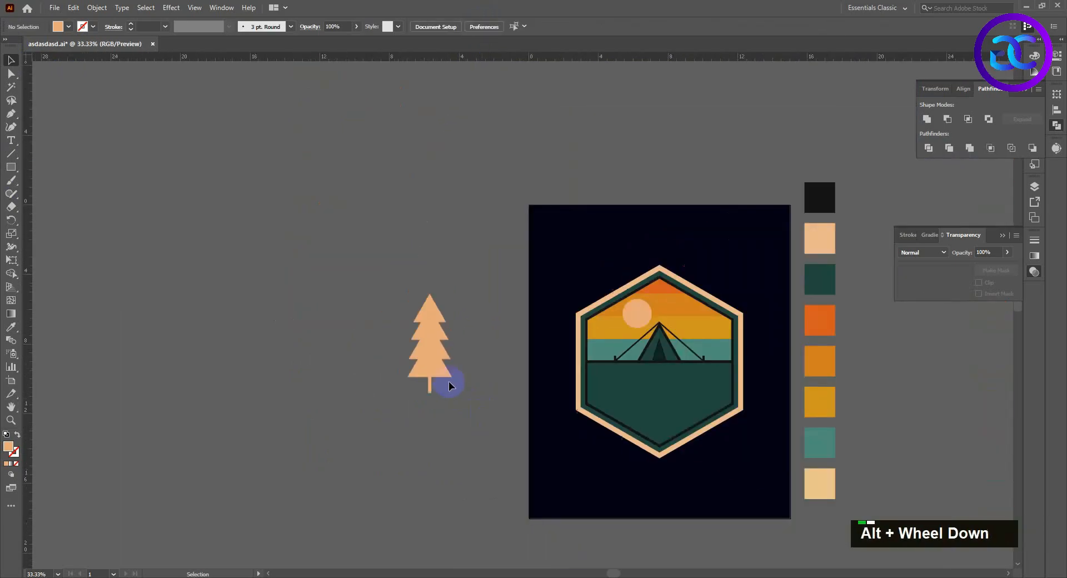
Recolour all tiers and the trunk of the tree with the black palette swatch, and group them.
click(820, 198)
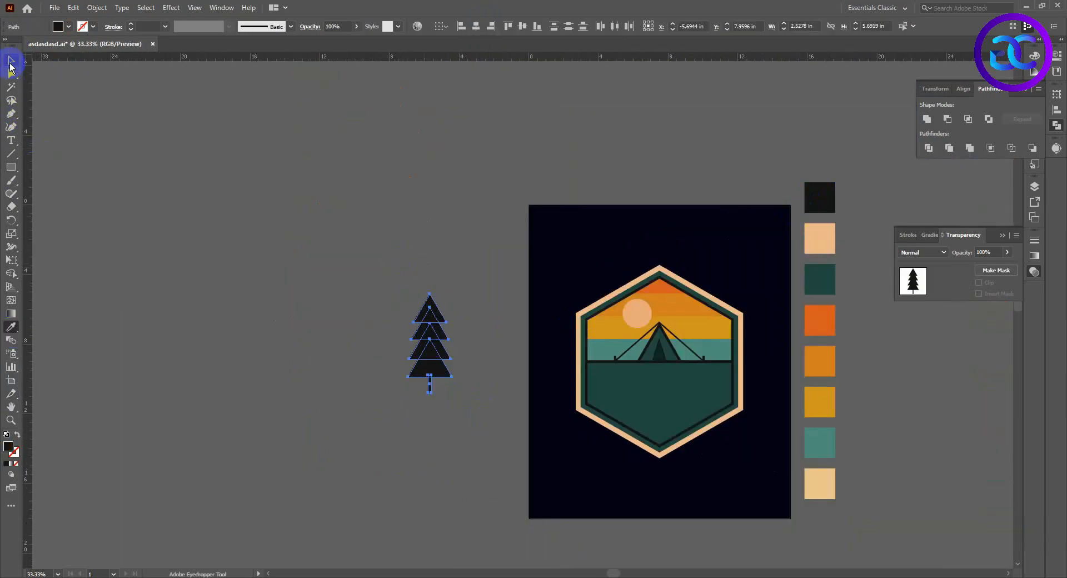
key(v)
double_click(430, 383)
right_click(419, 325)
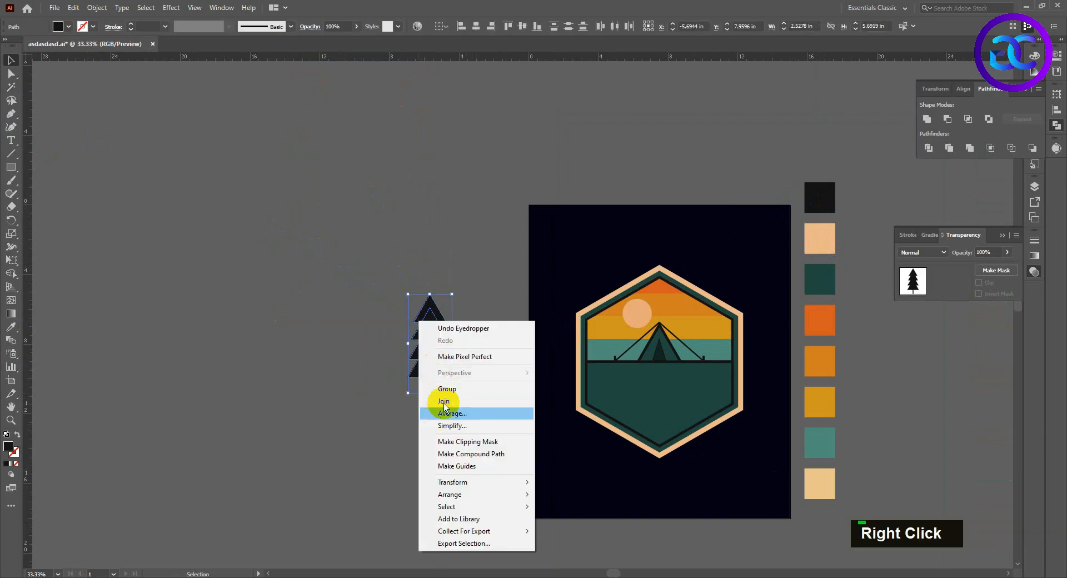
click(447, 389)
click(452, 421)
Place the tree, scaled down, in the badge on the ground line between the right tent peg and the inner border.
key(space)
drag(438, 374, 420, 319)
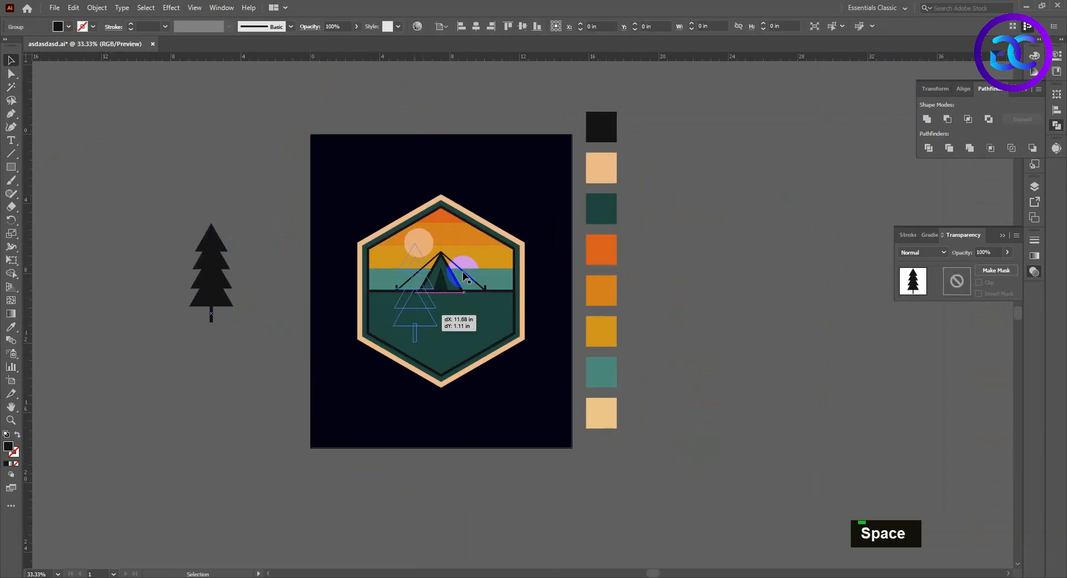
scroll(462, 271, up, 2)
drag(410, 215, 319, 307)
click(133, 304)
key(space)
drag(494, 276, 463, 311)
scroll(497, 250, up, 1)
scroll(462, 286, up, 1)
click(824, 290)
scroll(694, 302, down, 1)
key(space)
drag(695, 303, 727, 294)
scroll(572, 290, up, 2)
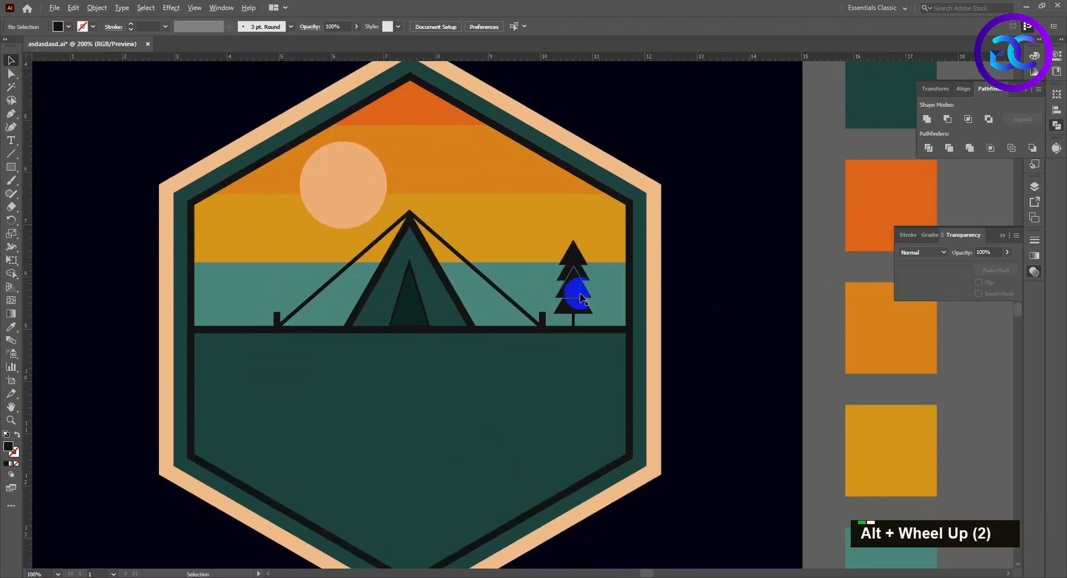
Position the main tree beside the right tent peg and add two smaller copies to its right on the ground line.
click(542, 293)
mouse_move(542, 293)
mouse_down()
mouse_move(546, 306)
mouse_move(527, 296)
mouse_move(535, 301)
mouse_up()
scroll(534, 335, up, 1)
drag(532, 373, 528, 395)
alt+scroll(522, 327, down, 2)
click(884, 339)
drag(907, 334, 798, 339)
alt+drag(420, 319, 492, 319)
drag(514, 232, 504, 256)
scroll(490, 289, up, 1)
drag(487, 303, 515, 341)
click(717, 351)
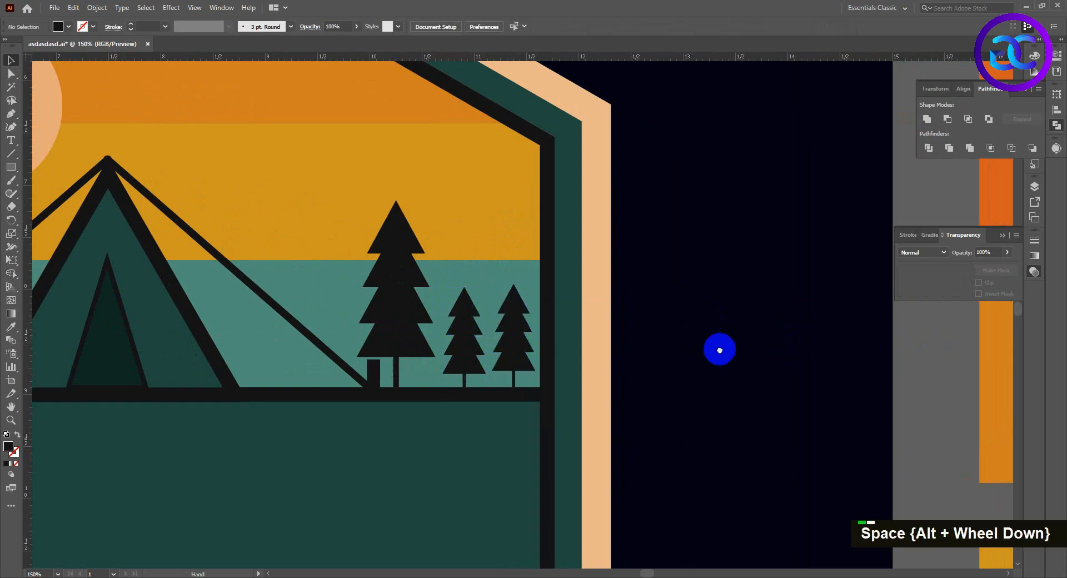
Paint overlapping curved grass blades with a 1 pt black Paintbrush stroke along the ground line beneath the three trees.
scroll(717, 350, down, 1)
drag(182, 190, 567, 334)
scroll(469, 304, down, 2)
key(ctrl+z)
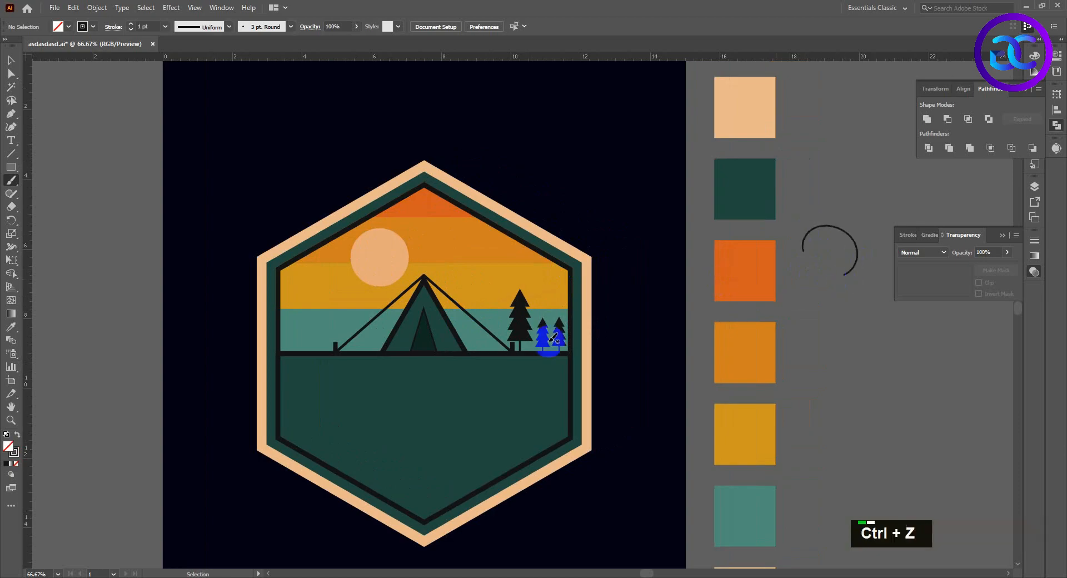
scroll(534, 347, up, 5)
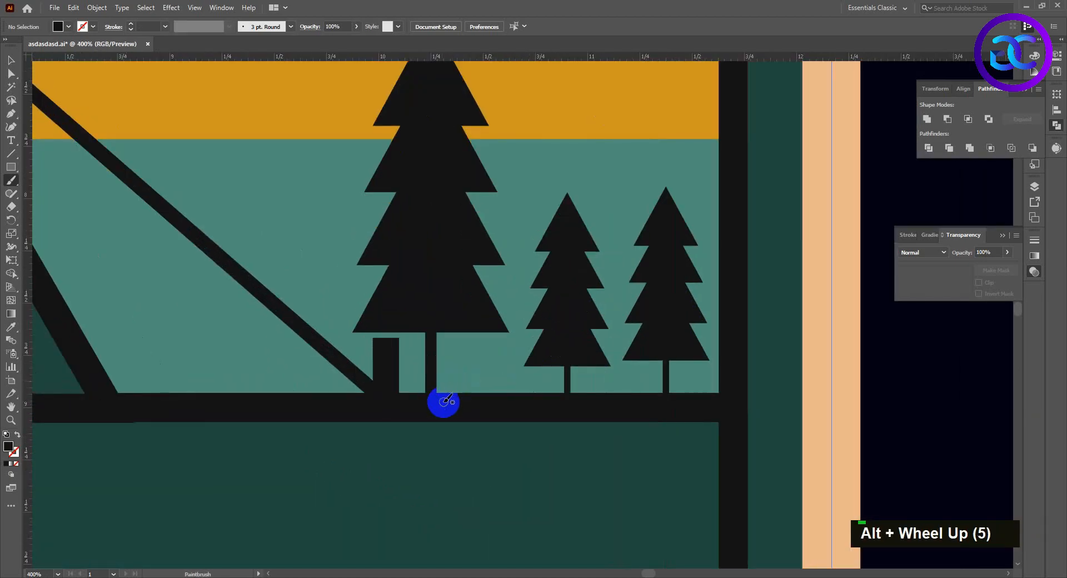
key(shift+x)
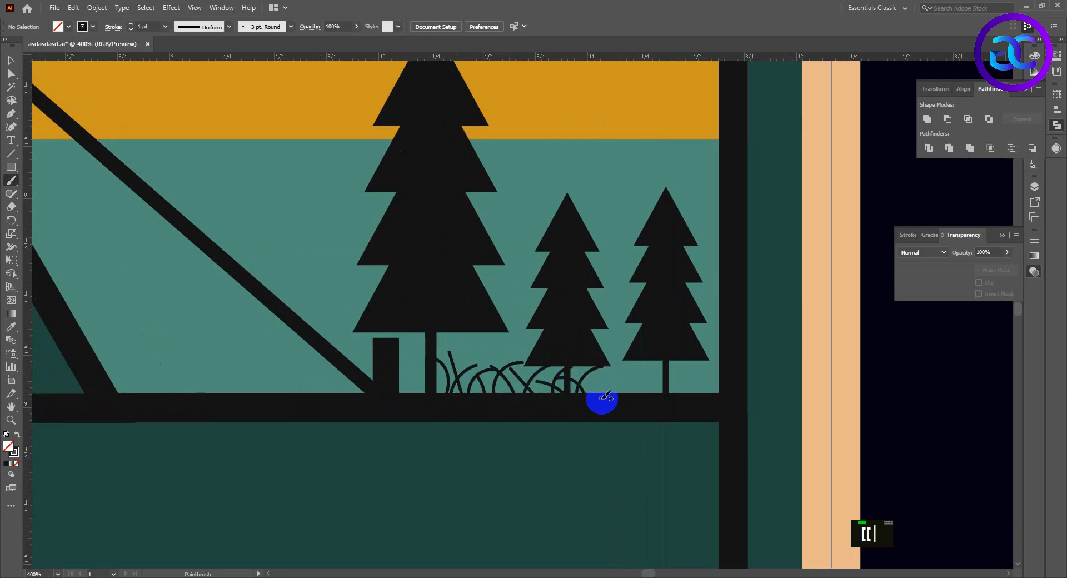
drag(617, 395, 587, 378)
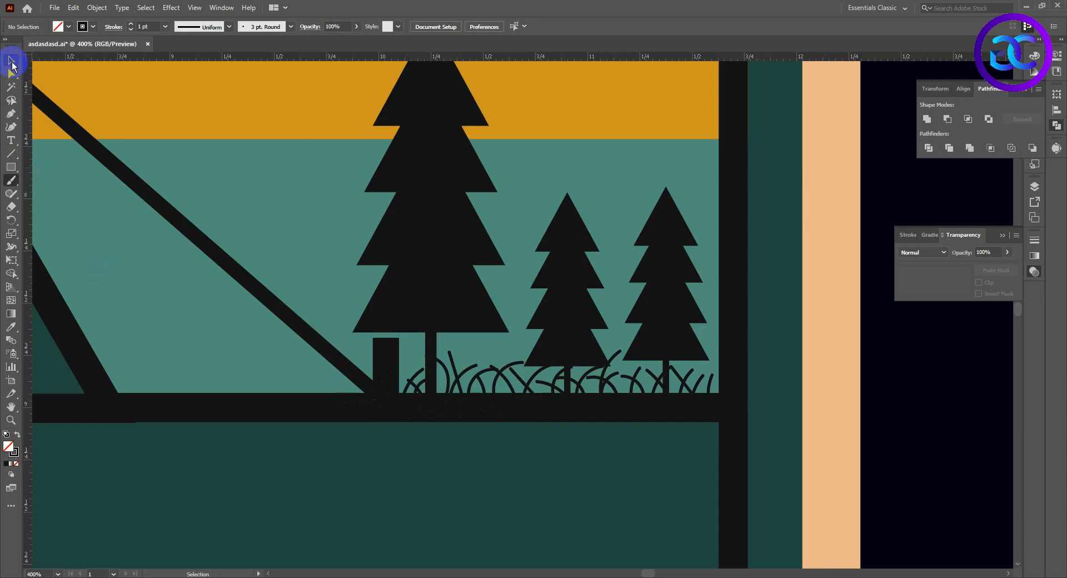
Select all the painted grass blades beneath the trees and group them.
click(11, 65)
scroll(443, 389, up, 2)
click(410, 387)
shift+click(422, 387)
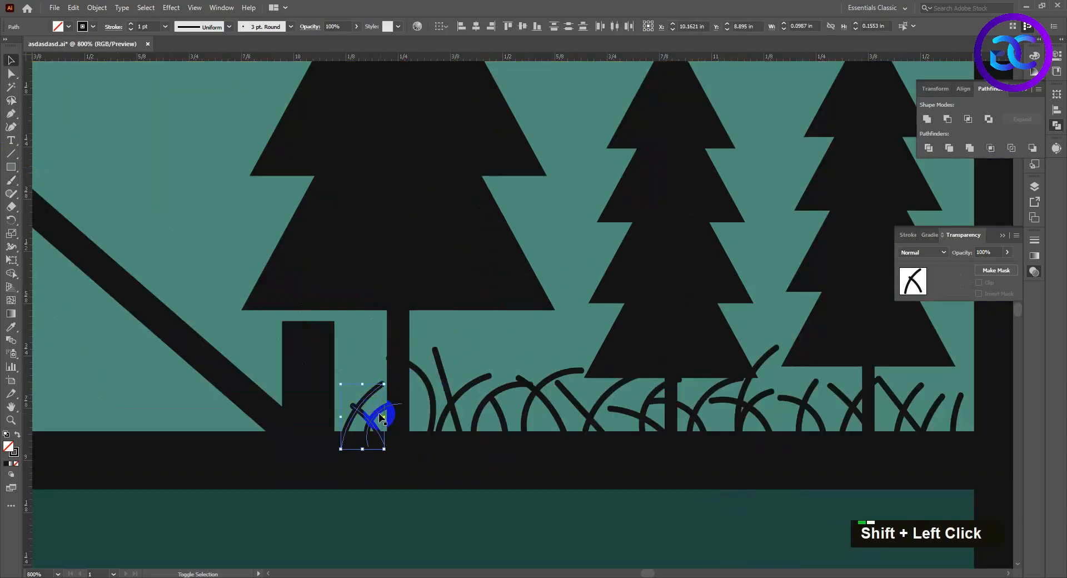
shift+click(494, 396)
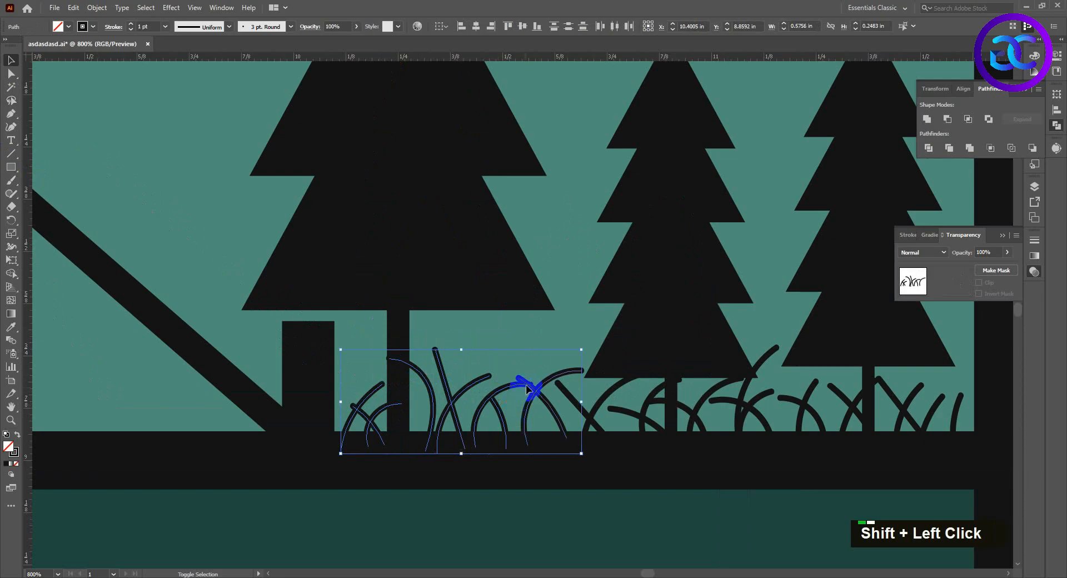
shift+click(571, 397)
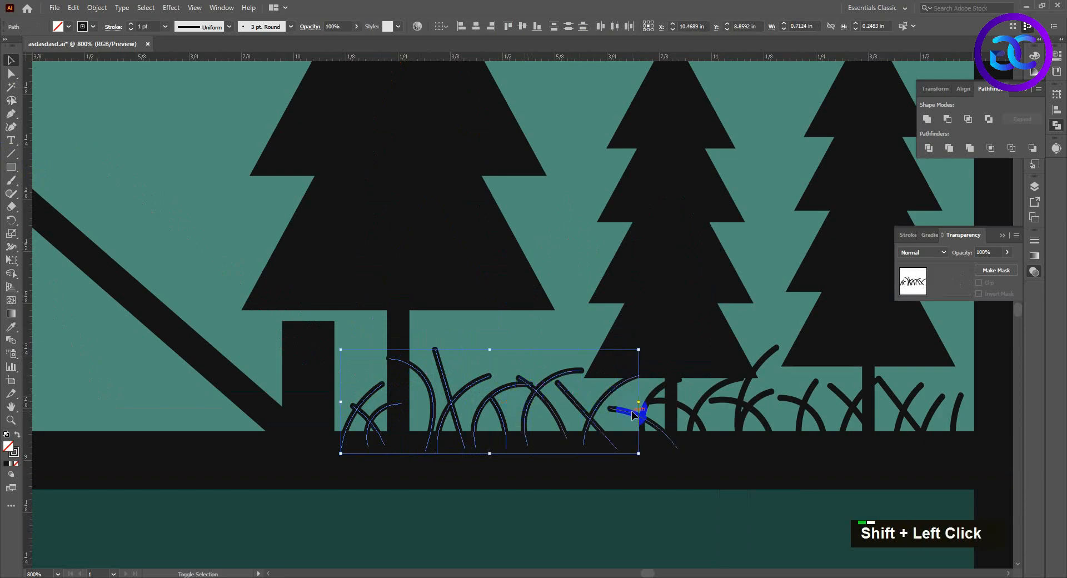
shift+click(729, 403)
shift+click(748, 395)
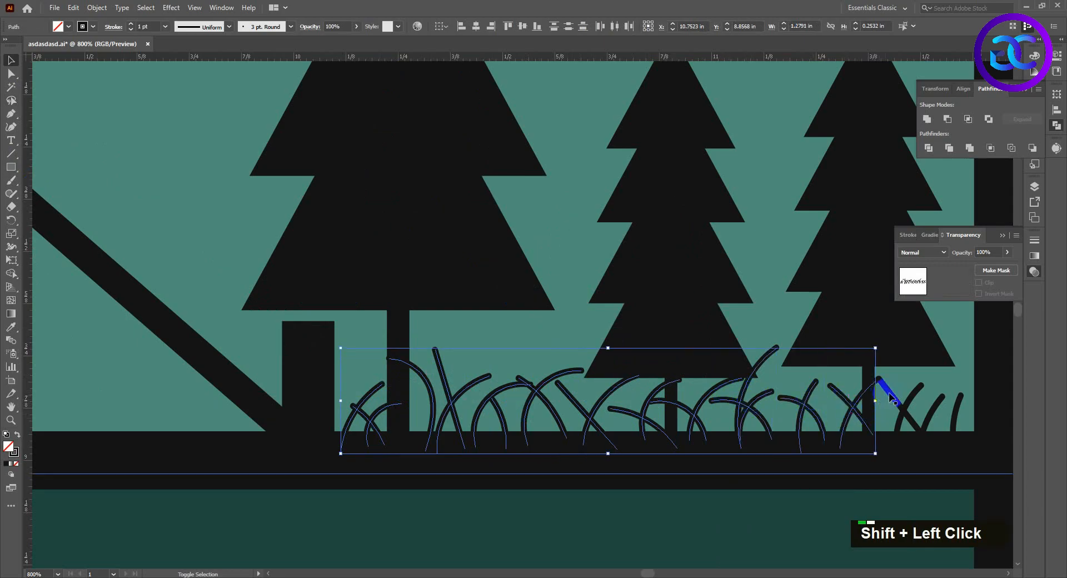
shift+click(895, 398)
shift+click(924, 408)
shift+click(956, 412)
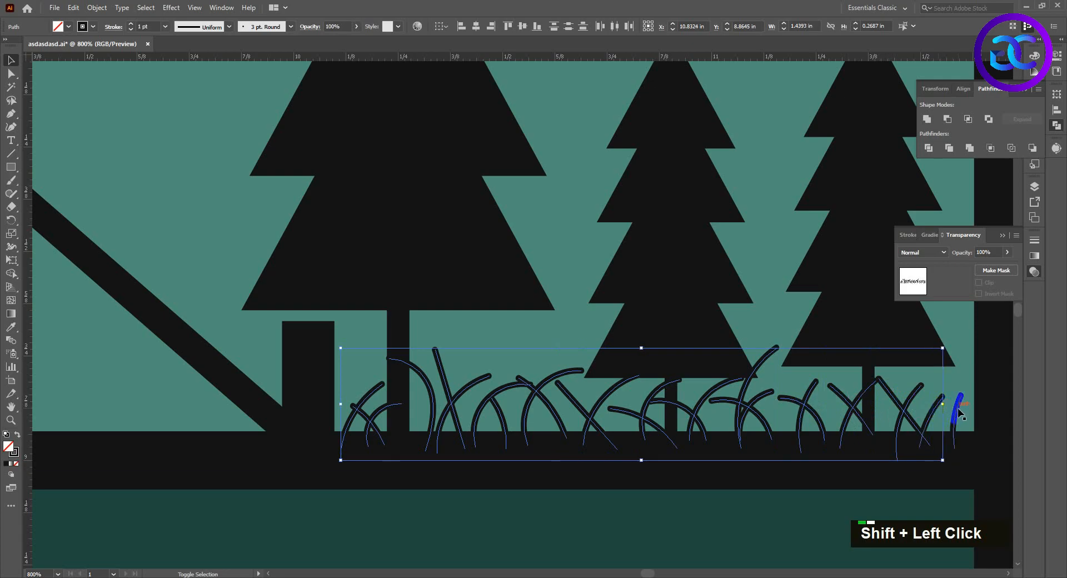
scroll(645, 351, down, 3)
key(ctrl+g)
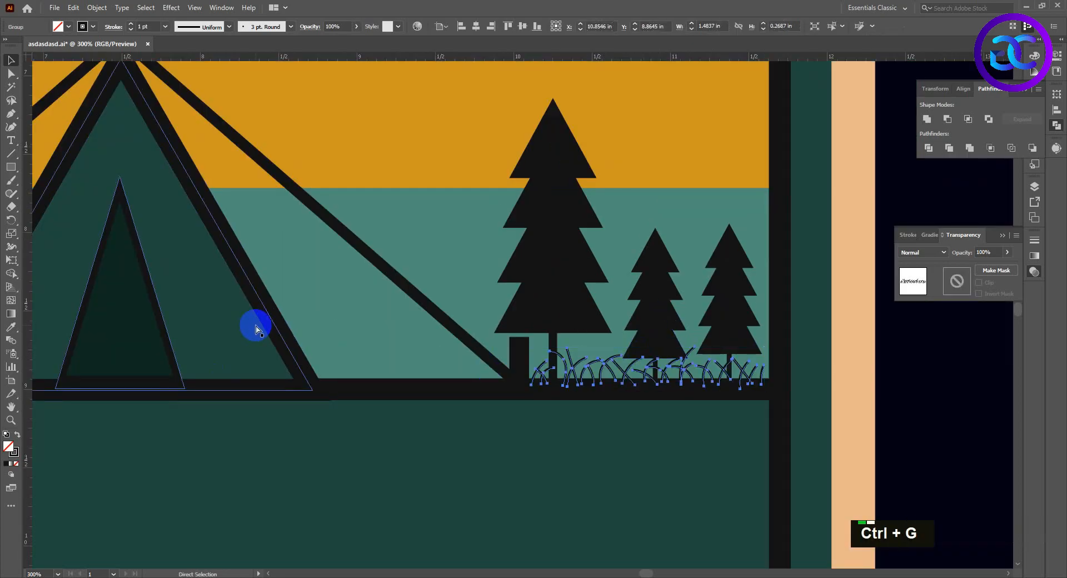
Apply the triangular tapered width profile to the grass strokes so the blades narrow to a point.
scroll(528, 350, down, 2)
scroll(516, 359, down, 1)
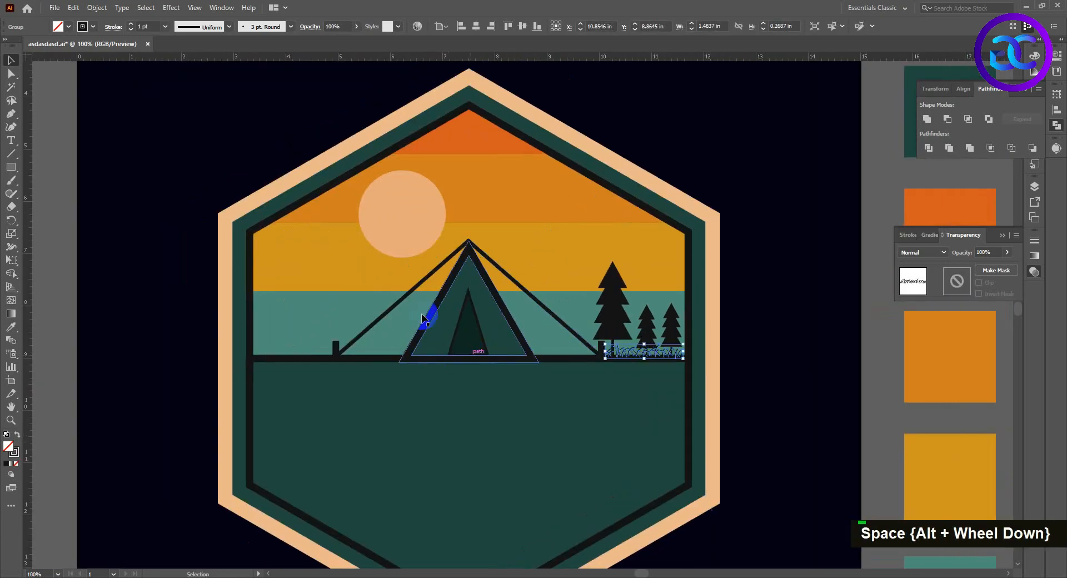
click(269, 28)
click(255, 69)
click(207, 27)
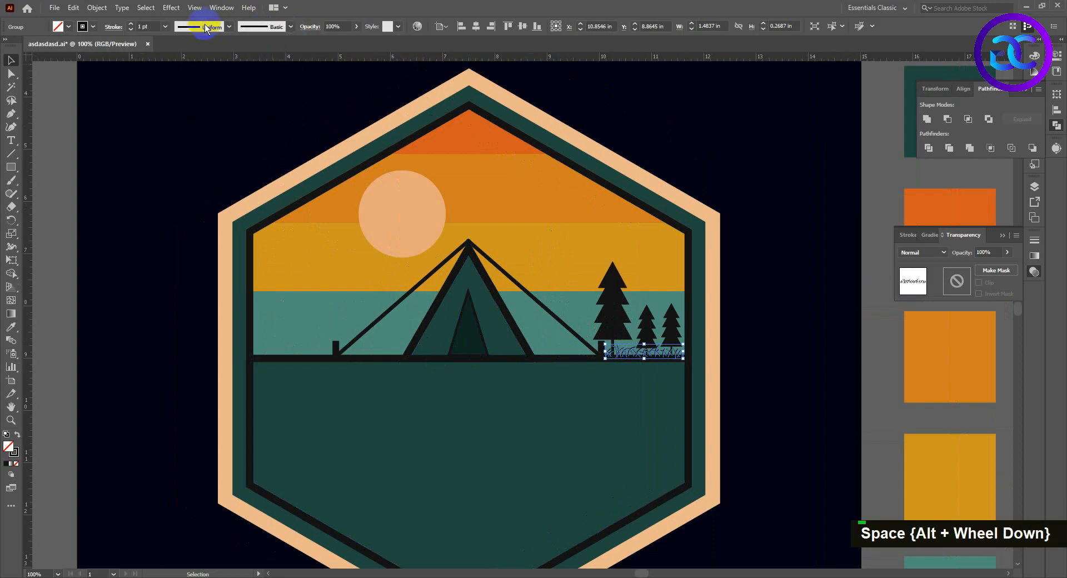
click(182, 114)
scroll(637, 363, up, 2)
scroll(722, 361, up, 1)
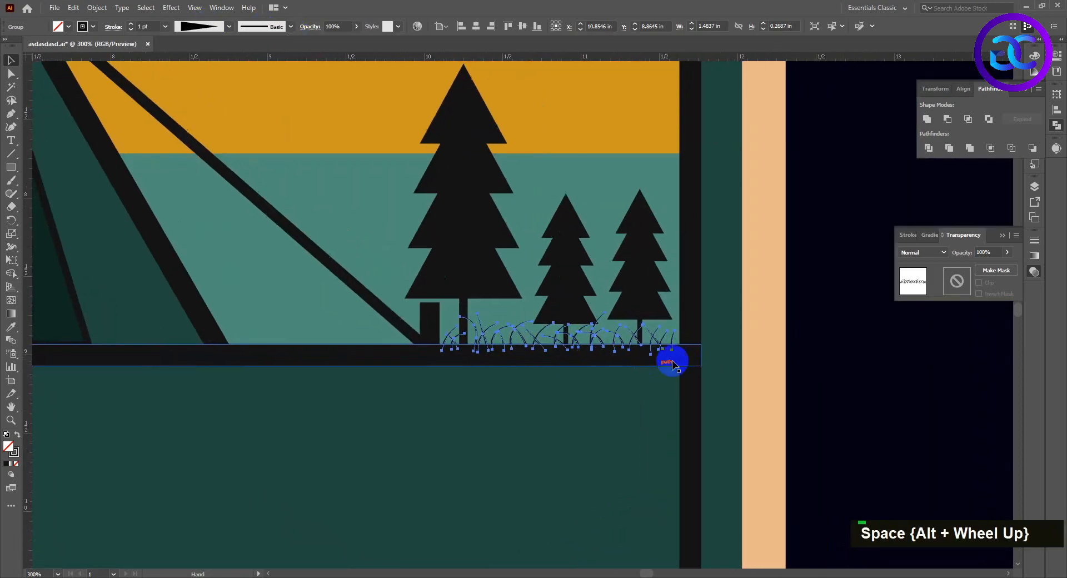
Expand the appearance of the grass strokes into filled shapes.
click(96, 8)
click(142, 145)
scroll(607, 364, up, 1)
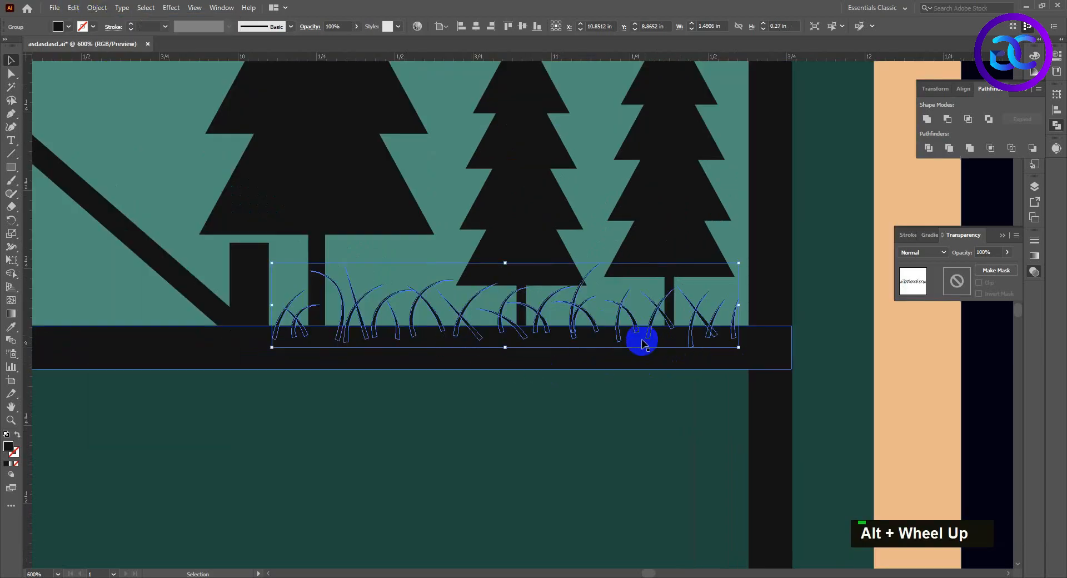
Duplicate the grass group along the ground line, extending it toward the tent and across the ground left of the tent.
scroll(624, 339, down, 2)
drag(625, 337, 495, 339)
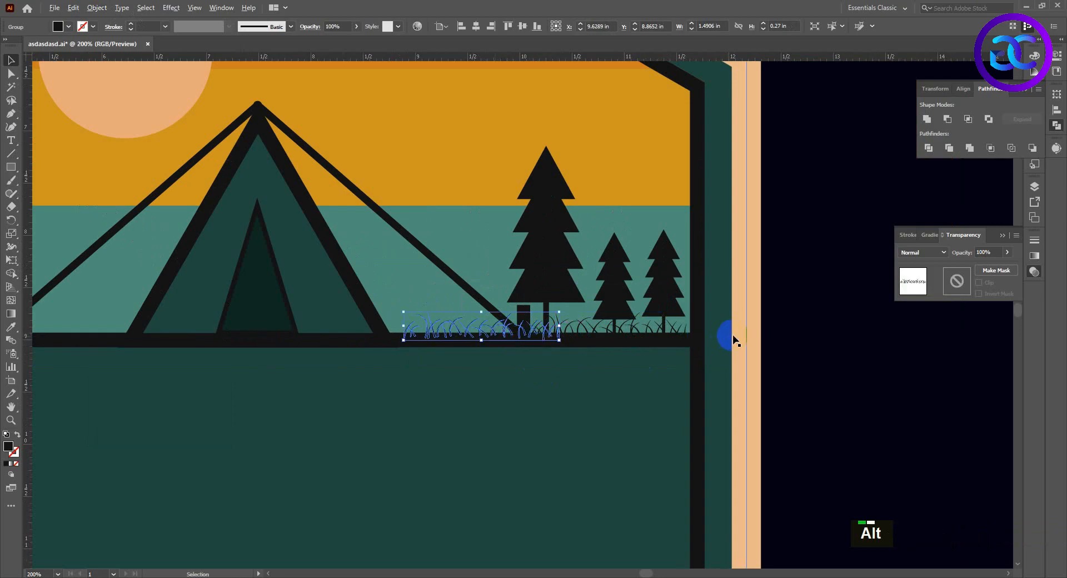
scroll(791, 338, down, 3)
click(778, 338)
scroll(579, 355, up, 2)
drag(579, 356, 338, 312)
click(758, 318)
shift+click(767, 322)
click(98, 309)
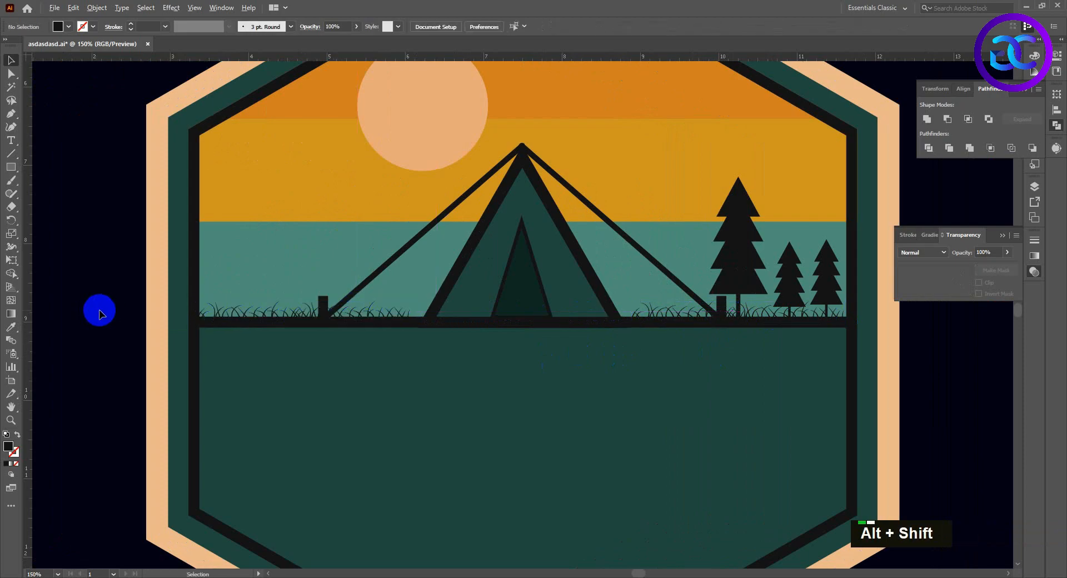
scroll(206, 317, down, 3)
scroll(478, 365, down, 1)
scroll(595, 333, up, 3)
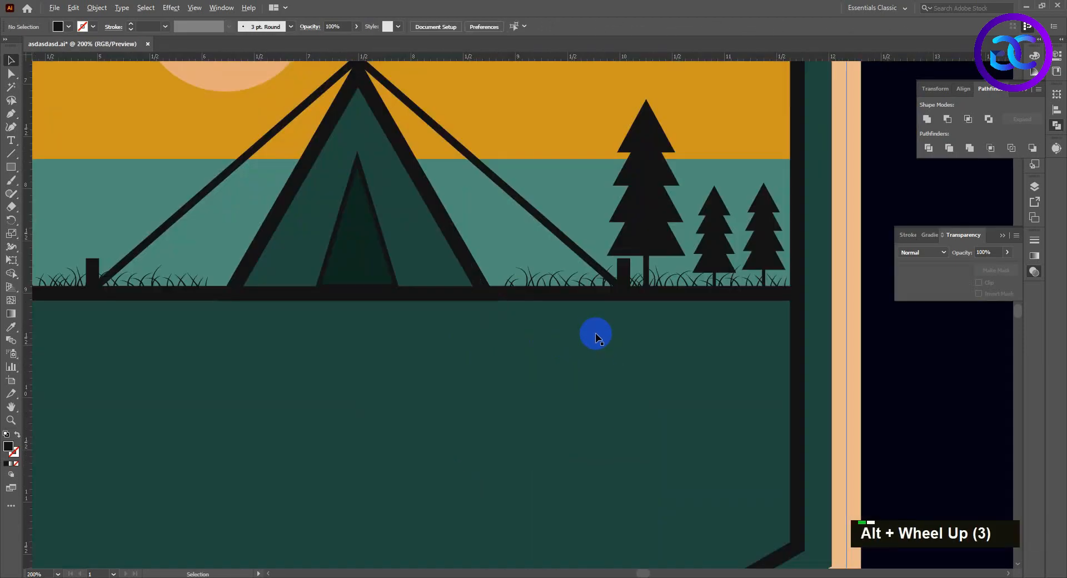
scroll(594, 341, down, 4)
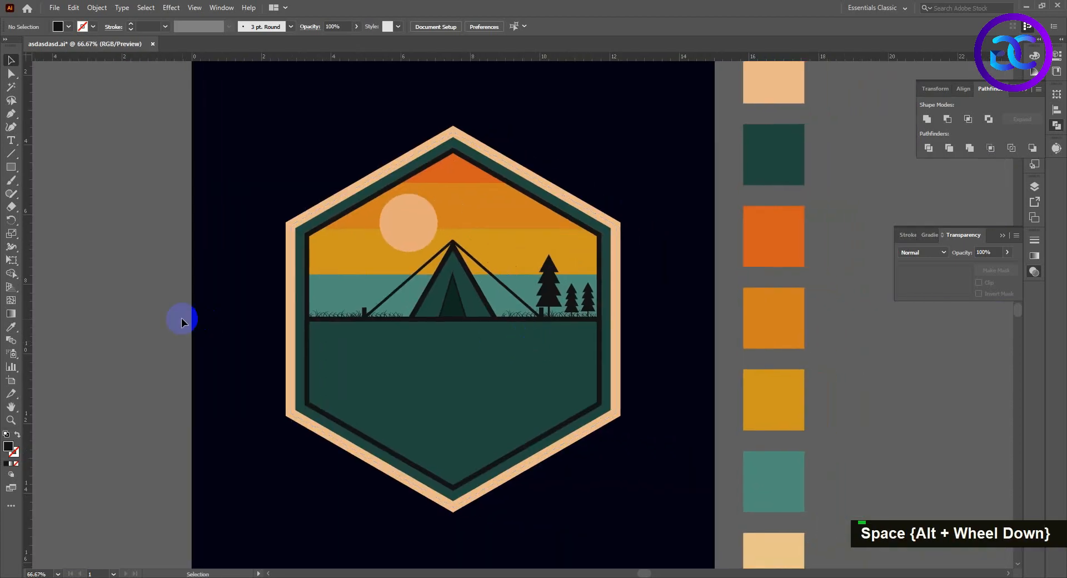
double_click(188, 307)
drag(188, 308, 155, 268)
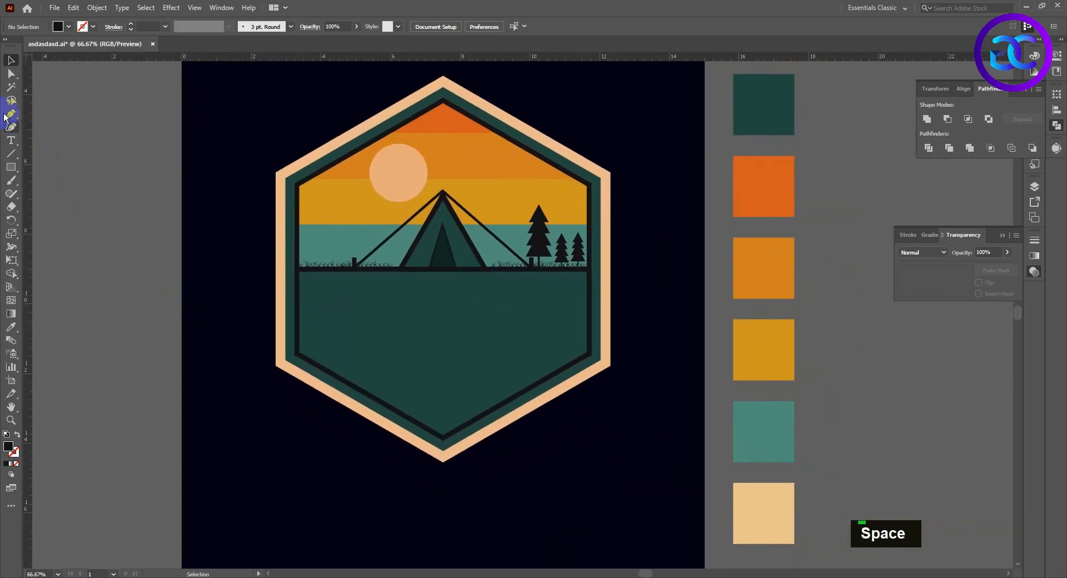
scroll(486, 289, down, 2)
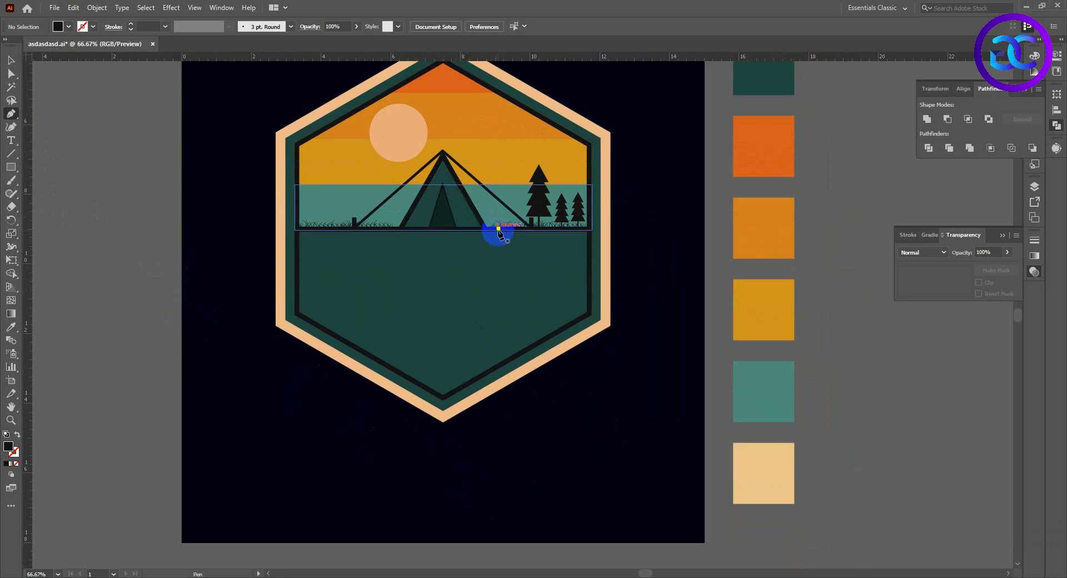
alt+scroll(499, 231, up, 1)
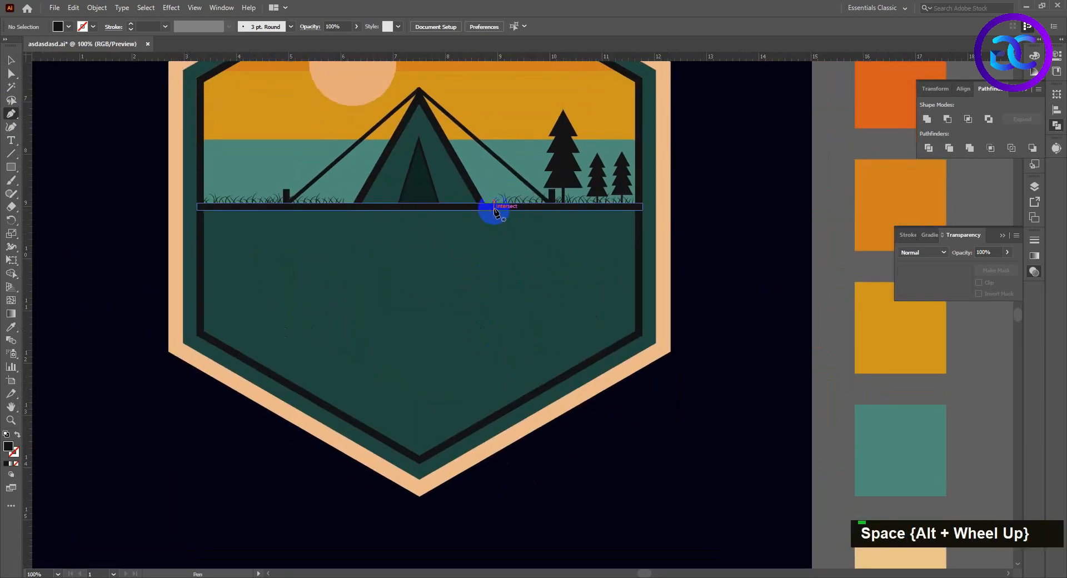
drag(492, 205, 462, 264)
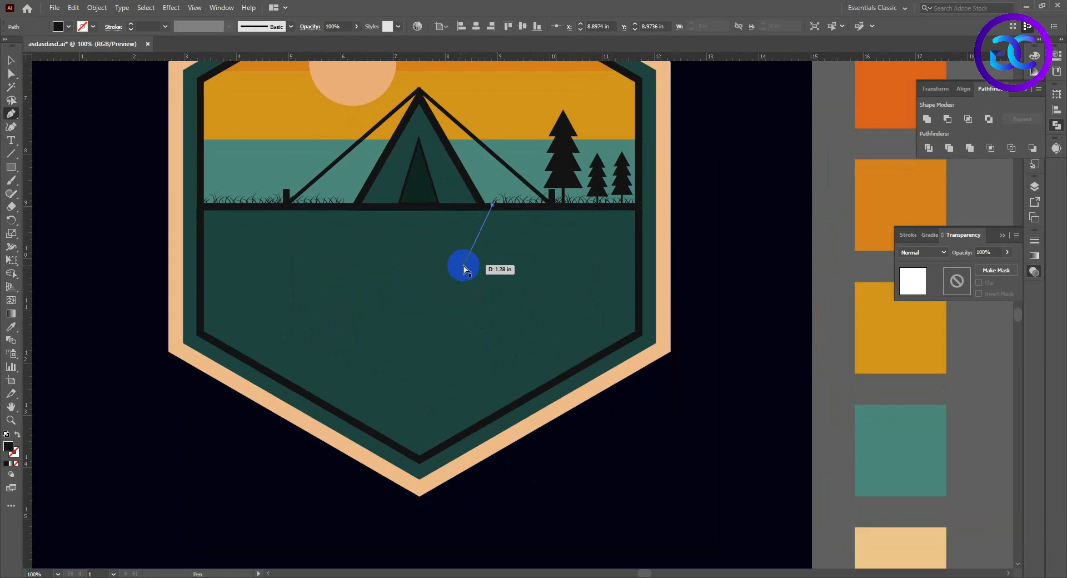
key(ctrl+z)
Start a path with the Curvature tool on the ground line just right of the tent.
click(14, 129)
click(498, 211)
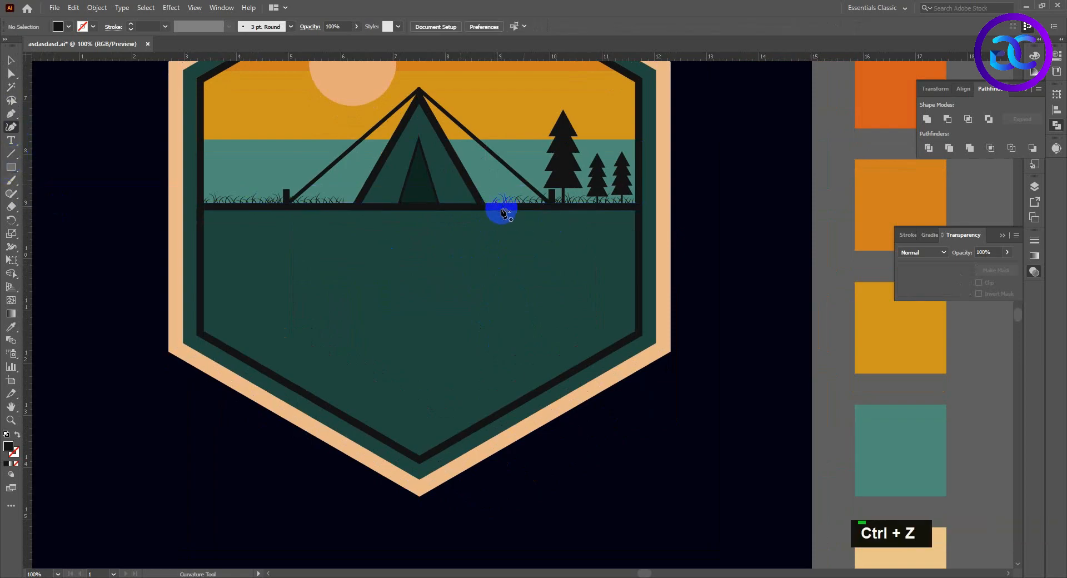
click(502, 208)
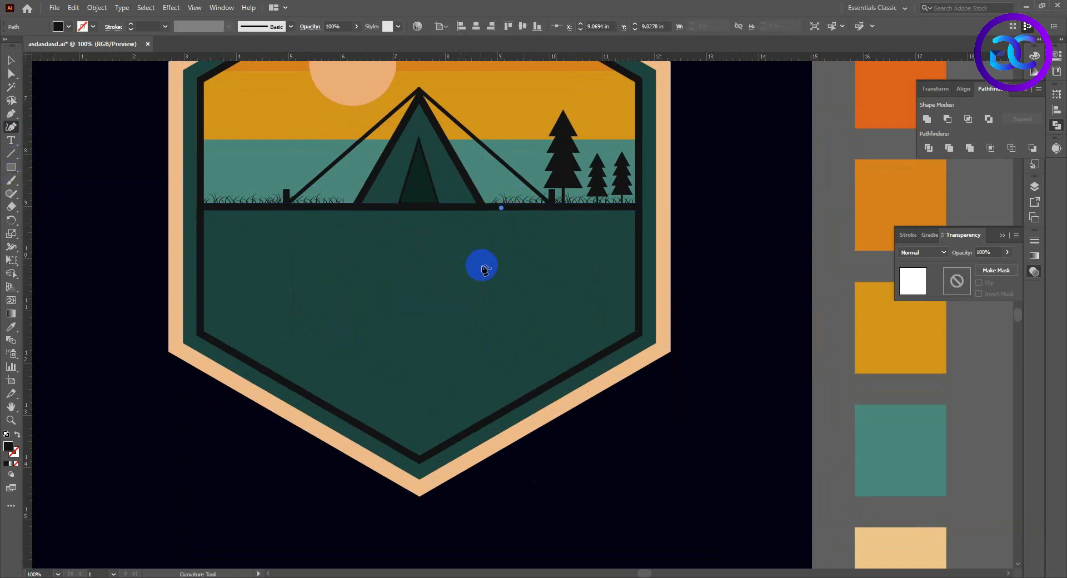
Try to curve the path down through the green foreground to the lower right inner border, and undo back to its starting point.
click(481, 278)
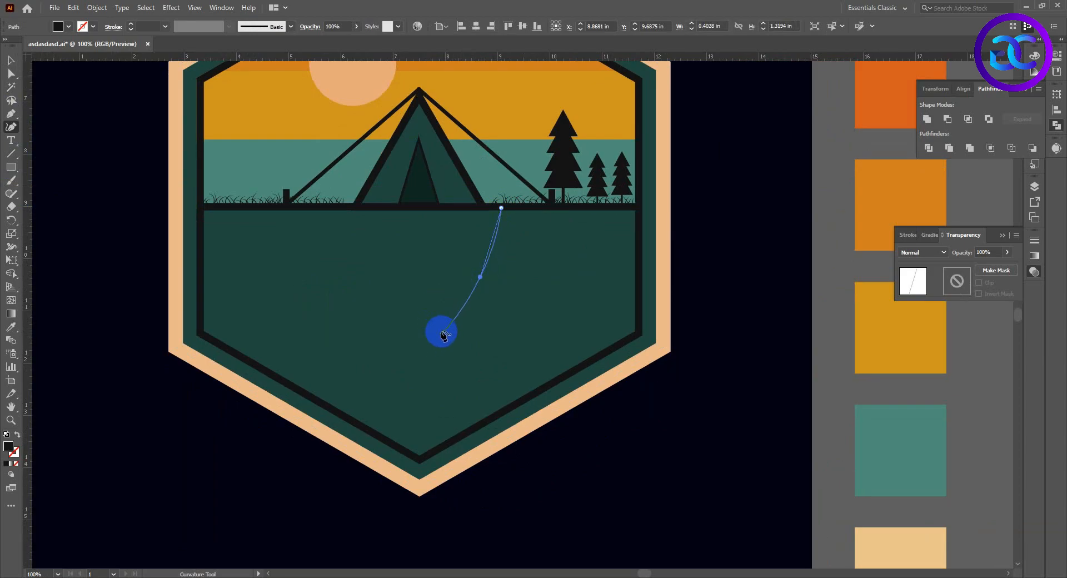
click(447, 320)
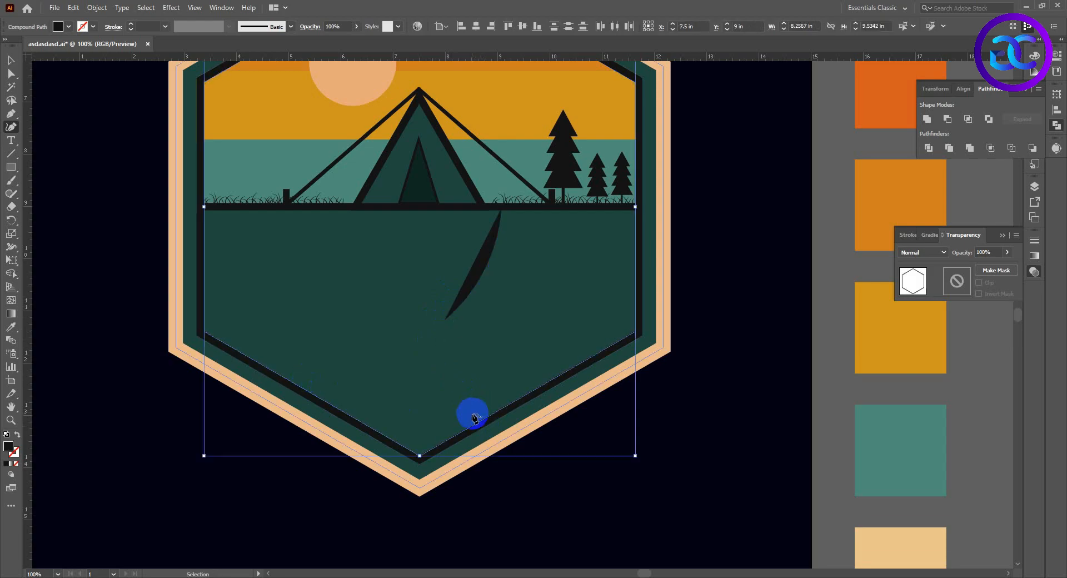
scroll(489, 427, up, 2)
click(491, 424)
scroll(469, 398, down, 1)
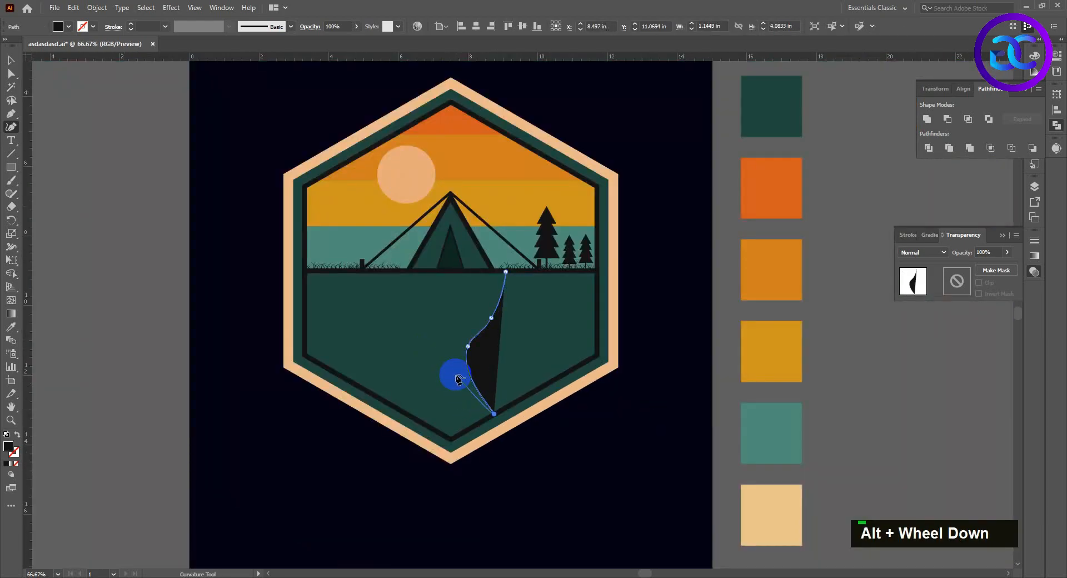
key(ctrl+z)
key(ctrl+z)
scroll(499, 331, up, 1)
key(ctrl+z)
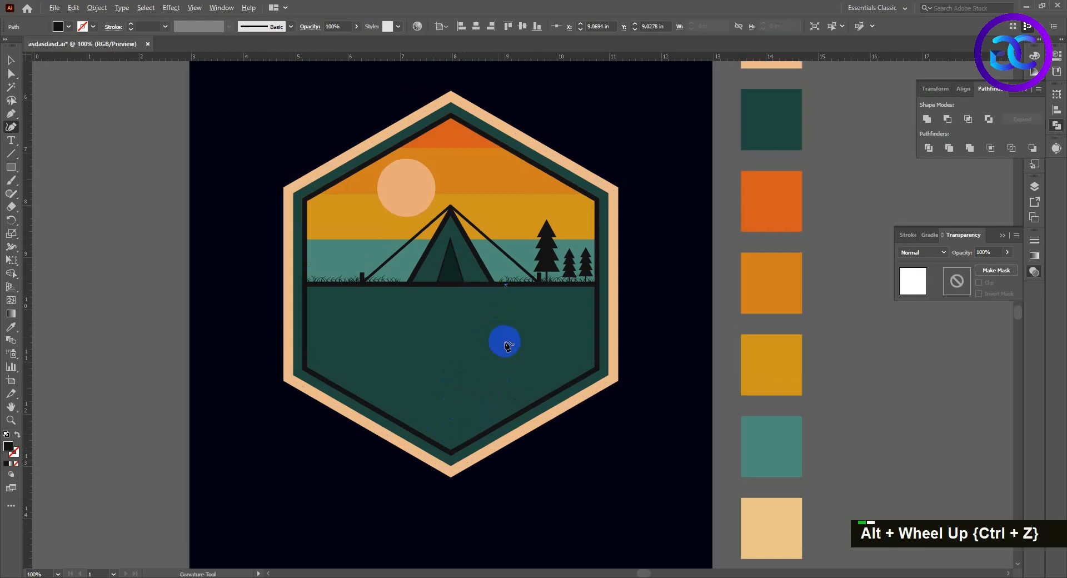
Undo the curve's starting point on the ground line beside the tent.
scroll(504, 344, up, 1)
drag(505, 343, 507, 309)
key(ctrl+z)
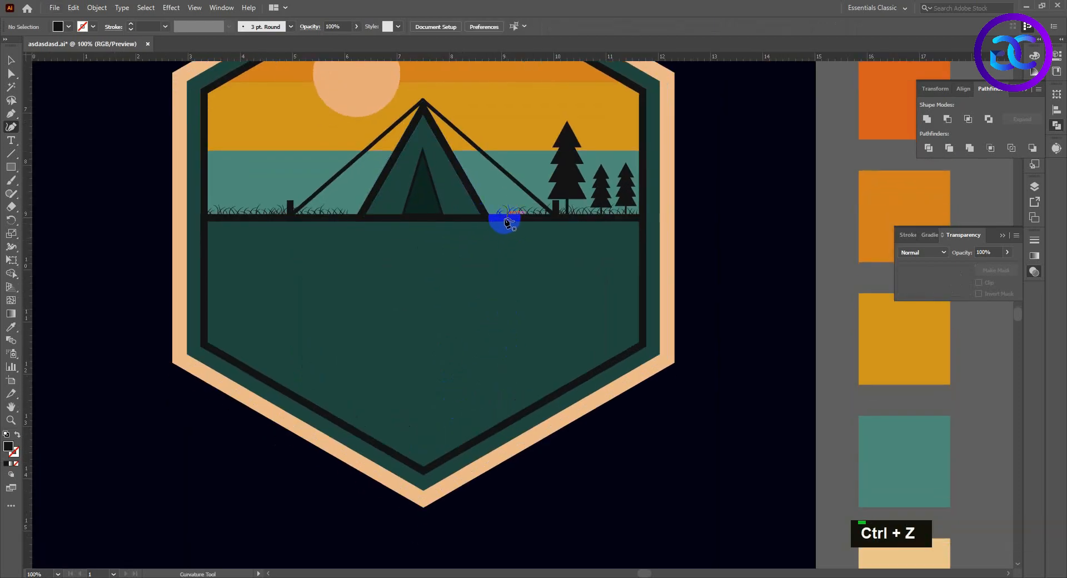
Nudge the tent outline slightly upward so its base aligns with the lower edge of the ground line.
scroll(496, 222, up, 2)
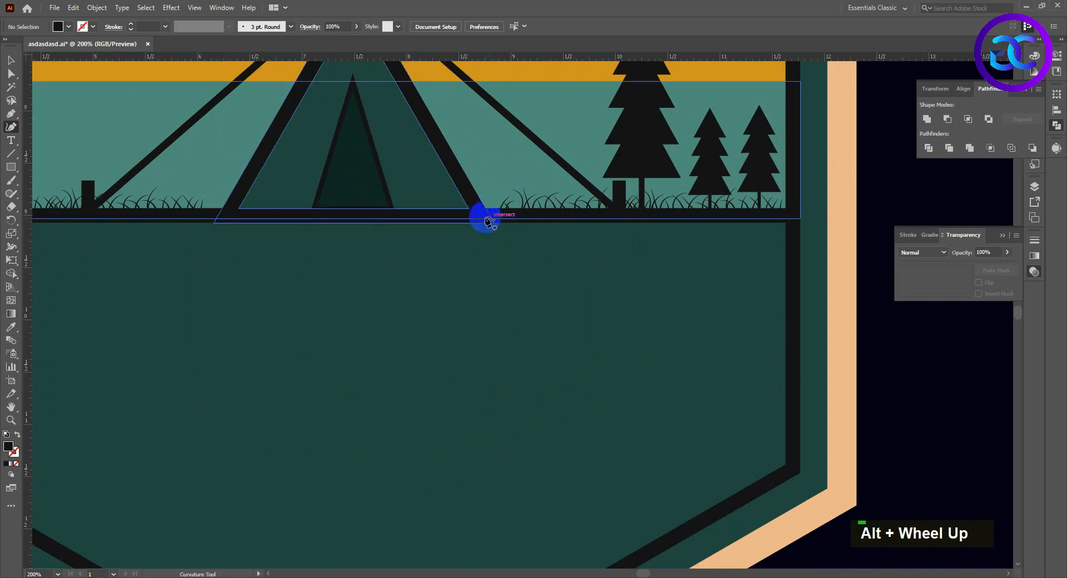
scroll(421, 218, up, 2)
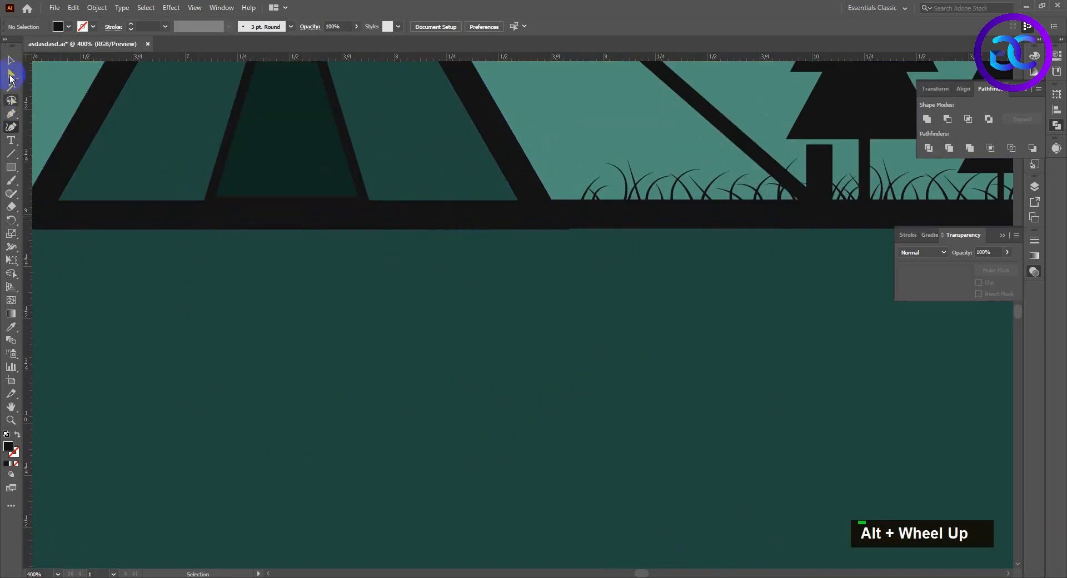
click(393, 227)
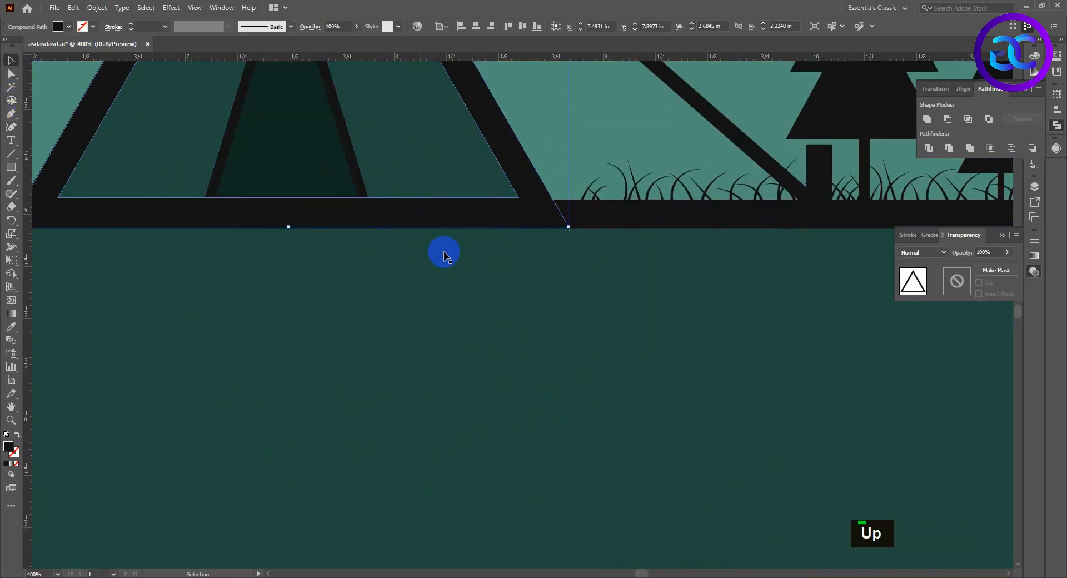
scroll(504, 254, down, 3)
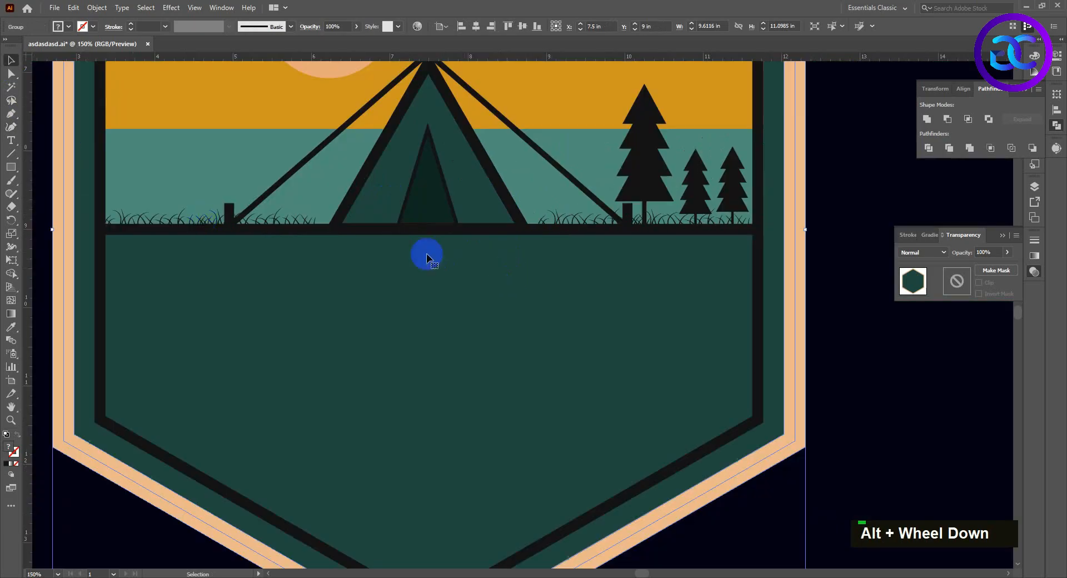
Draw an S-shaped Curvature path, about 1.06 in wide and 3.76 in tall, from the tent's right base corner to the lower right inner border.
click(18, 123)
scroll(531, 222, down, 2)
scroll(555, 232, up, 2)
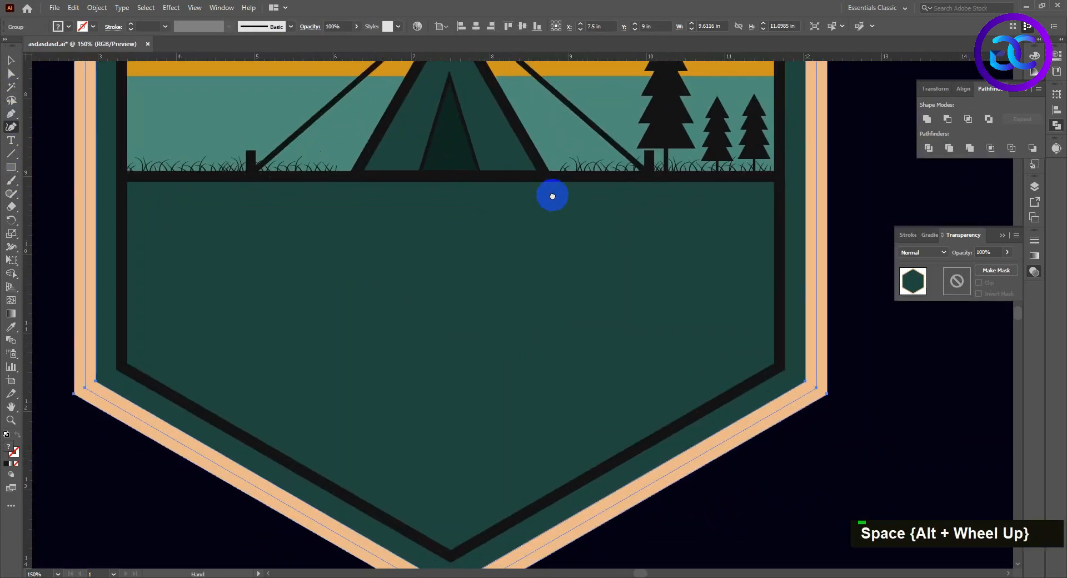
drag(552, 196, 539, 148)
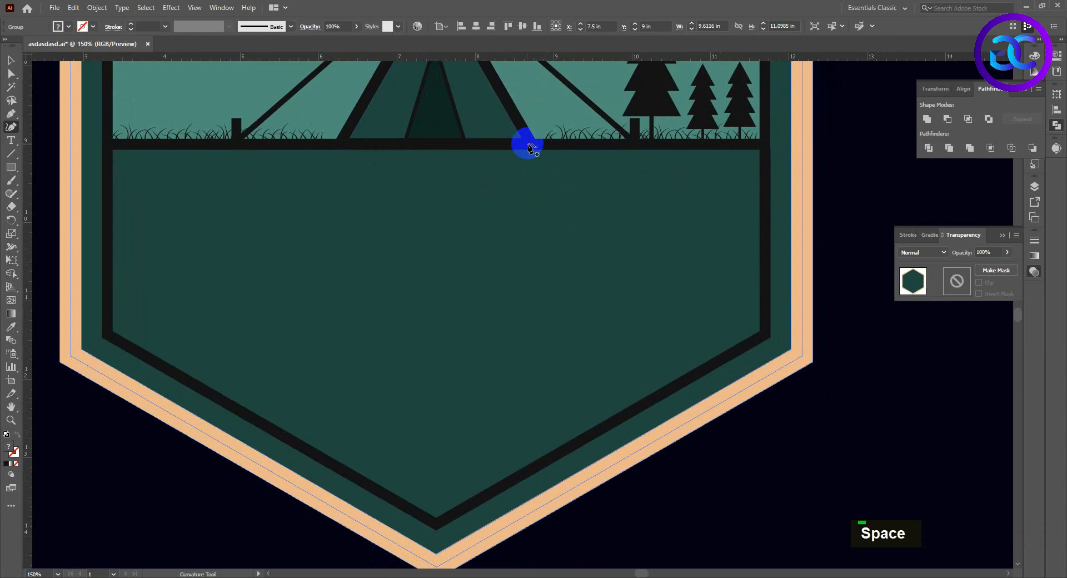
click(528, 145)
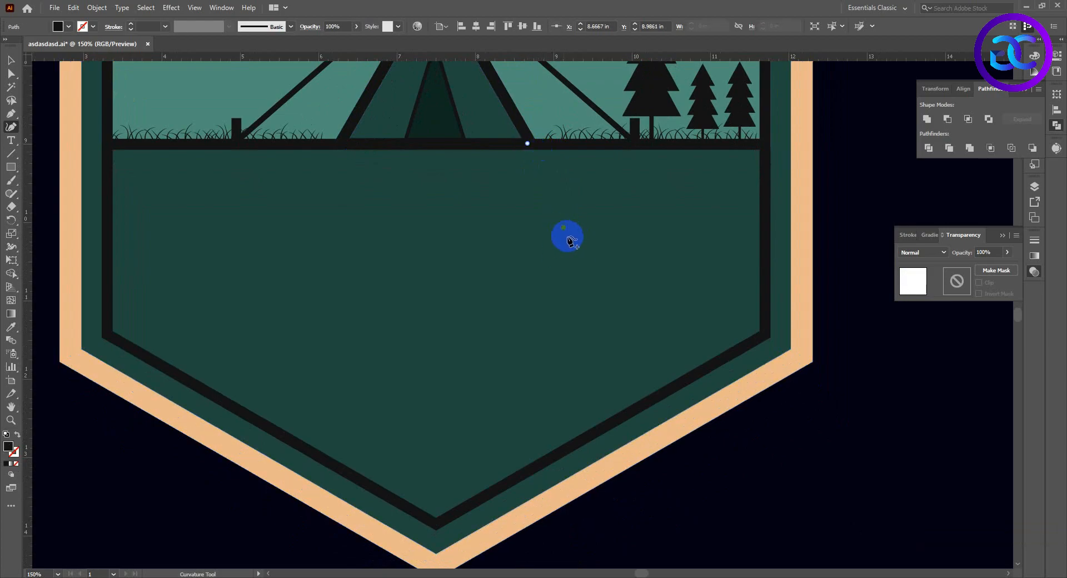
click(563, 227)
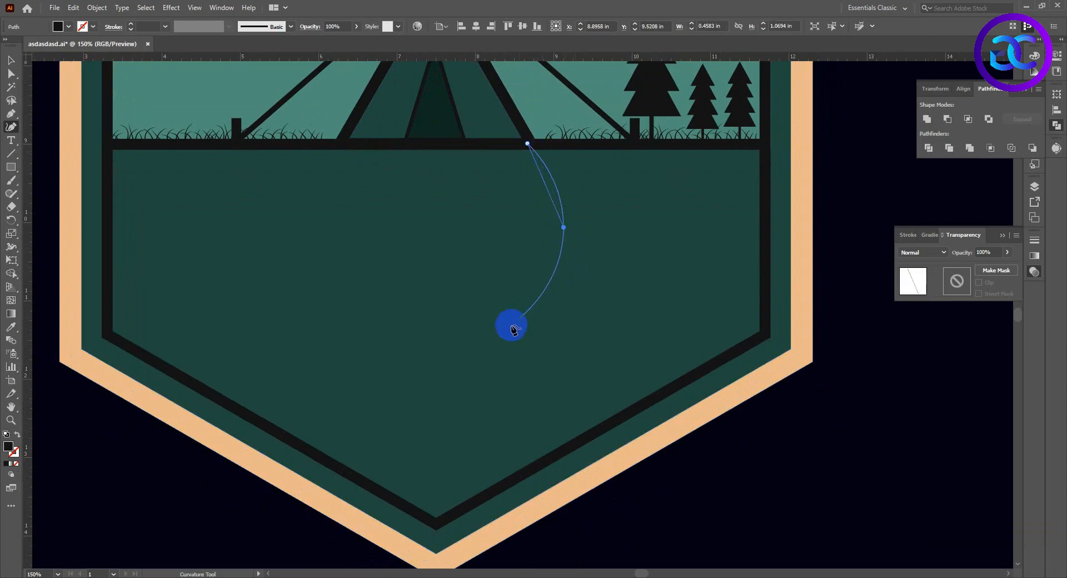
click(502, 298)
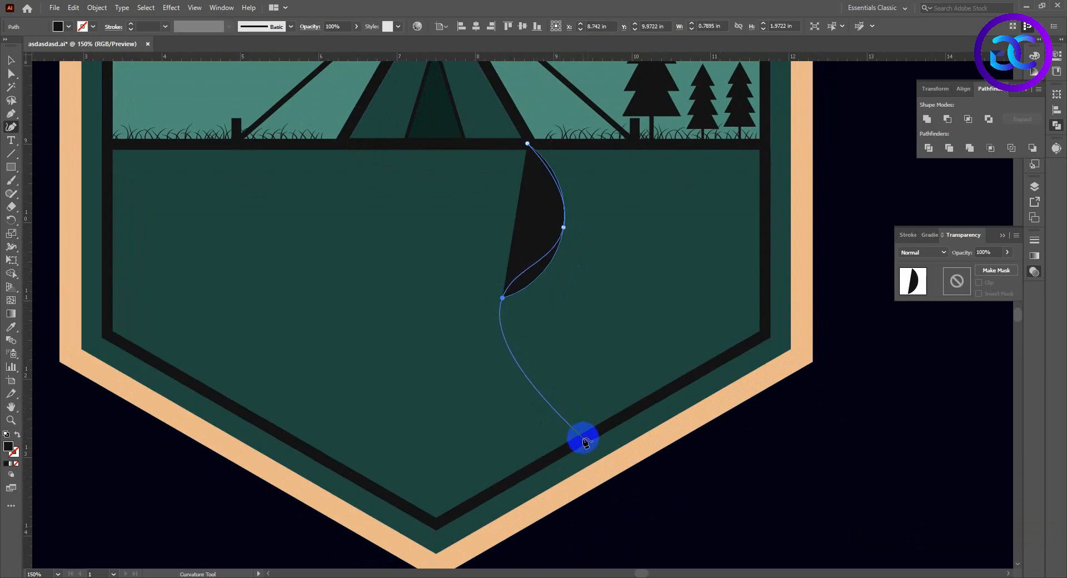
click(583, 439)
Set the fill of the S-shaped path to None.
click(10, 60)
click(69, 26)
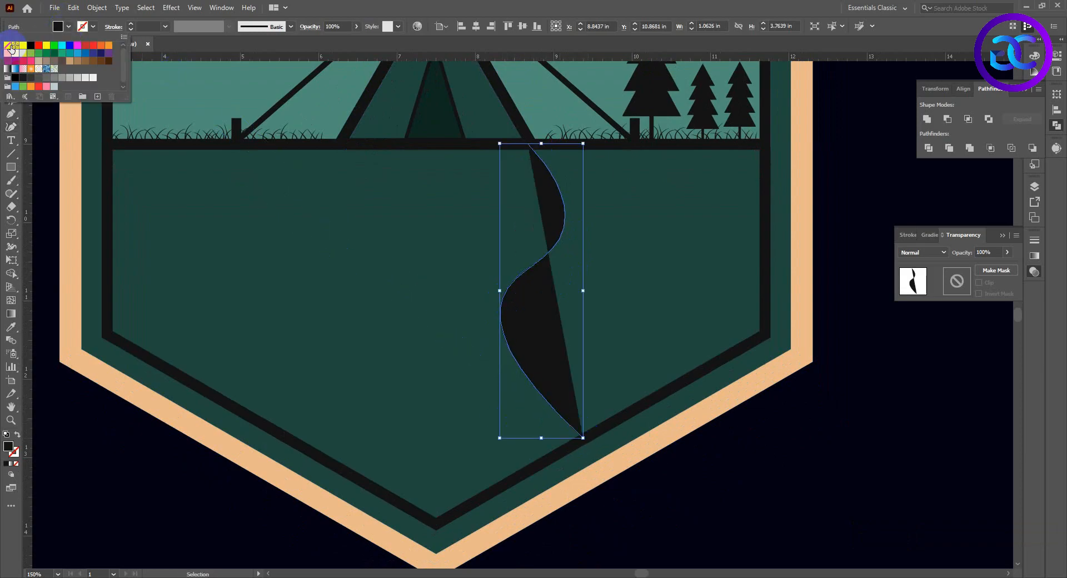
click(11, 48)
double_click(570, 260)
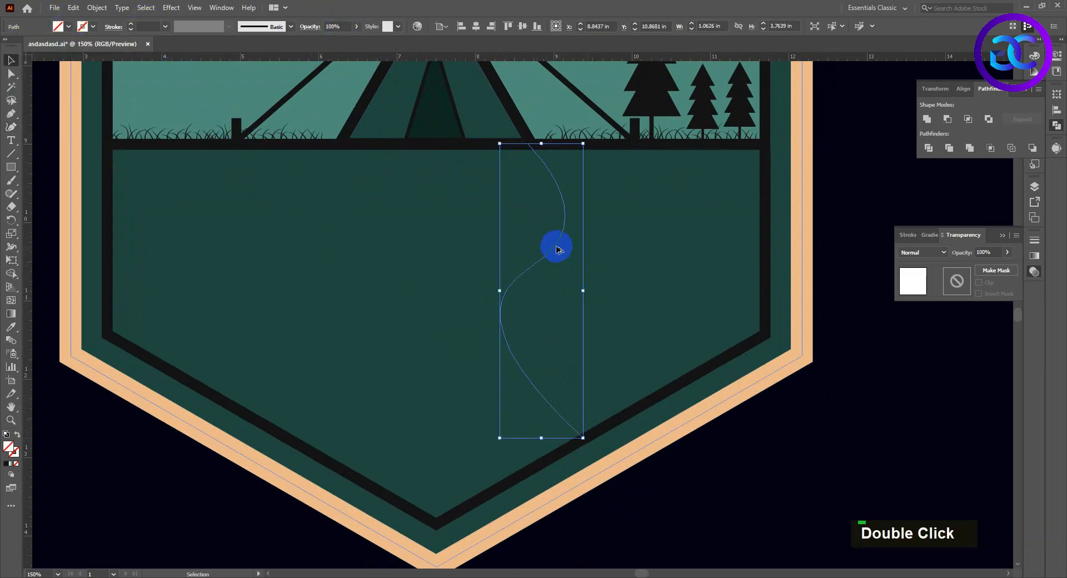
Duplicate the winding path horizontally to its right and move the copy's lower endpoint up onto the sloping black border.
drag(557, 249, 618, 245)
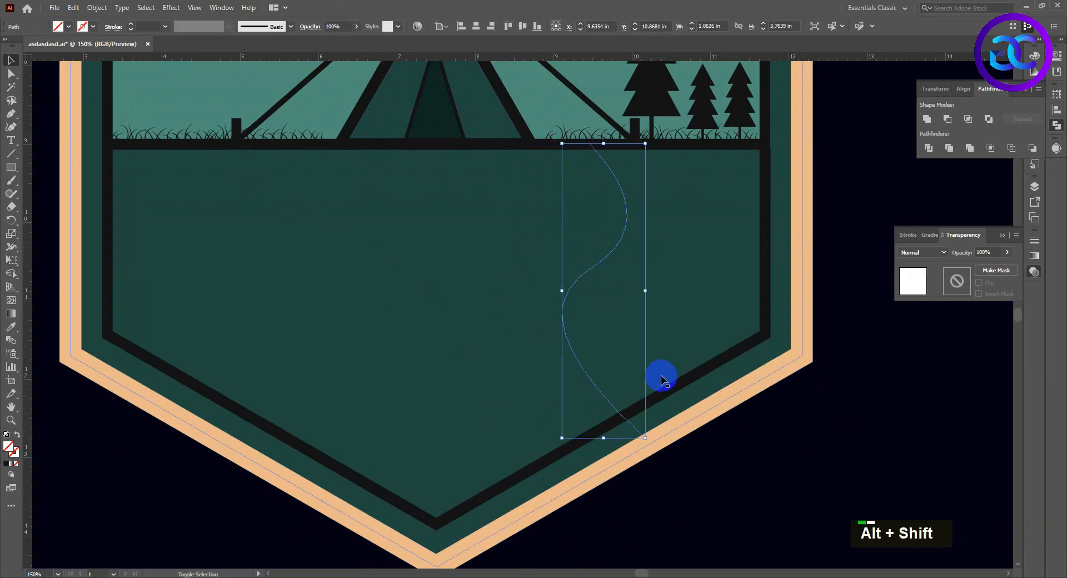
click(10, 73)
click(642, 439)
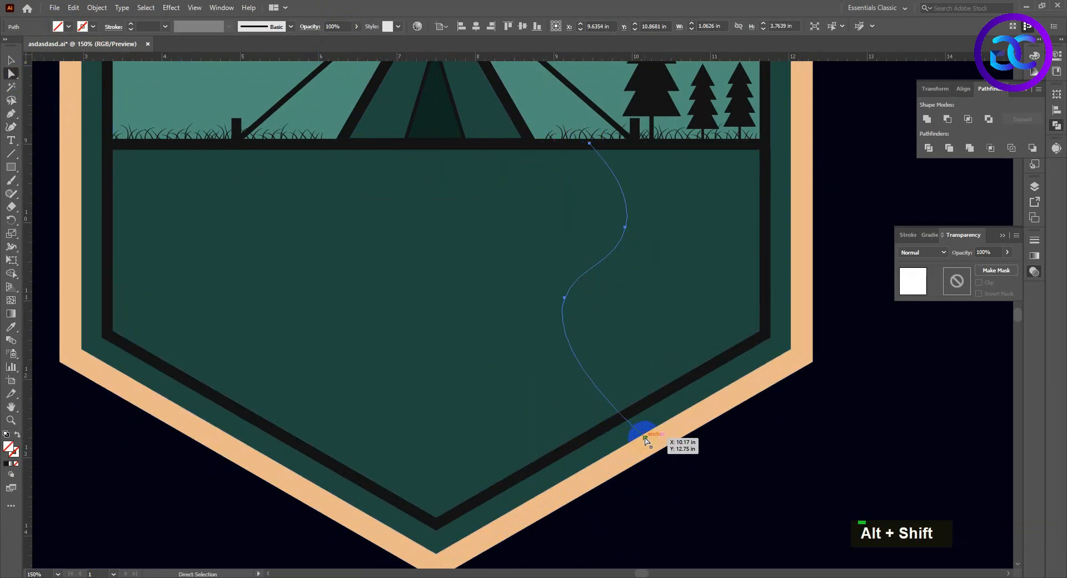
drag(645, 440, 625, 418)
key(v)
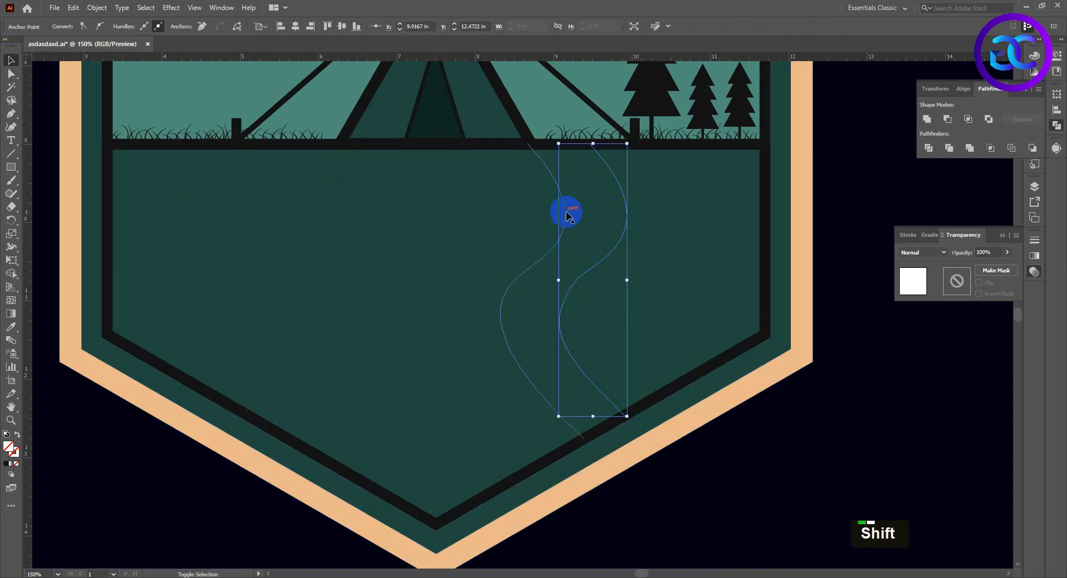
Set the stroke weight of both winding paths to 10 pt.
shift+click(568, 215)
scroll(497, 260, down, 3)
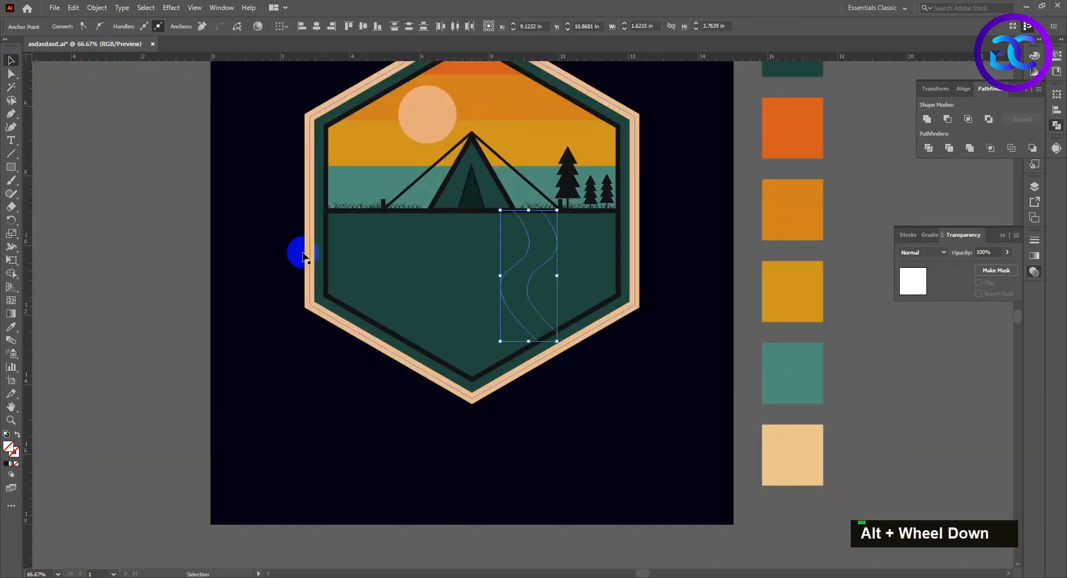
click(494, 255)
click(524, 252)
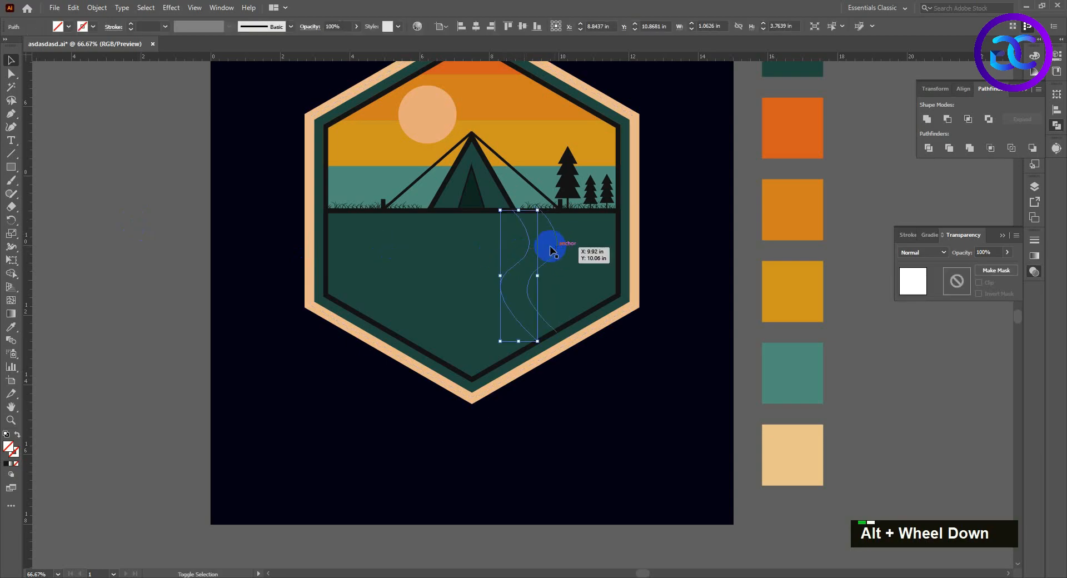
shift+click(557, 250)
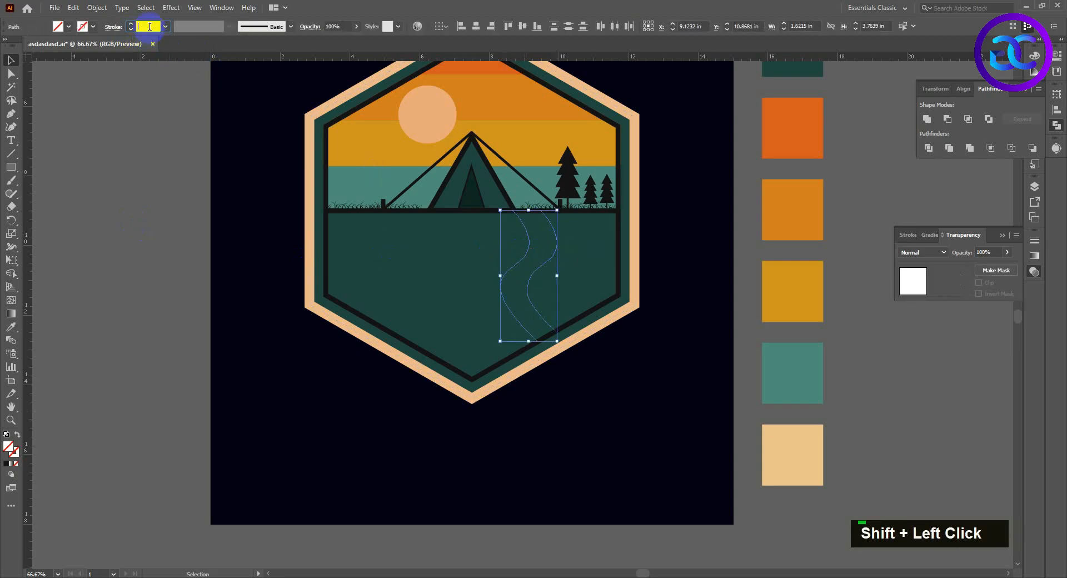
text(10)
key(Return)
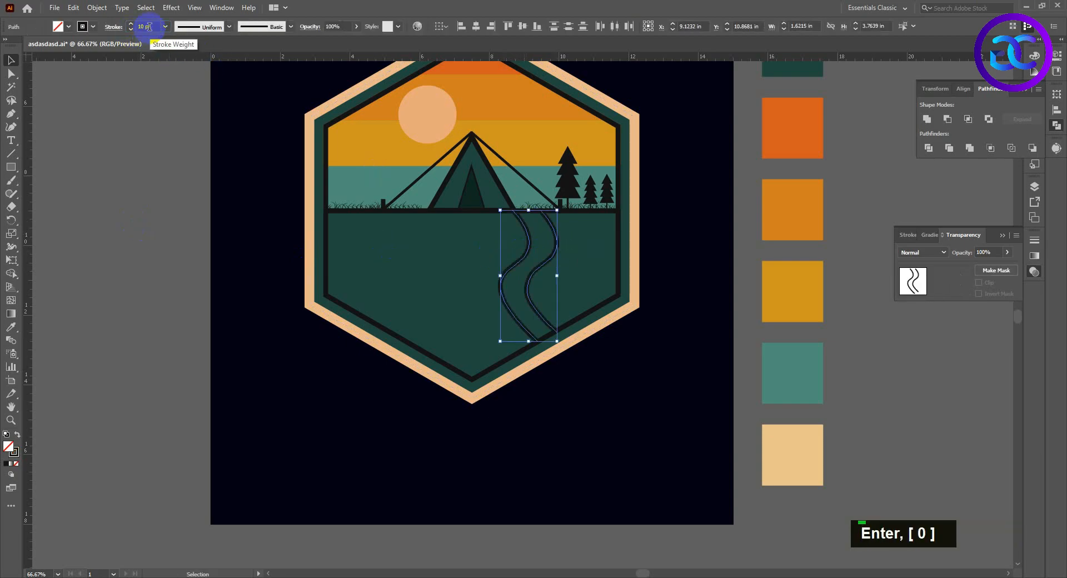
Set the stroke weight of both winding road lines to 8 pt.
click(145, 111)
scroll(543, 209, up, 1)
click(565, 262)
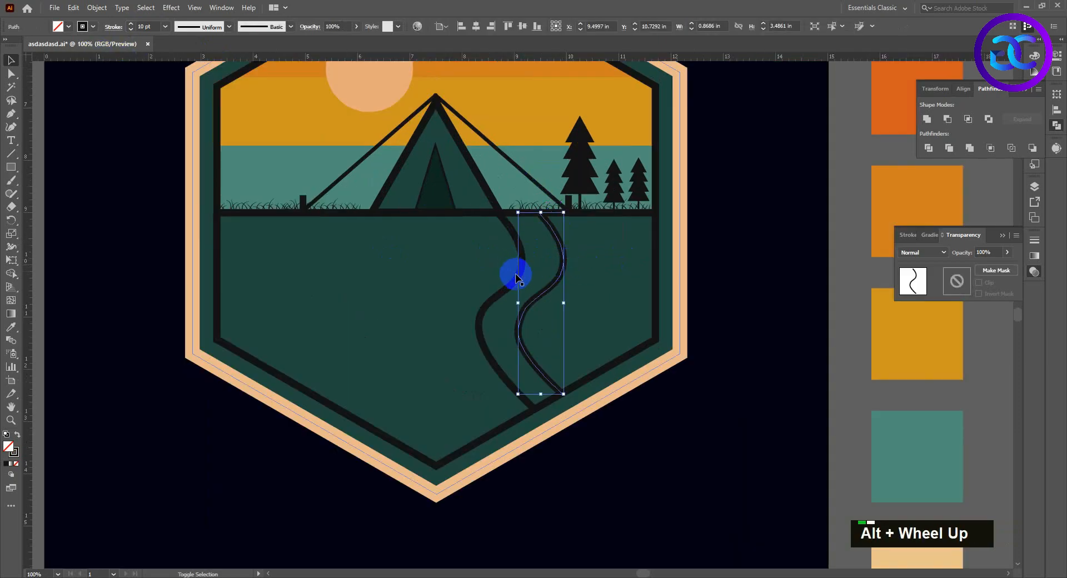
shift+click(512, 285)
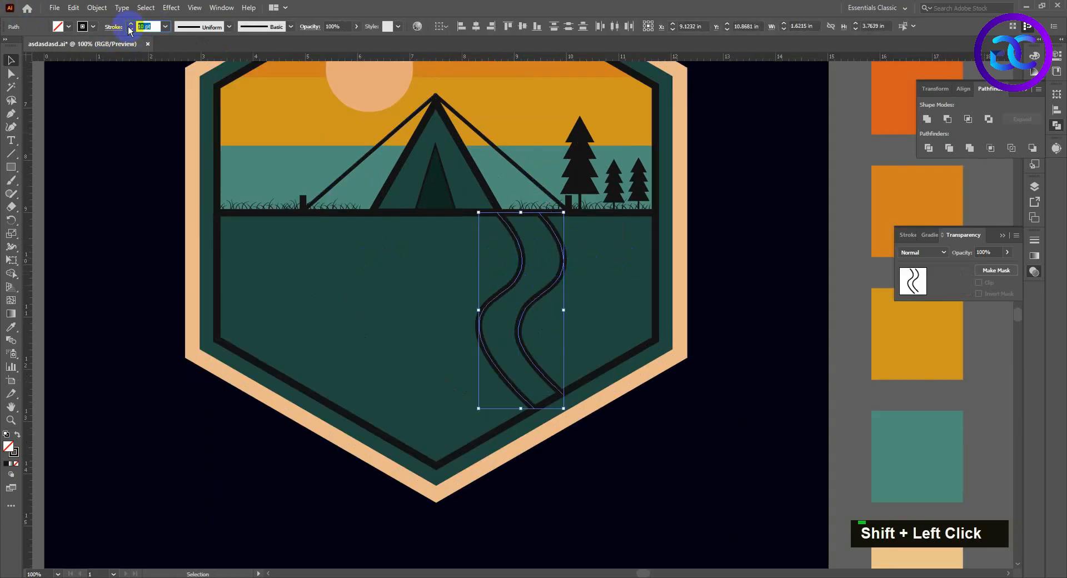
text(5)
key(Return)
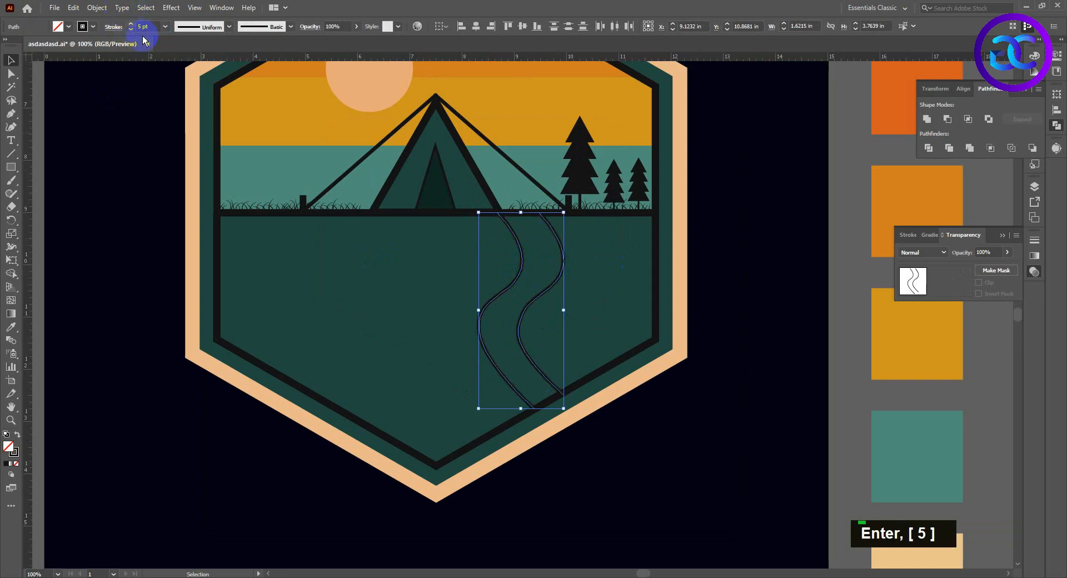
key(Return)
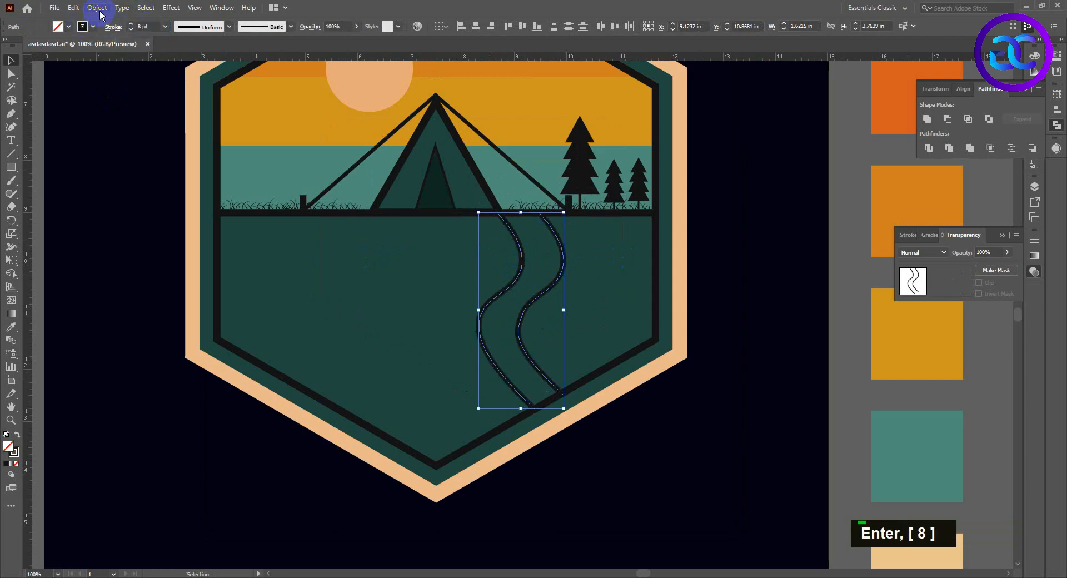
Expand the strokes of both road lines into filled shapes and deselect them.
click(97, 8)
click(108, 136)
click(500, 358)
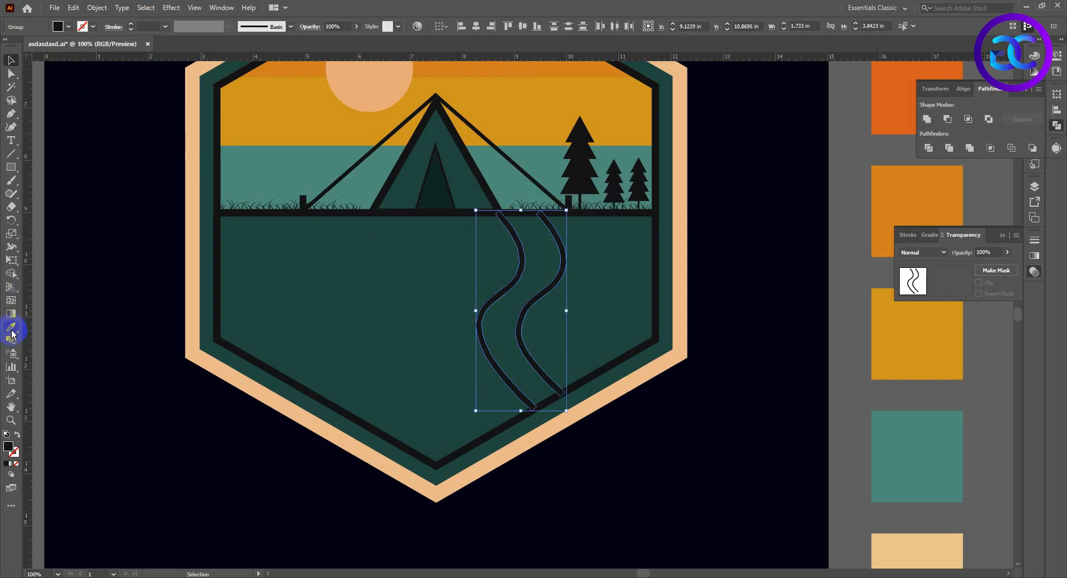
click(11, 329)
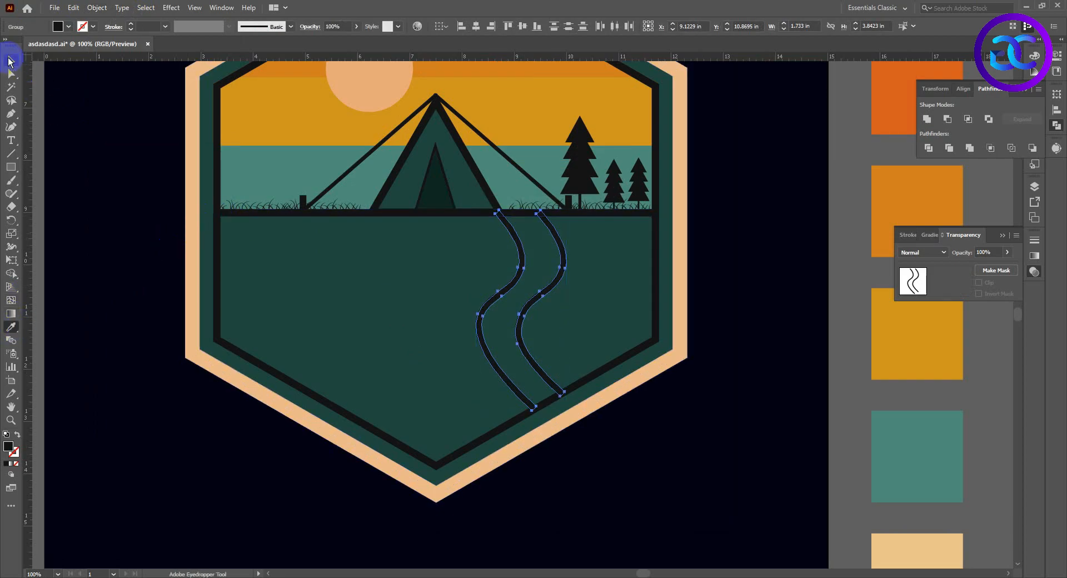
click(10, 60)
double_click(163, 176)
Copy the large pine tree to the lower border beside the road and scale it down to about 0.64 by 1.53 in.
scroll(210, 210, down, 1)
drag(209, 209, 211, 249)
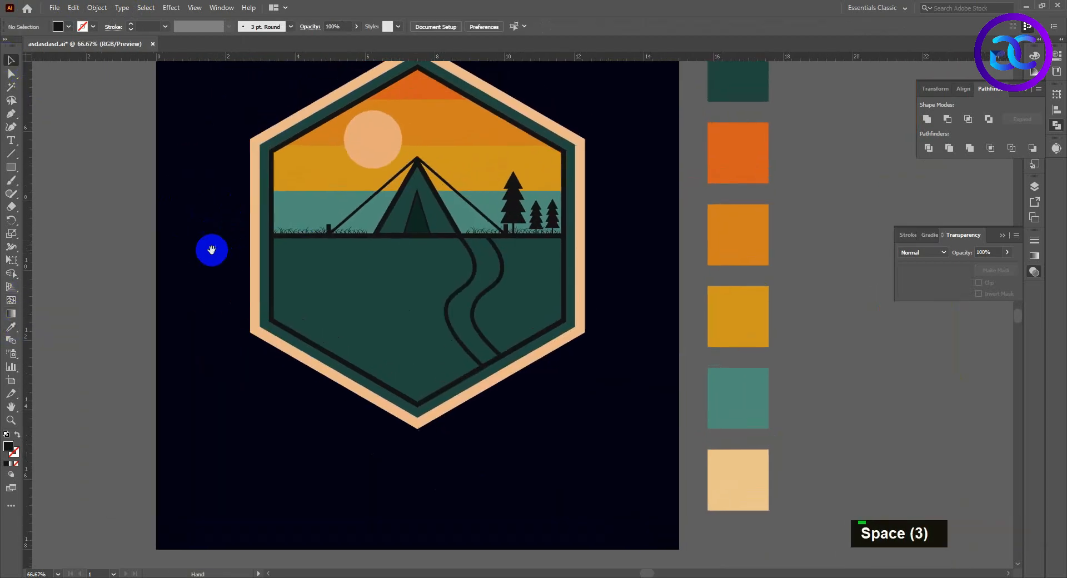
click(489, 198)
scroll(507, 158, up, 1)
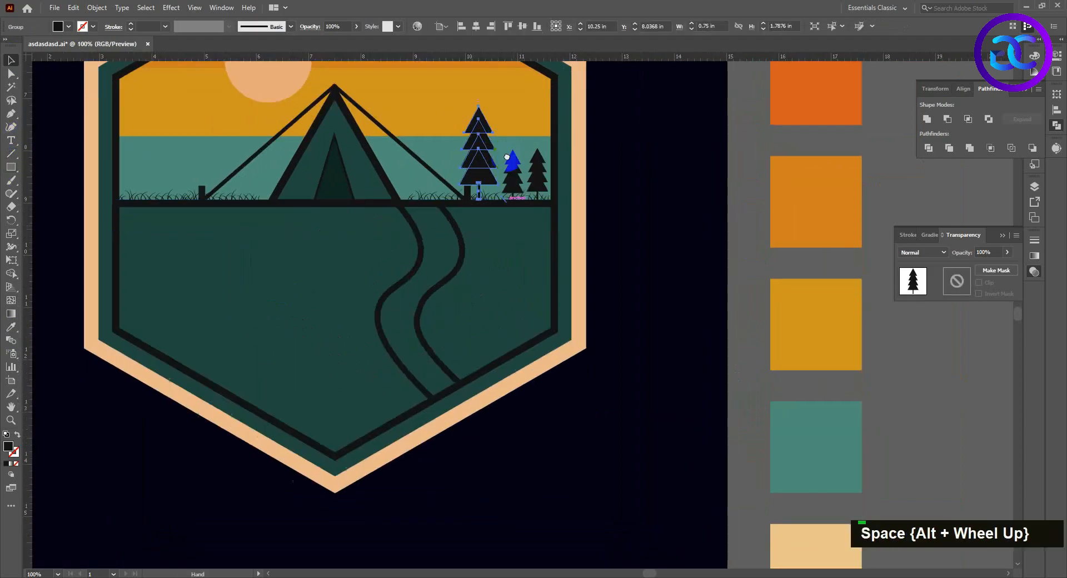
drag(507, 157, 465, 296)
drag(485, 241, 480, 255)
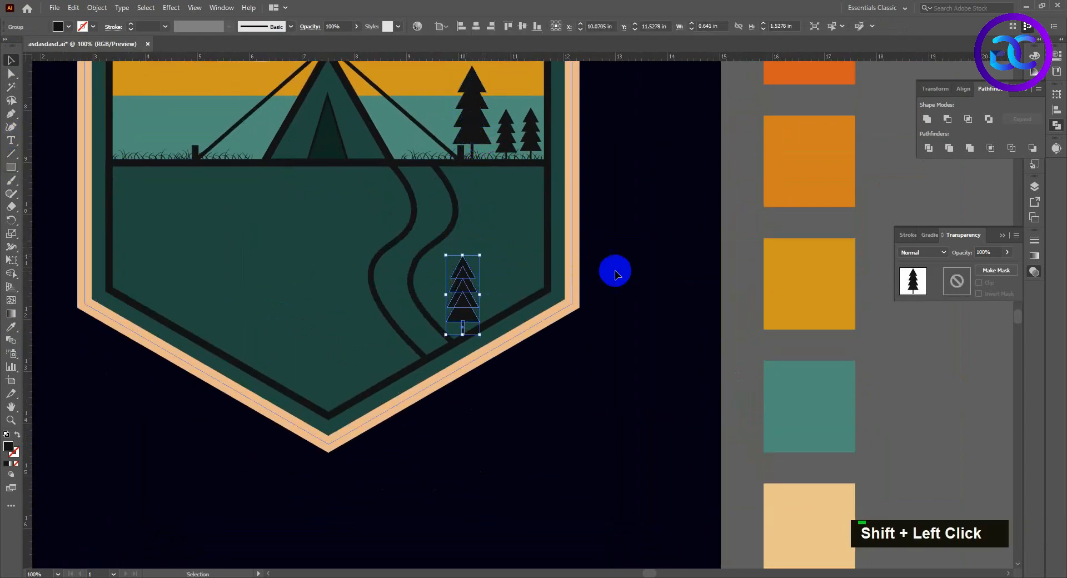
click(750, 260)
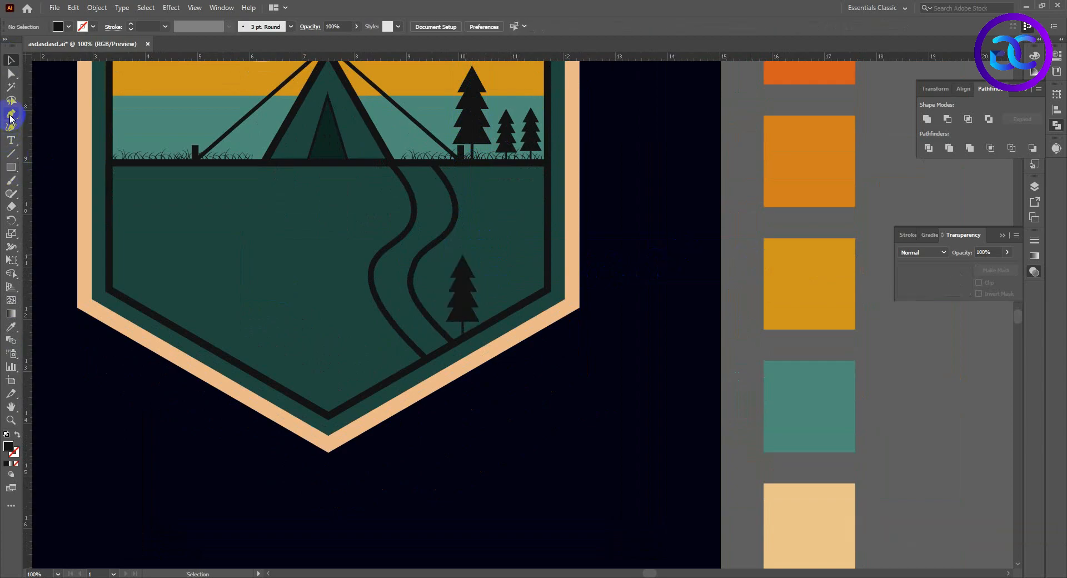
Create a three-sided polygon with a 3.1434 in radius and shrink it into a tall, narrow triangle.
right_click(10, 167)
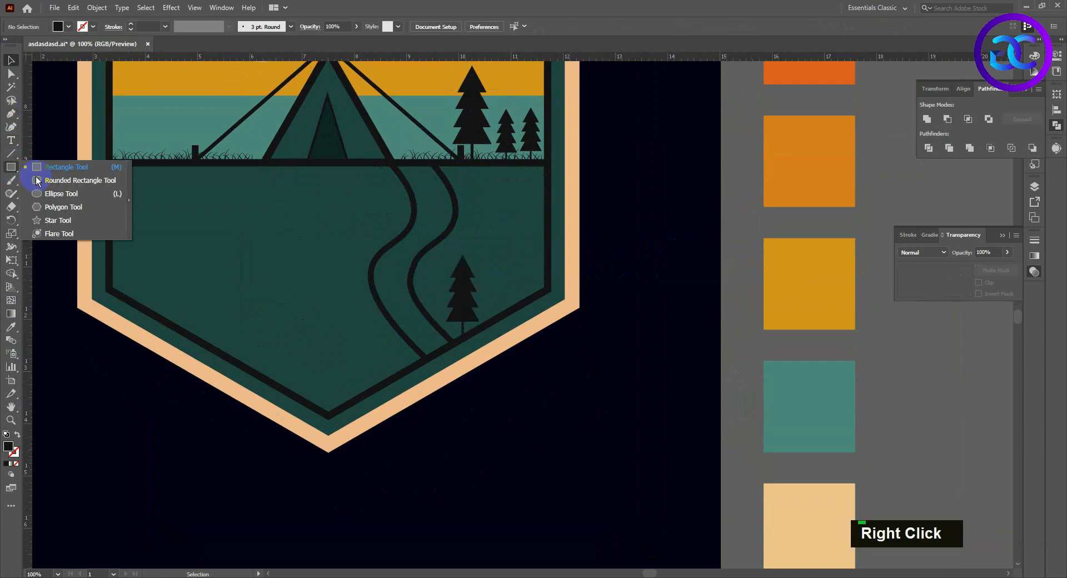
click(50, 210)
click(620, 266)
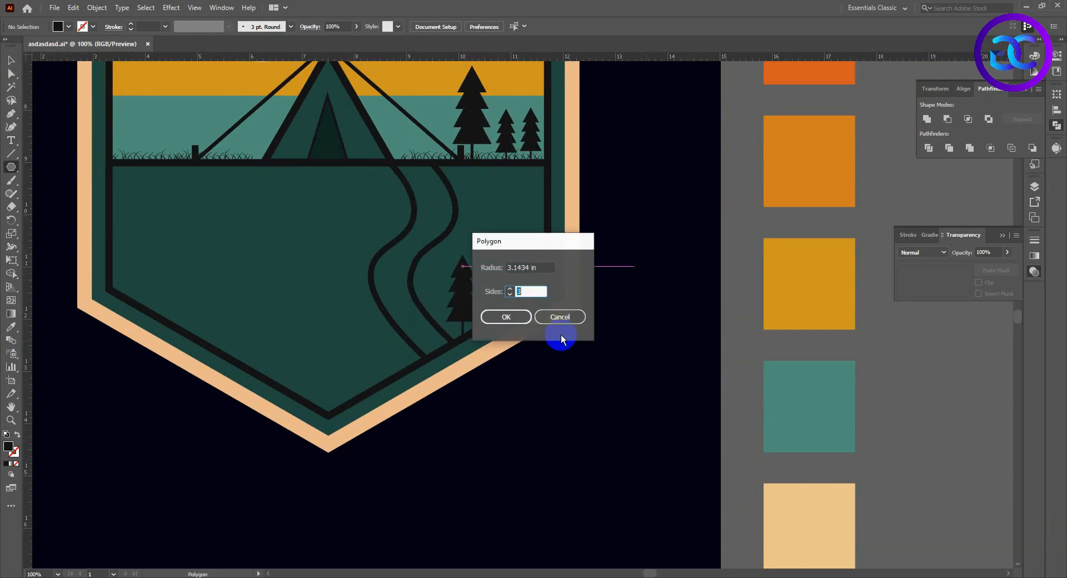
click(506, 318)
key(v)
drag(774, 102, 715, 174)
drag(714, 240, 621, 245)
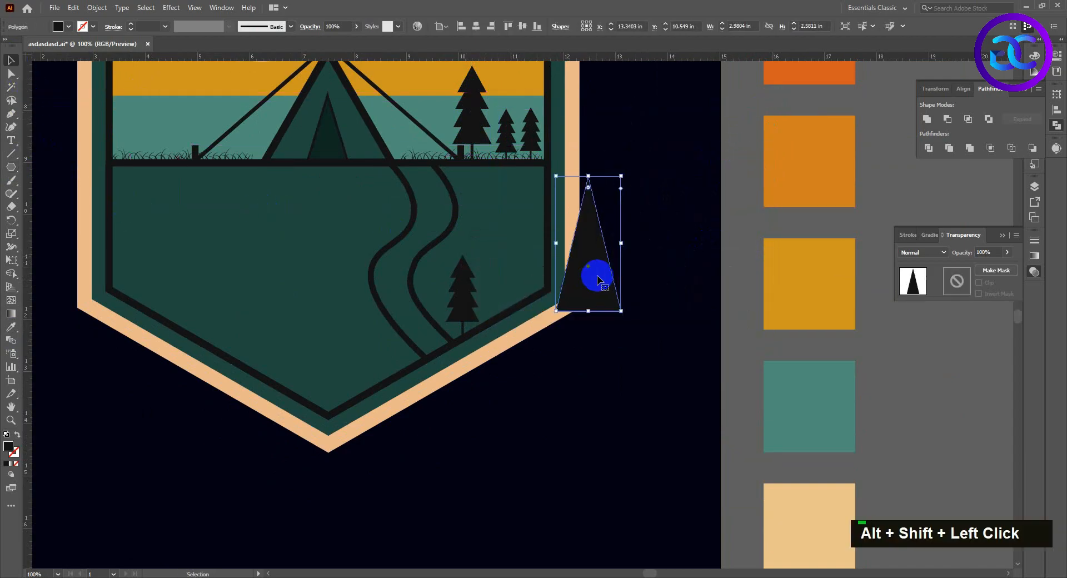
Place the triangle to the right of the lower pine tree, scaled down and slightly tilted, and round its corners.
drag(601, 279, 482, 280)
scroll(507, 193, up, 1)
drag(512, 158, 490, 190)
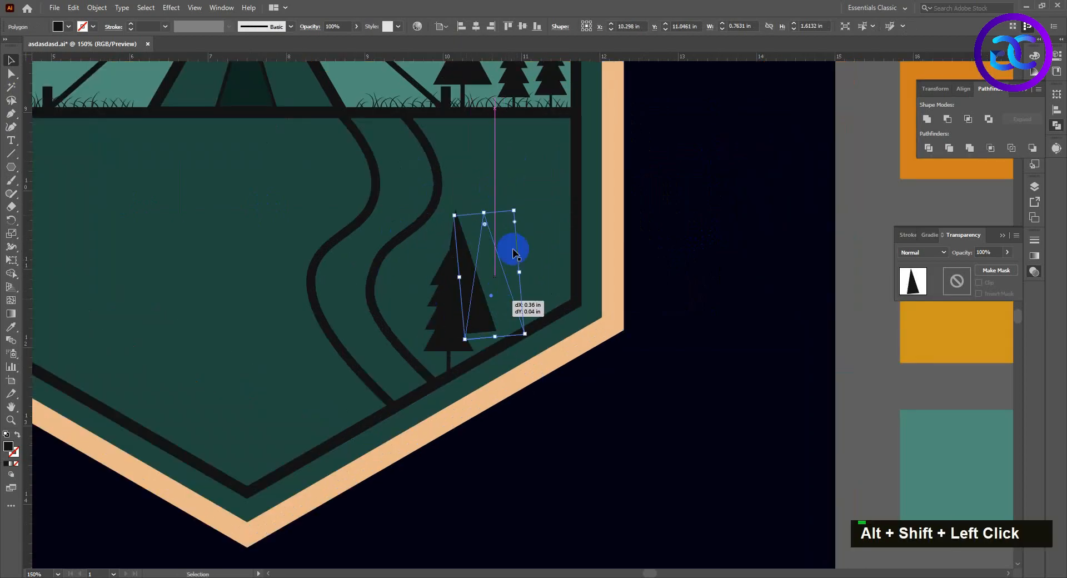
drag(513, 248, 513, 249)
drag(495, 296, 535, 286)
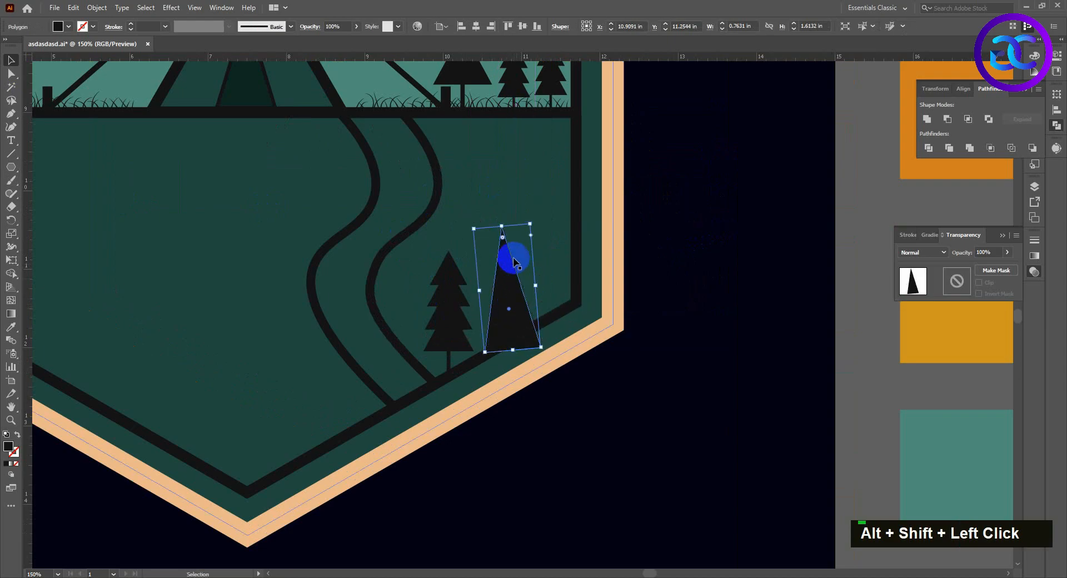
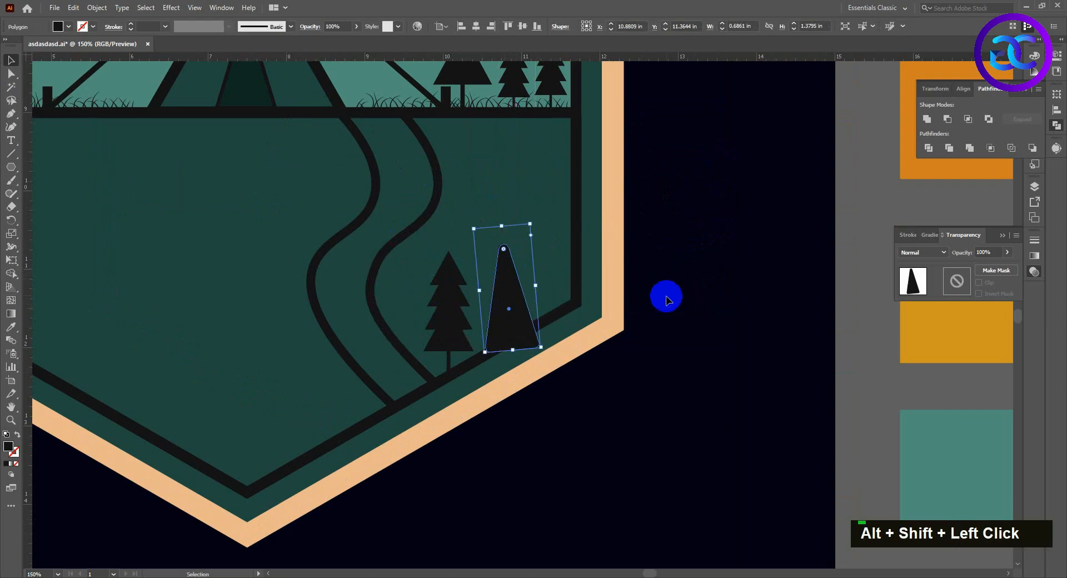
click(664, 295)
Duplicate the rounded triangle into the badge's lower-right corner and enlarge the copy to about 0.83 by 1.66 in.
scroll(594, 305, down, 1)
scroll(519, 338, up, 2)
drag(501, 343, 575, 301)
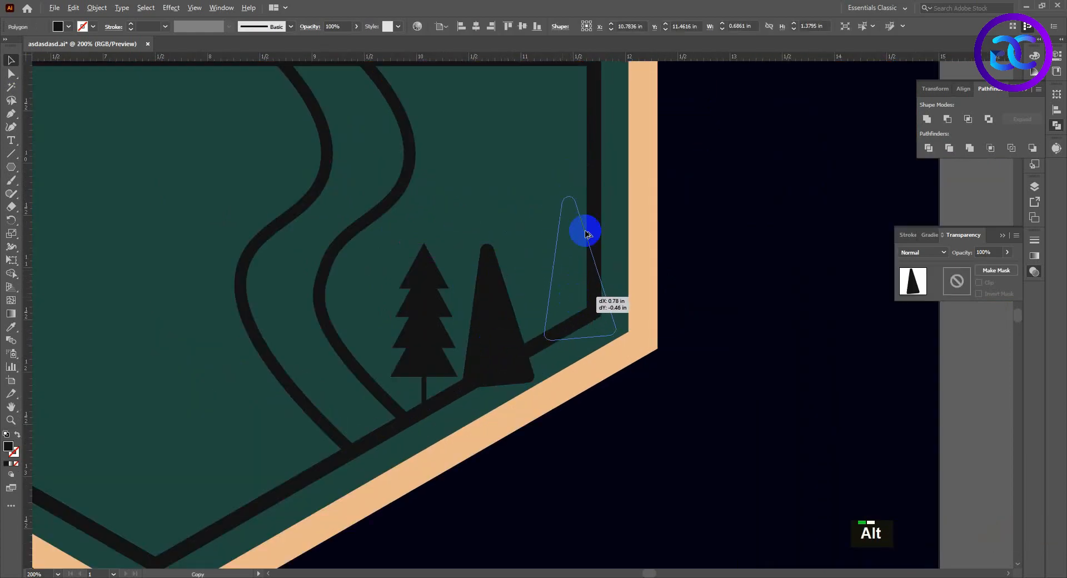
drag(603, 168, 625, 139)
drag(590, 214, 567, 233)
drag(561, 271, 565, 281)
Trim away the parts of both rounded triangles that extend outside the inner black border using the Shape Builder.
shift+click(283, 291)
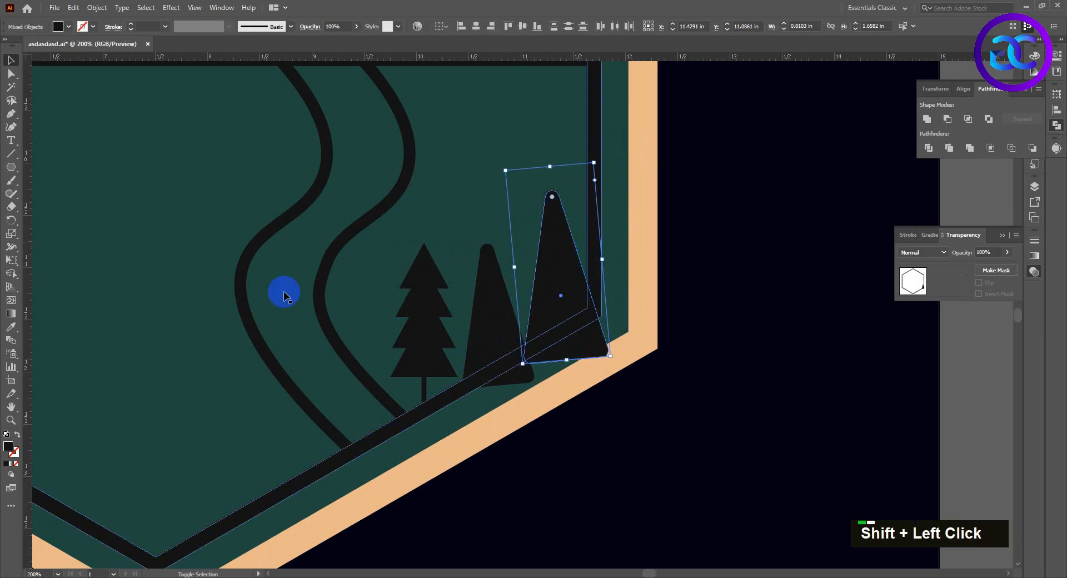
click(11, 273)
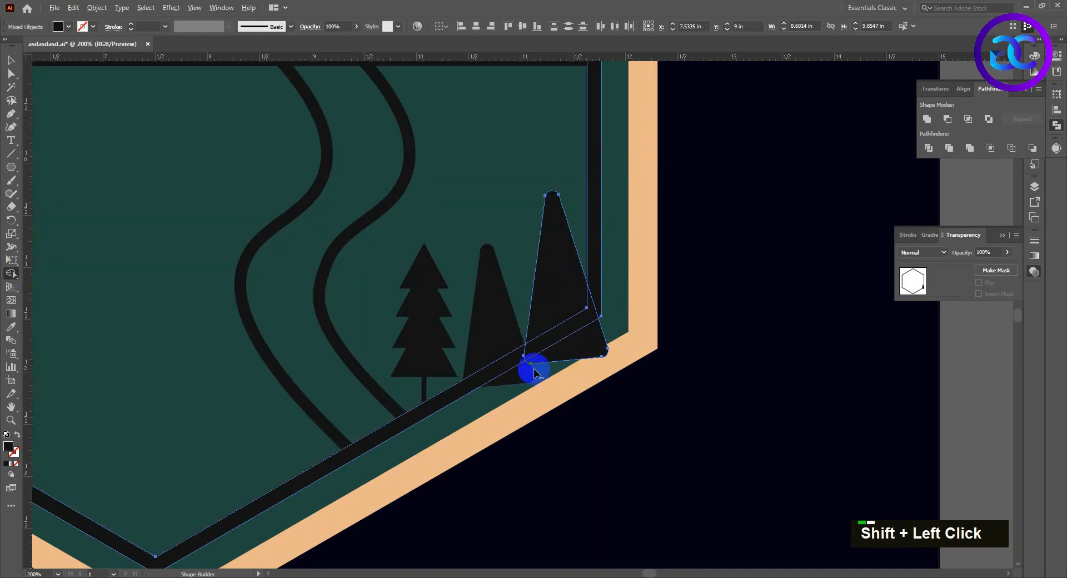
click(11, 62)
shift+click(482, 324)
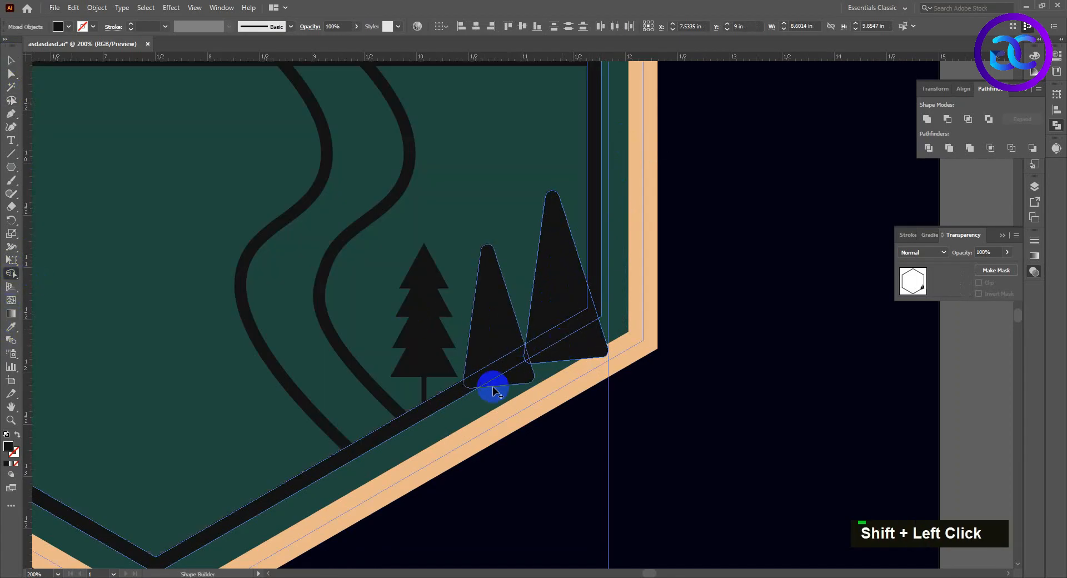
alt+click(522, 380)
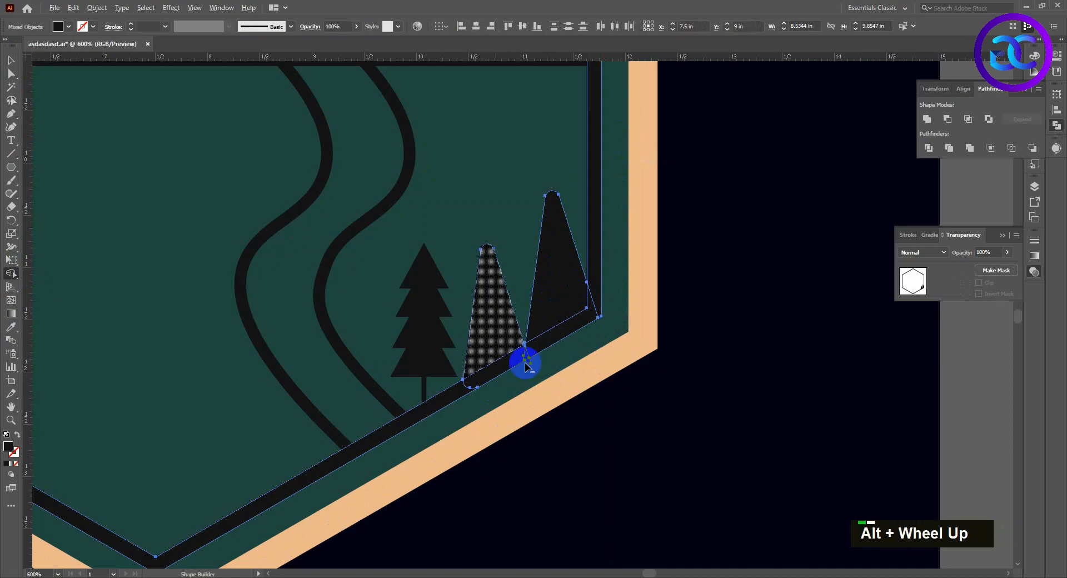
scroll(526, 362, up, 5)
alt+click(527, 358)
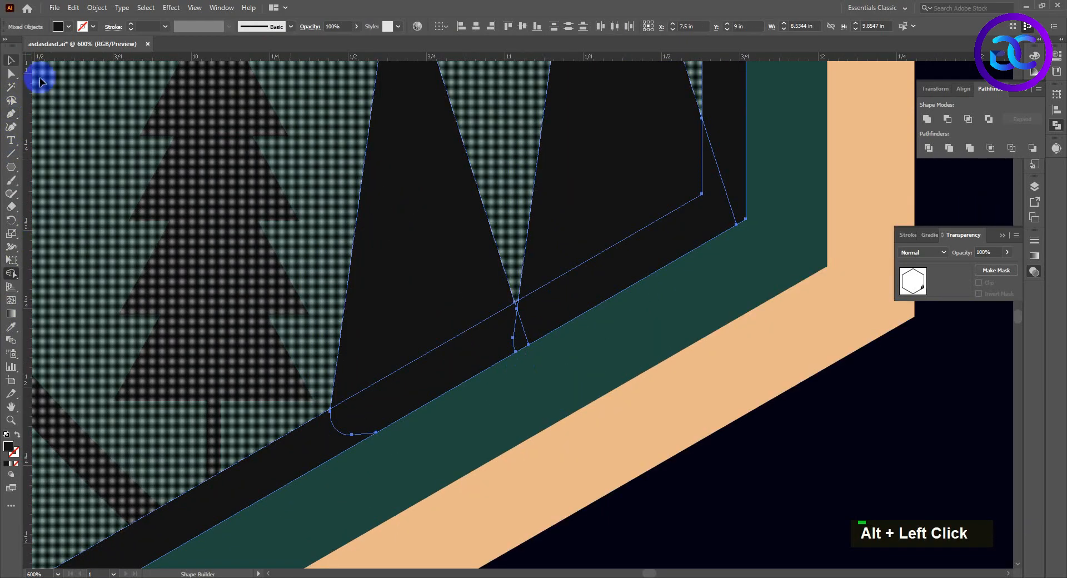
click(11, 60)
scroll(567, 282, down, 5)
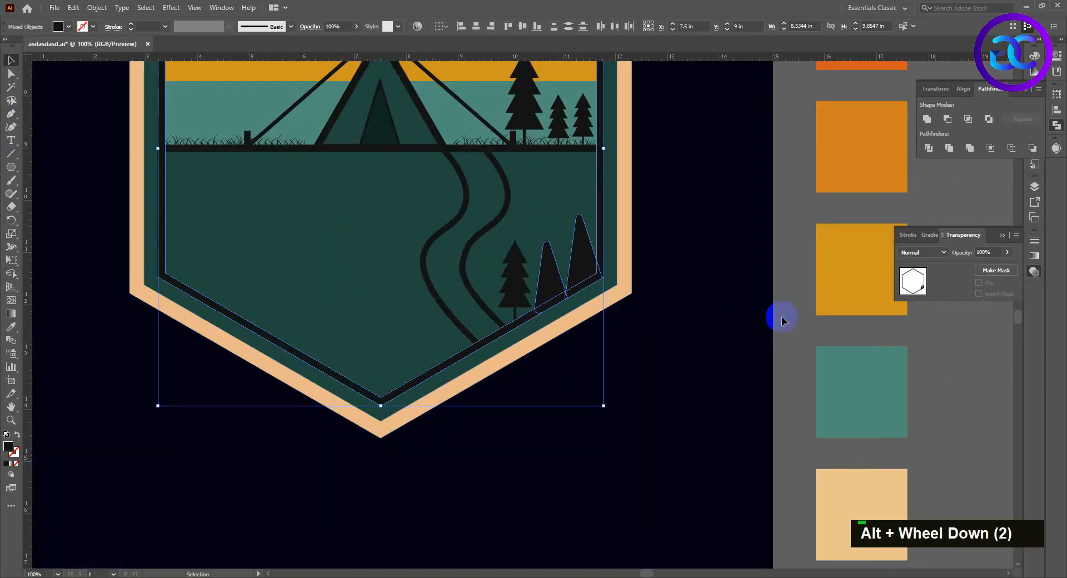
double_click(670, 325)
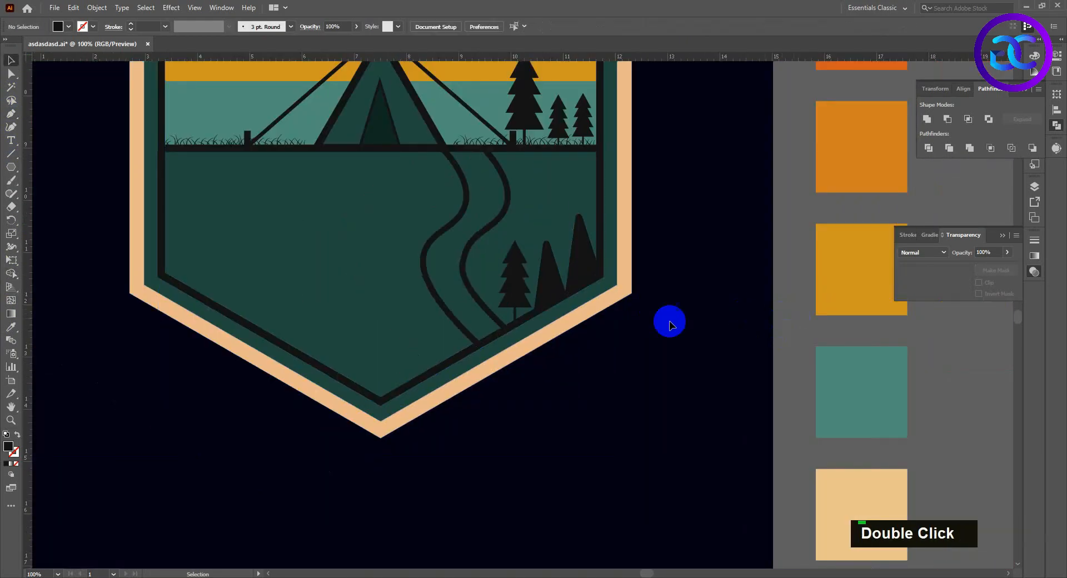
Copy the grass strip near the right tent stake down to the lower-right border and rotate it diagonally.
scroll(673, 306, down, 1)
key(space)
scroll(607, 293, up, 2)
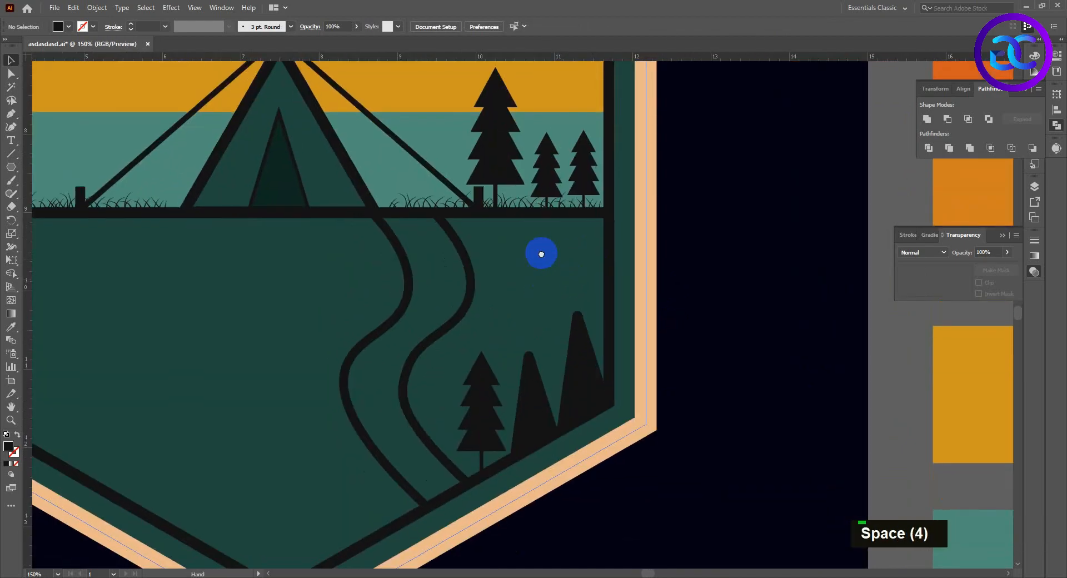
drag(541, 254, 541, 221)
click(507, 166)
drag(515, 178, 519, 356)
drag(596, 372, 564, 340)
Move the copied grass beneath the lower pine and rounded triangles, then rotate and enlarge it to follow the sloping border.
scroll(551, 387, up, 1)
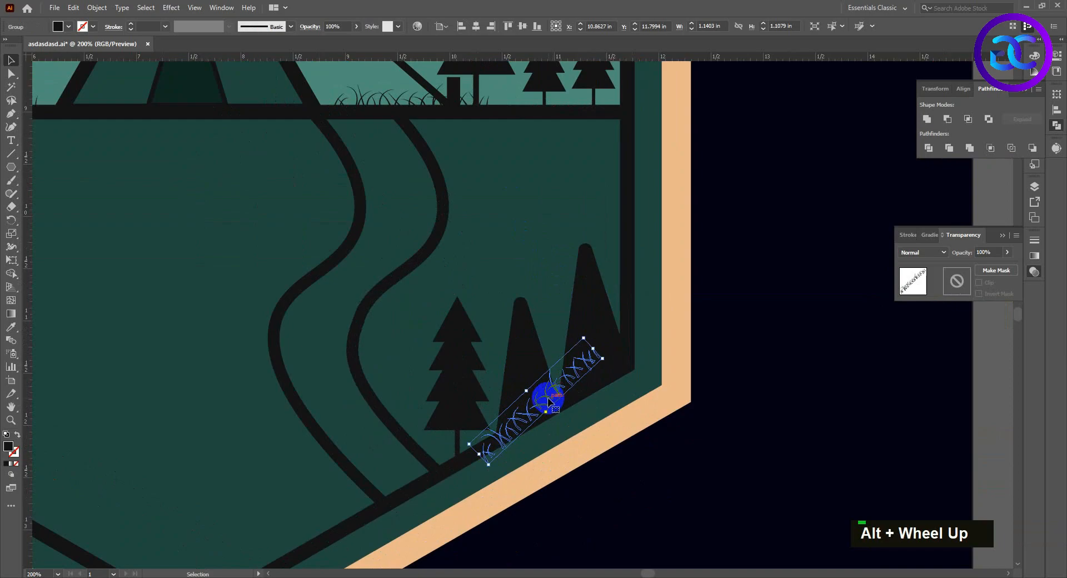
drag(545, 406, 471, 436)
drag(519, 363, 536, 381)
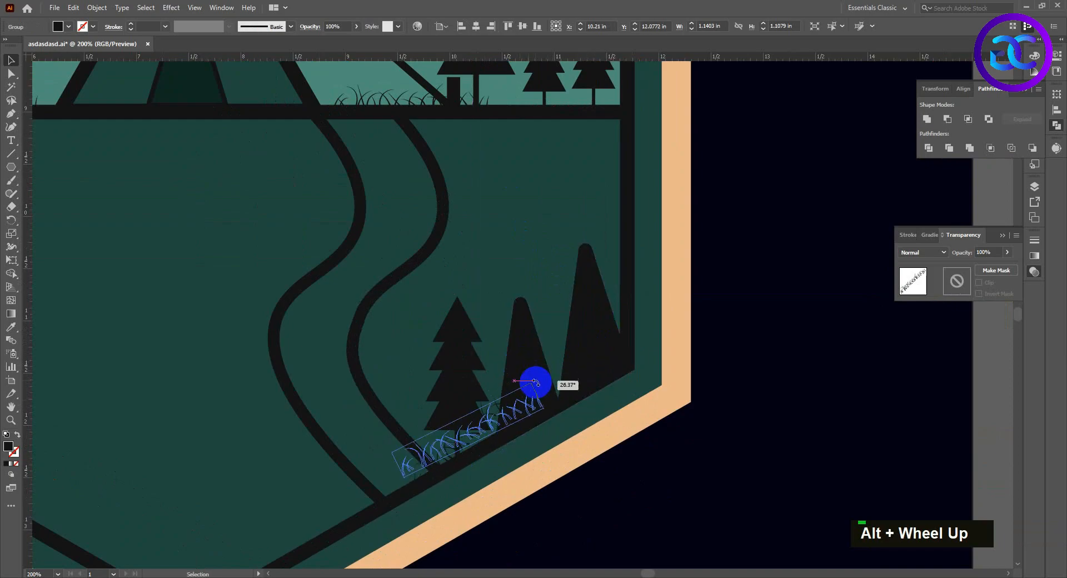
scroll(483, 432, up, 1)
drag(482, 431, 510, 430)
click(607, 365)
drag(608, 354, 607, 347)
scroll(491, 434, up, 1)
drag(494, 459, 493, 445)
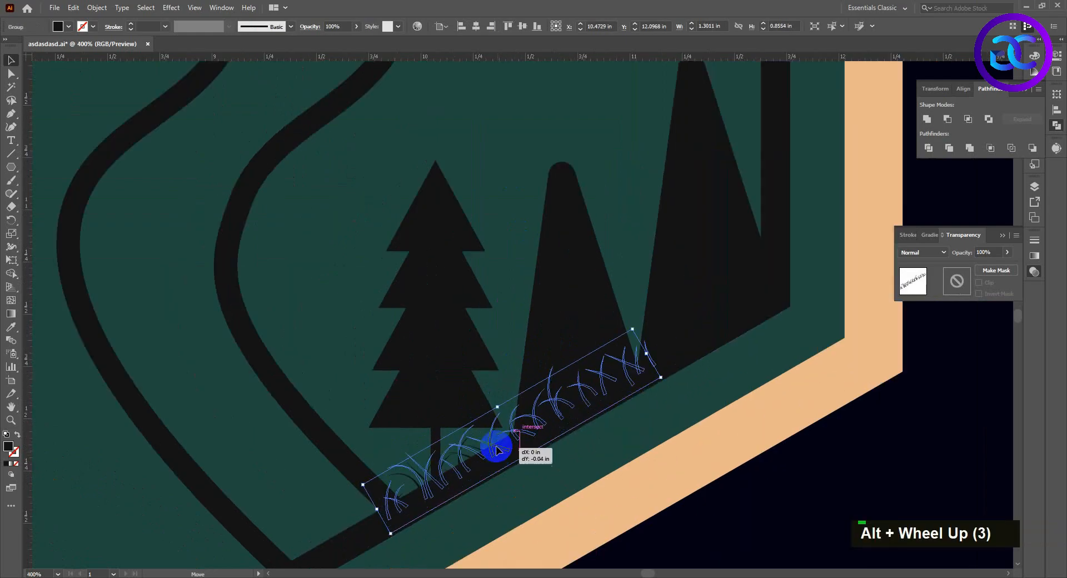
Deselect the copied grass and dismiss the two mail notifications covering the workspace.
scroll(595, 432, down, 3)
click(860, 385)
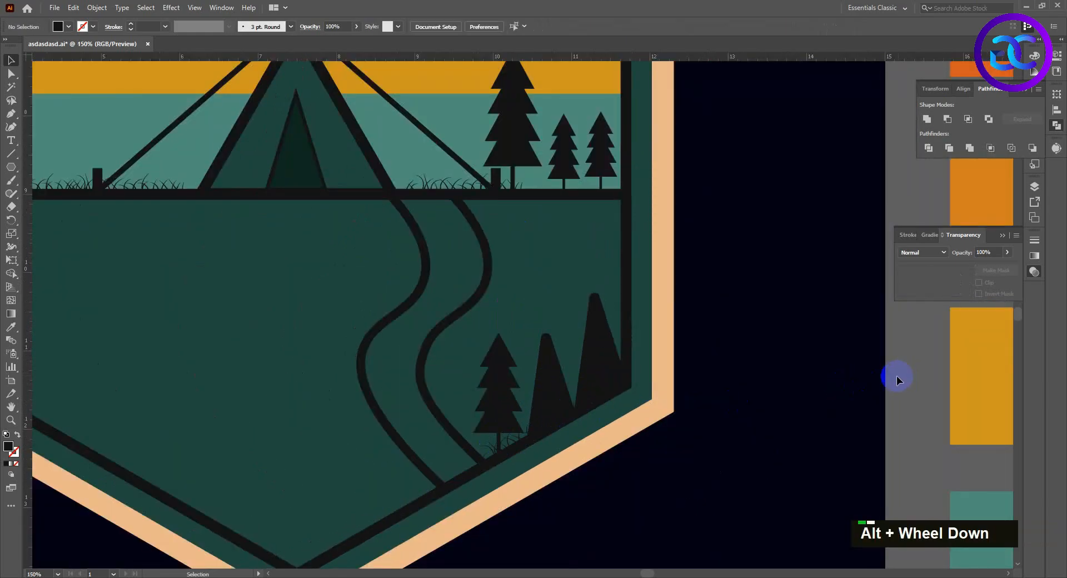
scroll(836, 374, down, 1)
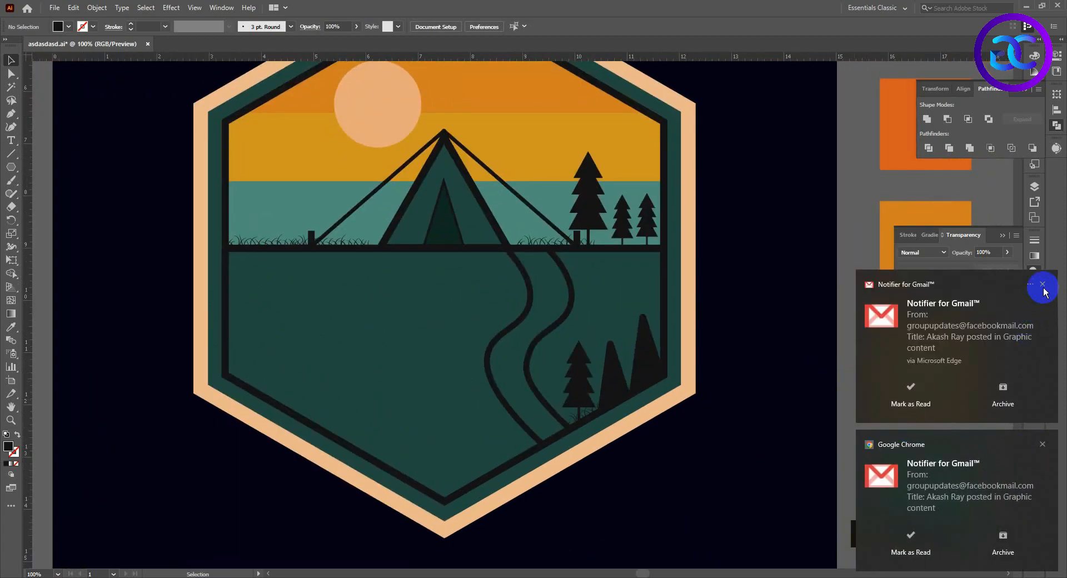
click(1043, 286)
click(1043, 444)
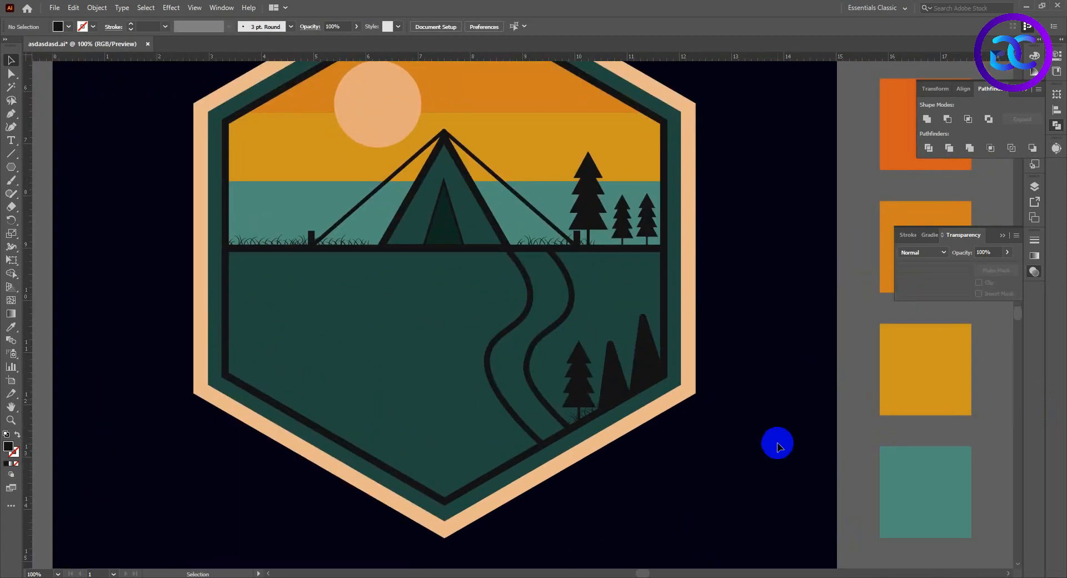
Draw a horizontal line about 1.83 in long just below the ground line, near the badge's left inner border.
drag(777, 445, 771, 427)
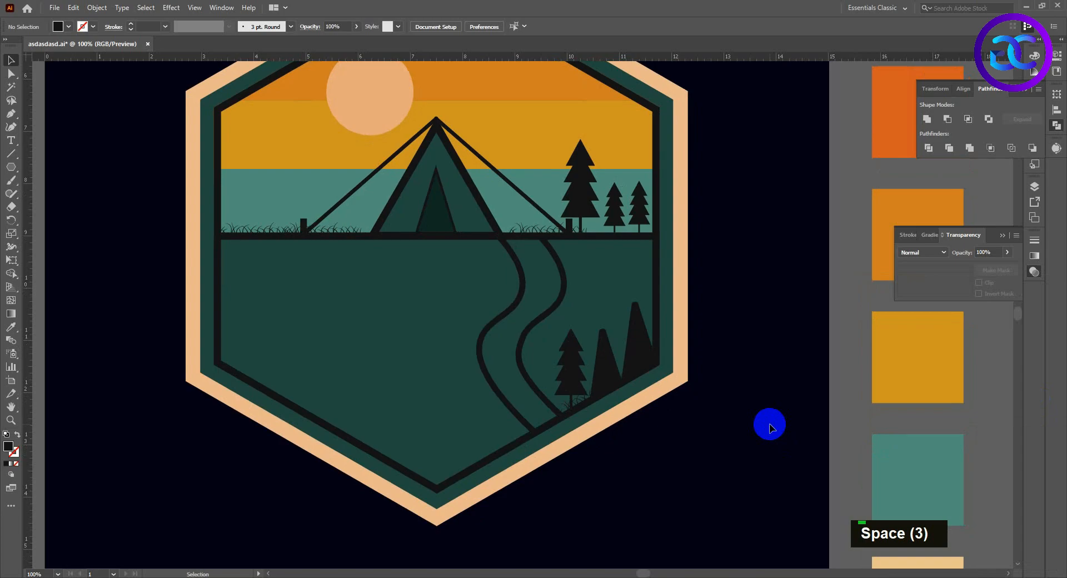
scroll(722, 423, up, 1)
scroll(689, 443, down, 1)
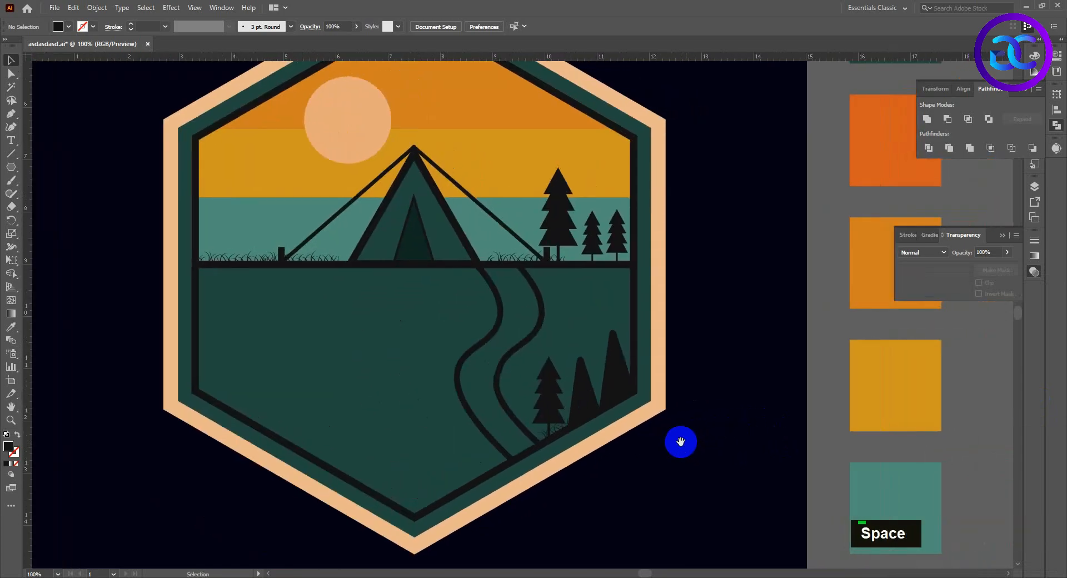
drag(351, 402, 414, 400)
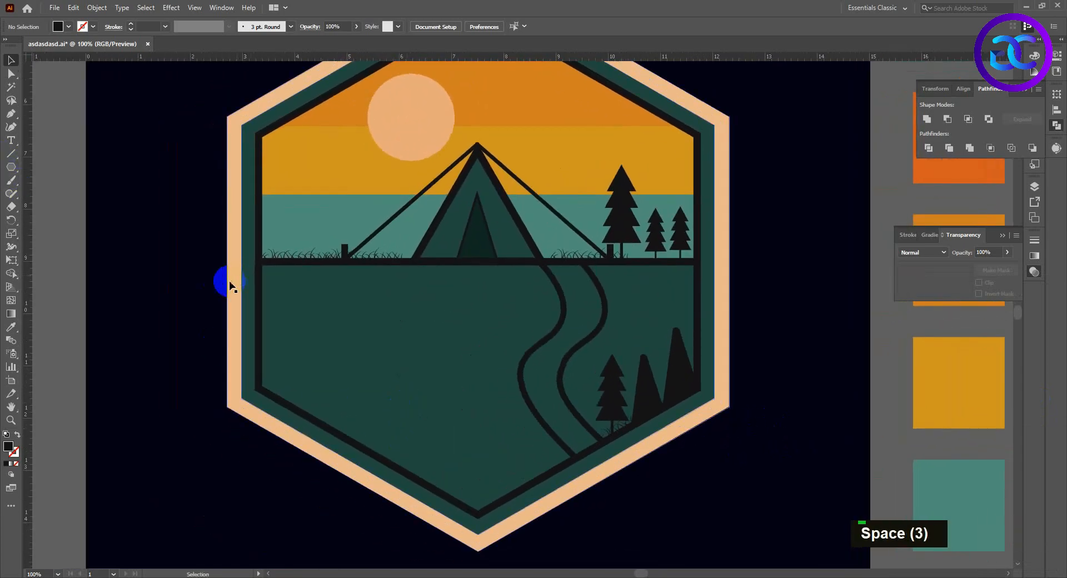
drag(279, 280, 273, 279)
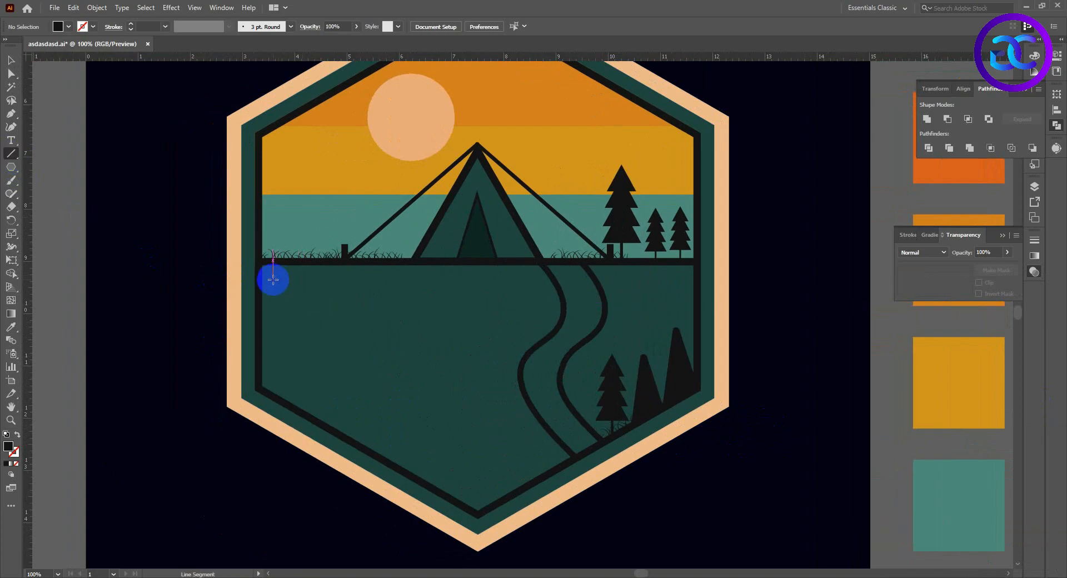
drag(380, 280, 369, 279)
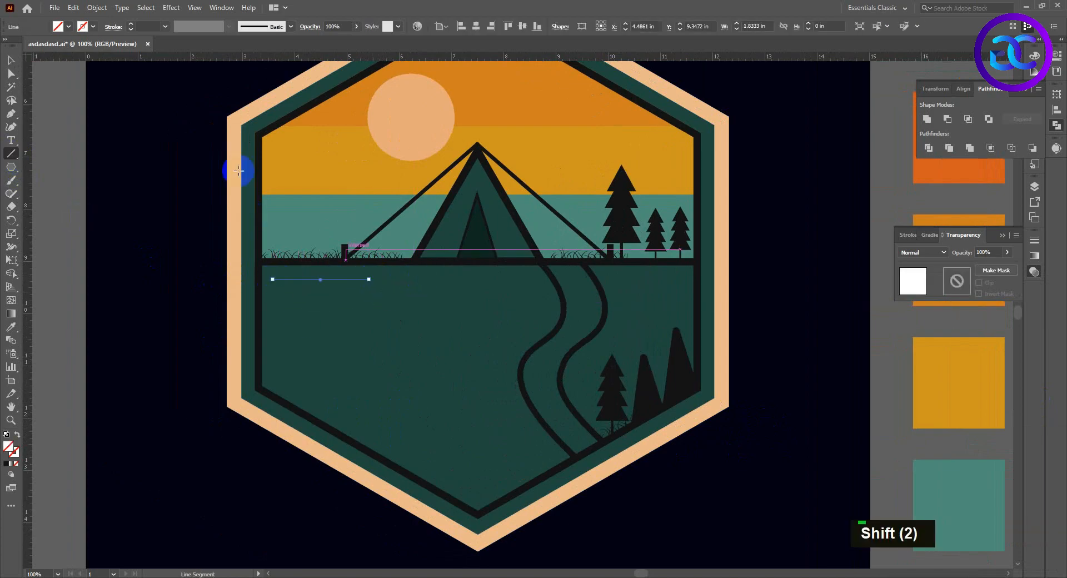
Give the new horizontal line a 5 pt stroke with round caps.
click(143, 28)
text(10)
key(Return)
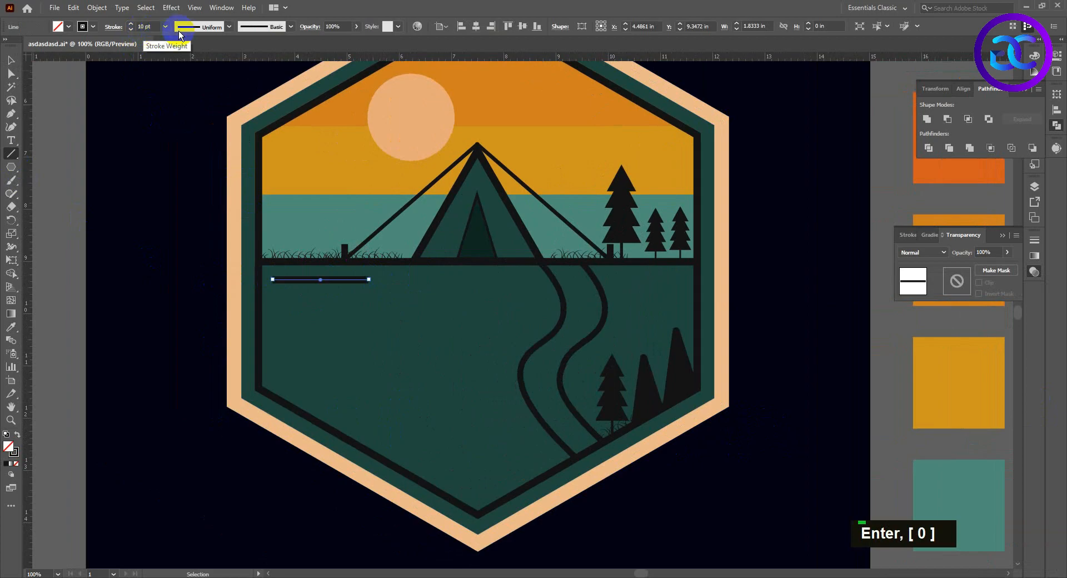
text(5)
key(Return)
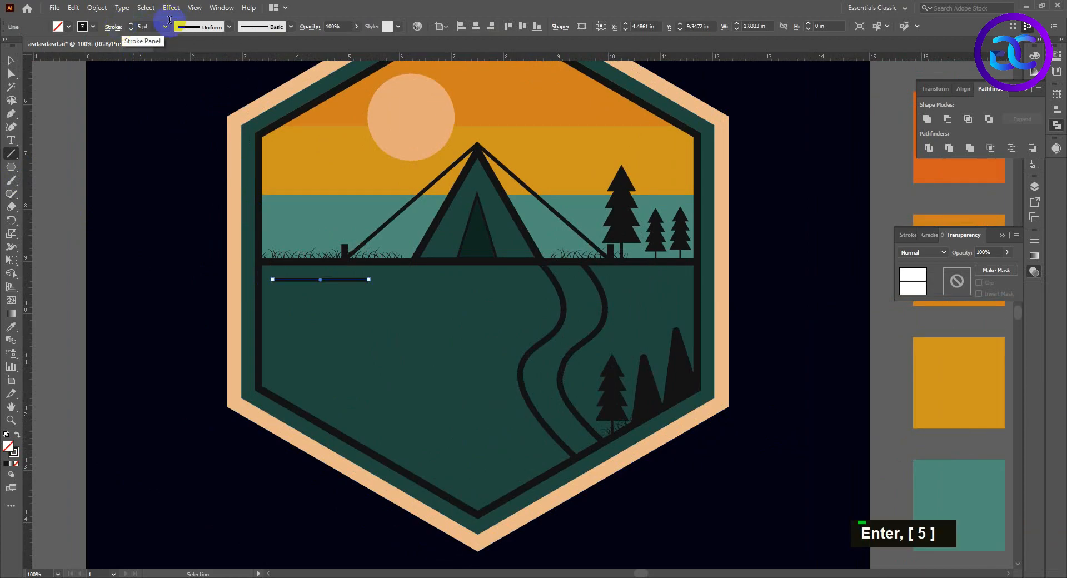
click(113, 27)
double_click(57, 55)
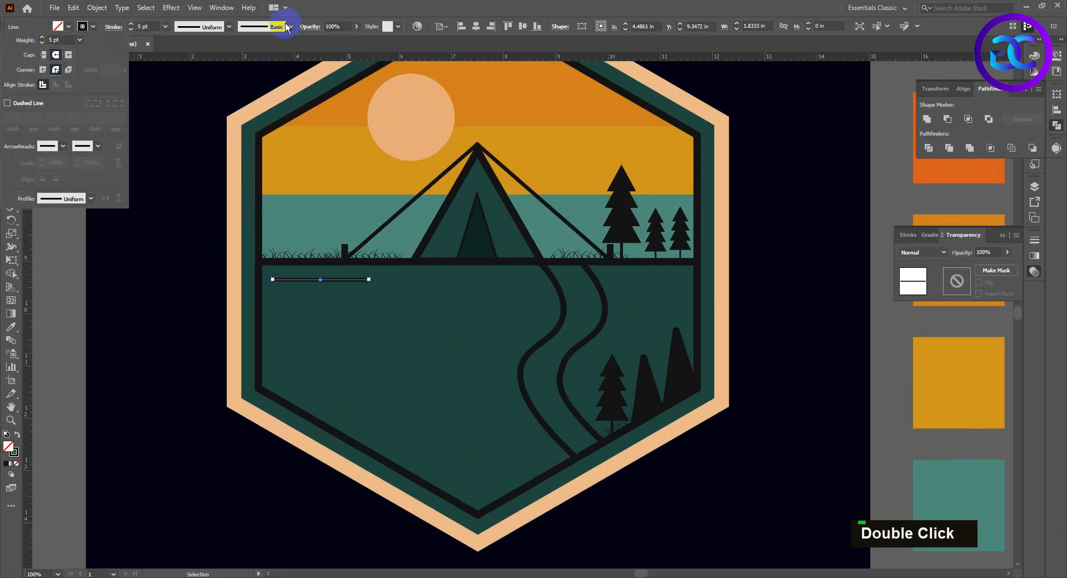
click(181, 137)
click(12, 62)
click(186, 292)
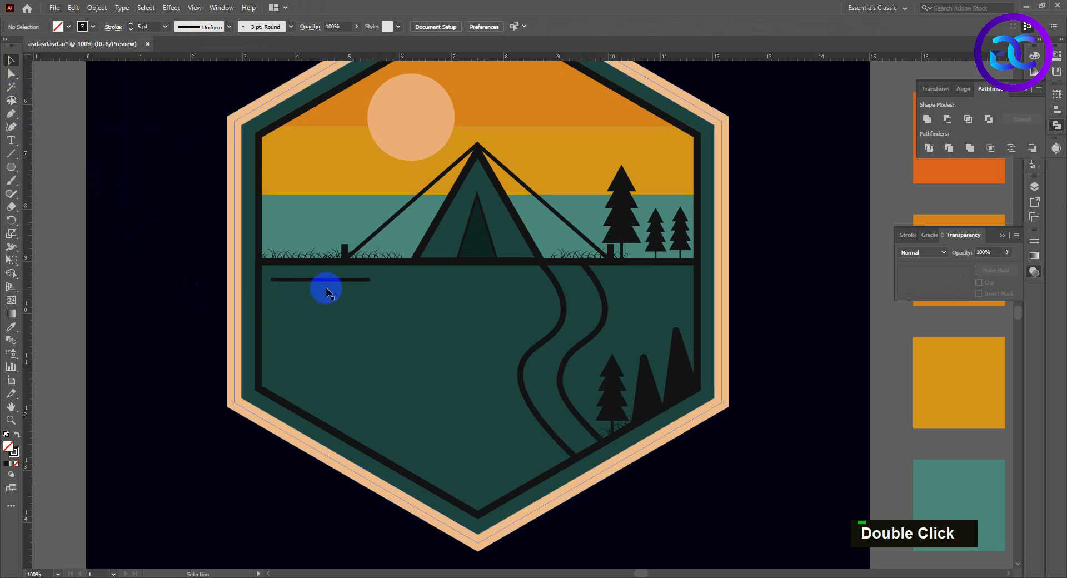
Set the horizontal line's stroke weight to 8 pt and deselect it.
click(298, 280)
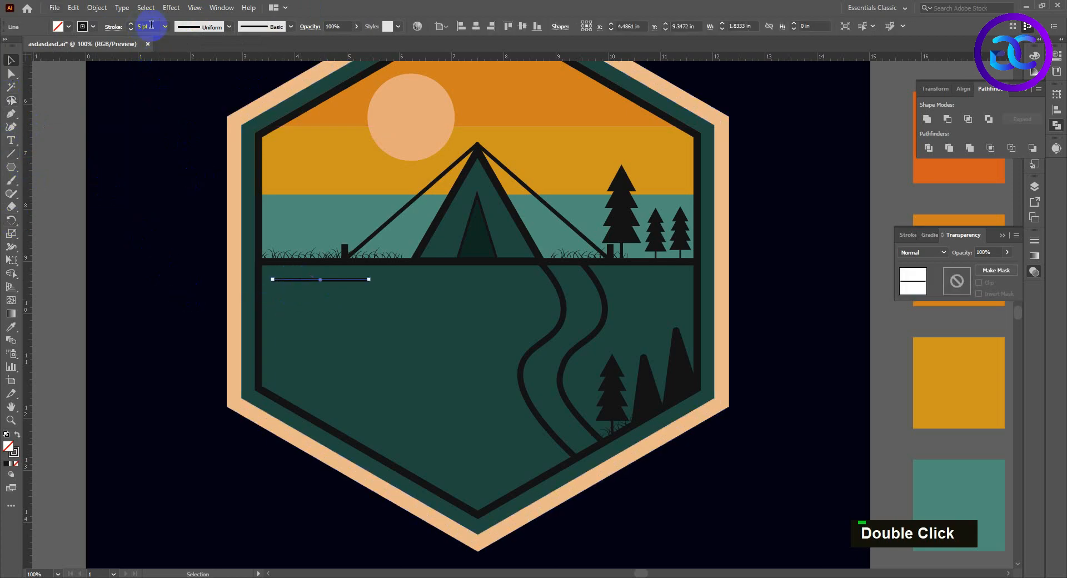
double_click(146, 27)
text(8)
key(Return)
double_click(85, 164)
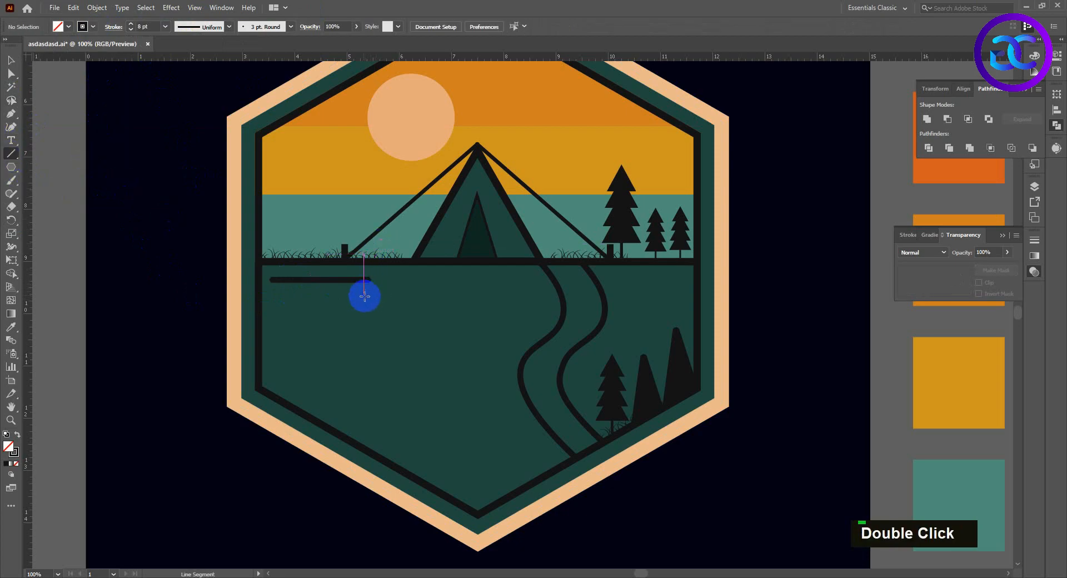
Draw staggered horizontal 8 pt lines of varying lengths across the upper rows of the area left of the road.
mouse_move(365, 296)
mouse_down()
mouse_move(438, 296)
mouse_move(510, 279)
mouse_move(510, 293)
mouse_move(532, 295)
mouse_up()
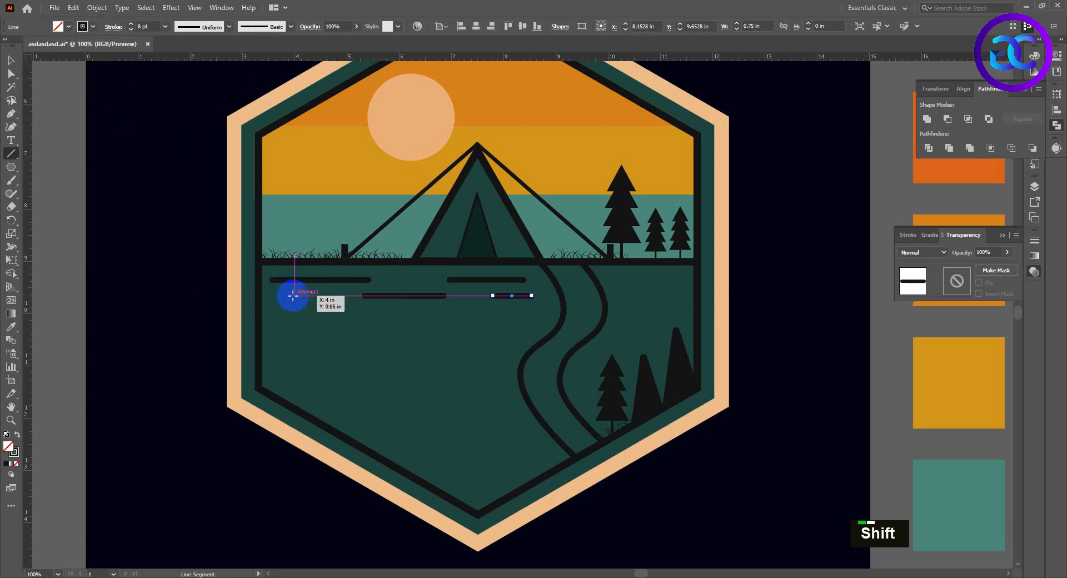
drag(270, 318, 549, 318)
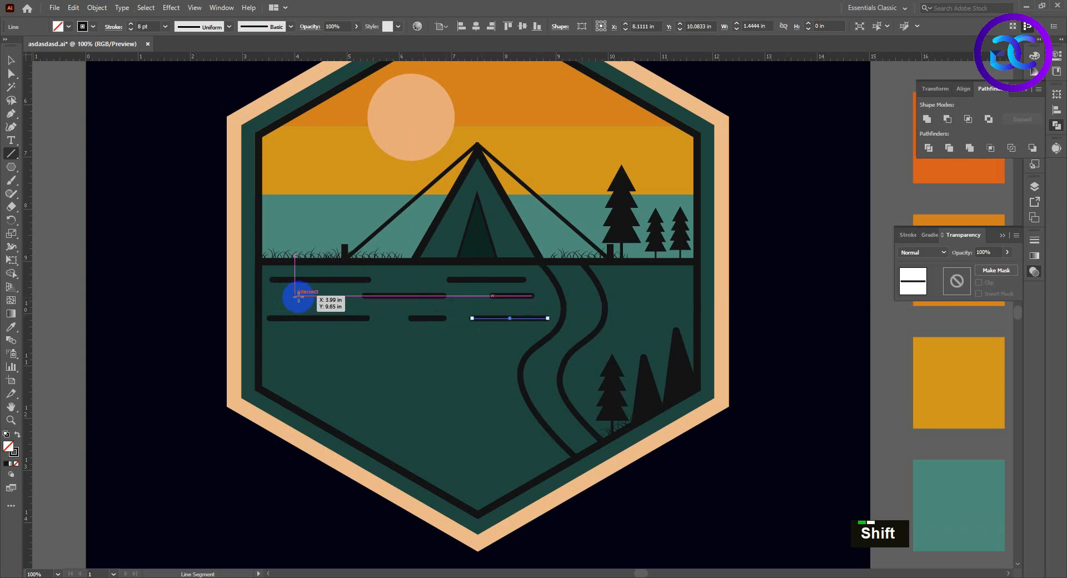
drag(298, 295, 323, 295)
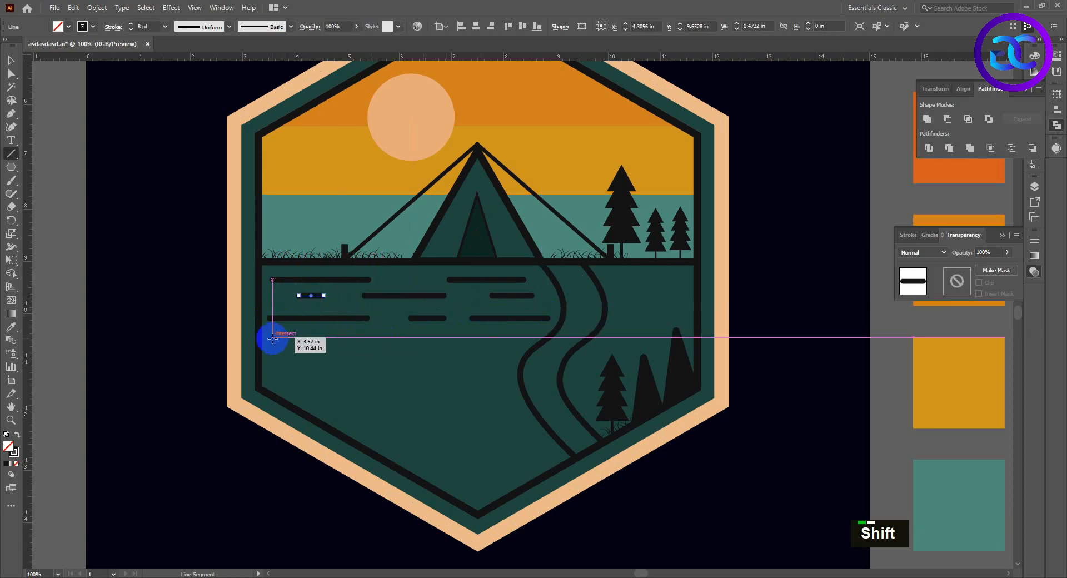
drag(272, 337, 397, 338)
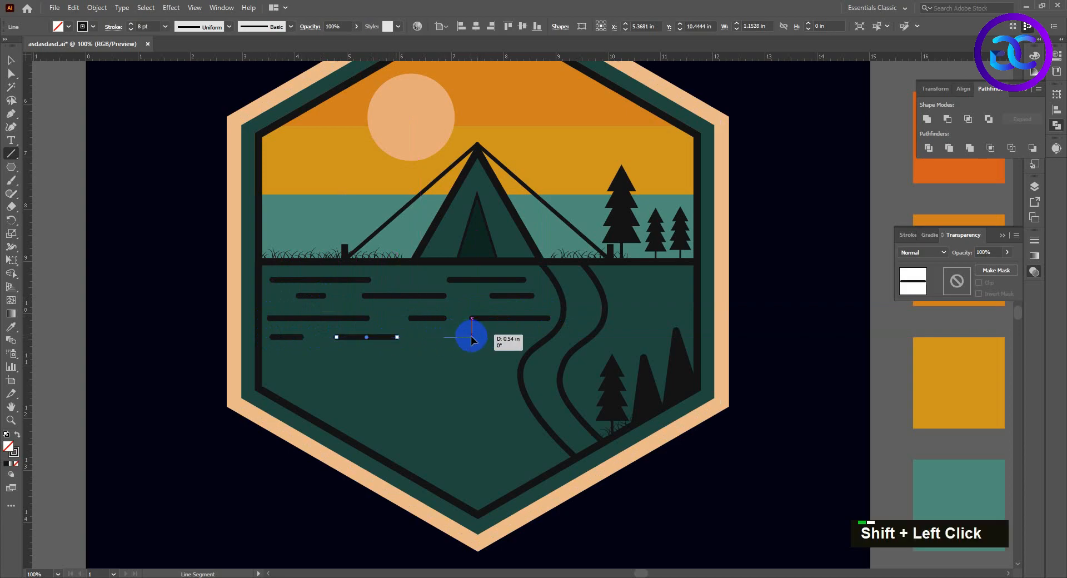
drag(471, 338, 472, 338)
Continue the staggered horizontal lines of varying lengths down the middle and lower area left of the road to the badge's bottom corner.
drag(458, 359, 512, 359)
drag(400, 367, 432, 365)
drag(289, 360, 352, 359)
drag(315, 400, 416, 395)
drag(332, 382, 356, 382)
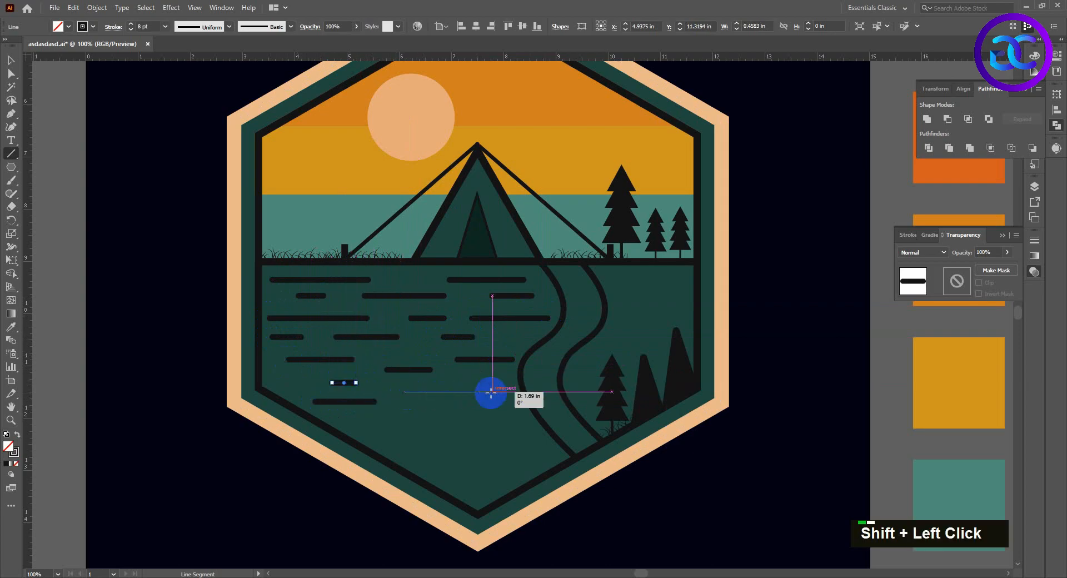
drag(492, 392, 493, 392)
drag(472, 377, 499, 378)
drag(350, 422, 492, 407)
drag(427, 435, 505, 434)
drag(401, 453, 423, 453)
drag(529, 452, 544, 450)
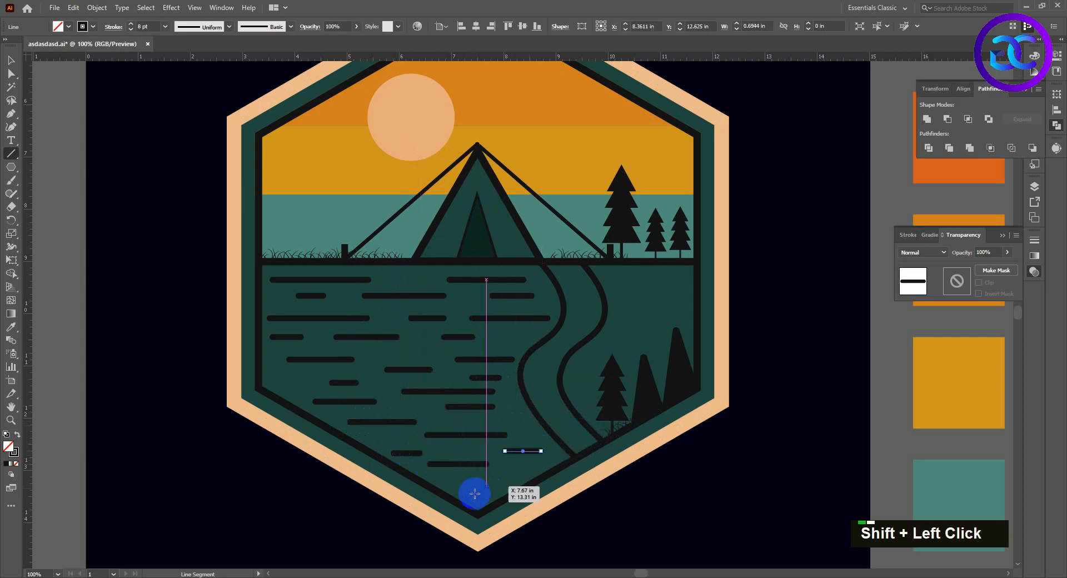
drag(458, 485, 529, 475)
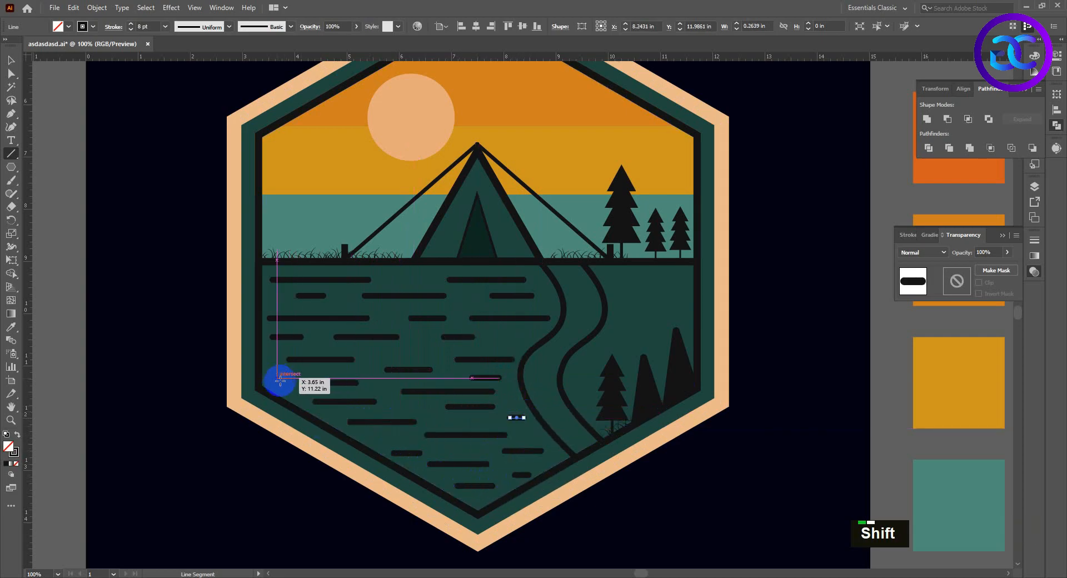
Fill the remaining gaps between the horizontal lines with additional short horizontal lines.
drag(279, 383, 308, 382)
drag(401, 348, 425, 348)
drag(443, 337, 522, 336)
drag(407, 278, 412, 277)
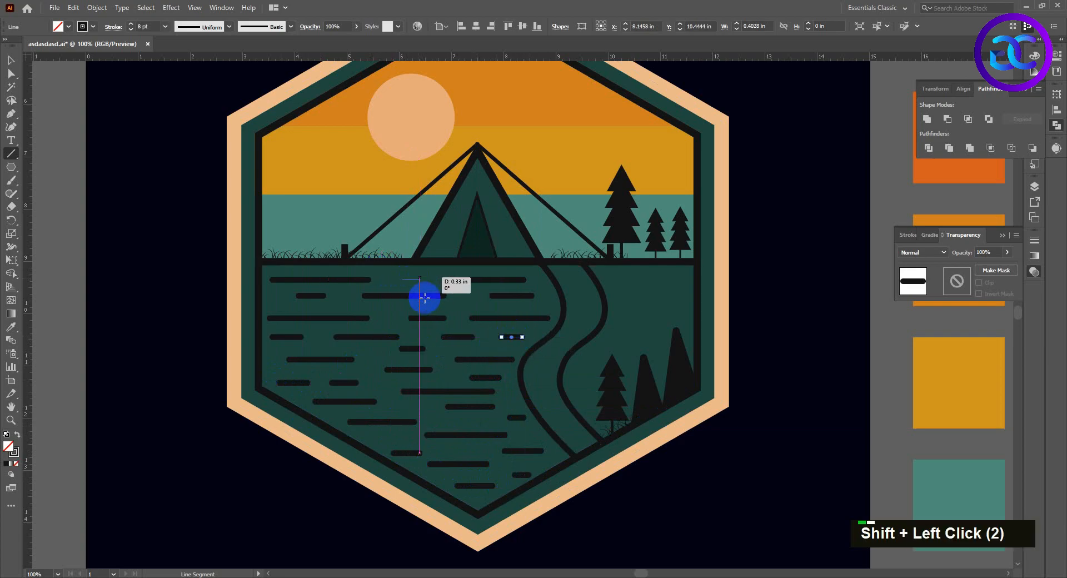
drag(527, 437, 541, 437)
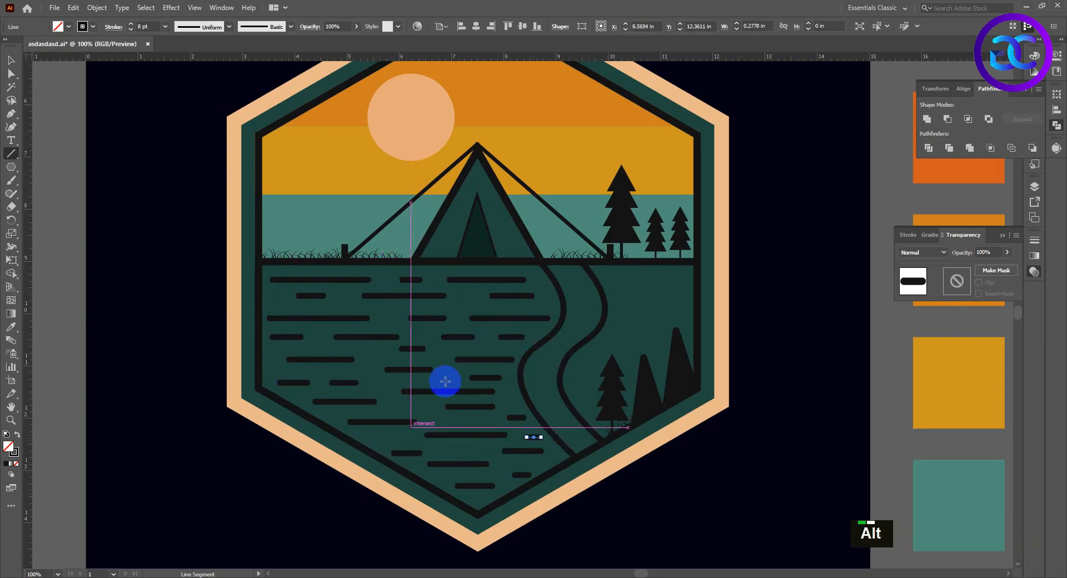
Select all the 8 pt horizontal lines together with the Magic Wand, expand them into filled shapes, and deselect.
scroll(445, 381, down, 1)
click(10, 87)
click(404, 358)
scroll(404, 359, up, 1)
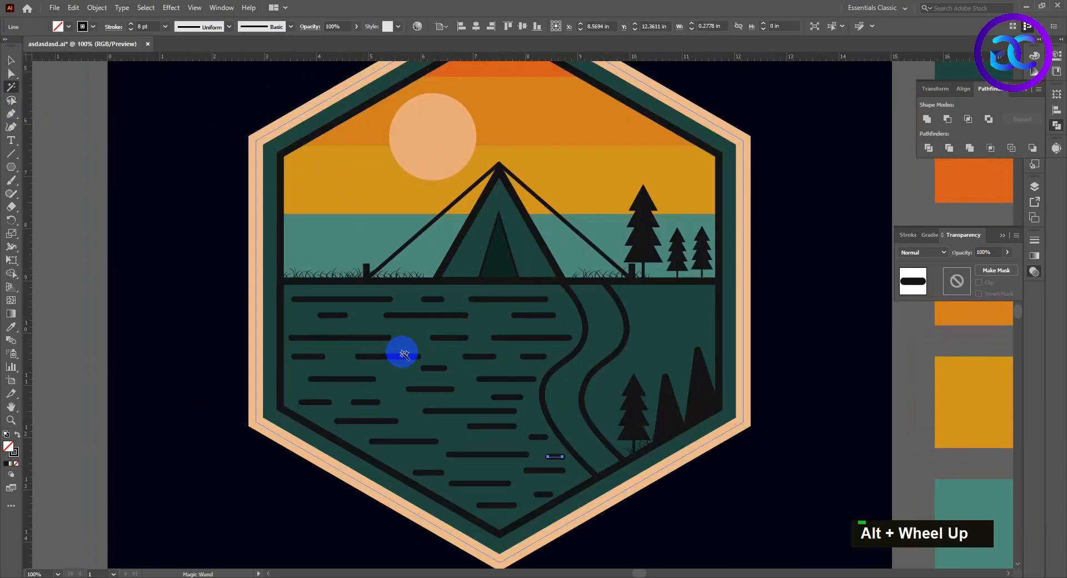
click(97, 8)
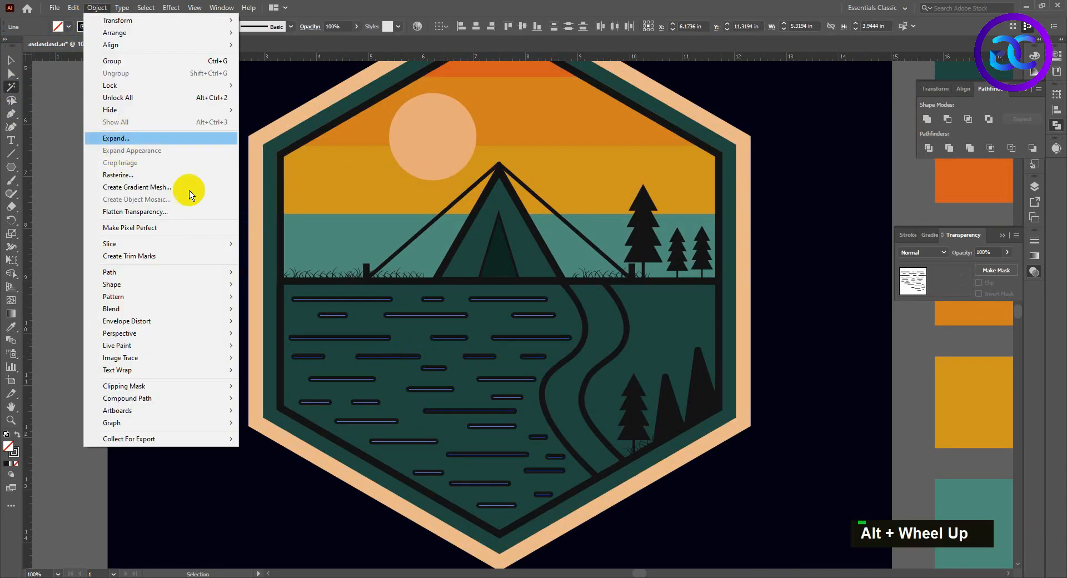
click(111, 136)
click(527, 357)
click(10, 59)
double_click(167, 229)
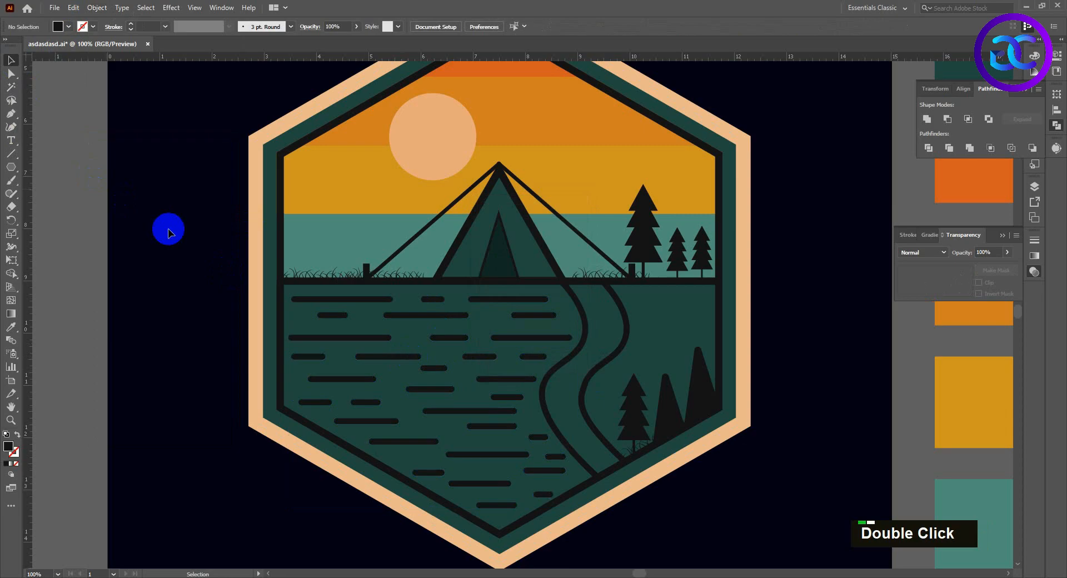
Start a Pen path at the left inner border and run it along the ground line to the road's left edge line.
scroll(177, 234, down, 1)
drag(346, 278, 307, 277)
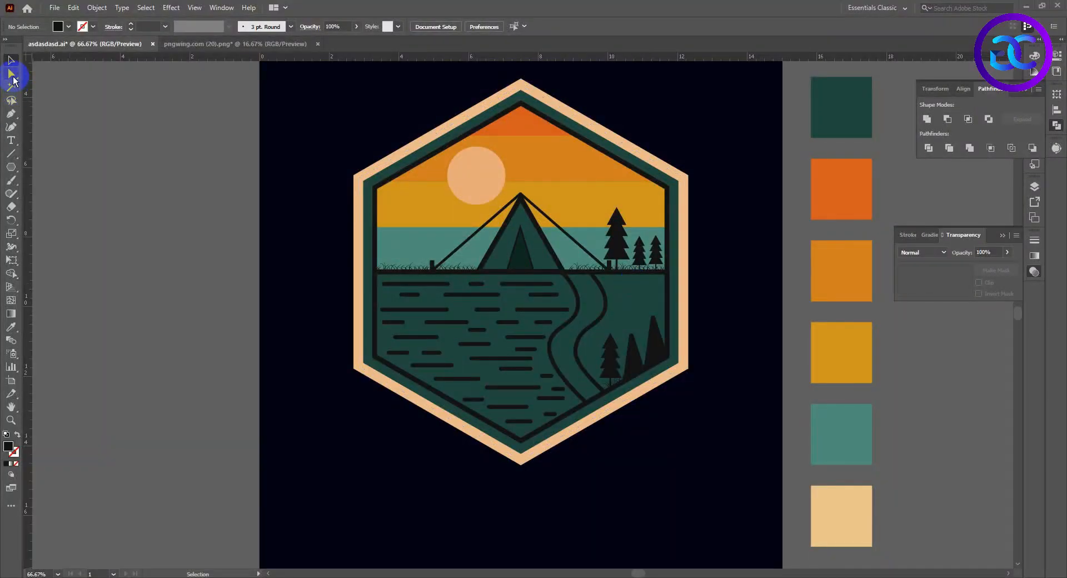
click(16, 118)
scroll(490, 329, up, 2)
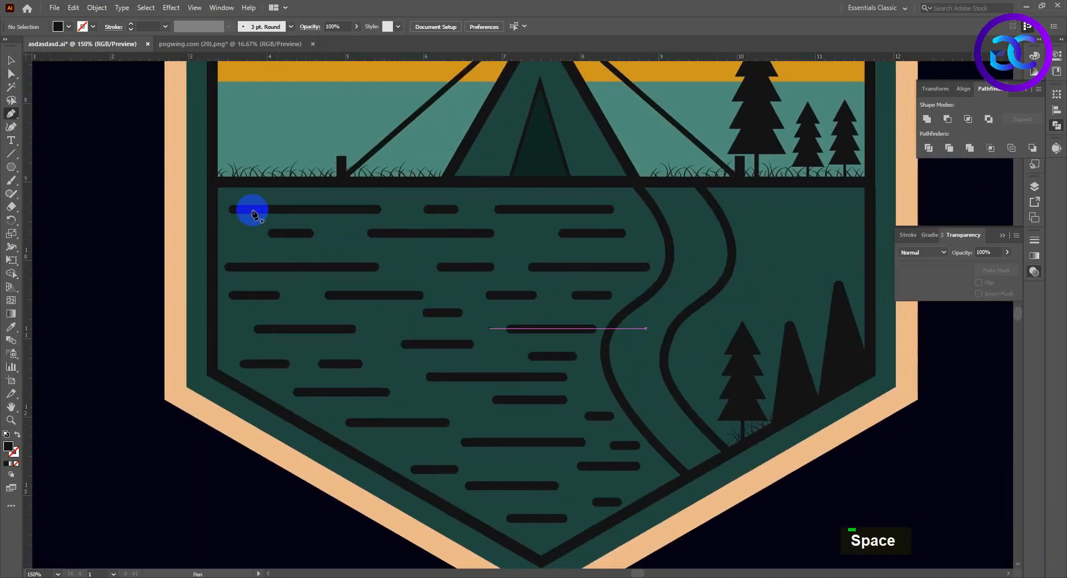
click(214, 185)
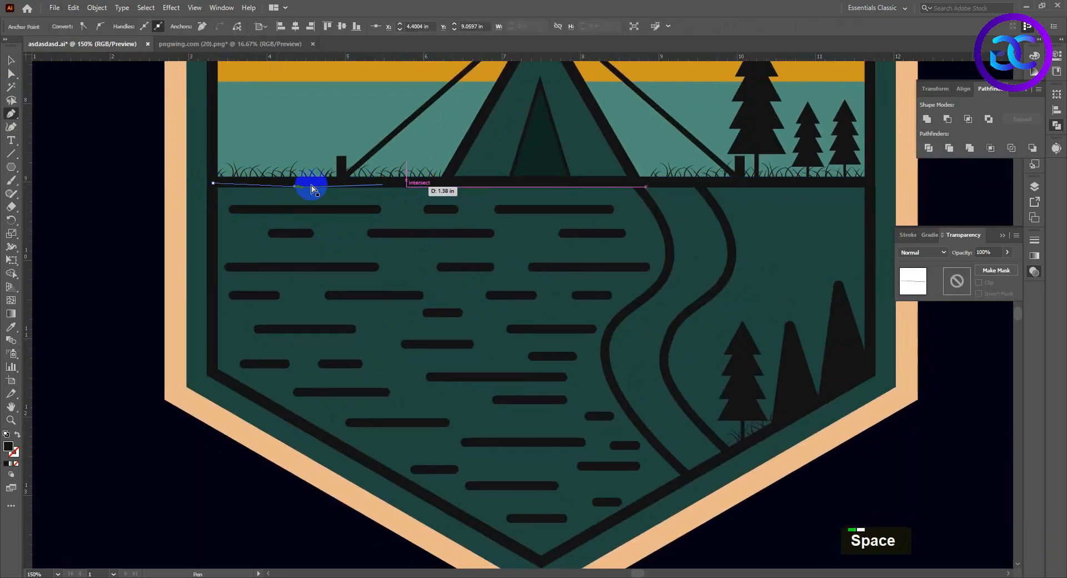
scroll(301, 185, up, 1)
click(303, 184)
click(482, 185)
click(707, 182)
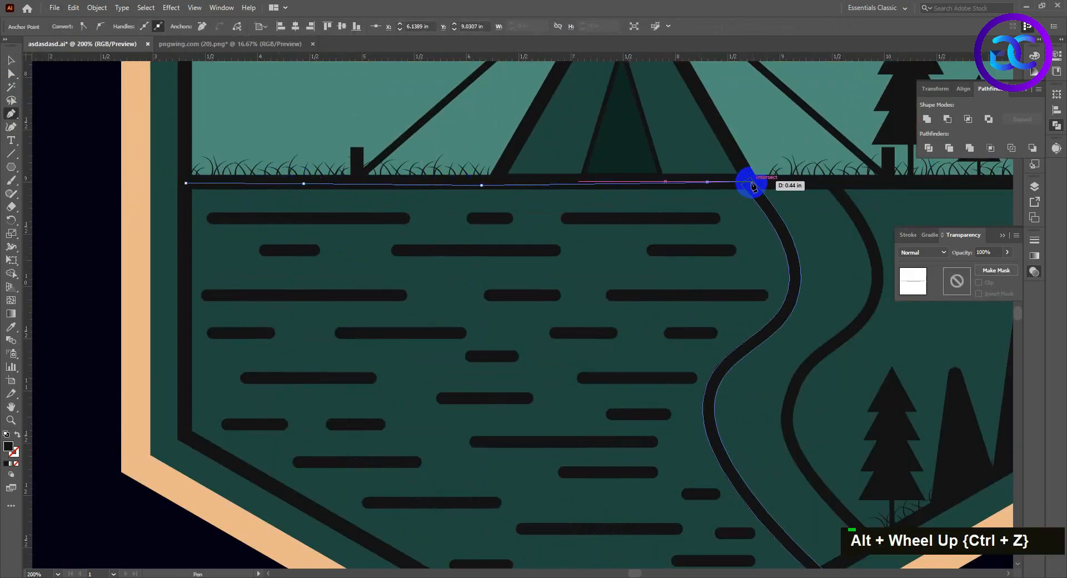
double_click(751, 182)
Continue the Pen path down the upper bends of the road's left edge line, keeping the points within its black stroke.
click(764, 207)
click(784, 232)
click(791, 265)
click(789, 311)
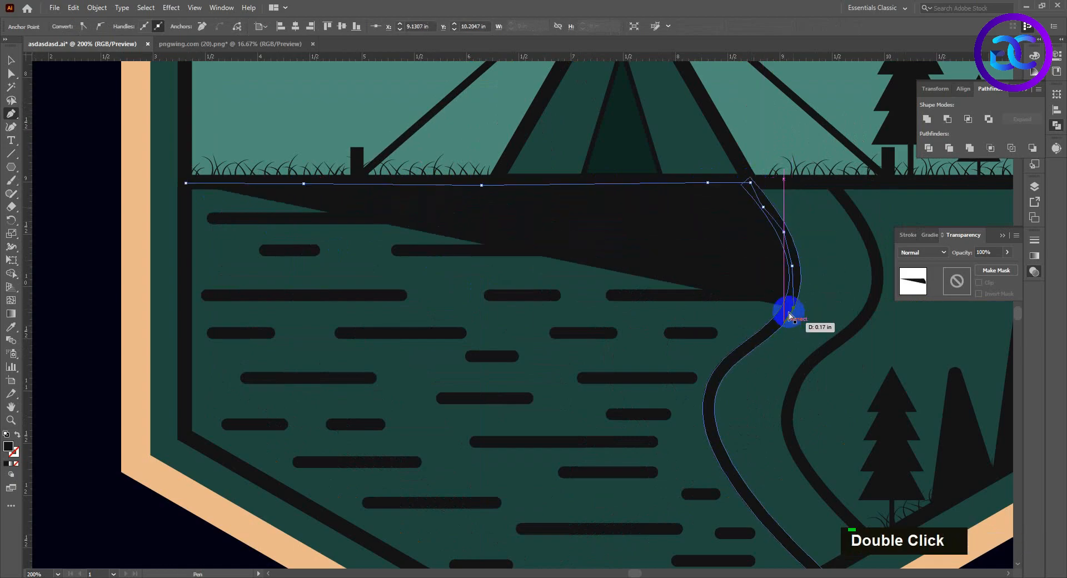
key(ctrl+z)
scroll(791, 311, up, 1)
click(791, 300)
click(734, 359)
key(space)
drag(706, 405, 689, 289)
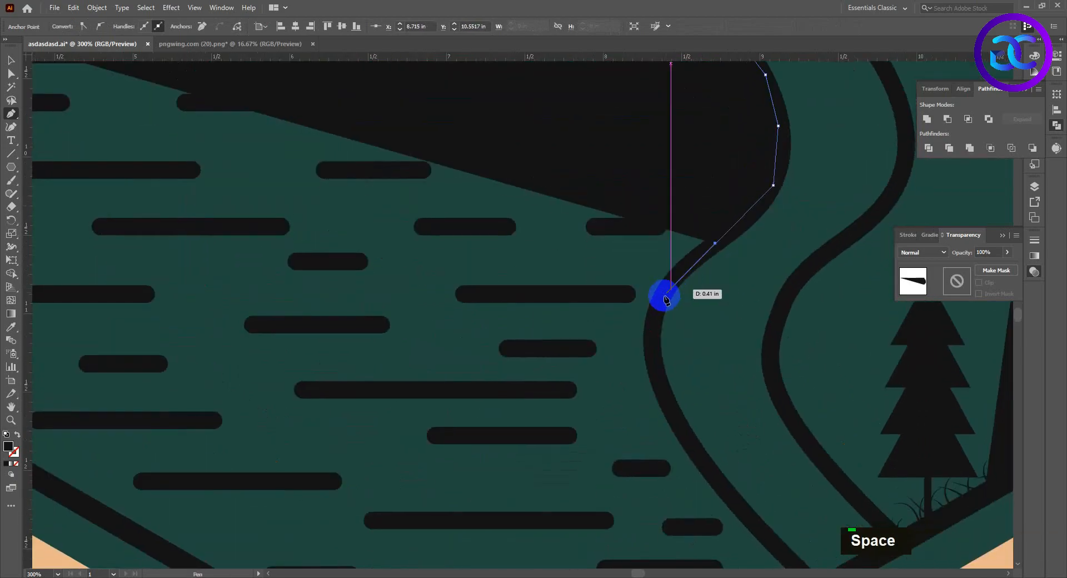
click(661, 296)
click(657, 355)
Extend the Pen path along the lower part of the road's left edge line to where it meets the sloping inner border.
key(space)
drag(696, 438, 628, 280)
click(622, 284)
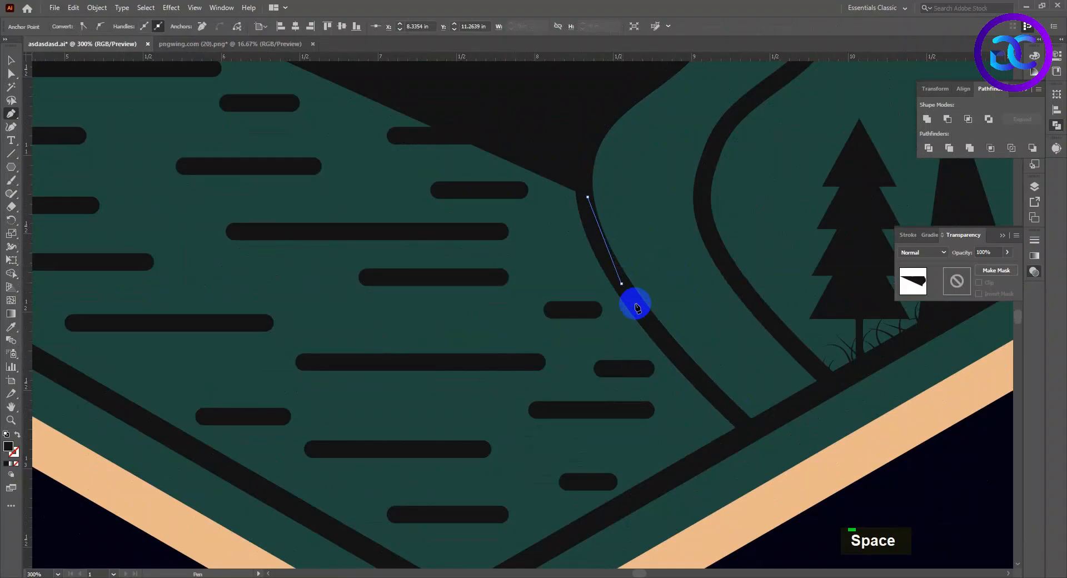
click(649, 318)
click(698, 376)
click(732, 416)
click(742, 425)
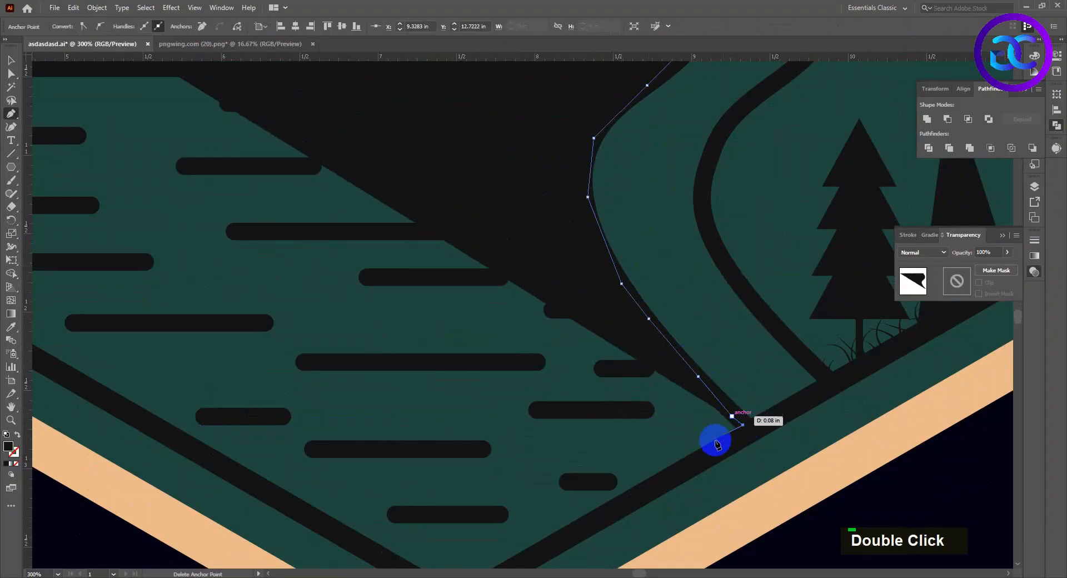
Continue the Pen path down the right sloping inner border, around the bottom corner and onto the left slope, within the black stroke.
key(space)
drag(640, 503, 813, 360)
click(649, 447)
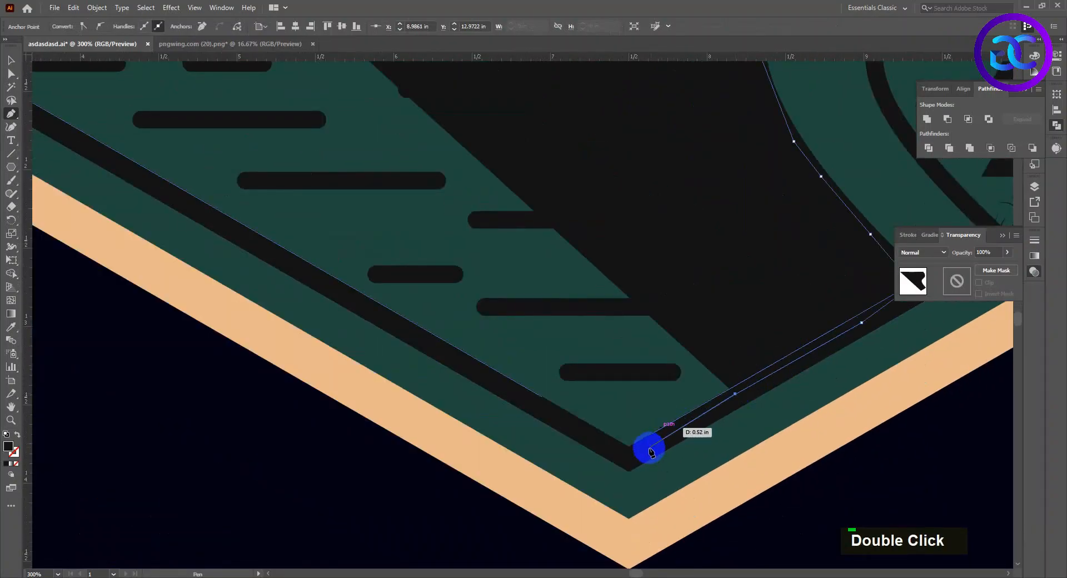
click(621, 453)
click(463, 362)
Extend the Pen path up the left sloping inner border to the lower-left corner of the hexagon.
key(space)
drag(531, 374, 960, 517)
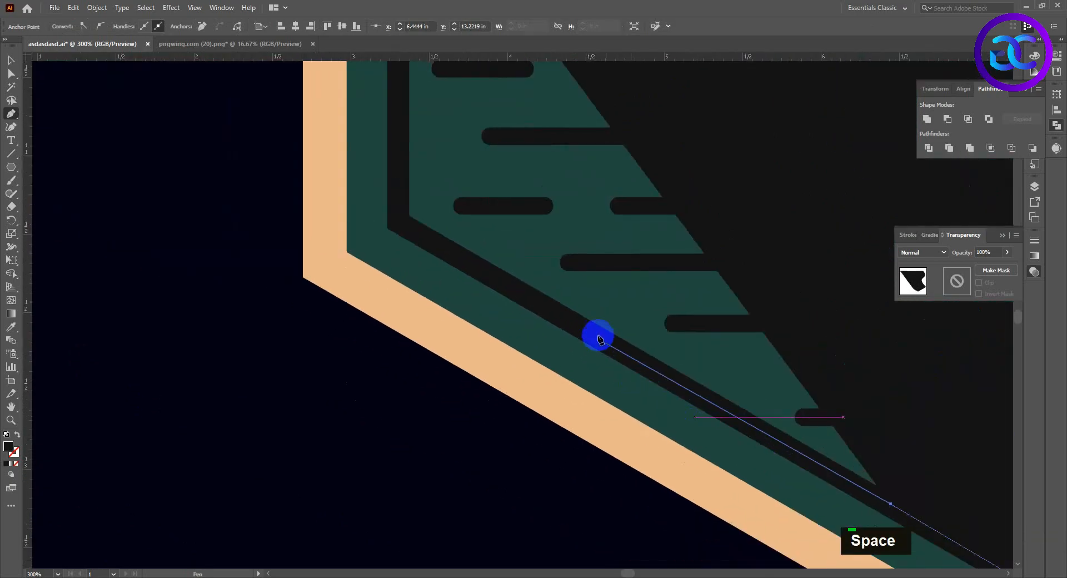
click(588, 332)
click(398, 220)
Run the Pen path up the vertical left inner border and close it at its starting point on the ground line.
key(space)
drag(464, 176, 469, 386)
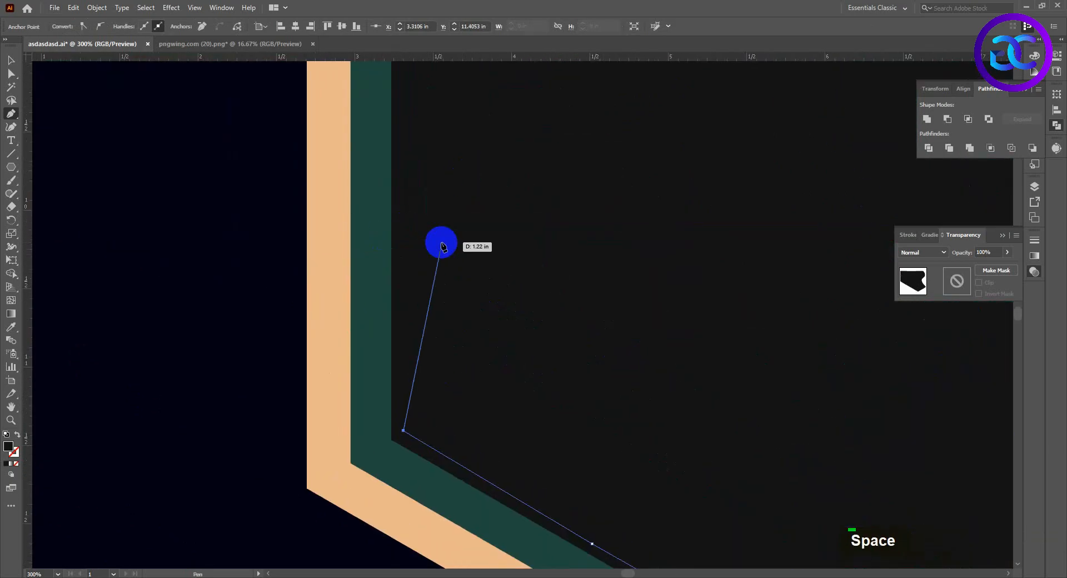
scroll(482, 239, down, 1)
key(space)
drag(480, 282, 442, 380)
click(392, 292)
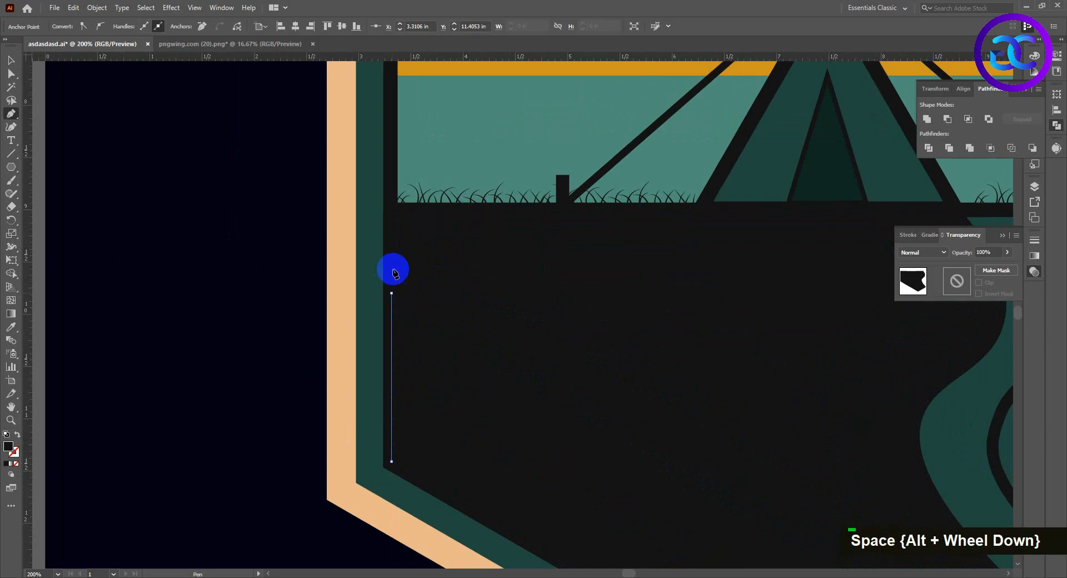
click(392, 211)
scroll(392, 211, down, 2)
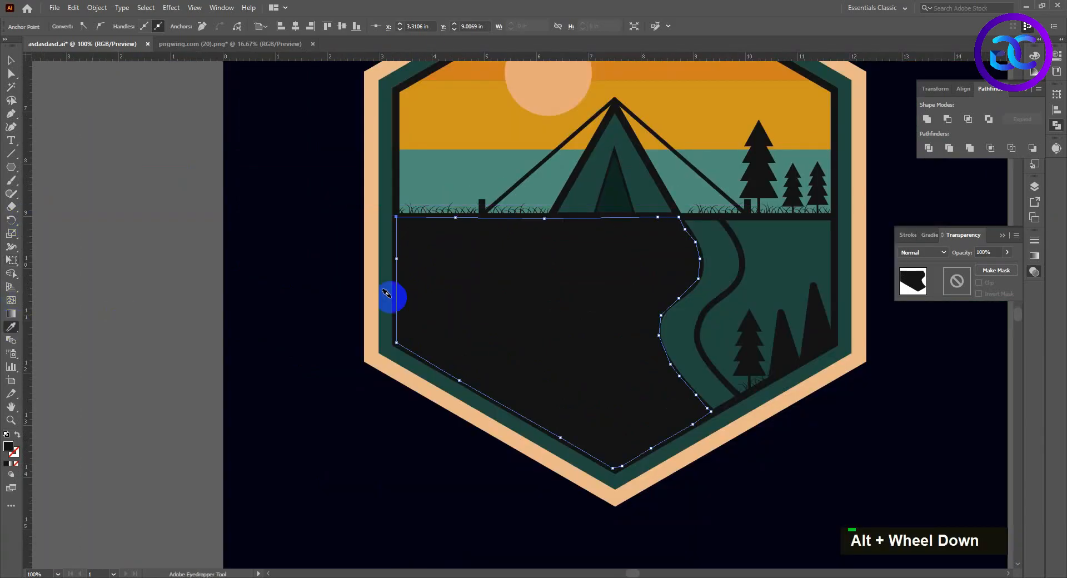
Fill the traced shape with the peach colour sampled from the badge's outer border.
scroll(387, 293, down, 1)
key(space)
scroll(812, 344, down, 1)
click(675, 209)
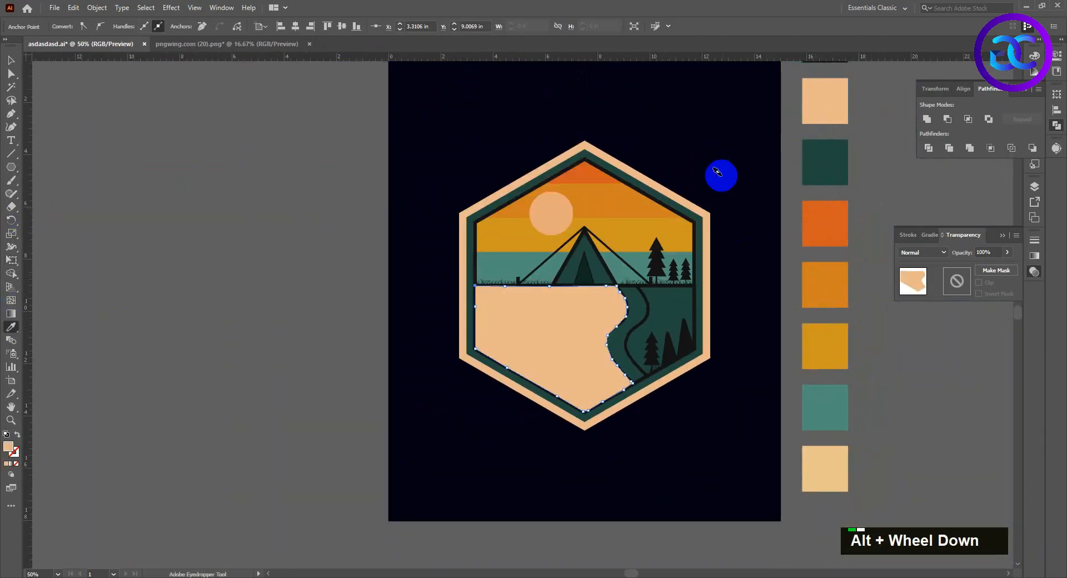
Send the peach shape to the back, bring it forward above the green background but behind the dashes and outlines, and deselect.
scroll(676, 209, up, 1)
click(13, 60)
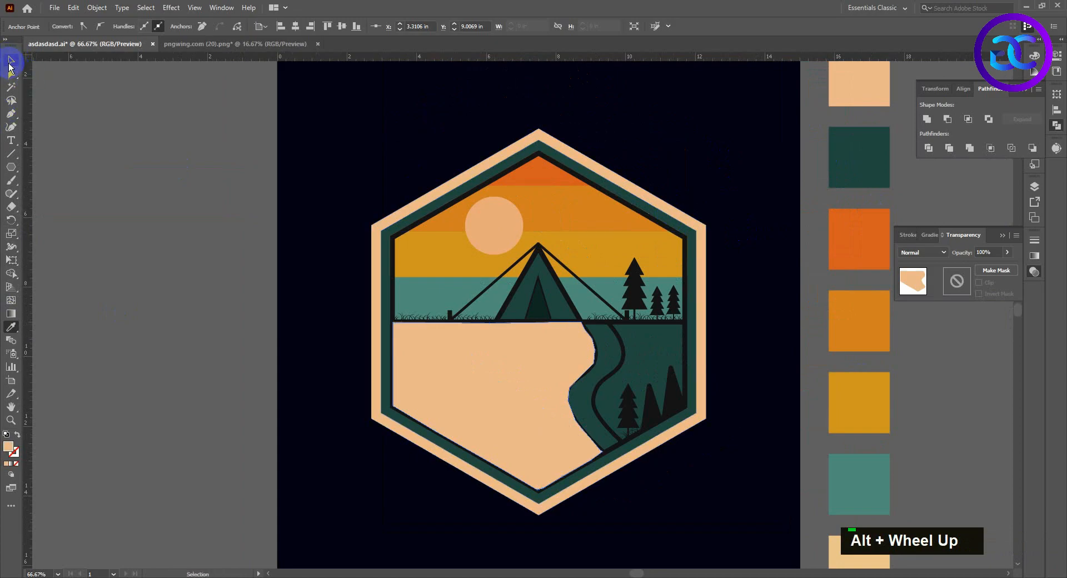
scroll(537, 369, up, 1)
click(536, 367)
key(ctrl+shift+bracketleft)
key(ctrl+bracketright)
key(ctrl+bracketright)
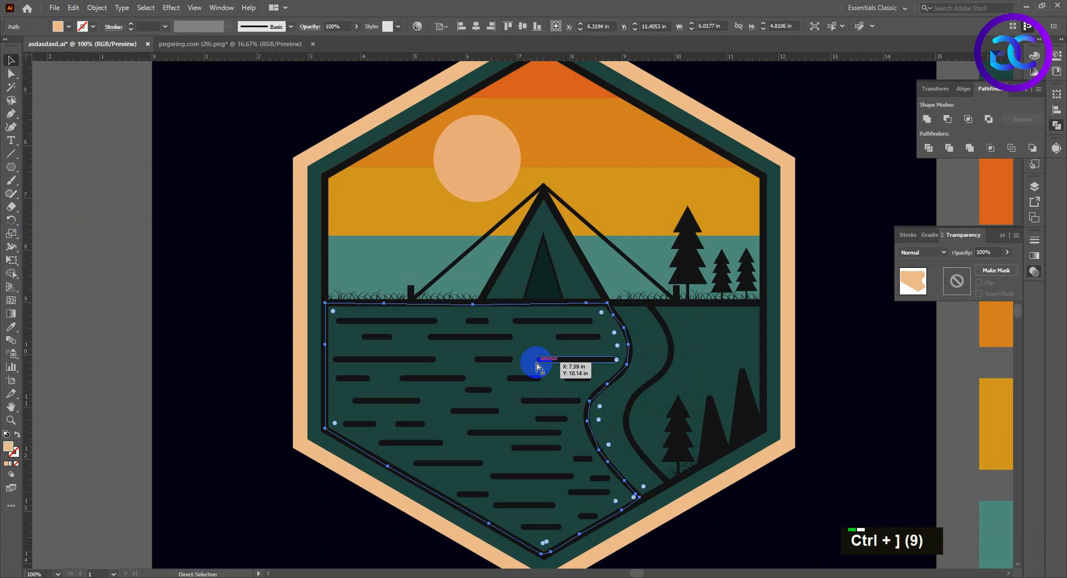
key(ctrl+bracketright)
scroll(537, 356, down, 3)
click(208, 347)
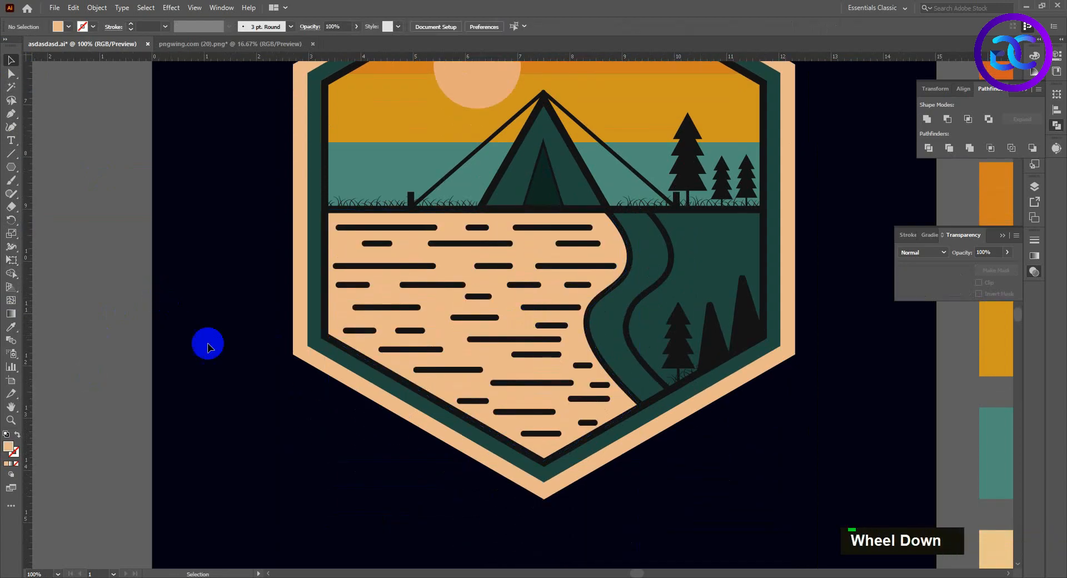
Recolour the long first dash of the top row with the red-orange sampled from the topmost sky band.
scroll(208, 347, down, 1)
scroll(583, 269, up, 1)
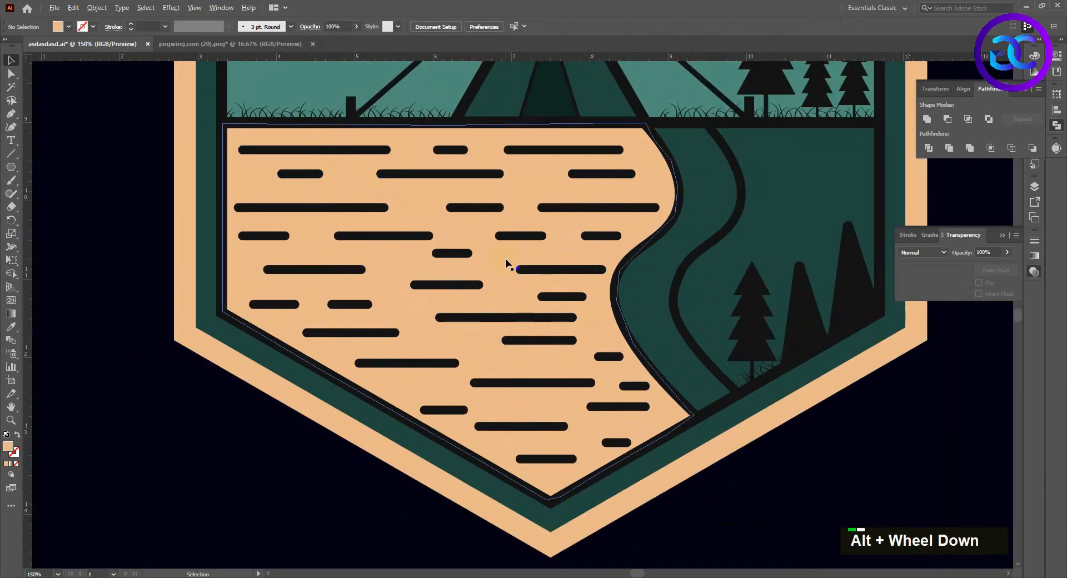
scroll(507, 266, down, 2)
drag(412, 289, 412, 317)
click(414, 332)
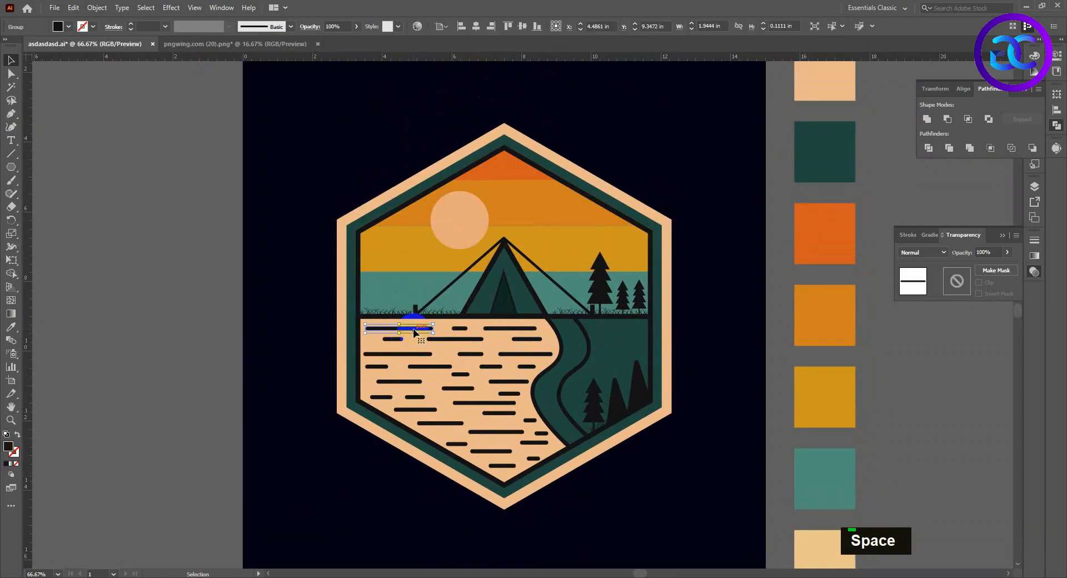
key(v)
key(i)
click(512, 185)
Recolour the long second-row dash with the sky's orange and the third-row dash nearest the road with its mustard yellow.
key(v)
click(455, 340)
key(i)
click(521, 191)
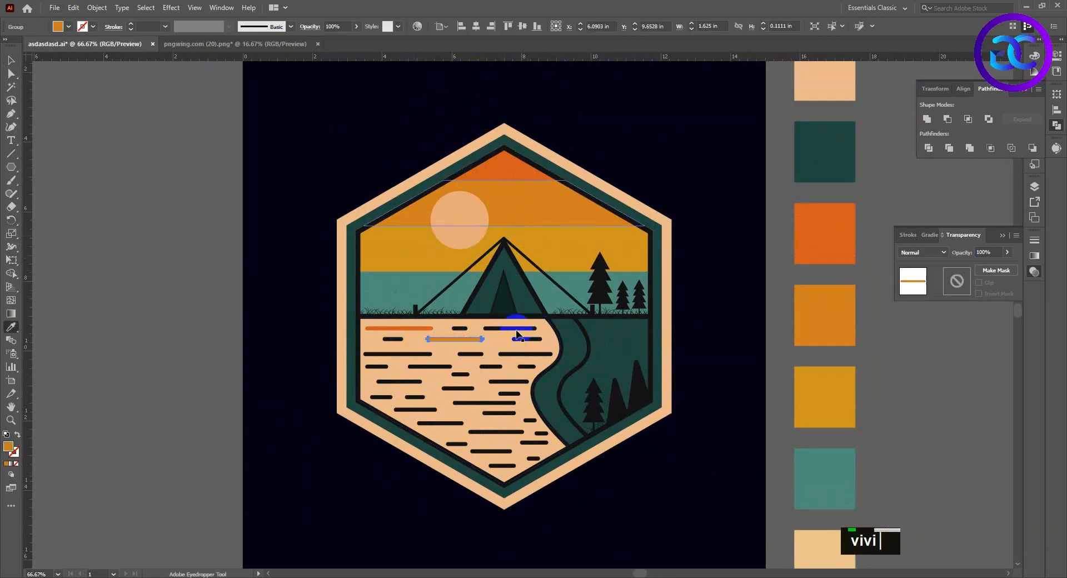
click(509, 356)
key(i)
click(554, 245)
key(v)
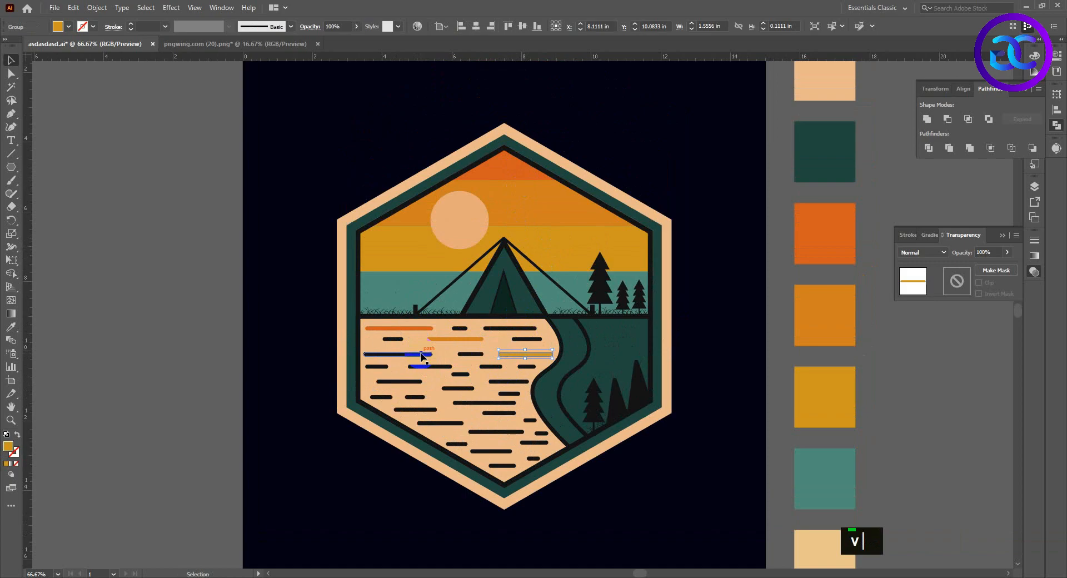
Recolour the long fourth-row dash with the teal sampled from the lowest sky band.
click(425, 368)
key(i)
click(522, 247)
click(531, 282)
key(v)
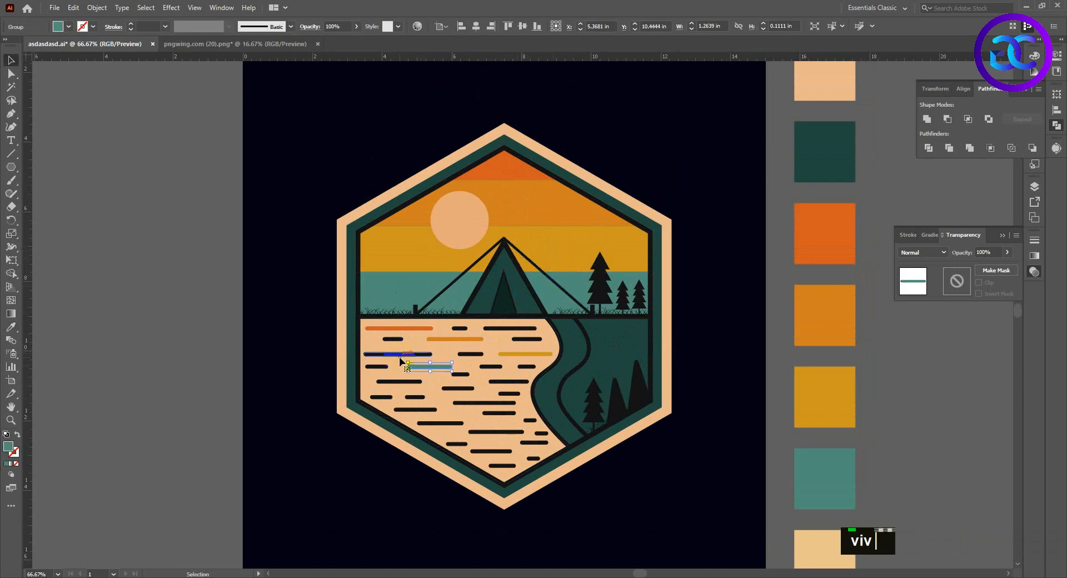
Recolour the long third-row dash at the left border mustard yellow and the top-row dash nearest the road orange.
key(v)
click(511, 329)
key(i)
click(527, 215)
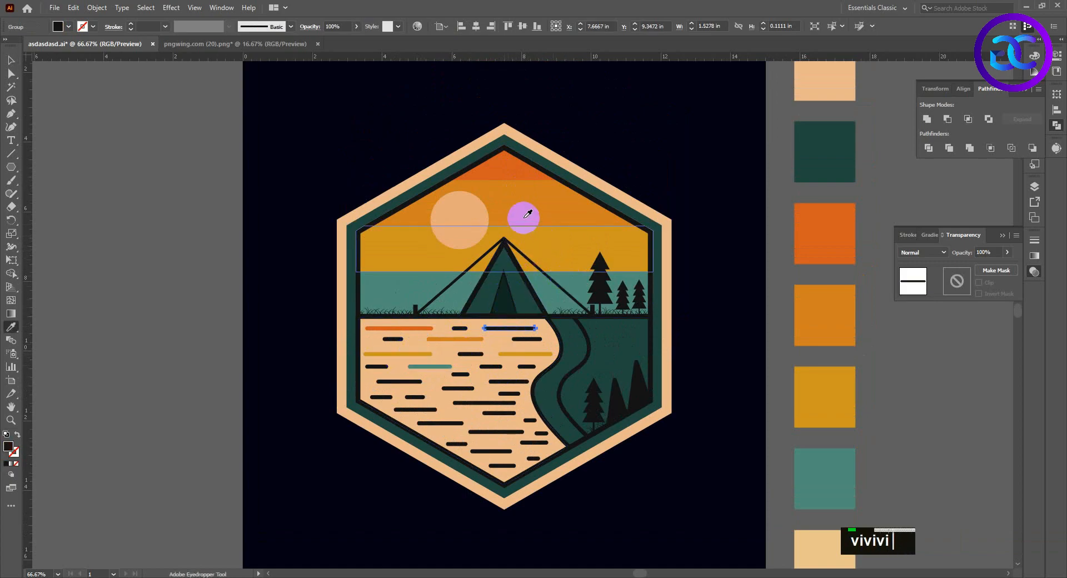
Recolour the short middle dash of the top row teal and the second-row dash nearest the road red-orange.
click(463, 328)
key(i)
click(553, 283)
key(v)
click(527, 339)
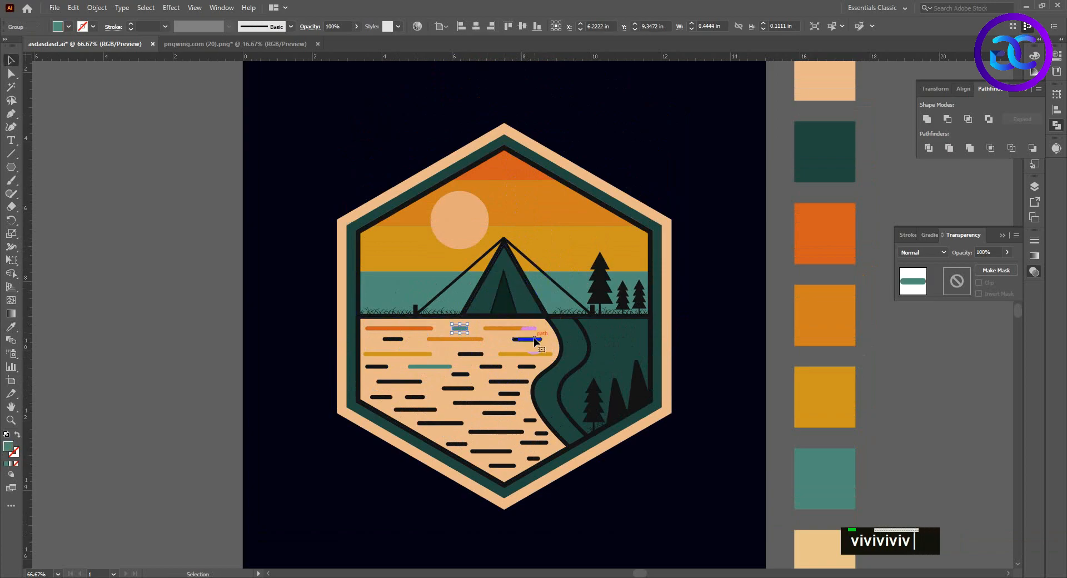
key(i)
click(498, 162)
Recolour the short second-row dash near the left border teal and the short middle dash of the third row orange.
key(v)
key(i)
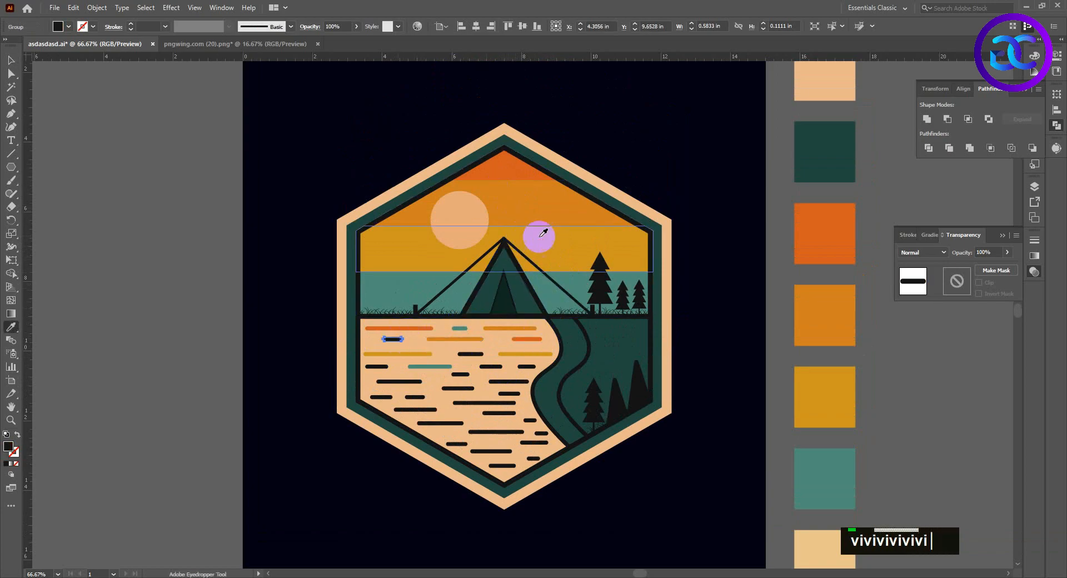
click(544, 284)
key(v)
click(474, 353)
key(i)
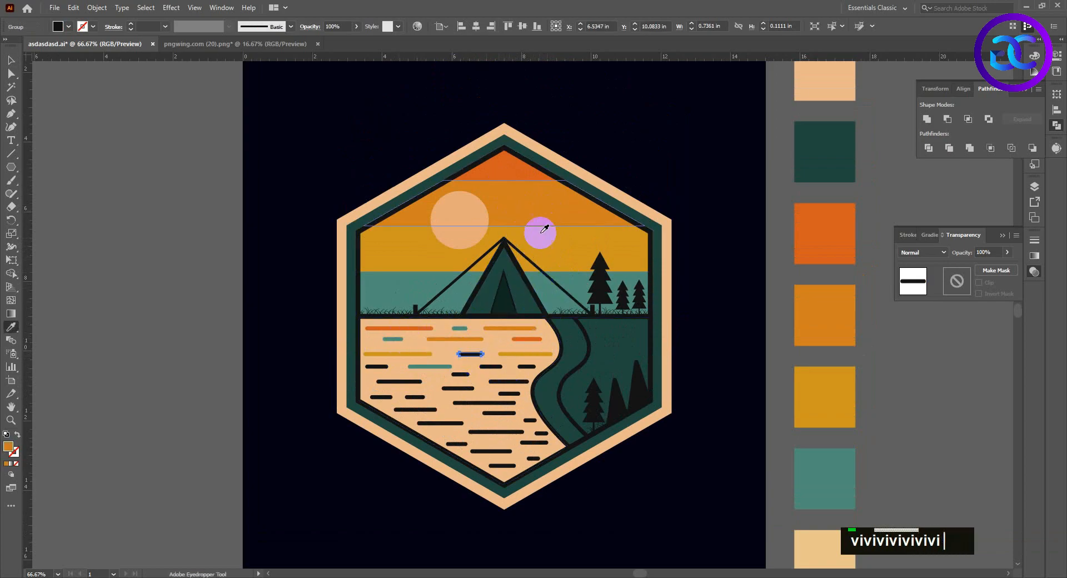
click(541, 231)
Recolour the dash beside the road's inward bend and the dash just above the left sloping border with the sky's red-orange.
key(v)
click(496, 383)
key(i)
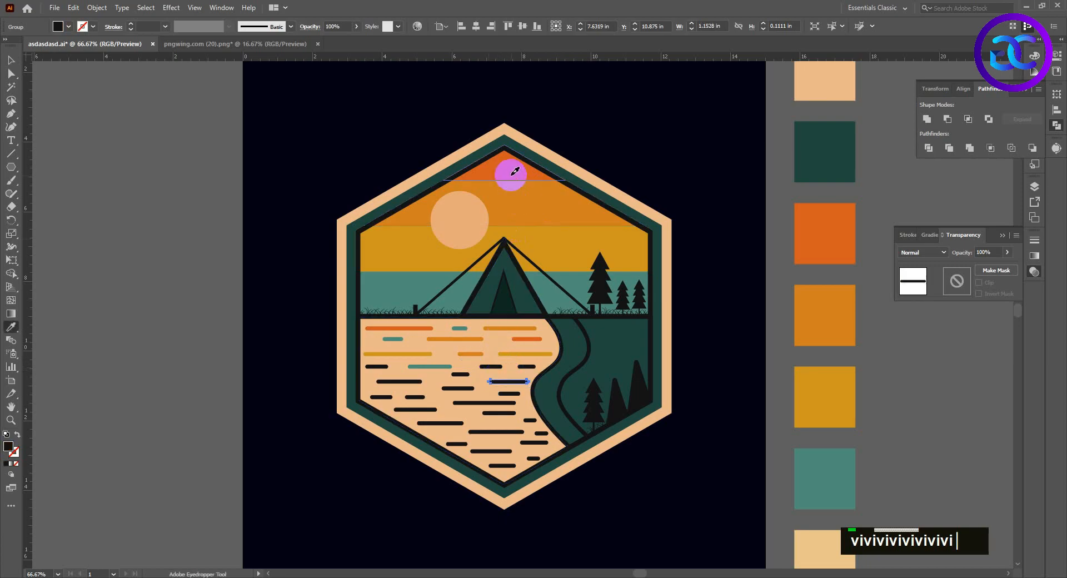
click(508, 171)
key(v)
click(422, 411)
key(i)
click(523, 165)
Recolour red-orange the dash below the long central one, the second-lowest long dash, and the long dash below the fourth row at left.
key(v)
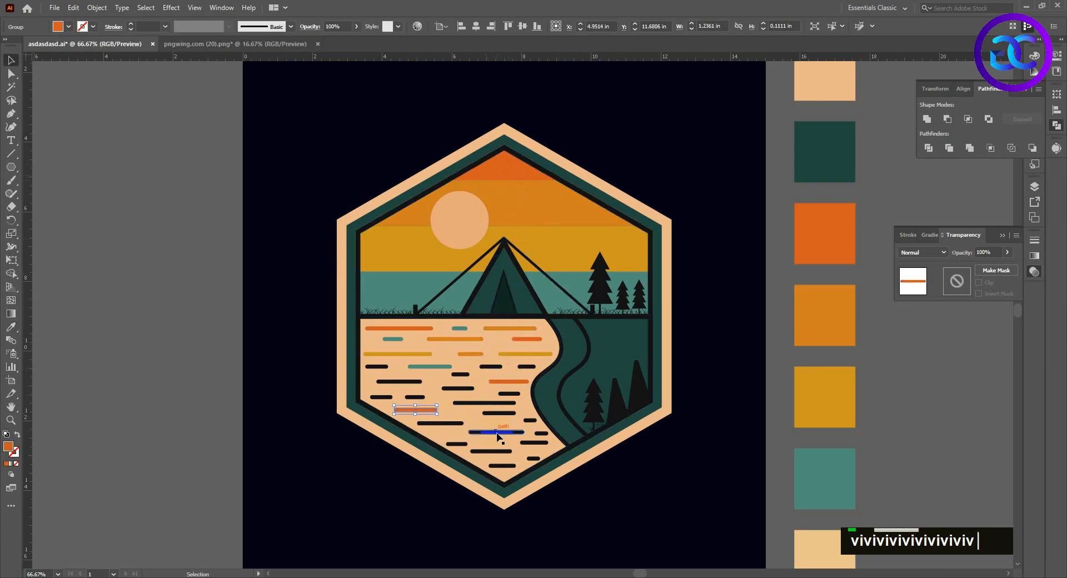
click(499, 412)
key(i)
click(505, 172)
key(v)
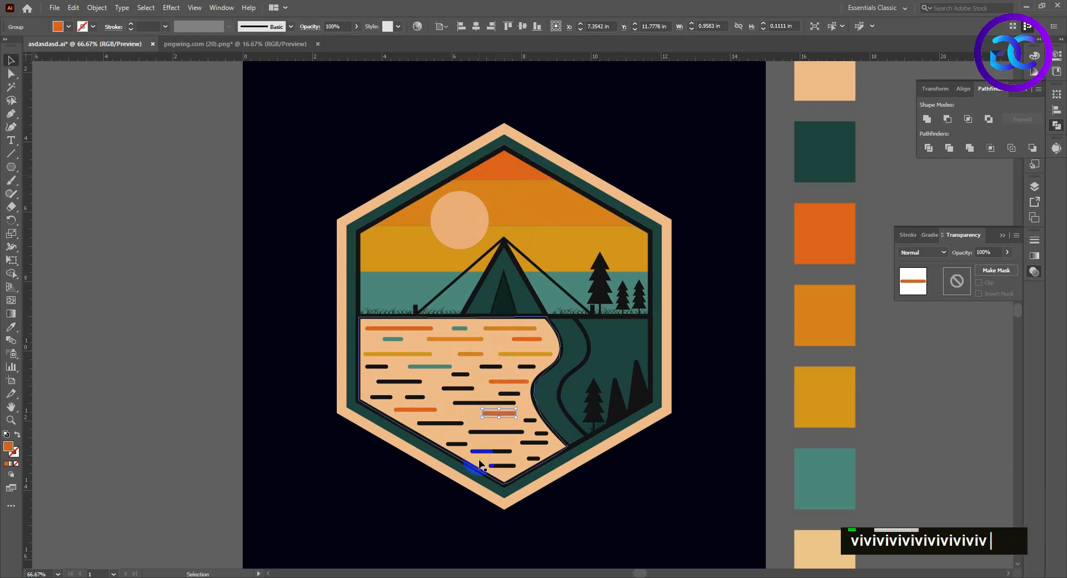
key(i)
click(497, 171)
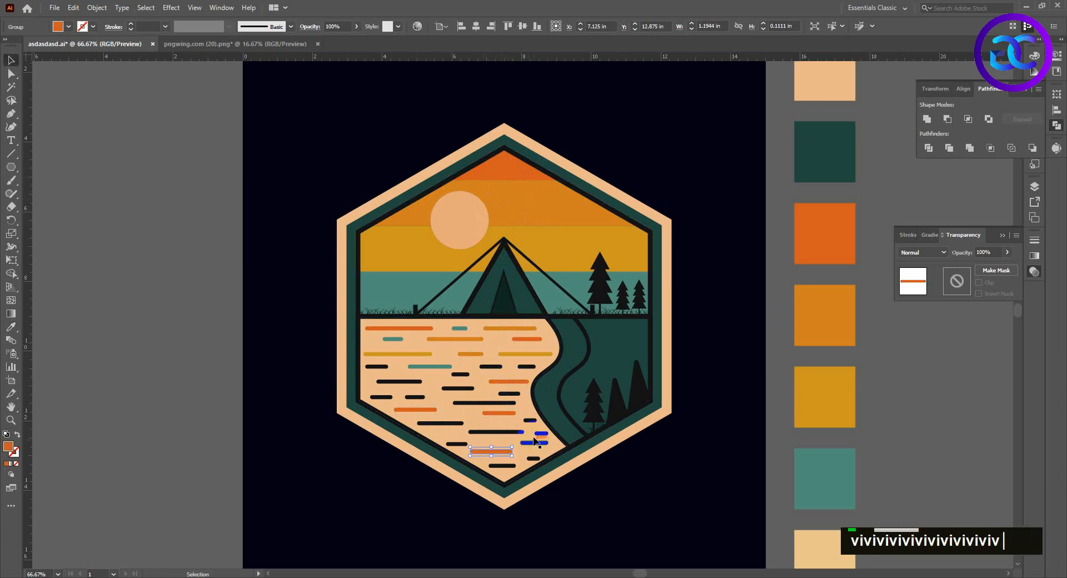
click(549, 164)
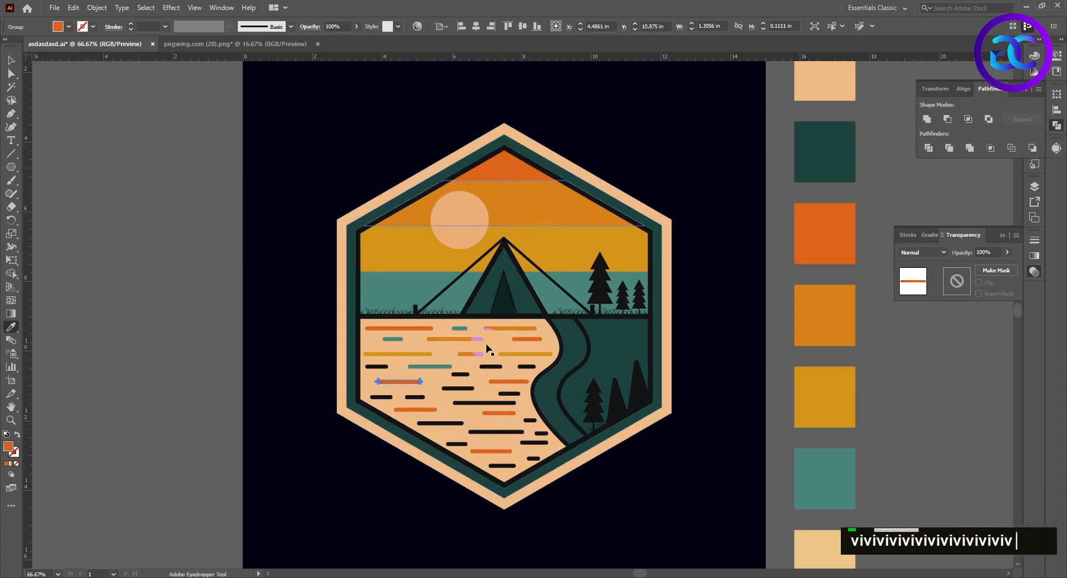
Recolour the long central dash, the short middle dash of the fourth row and the long lower-left dash with the sky's orange.
key(v)
click(478, 403)
key(i)
click(505, 220)
key(v)
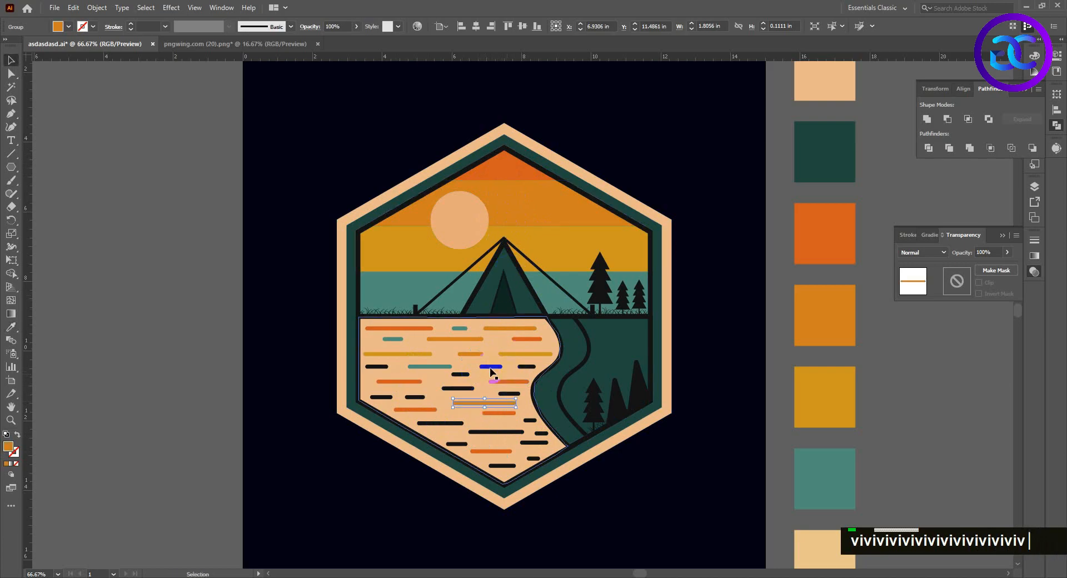
click(442, 424)
key(i)
click(512, 192)
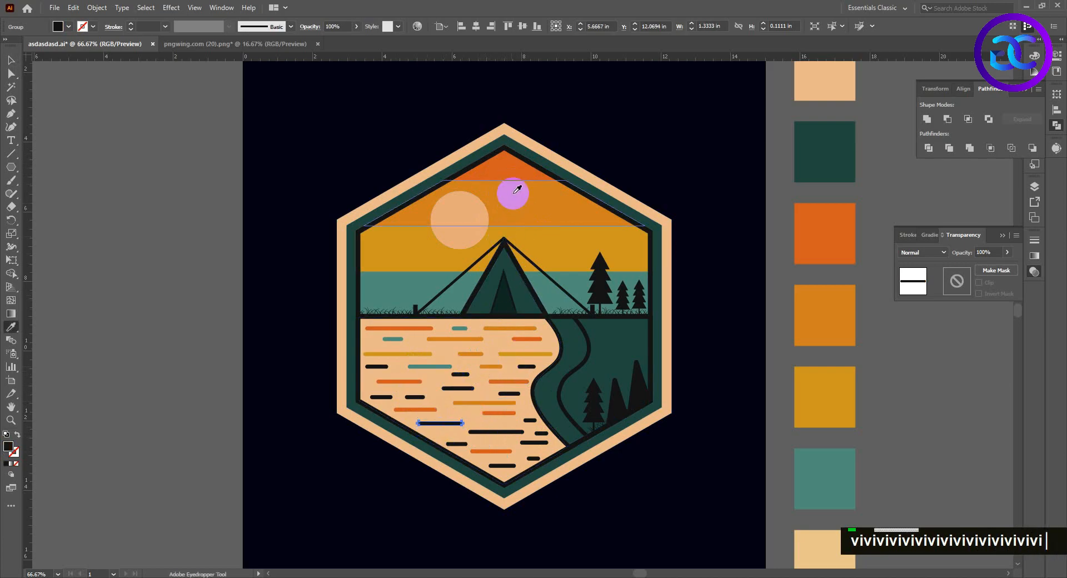
Recolour the dash near the road's lower end orange and the long dash just above and left of it mustard yellow.
key(v)
click(530, 442)
key(i)
click(532, 204)
key(v)
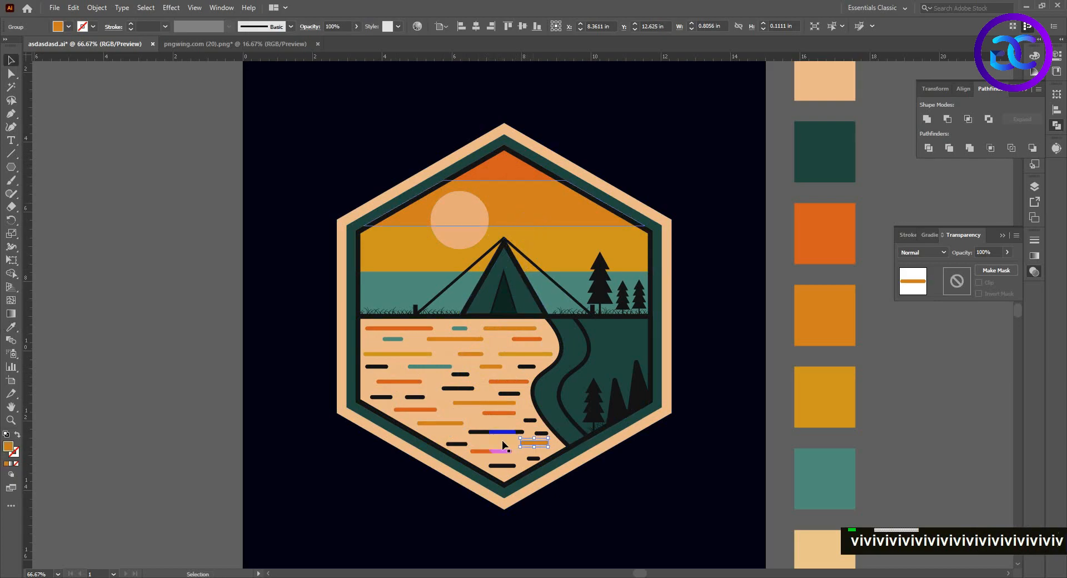
click(504, 433)
key(i)
click(543, 255)
Recolour the dash above the long central one mustard yellow, and the bottommost dash and the short dash left of centre teal.
key(v)
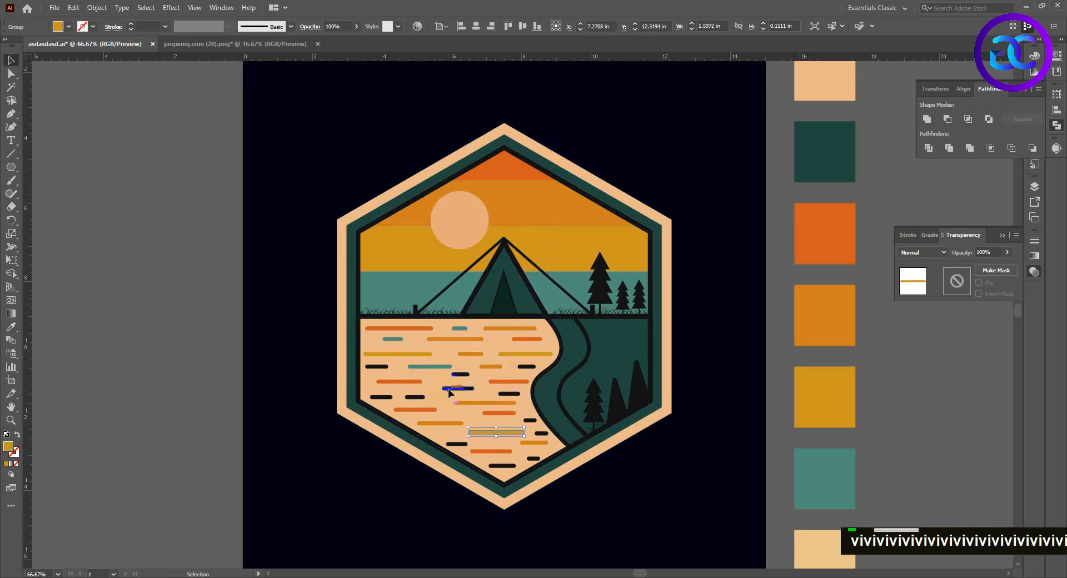
key(v)
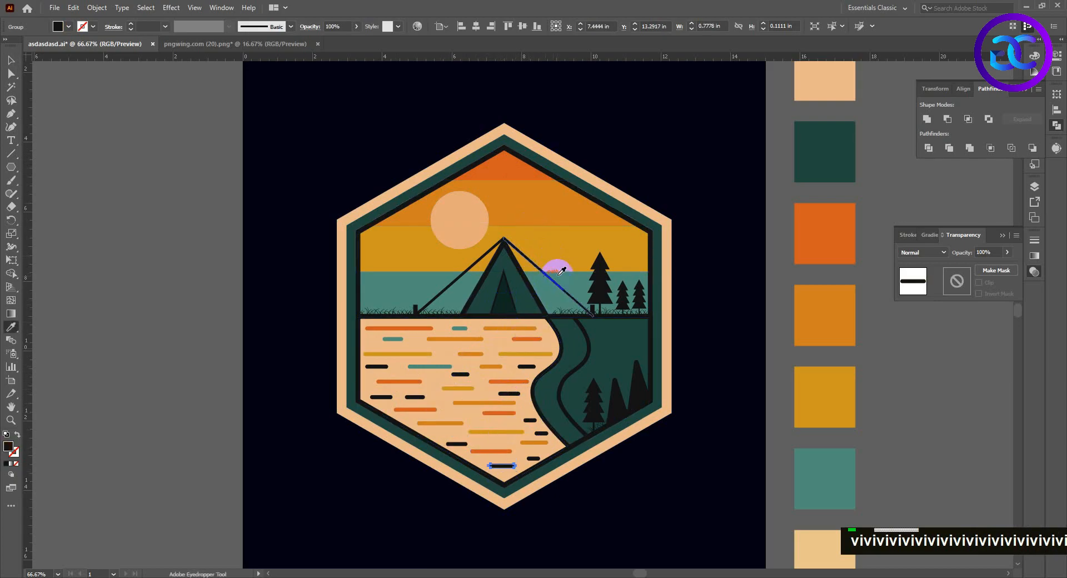
click(560, 274)
key(v)
click(577, 278)
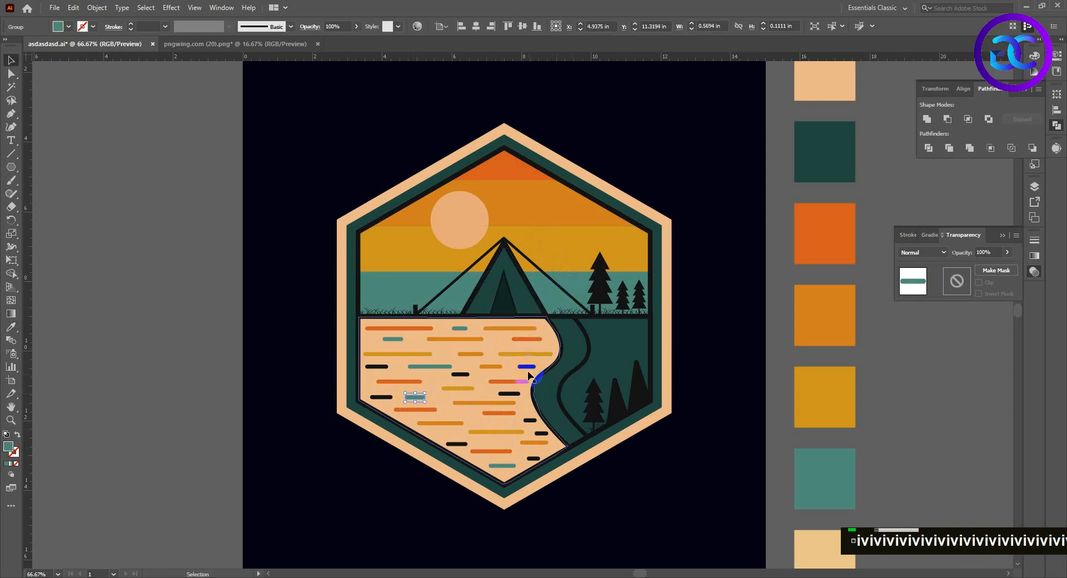
Recolour the fourth-row dash nearest the road and the small dash beside the road's lower bend with the sky's teal.
ctrl+click(527, 366)
key(v)
click(531, 421)
key(i)
click(566, 285)
Recolour the short dash above the lower-left corner and the short dash above the long central one's road end mustard yellow.
key(v)
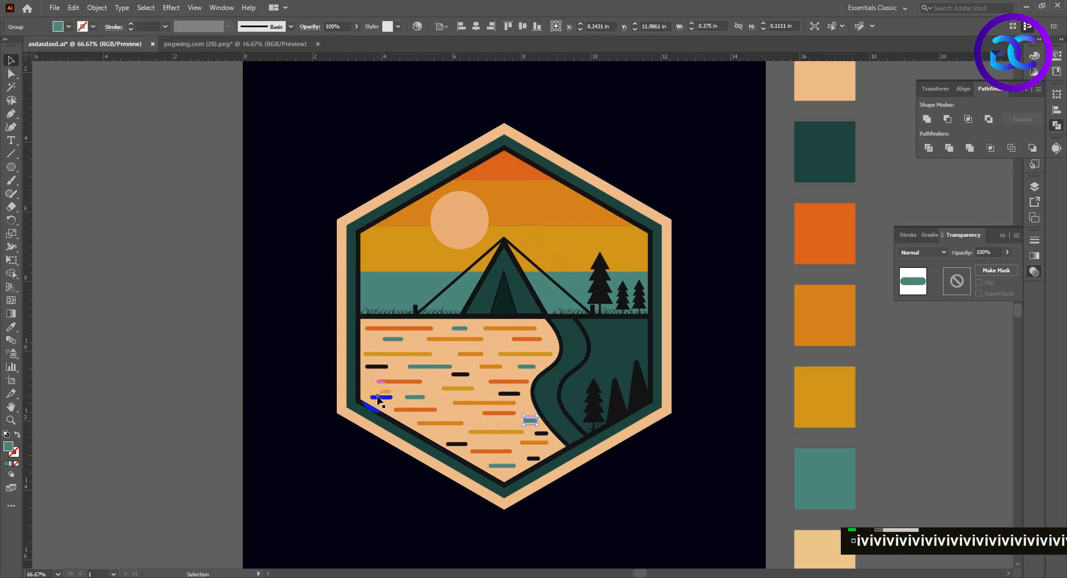
key(i)
click(528, 248)
click(547, 236)
key(v)
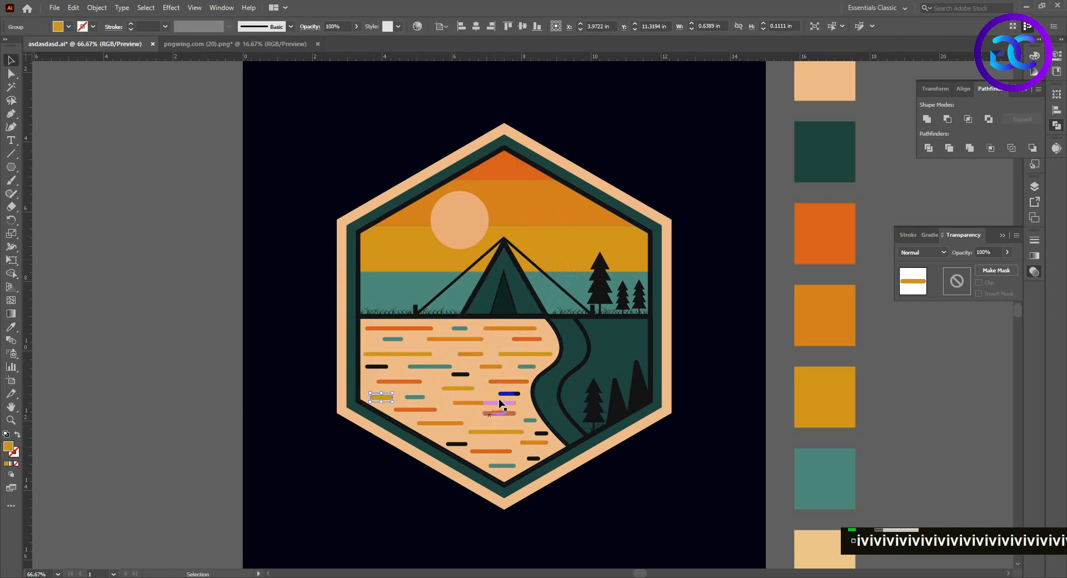
key(i)
click(511, 182)
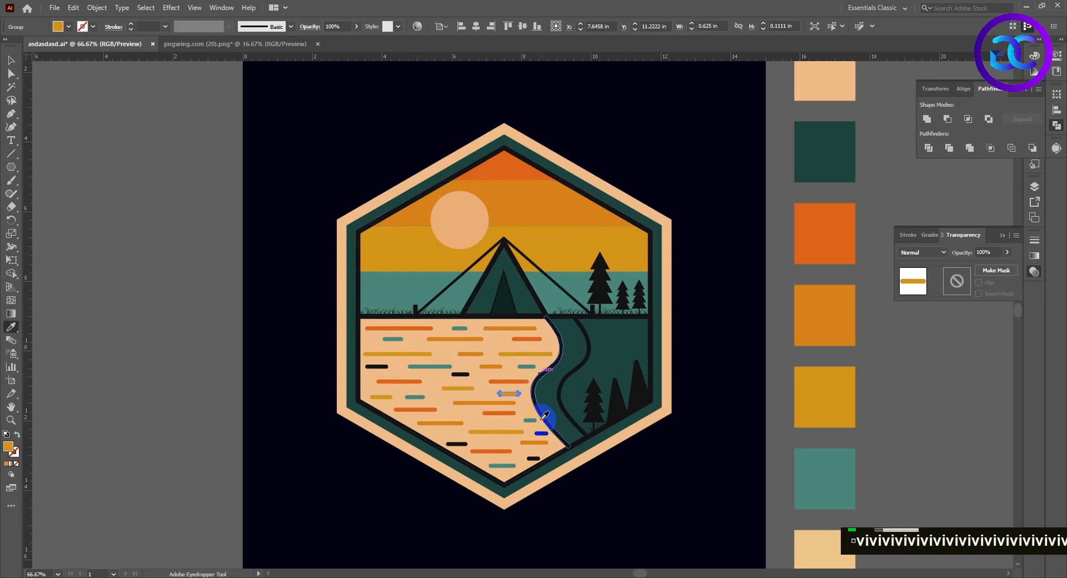
Recolour the small dash at the road's lower edge and the short dash just below the fourth row's middle red-orange.
key(v)
click(541, 433)
key(i)
click(504, 177)
key(v)
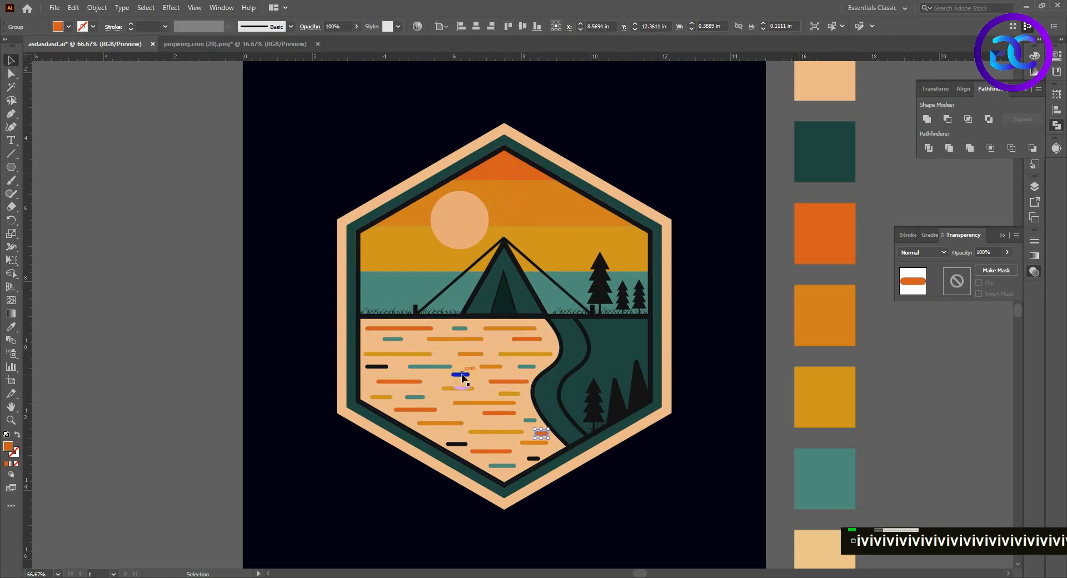
click(462, 375)
key(i)
click(505, 167)
Recolour the short fourth-row dash at the left border with the sky's orange.
key(v)
click(378, 368)
key(i)
click(469, 300)
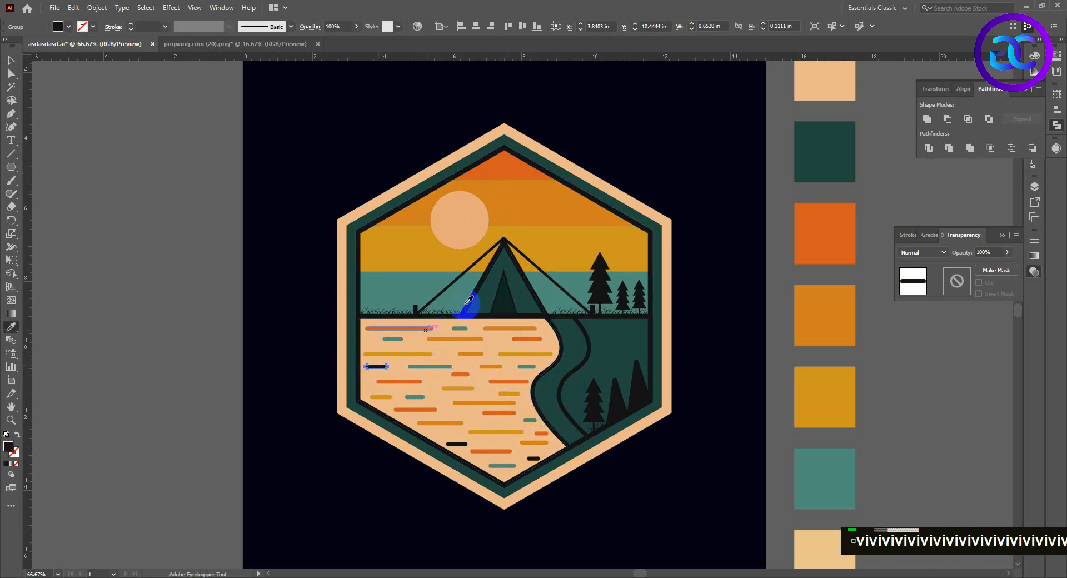
key(v)
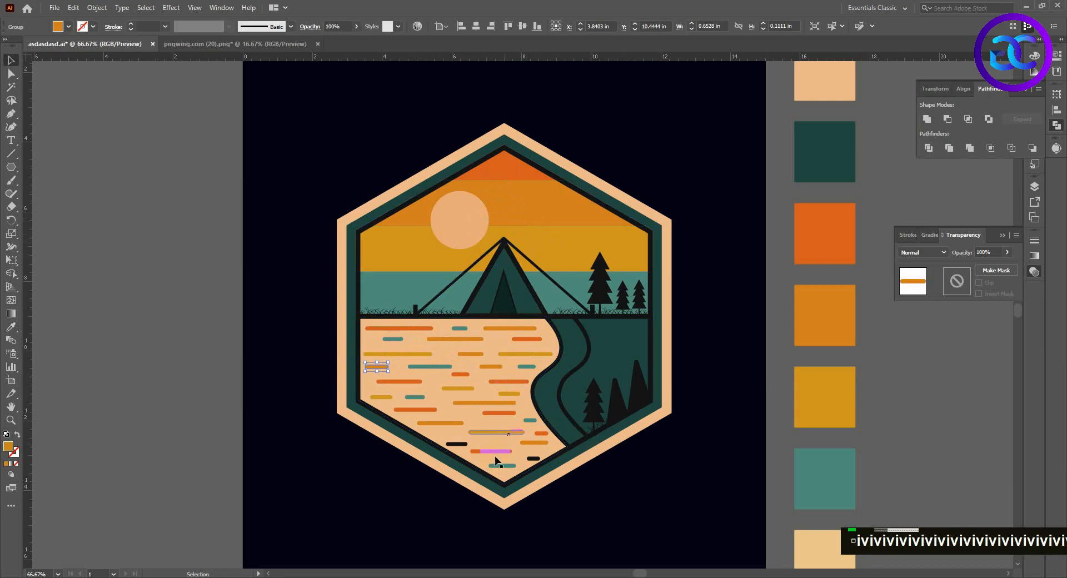
Recolour the last two dark dashes, near the badge's lower-left edge and lower right of its tip, with the sky's orange.
key(i)
click(510, 164)
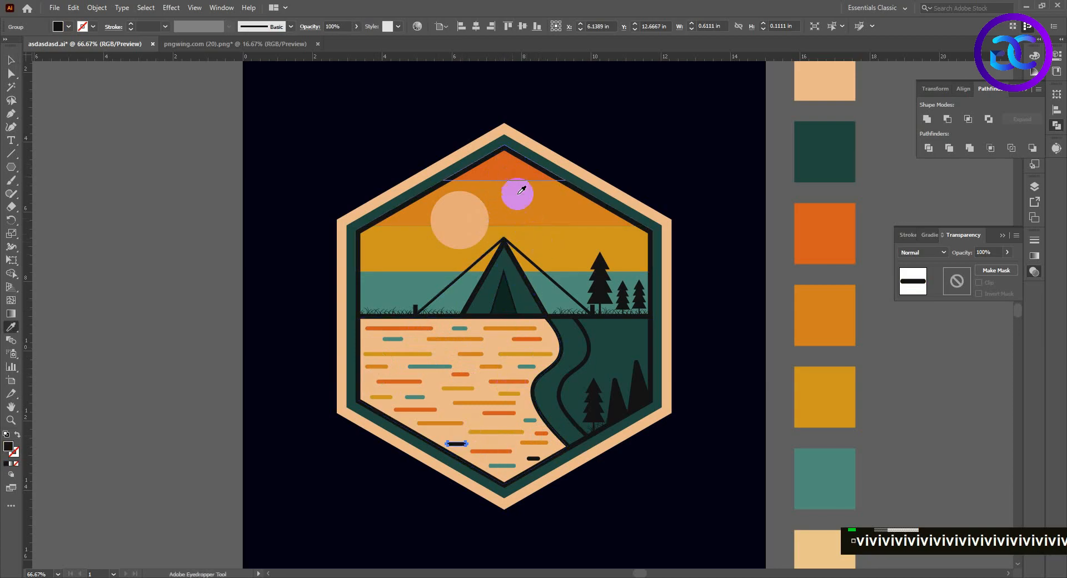
key(v)
click(532, 459)
key(i)
click(514, 191)
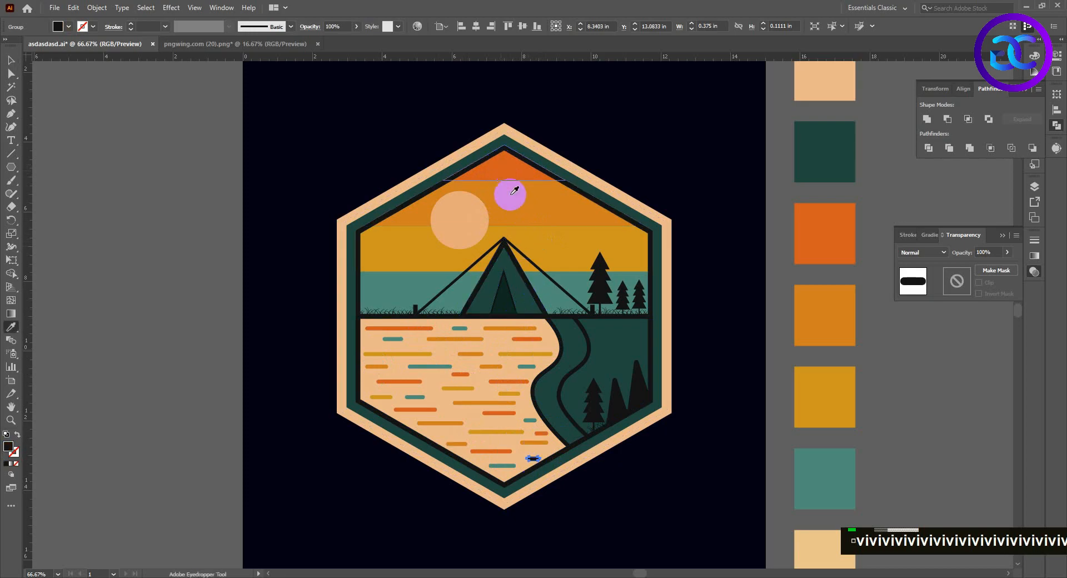
key(v)
click(282, 345)
scroll(493, 345, up, 2)
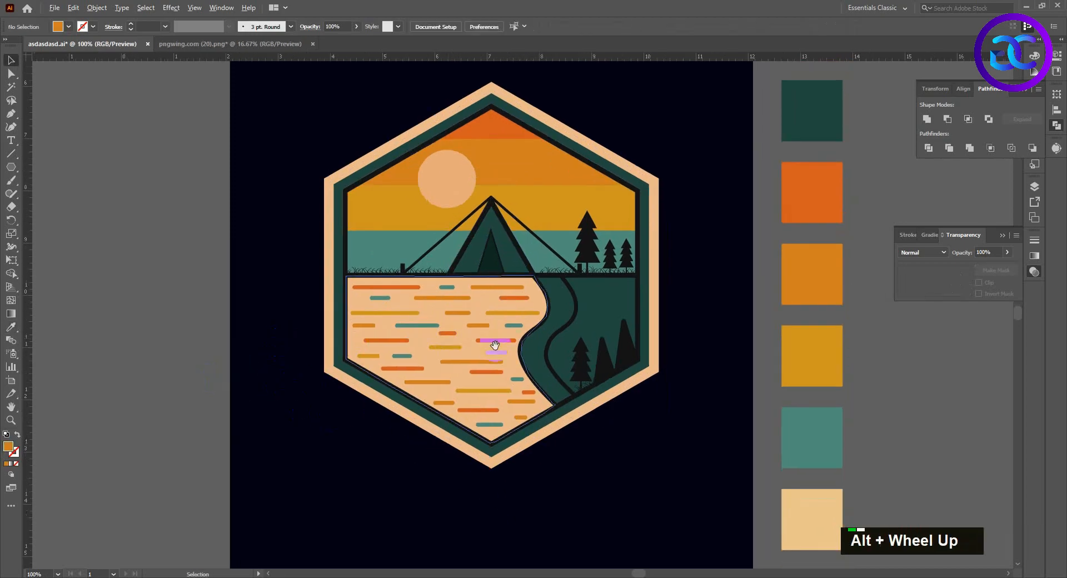
key(space)
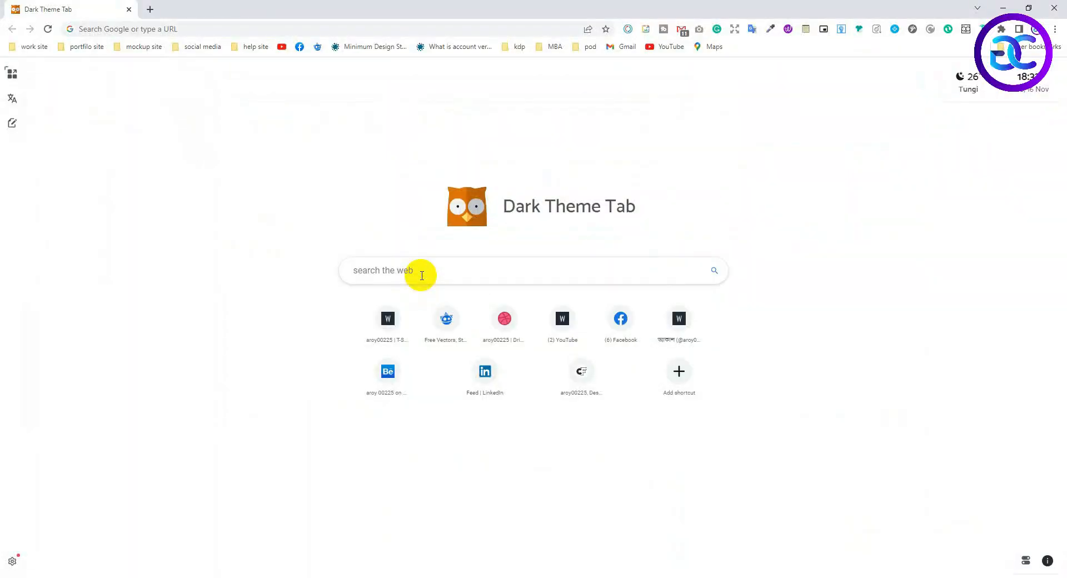
In the web browser, search for "free png downloade site" and open the PNGWing result in a new tab.
text(e png )
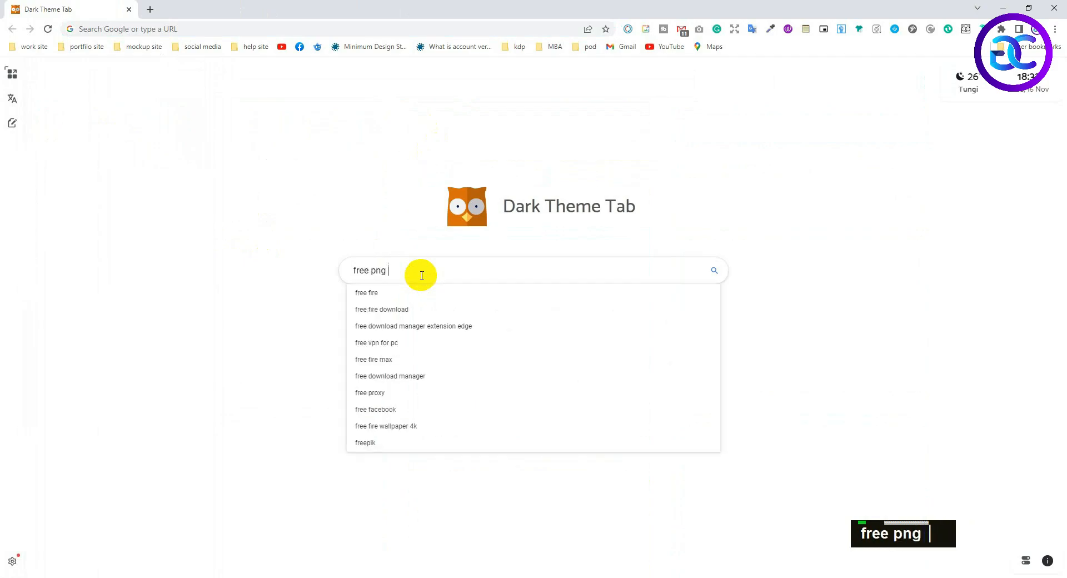
text(downloade si)
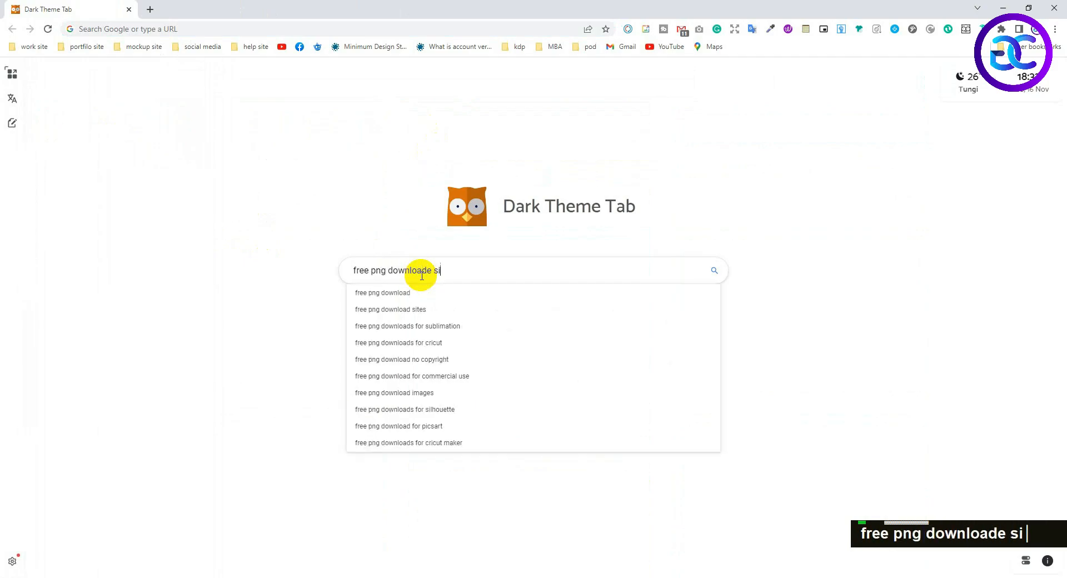
text(te)
key(Return)
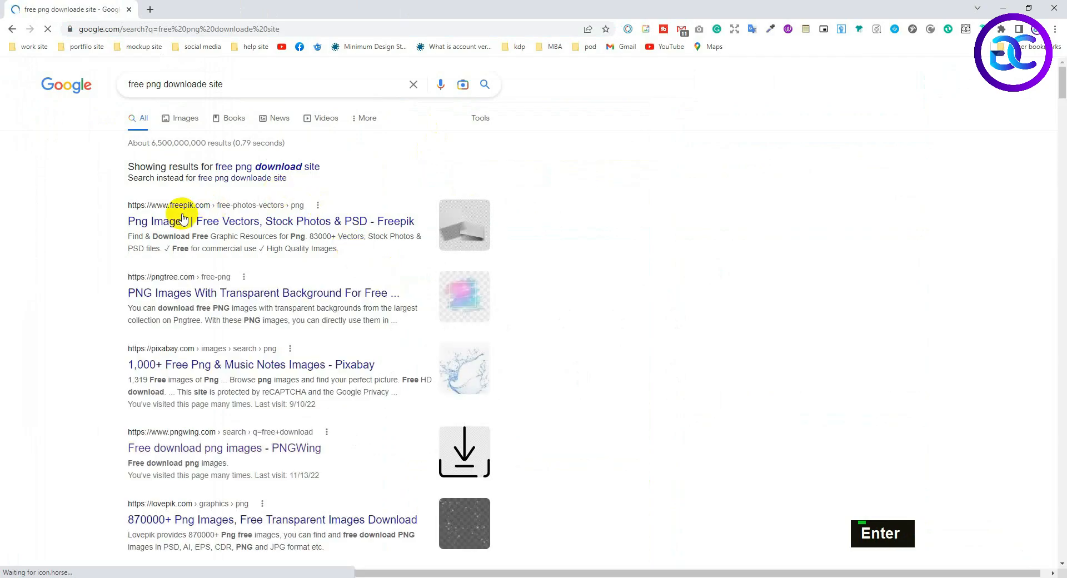
right_click(190, 446)
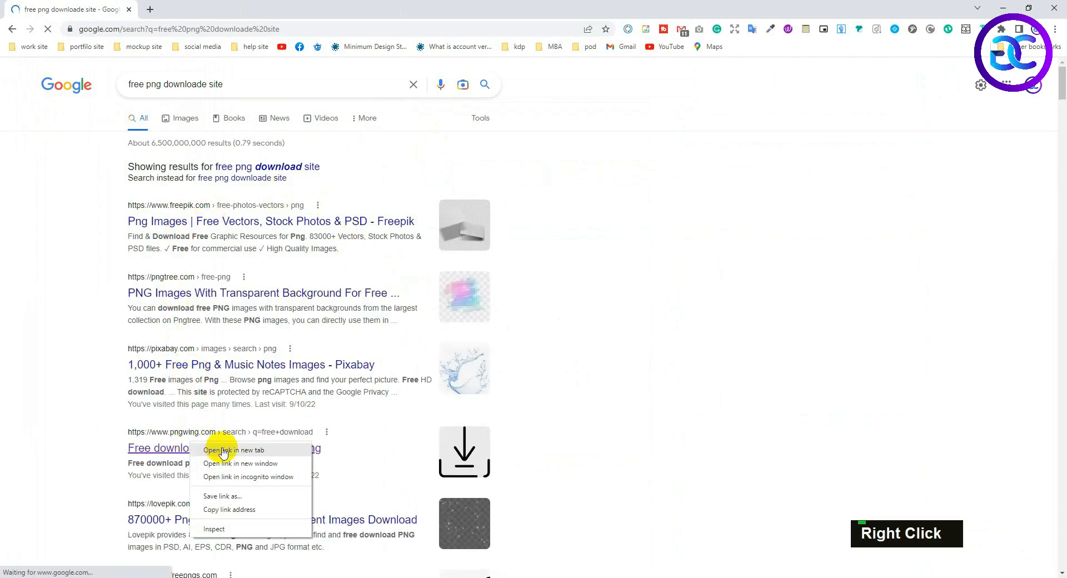
click(224, 450)
click(225, 8)
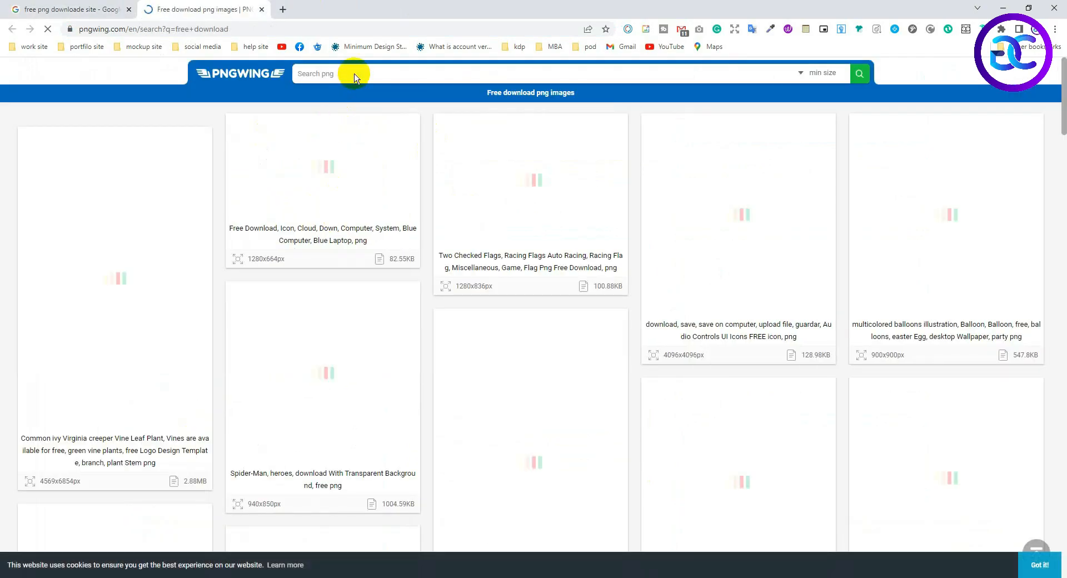
Search PNGWing for deer and look through the first page of images for a suitable silhouette.
click(354, 74)
text(d)
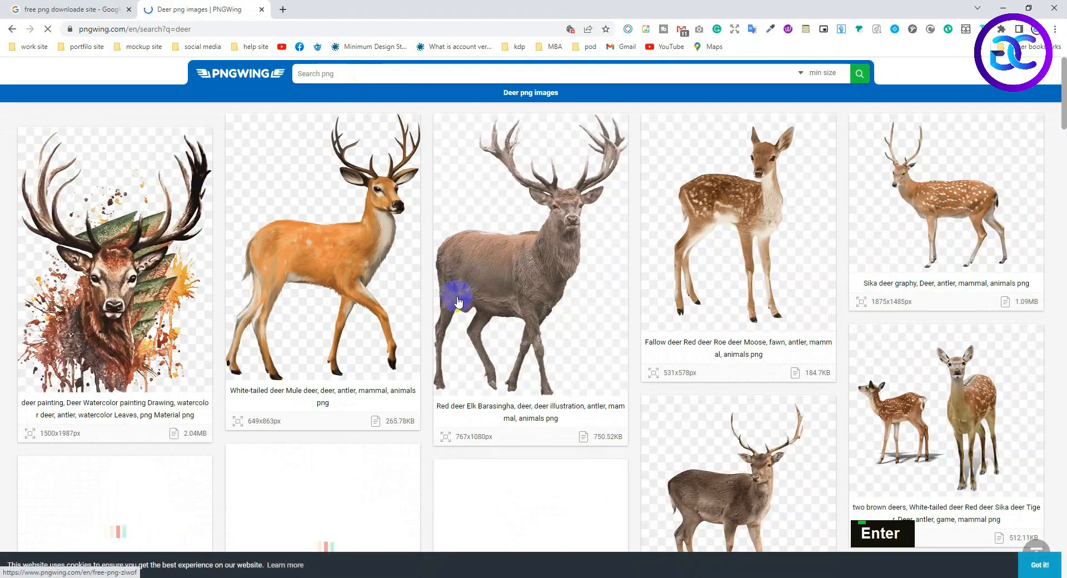
scroll(500, 311, down, 8)
scroll(500, 312, down, 4)
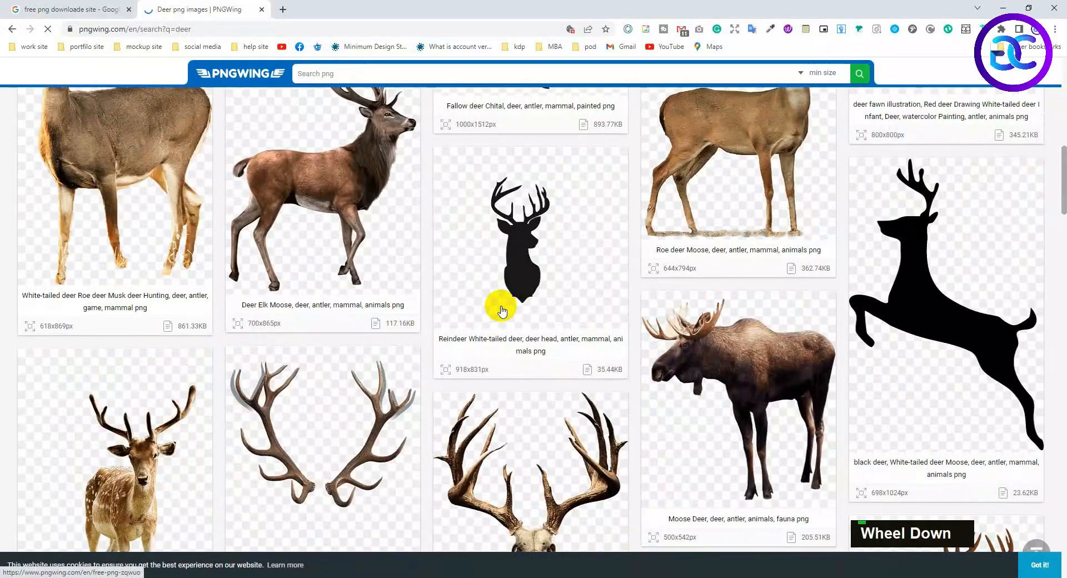
scroll(500, 310, down, 4)
scroll(502, 309, down, 8)
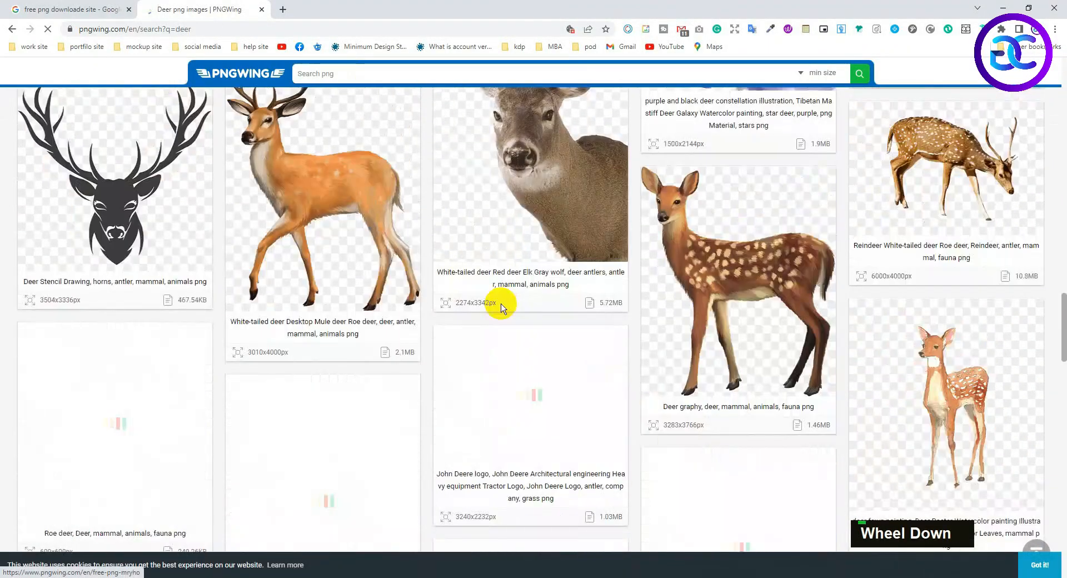
scroll(503, 305, down, 4)
scroll(502, 304, down, 8)
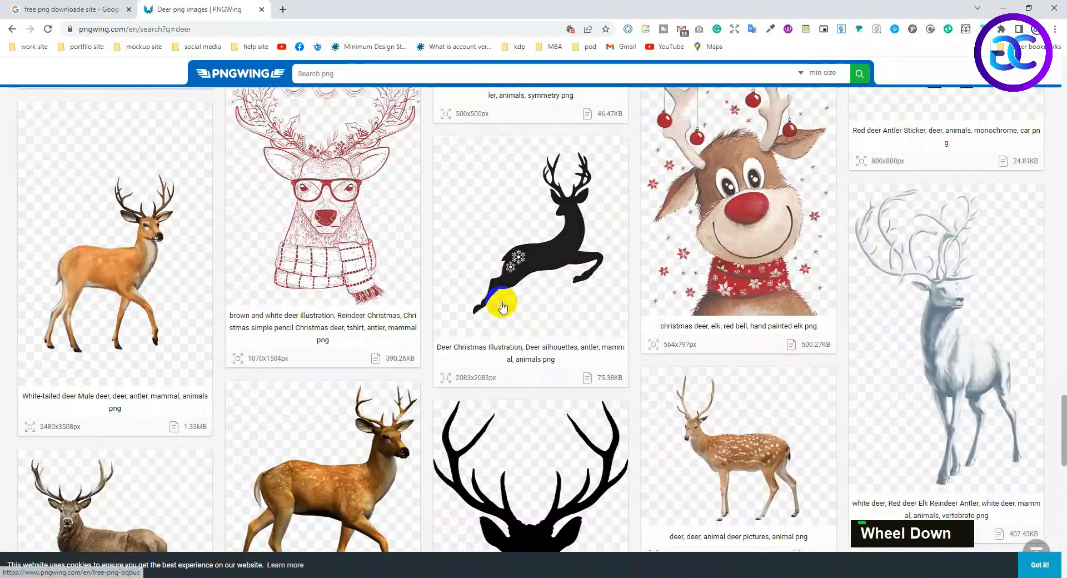
scroll(502, 305, down, 12)
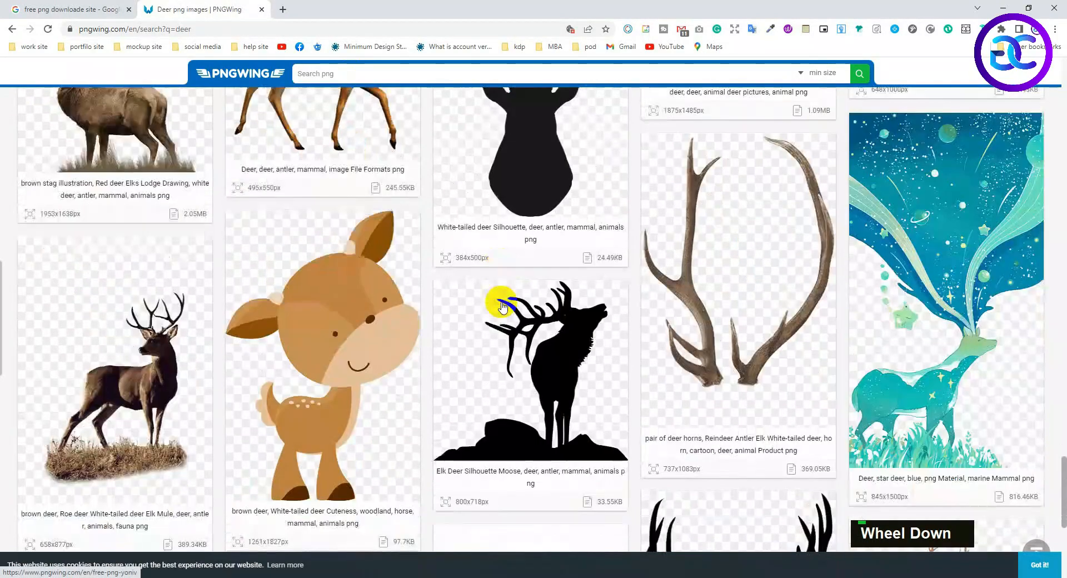
scroll(502, 306, down, 3)
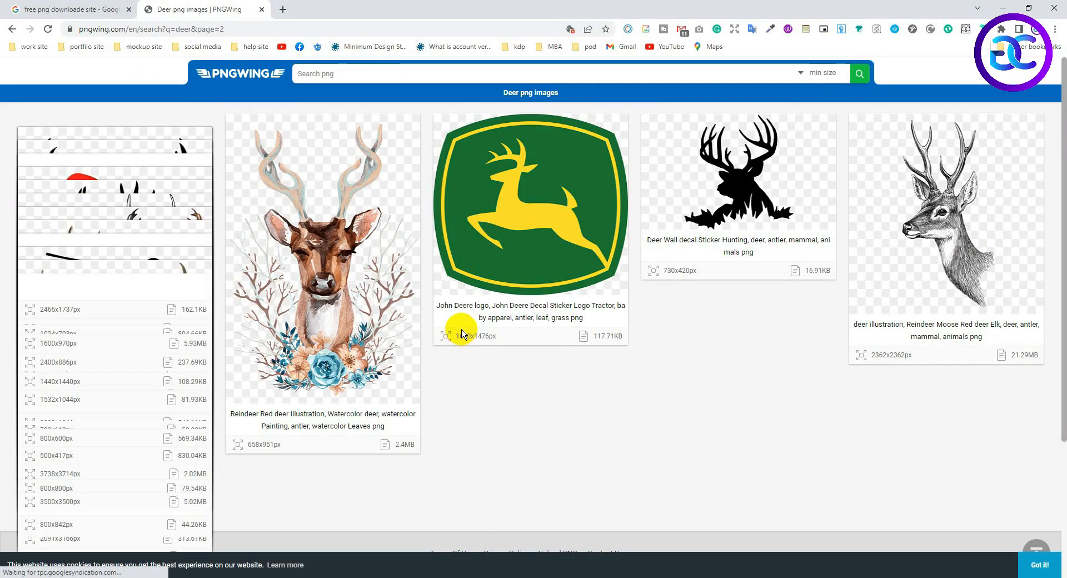
Look through the second page of deer images and inspect the black reindeer silhouette in its own tab.
scroll(461, 332, down, 10)
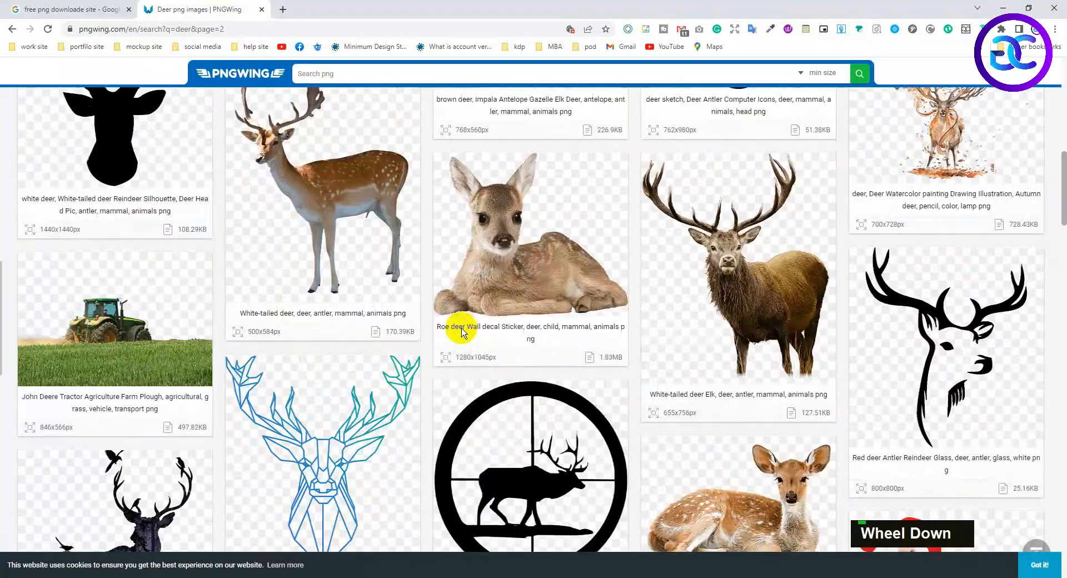
scroll(461, 333, down, 8)
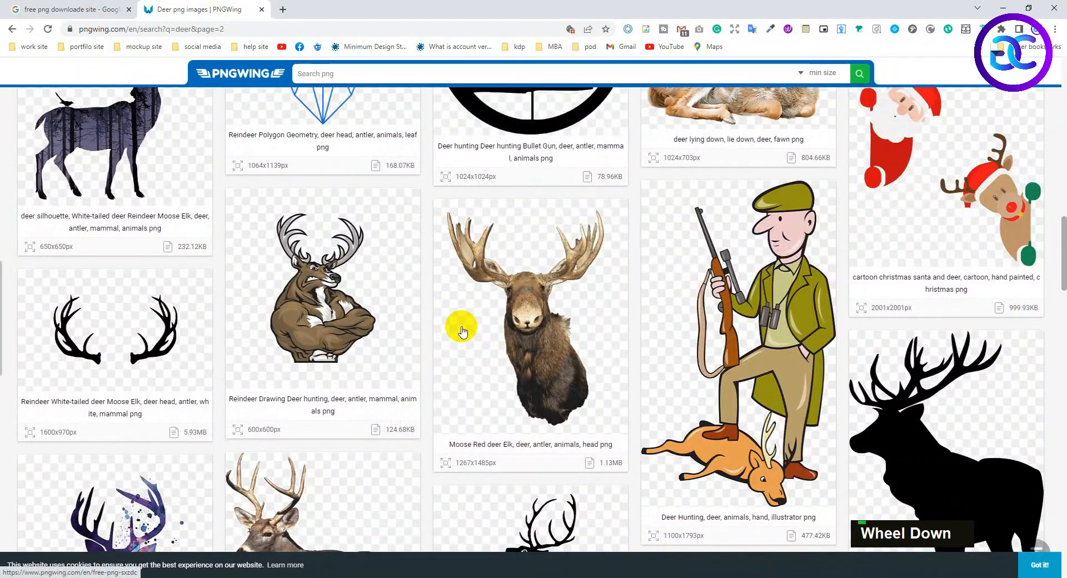
scroll(462, 332, down, 4)
scroll(462, 332, up, 8)
scroll(462, 332, down, 8)
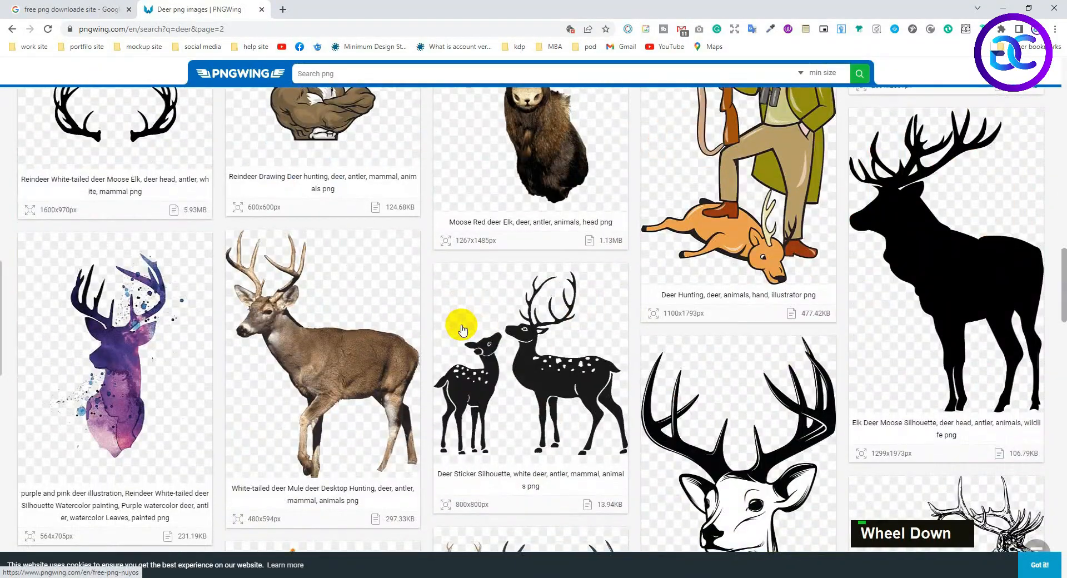
scroll(464, 333, down, 16)
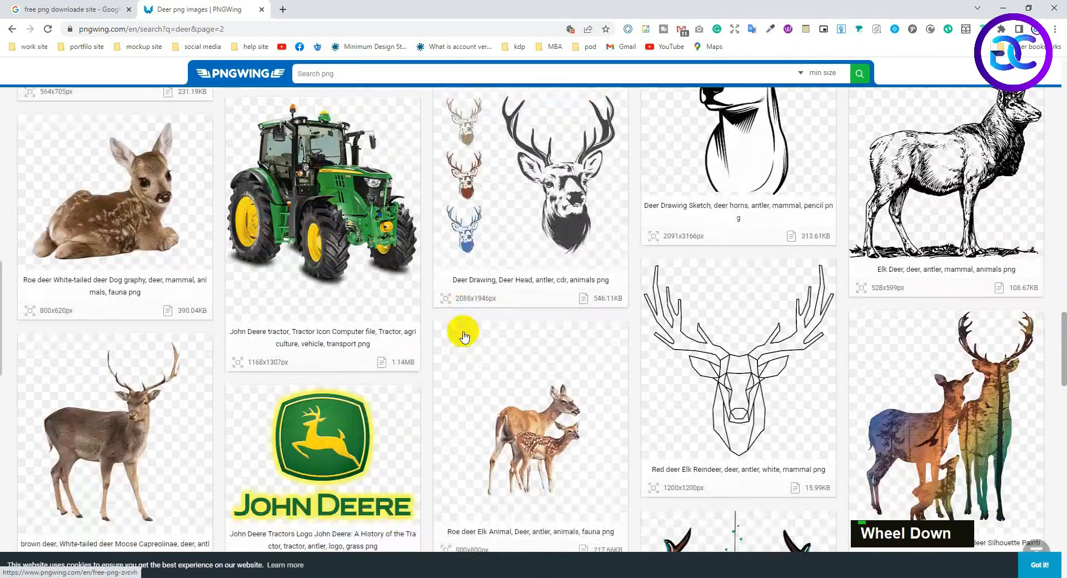
scroll(459, 333, down, 4)
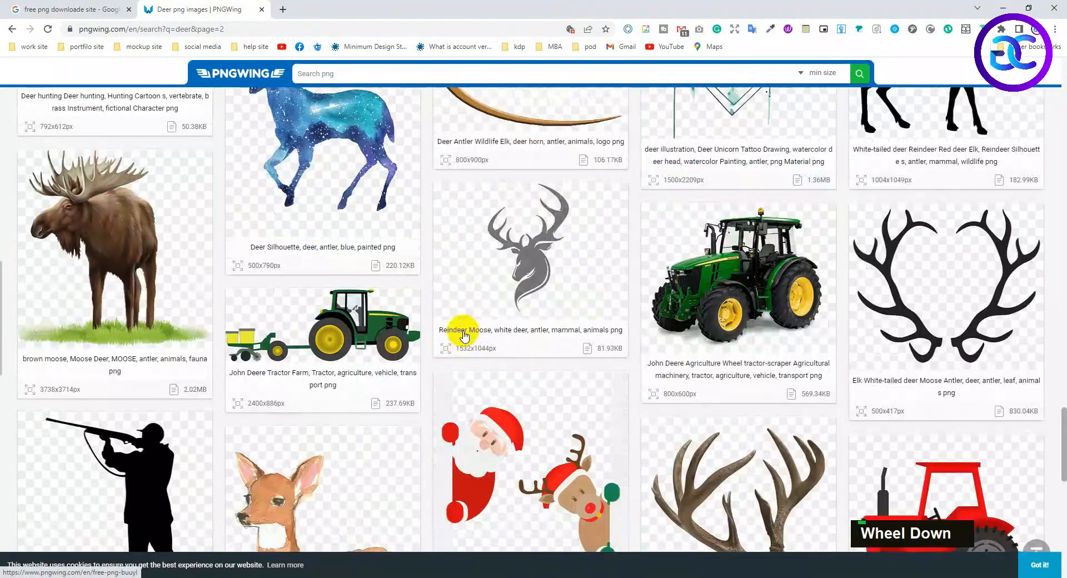
scroll(770, 351, up, 4)
click(918, 282)
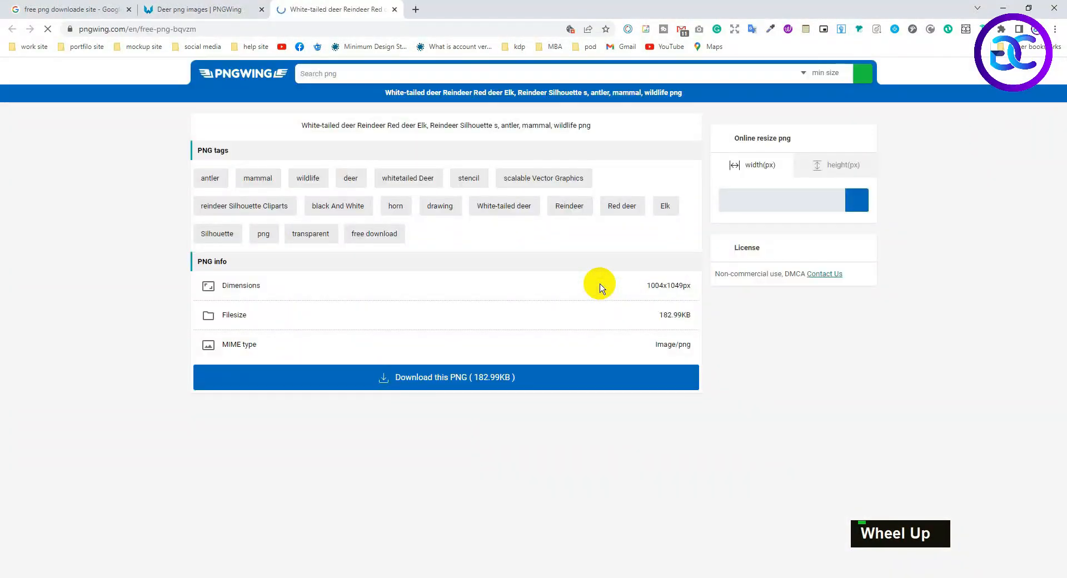
scroll(577, 308, down, 5)
scroll(577, 308, down, 4)
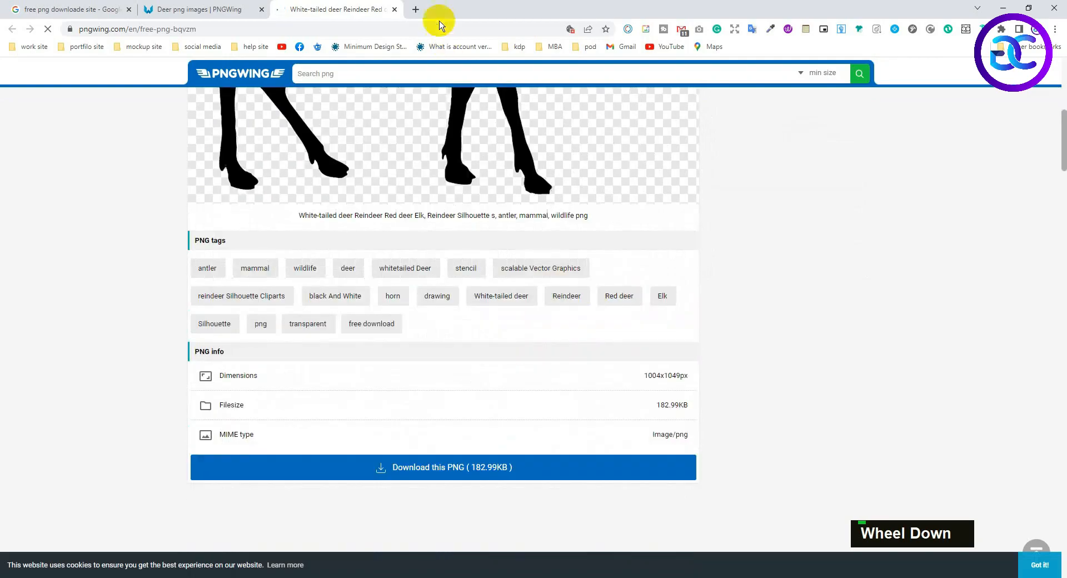
Open the stag and doe silhouette from the deer results and download its PNG.
click(183, 9)
scroll(501, 312, down, 15)
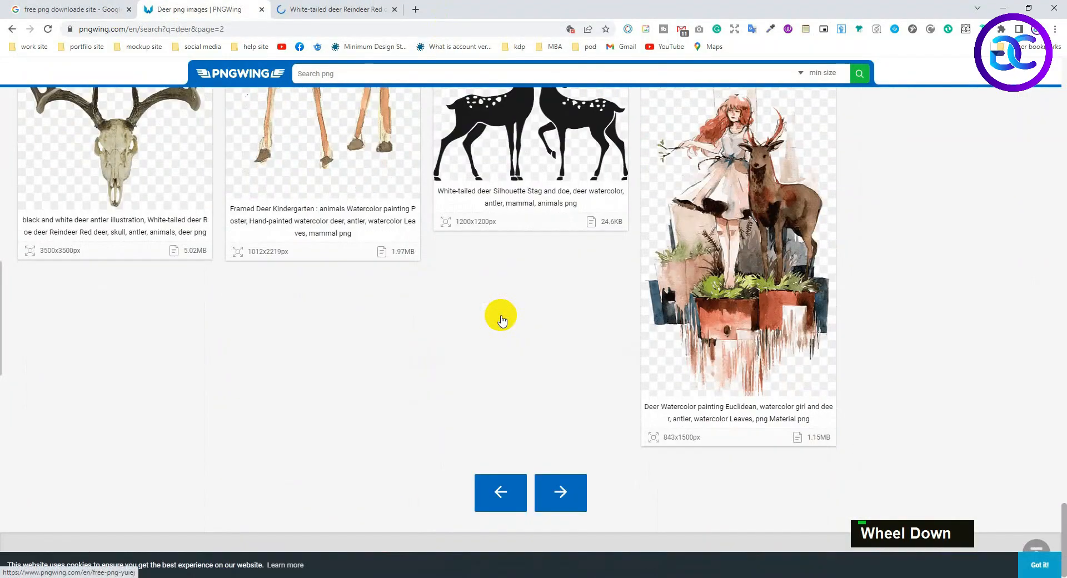
scroll(501, 320, up, 5)
click(552, 320)
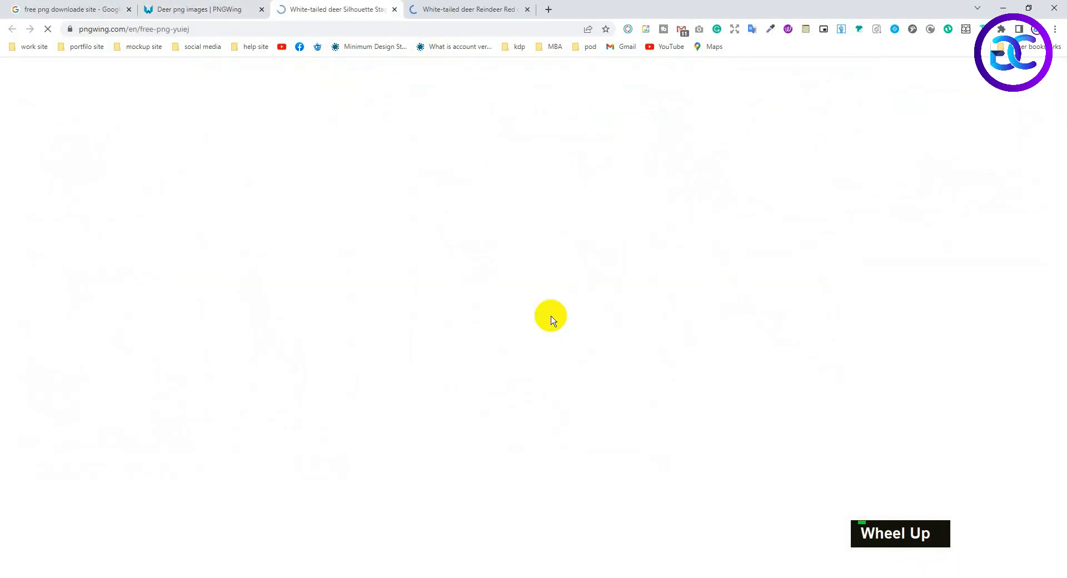
scroll(500, 358, down, 5)
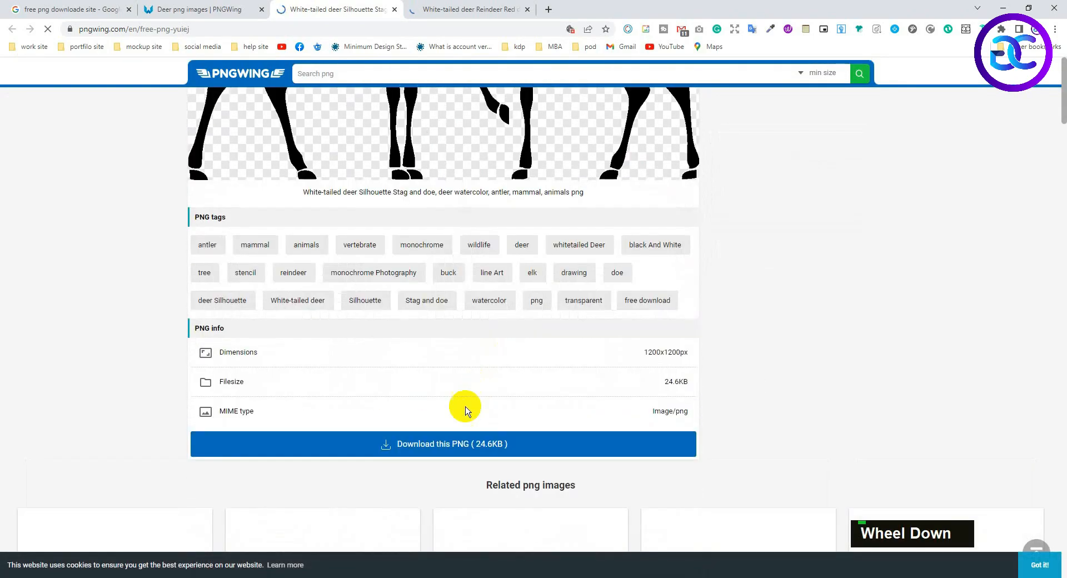
click(467, 444)
scroll(472, 378, up, 3)
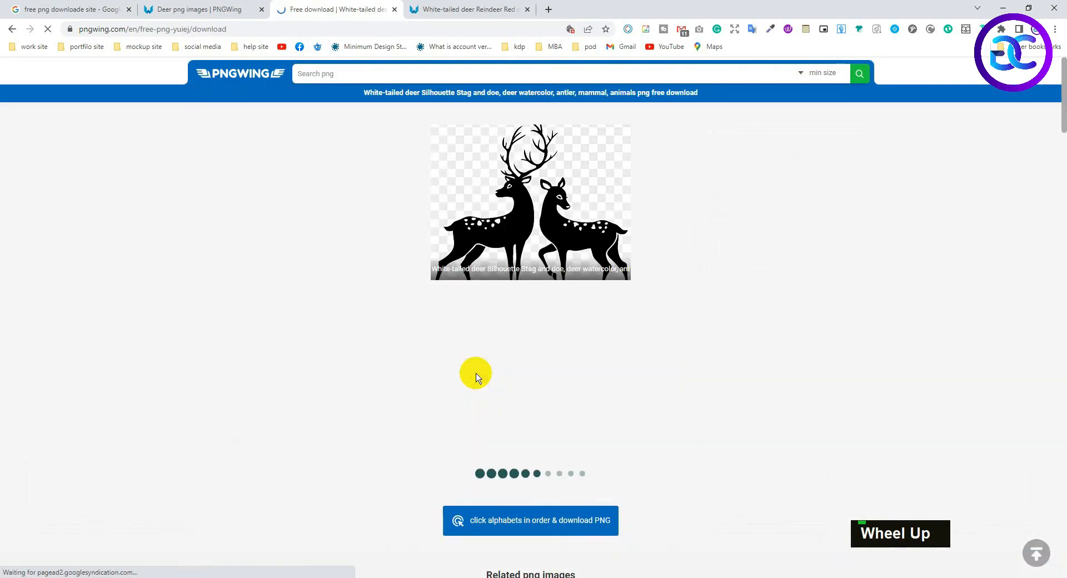
scroll(543, 500, down, 4)
click(556, 300)
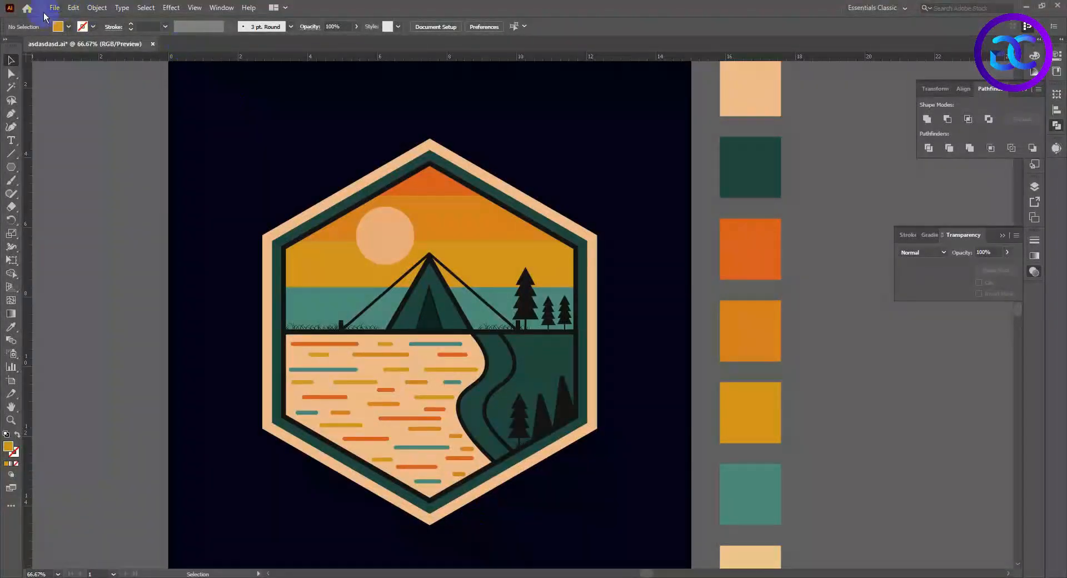
Switch to Illustrator, open pngwing.com (20).png and place the deer image on the empty canvas beside the artboard.
click(55, 8)
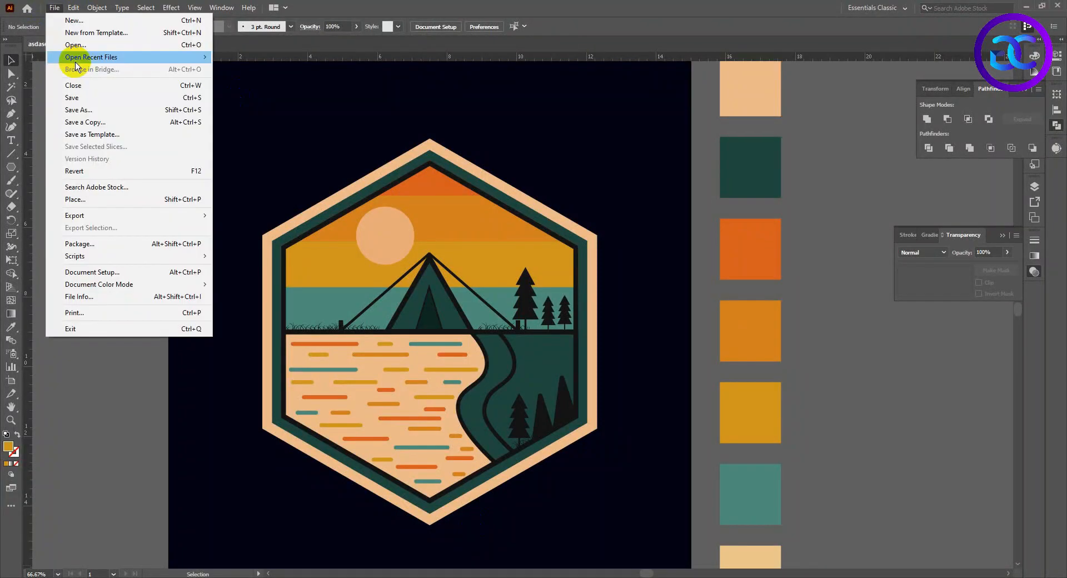
click(241, 173)
double_click(508, 158)
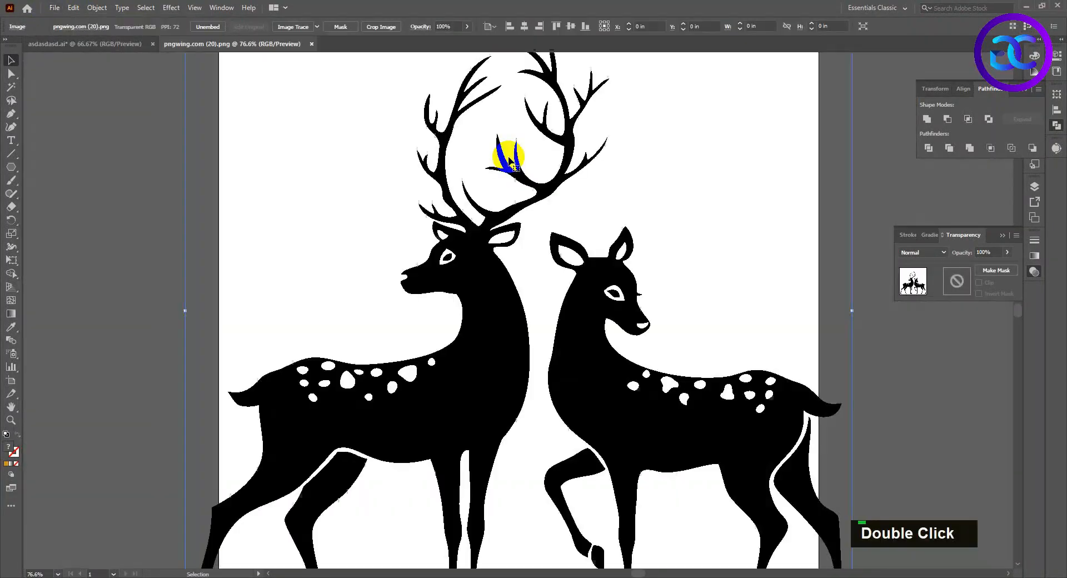
scroll(483, 207, down, 2)
drag(539, 250, 519, 242)
scroll(543, 224, down, 1)
drag(323, 242, 653, 237)
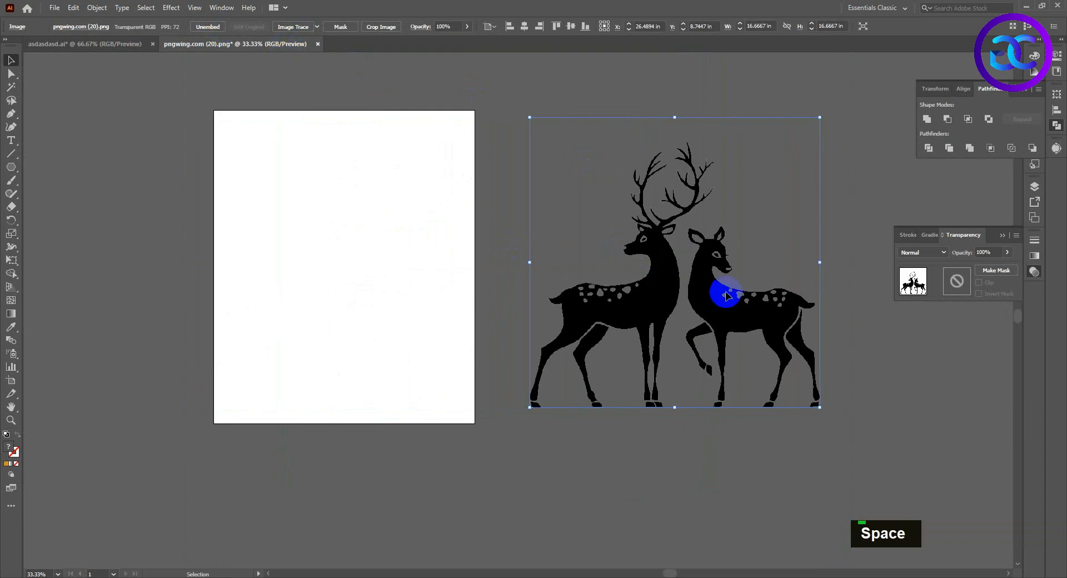
Convert the deer image into ungrouped vector shapes with Image Trace and delete its white background.
scroll(767, 264, up, 1)
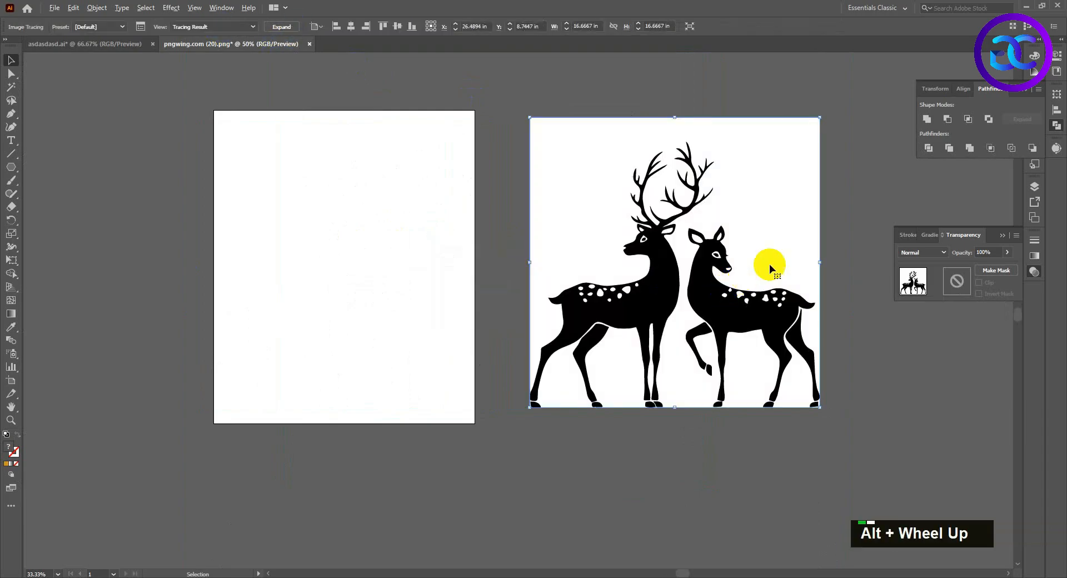
right_click(529, 228)
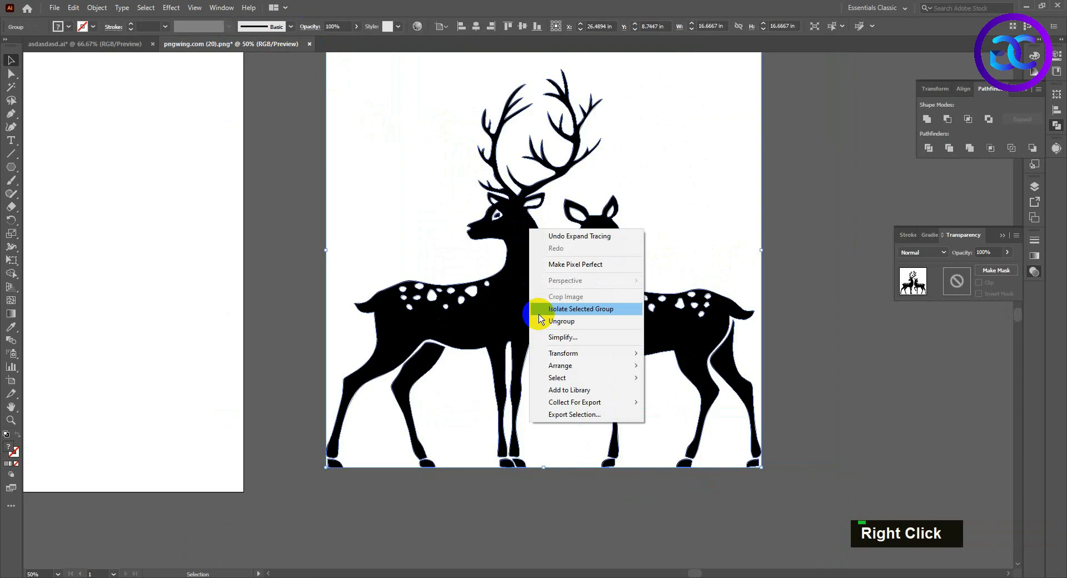
click(538, 322)
click(834, 237)
click(675, 220)
key(Delete)
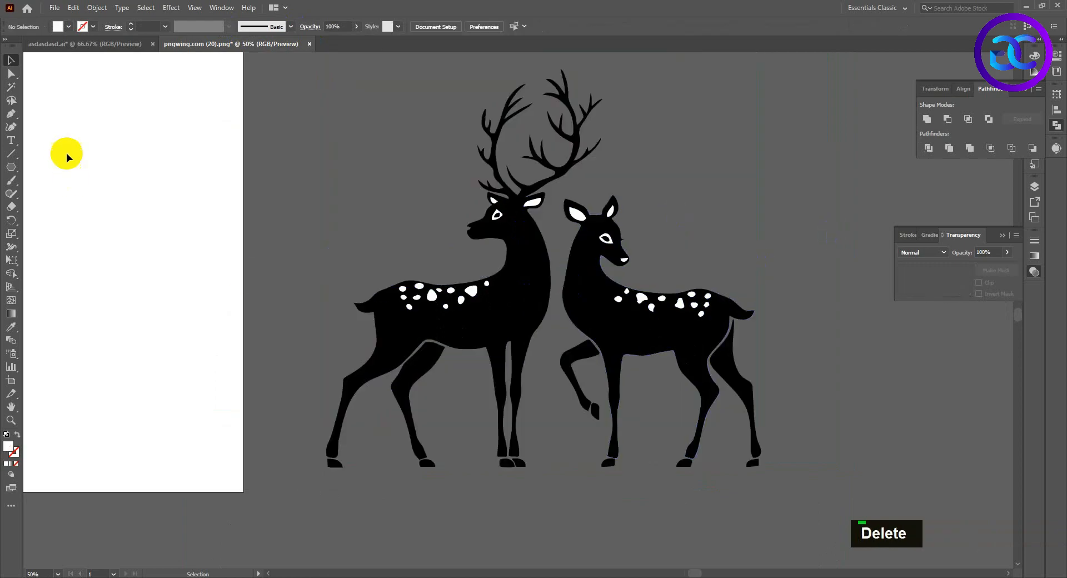
Unite all the remaining traced deer shapes with Pathfinder.
alt+scroll(328, 136, down, 1)
drag(689, 429, 689, 429)
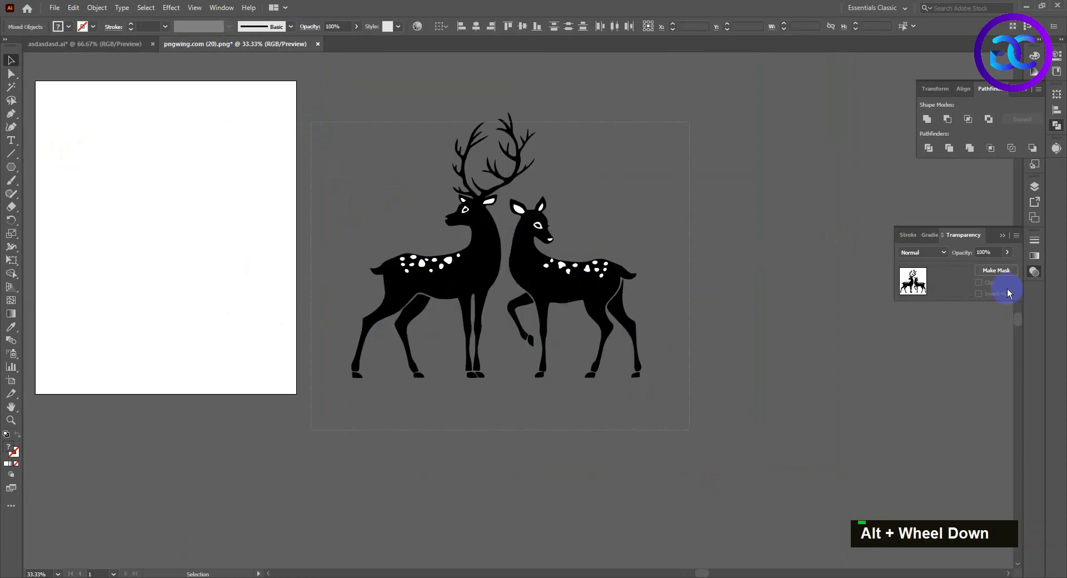
click(928, 120)
click(694, 212)
Copy the united deer silhouettes from the pngwing.com (20).png document into the asdasdad.ai badge document.
alt+scroll(694, 212, down, 1)
drag(755, 251, 841, 300)
drag(627, 272, 372, 276)
alt+scroll(371, 276, up, 1)
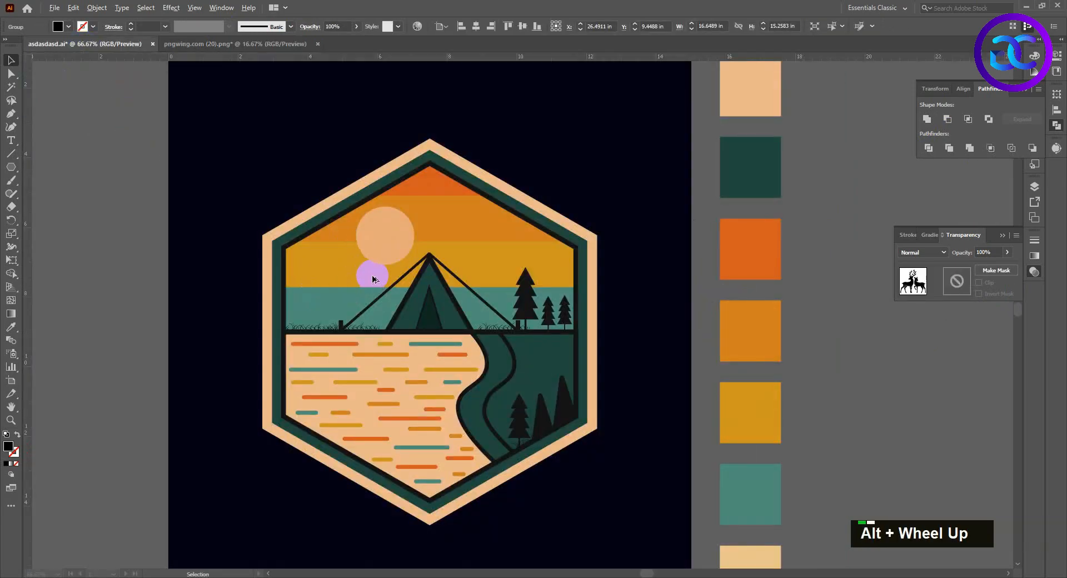
Scale the deer down to about 1.67 by 1.53 in and stand them on the ground line at the badge's left, beside the tent.
alt+scroll(547, 348, down, 2)
drag(605, 88, 366, 297)
alt+scroll(367, 297, up, 2)
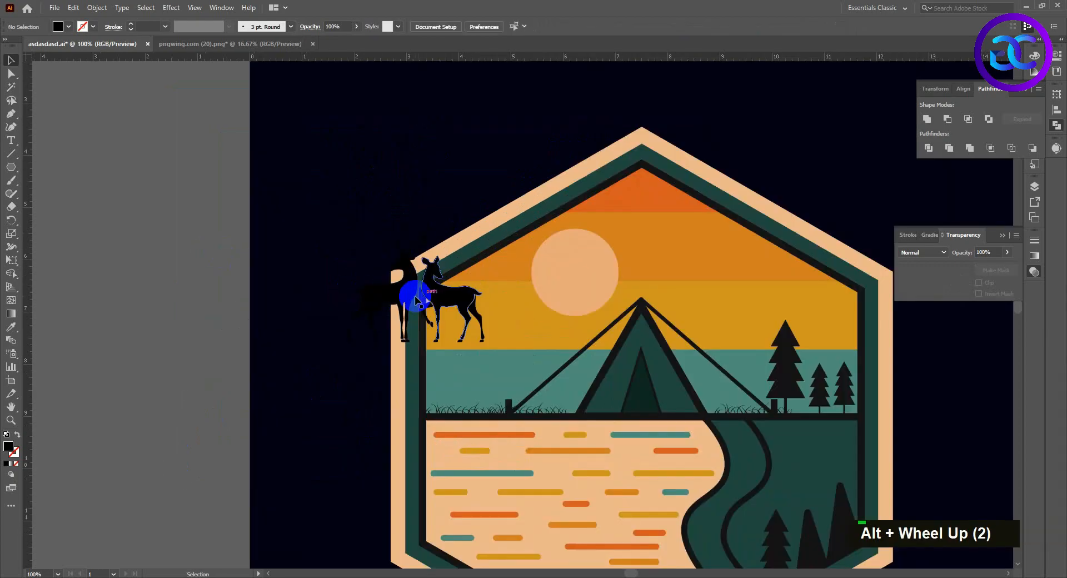
drag(524, 365, 524, 365)
alt+scroll(529, 337, up, 1)
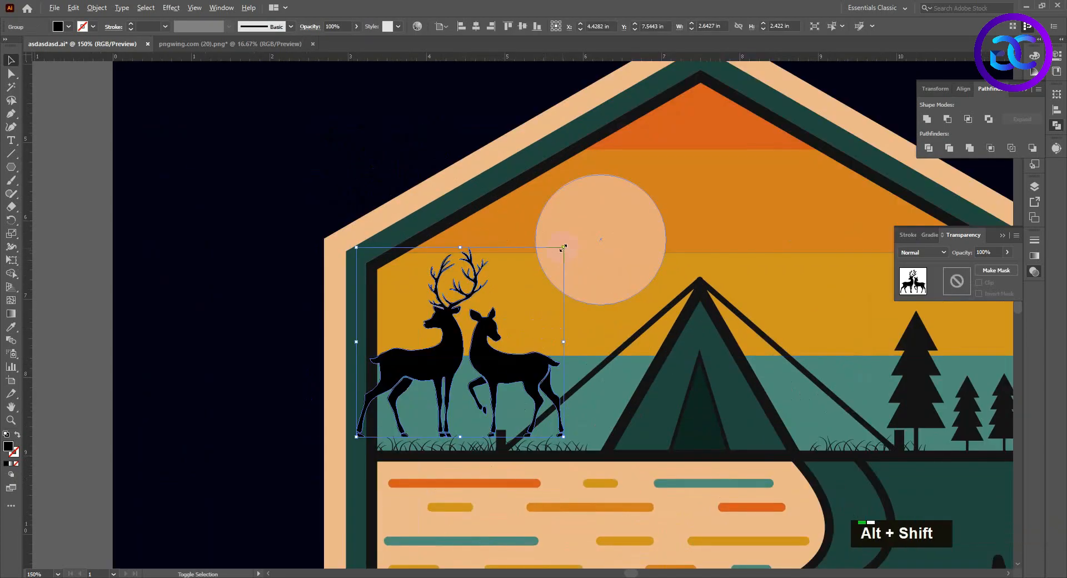
alt+shift+drag(565, 248, 542, 283)
alt+drag(490, 359, 510, 464)
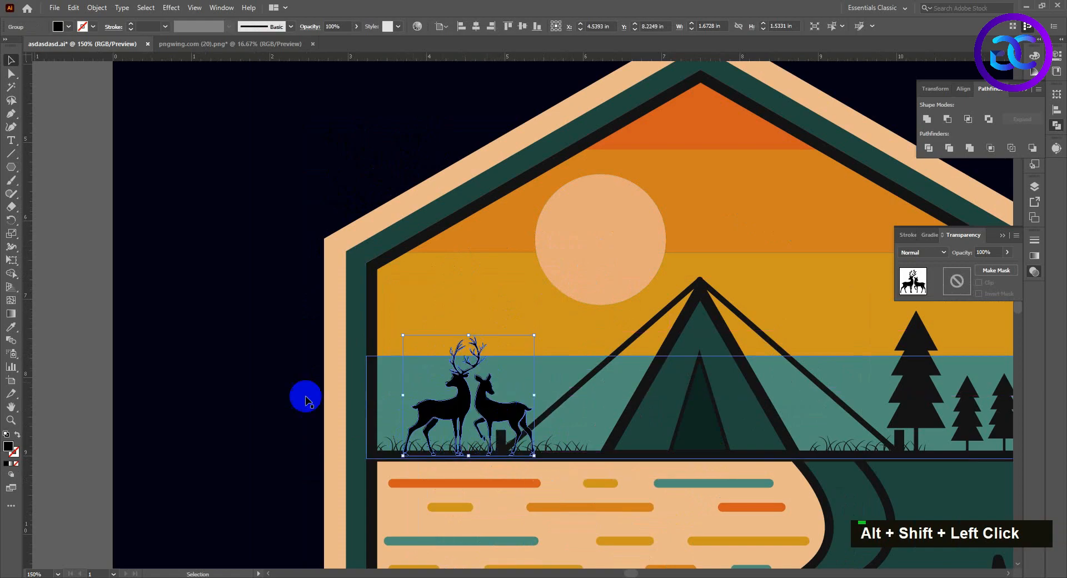
Recolour the deer with the Eyedropper to match the badge's near-black silhouettes, and deselect them.
click(12, 328)
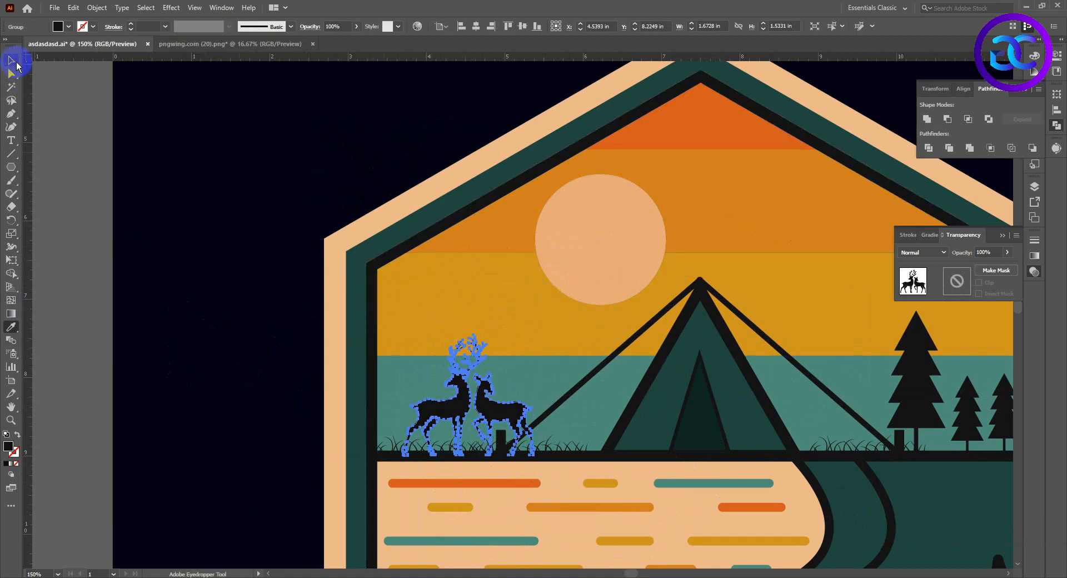
click(17, 66)
click(219, 214)
scroll(219, 215, down, 2)
scroll(521, 239, up, 1)
drag(508, 244, 543, 227)
alt+scroll(572, 226, down, 2)
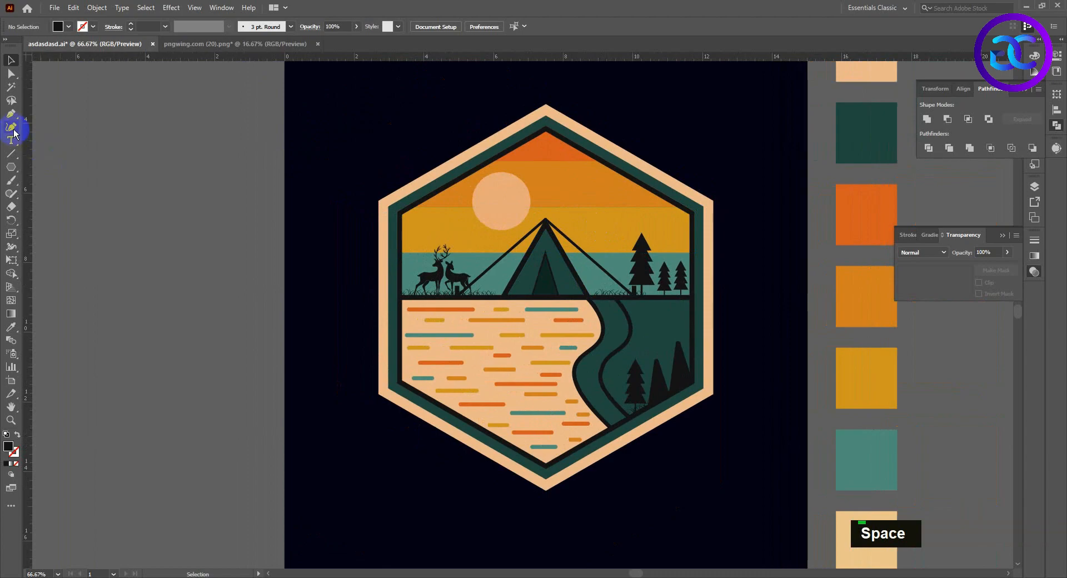
Switch to the browser's PNGWing deer results and search the site for bird.
scroll(178, 209, up, 1)
drag(178, 209, 256, 300)
scroll(412, 416, down, 2)
drag(411, 415, 286, 339)
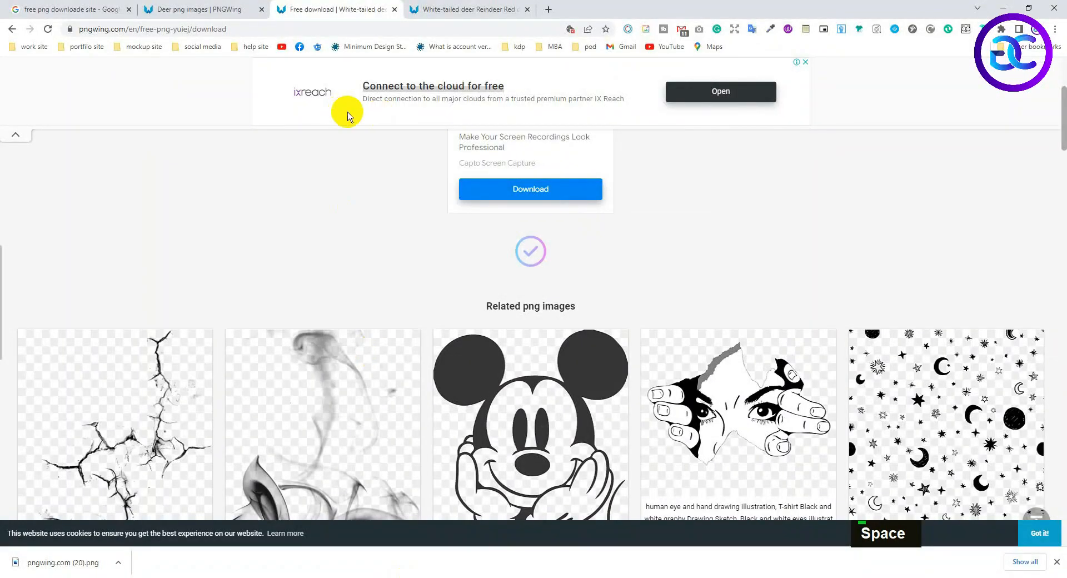
scroll(355, 117, up, 6)
click(201, 8)
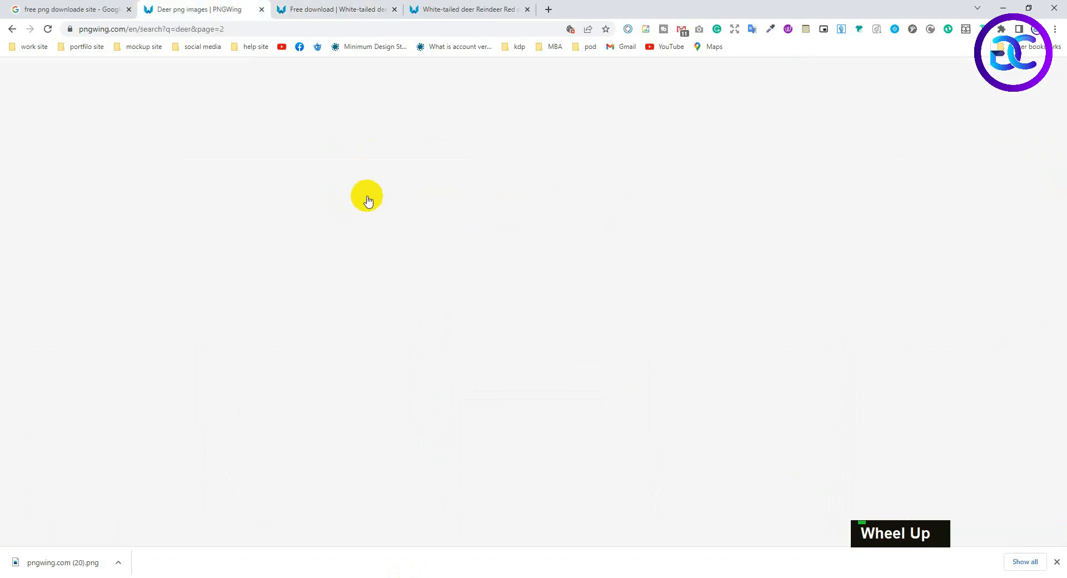
scroll(367, 200, up, 20)
click(356, 73)
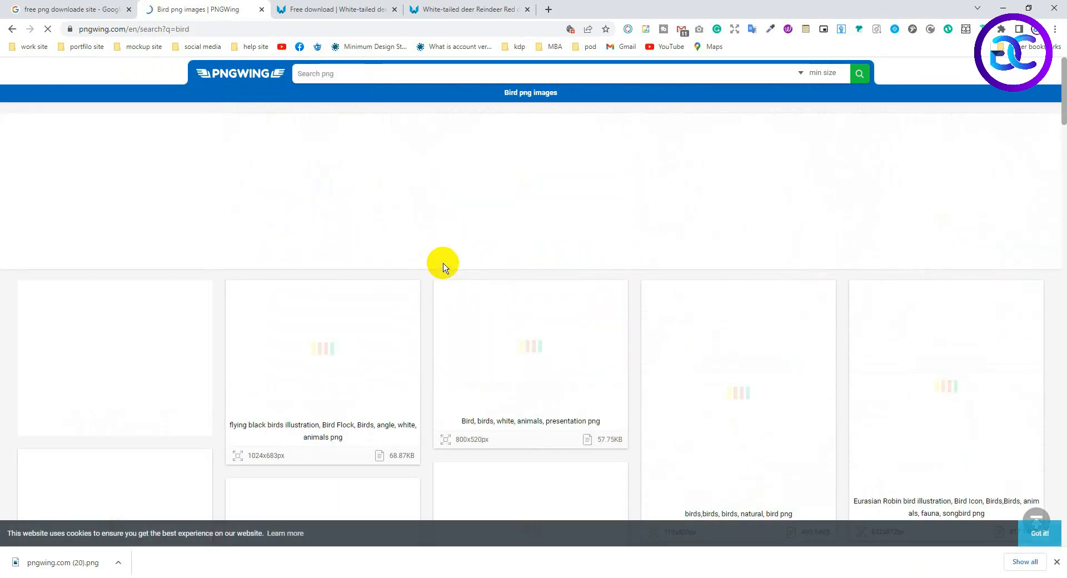
Find the 600x590px PNG of flying gull-like birds in the bird results, open its page and download it.
scroll(474, 319, down, 4)
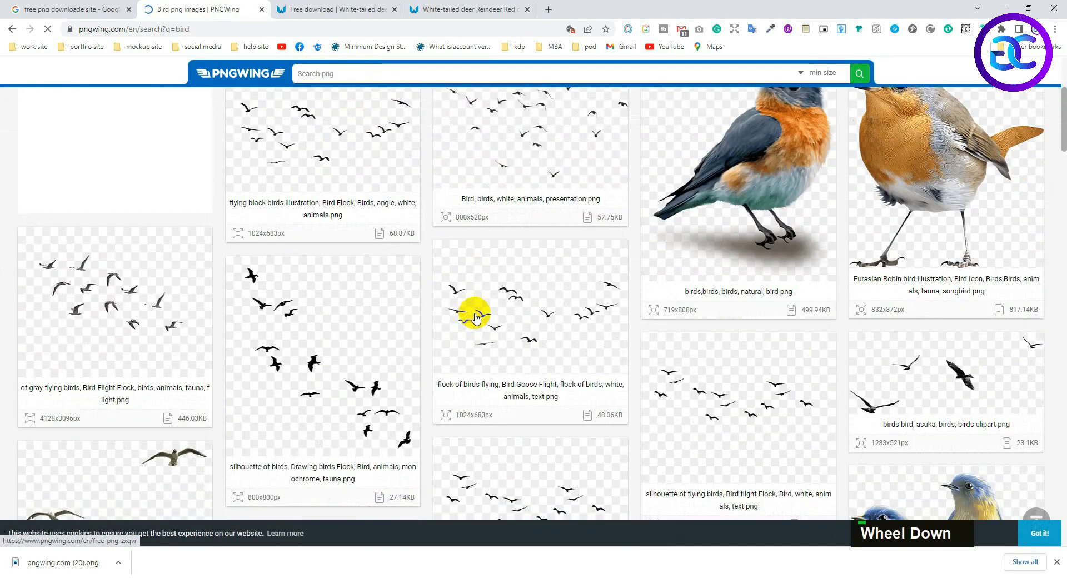
scroll(475, 318, down, 4)
scroll(475, 318, down, 18)
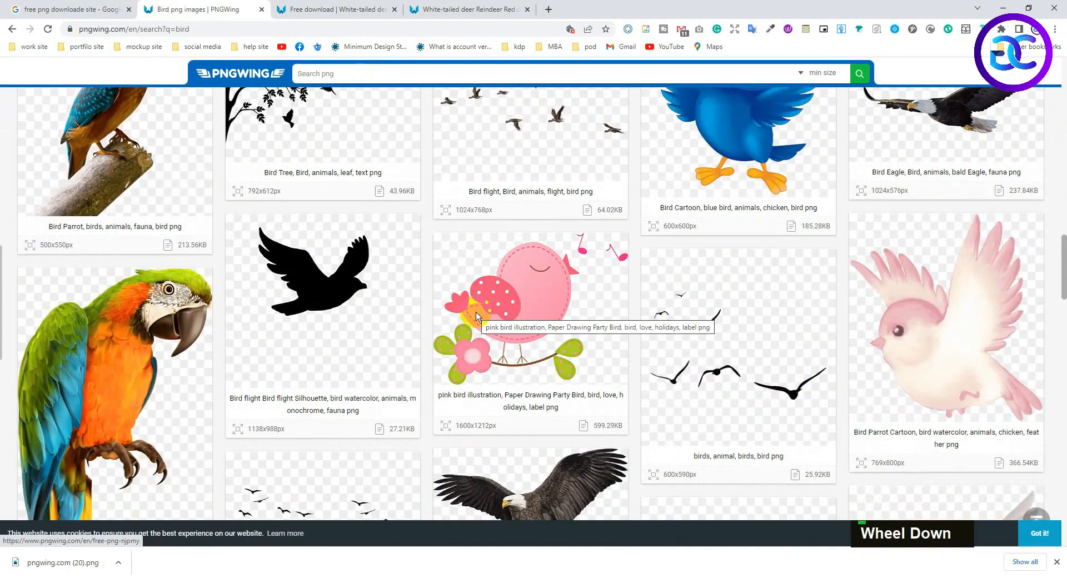
scroll(477, 317, down, 4)
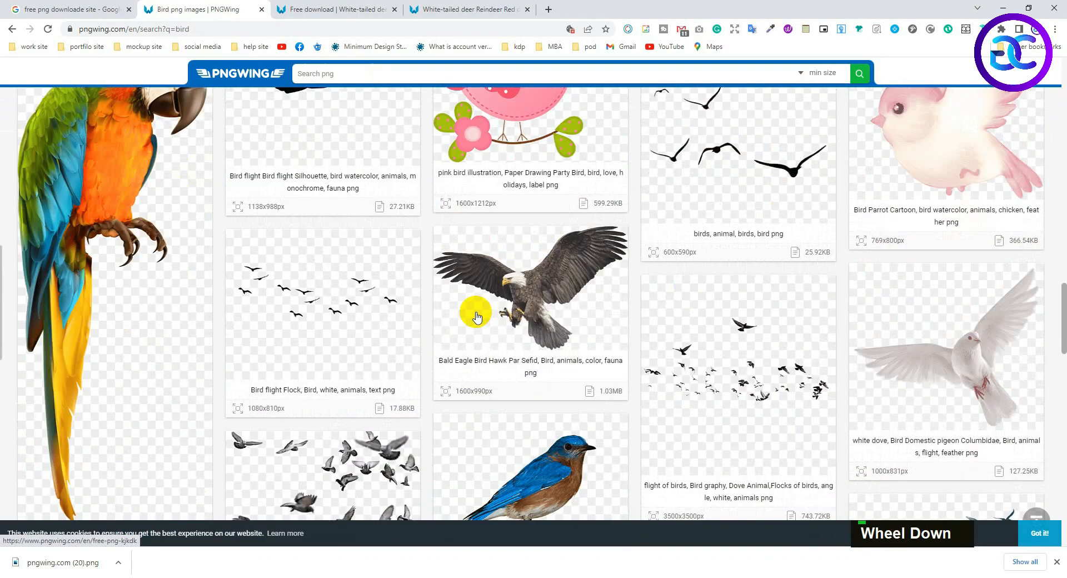
click(717, 181)
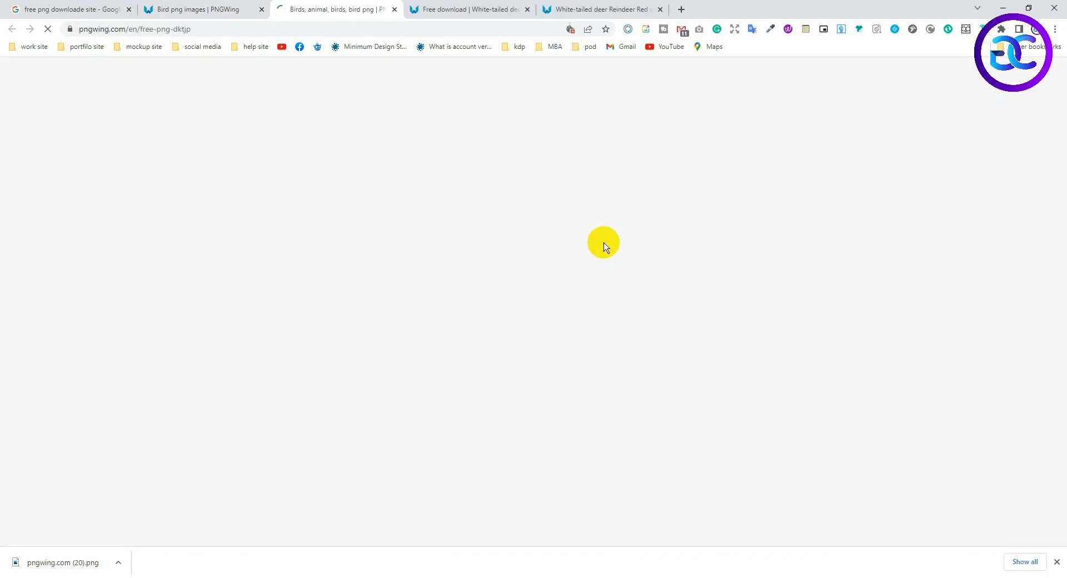
scroll(452, 389, down, 4)
click(452, 410)
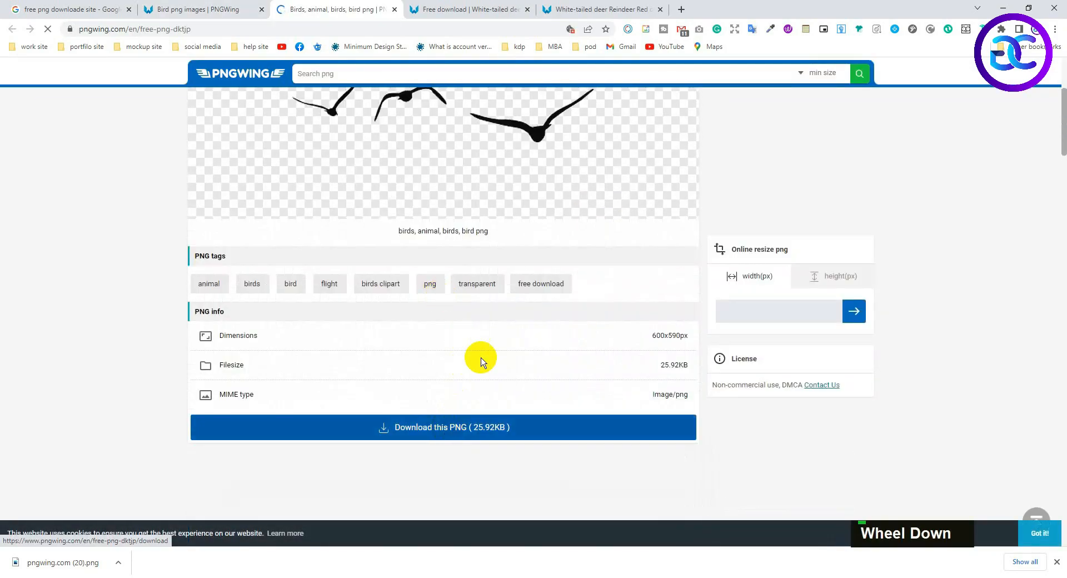
scroll(482, 355, up, 1)
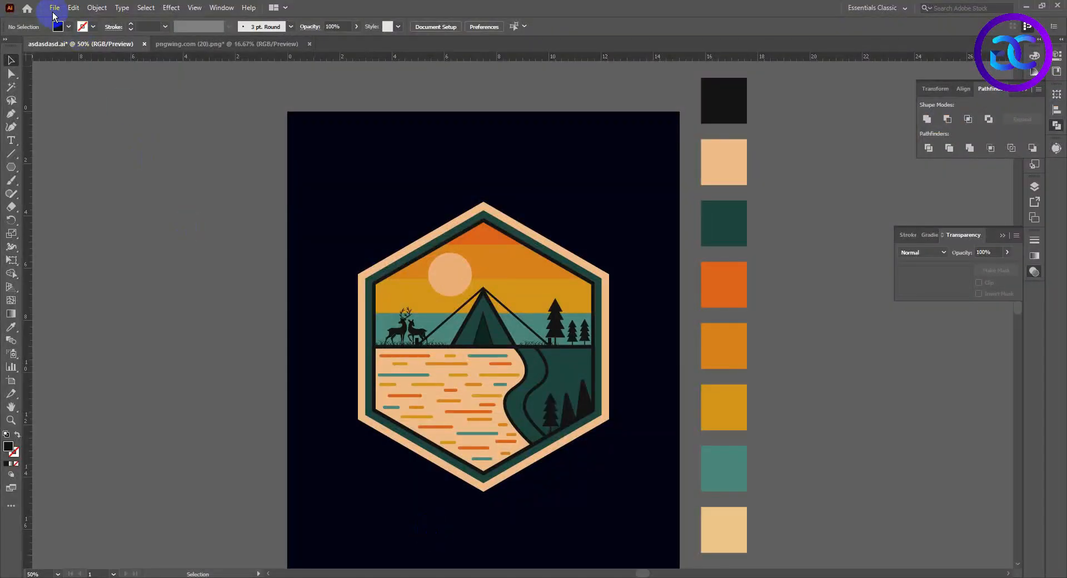
Switch to Illustrator and place the downloaded bird image beside the artboard at about 3.38 by 3.33 in.
click(54, 9)
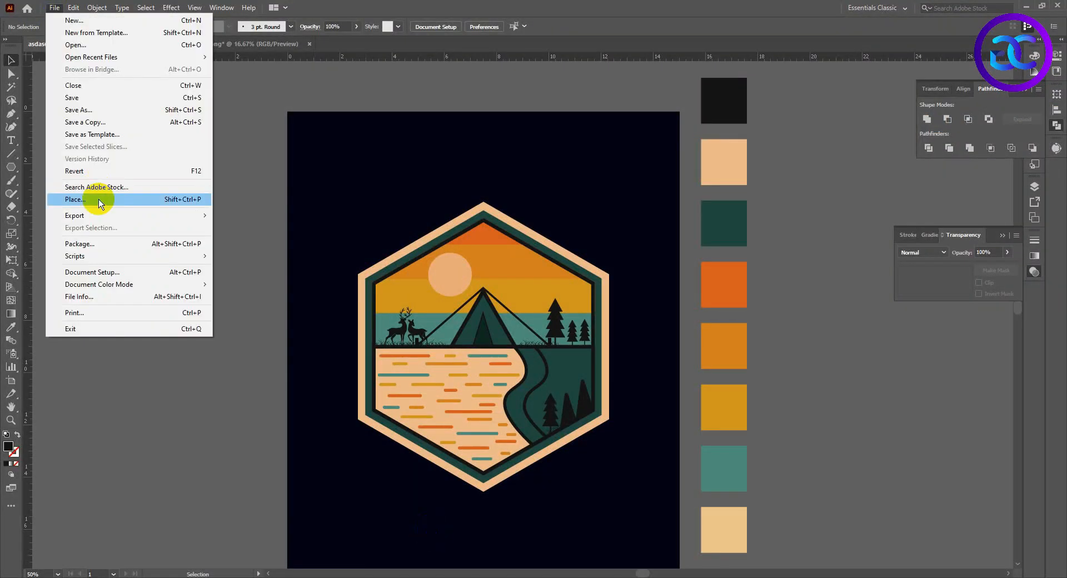
click(100, 200)
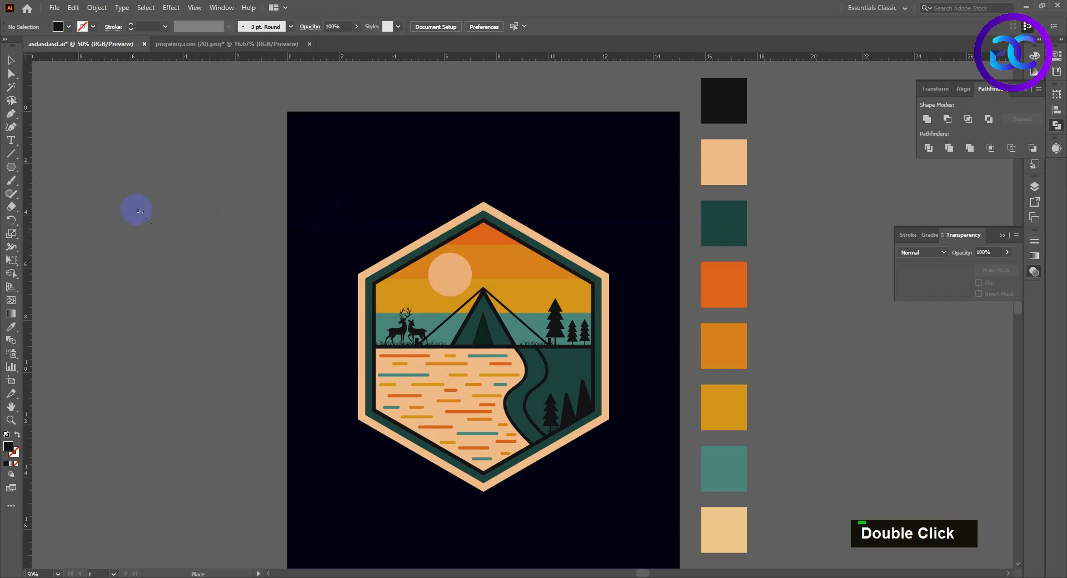
drag(139, 211, 227, 298)
scroll(161, 264, up, 2)
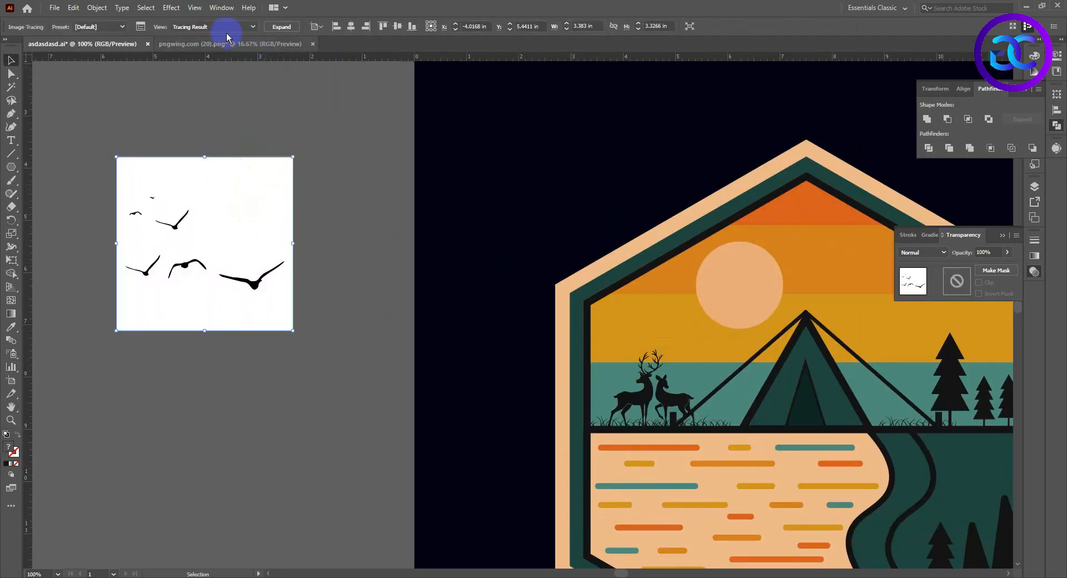
Convert the bird image into ungrouped vector shapes with Image Trace and delete its white background.
right_click(204, 195)
click(241, 288)
click(365, 258)
click(241, 194)
key(Delete)
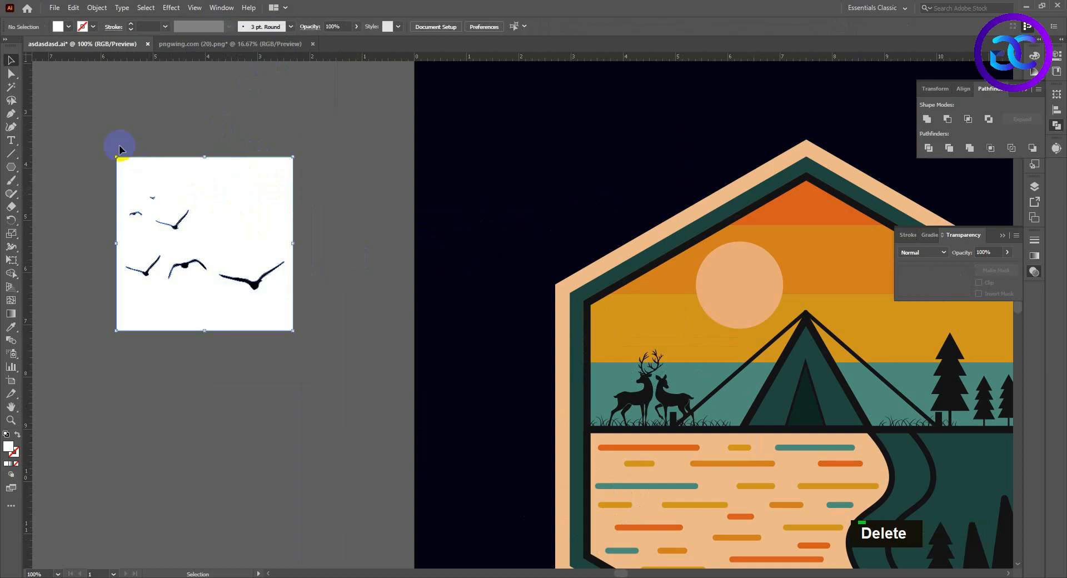
Group the traced birds and move them into the sky right of the sun, above the tent.
mouse_move(110, 153)
mouse_down()
mouse_move(317, 377)
mouse_move(309, 369)
mouse_up()
key(ctrl+g)
scroll(306, 369, down, 2)
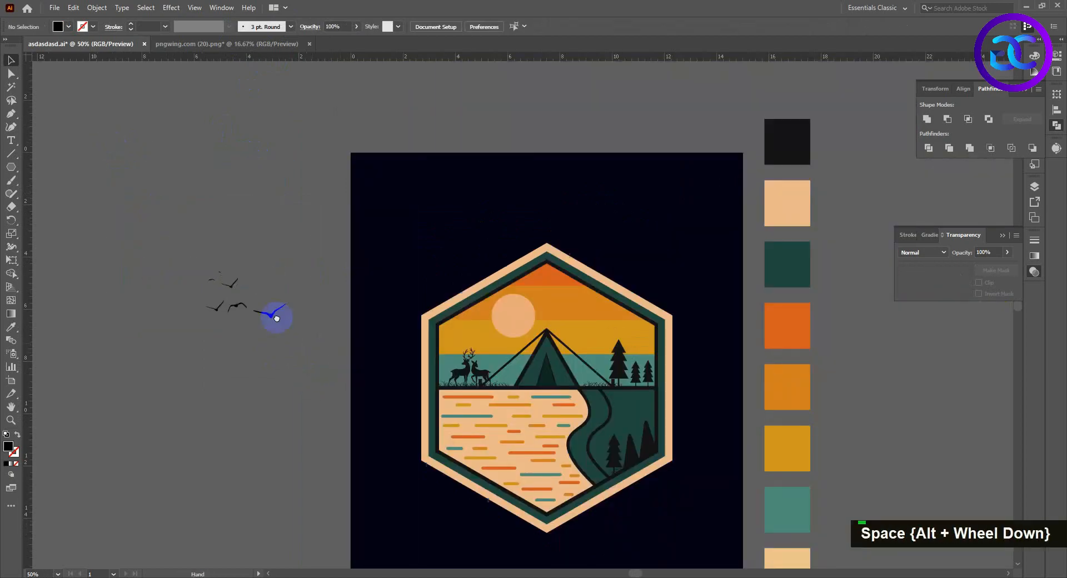
drag(274, 317, 509, 303)
scroll(517, 275, up, 1)
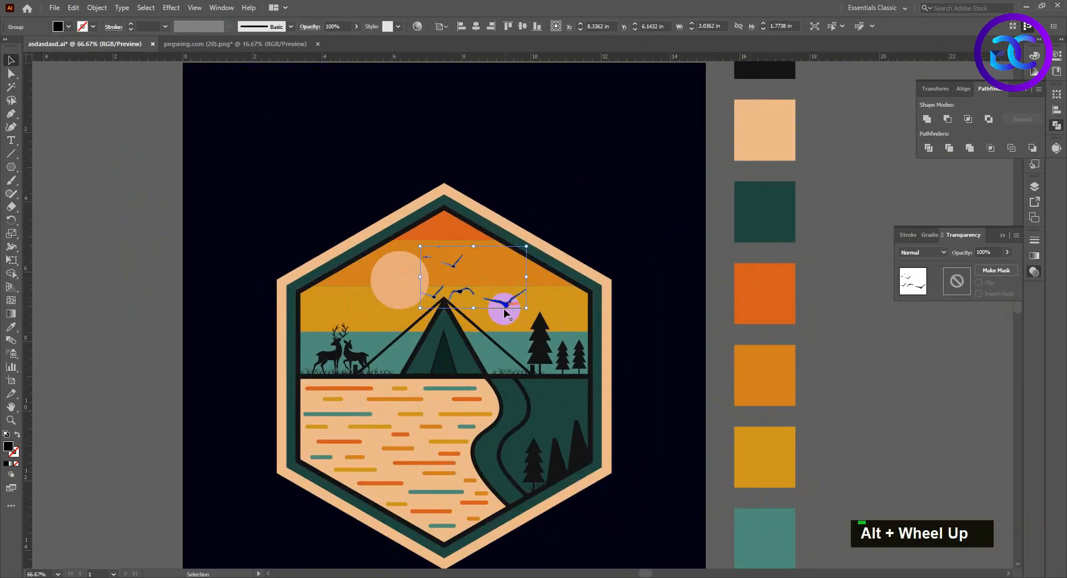
click(811, 290)
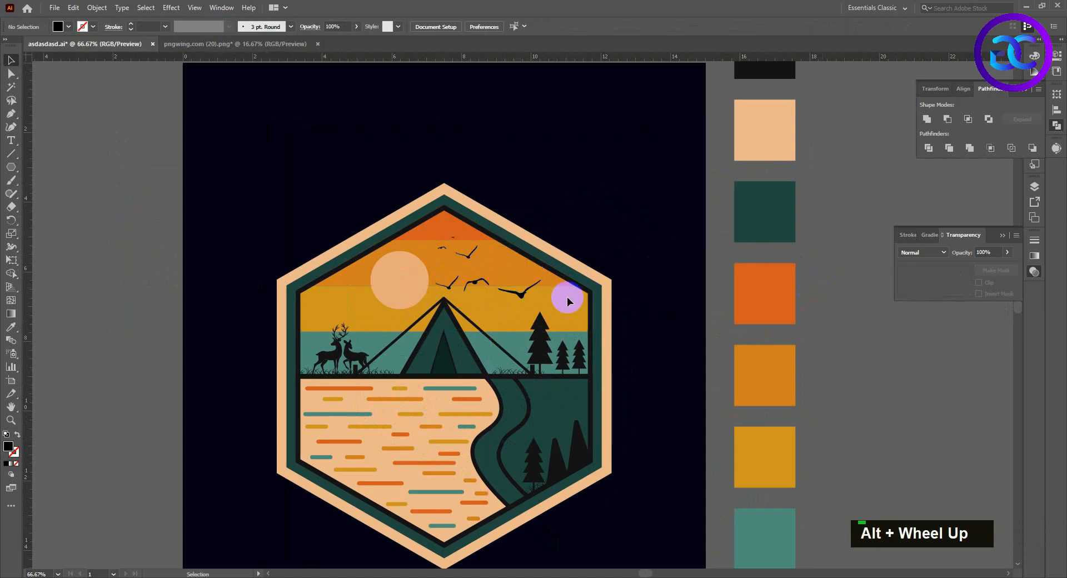
scroll(550, 294, up, 2)
click(591, 304)
scroll(596, 305, down, 2)
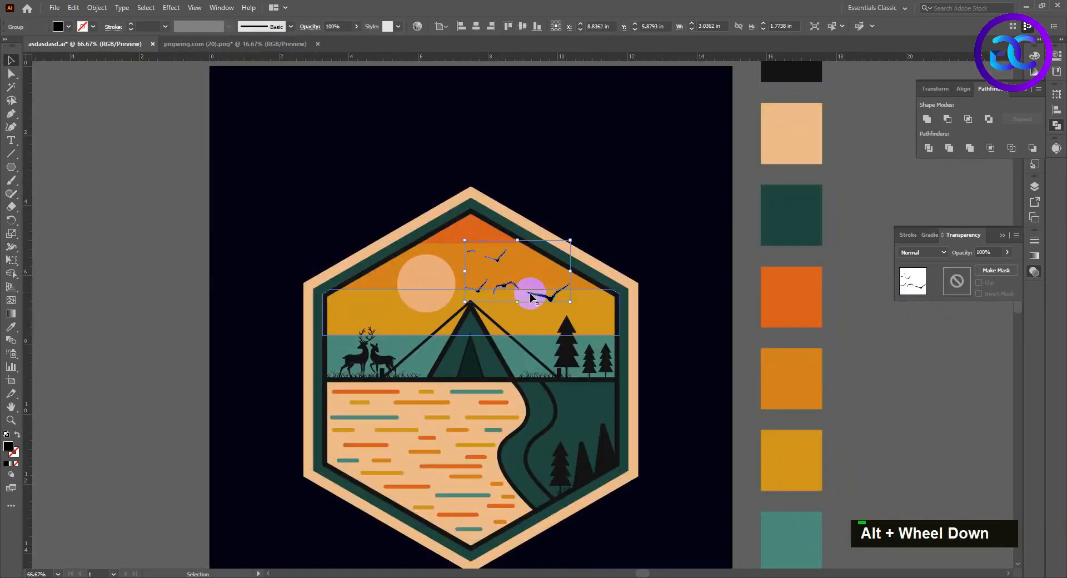
click(905, 392)
drag(906, 396, 795, 329)
scroll(855, 360, down, 1)
scroll(643, 409, up, 1)
drag(642, 408, 640, 417)
drag(338, 352, 349, 349)
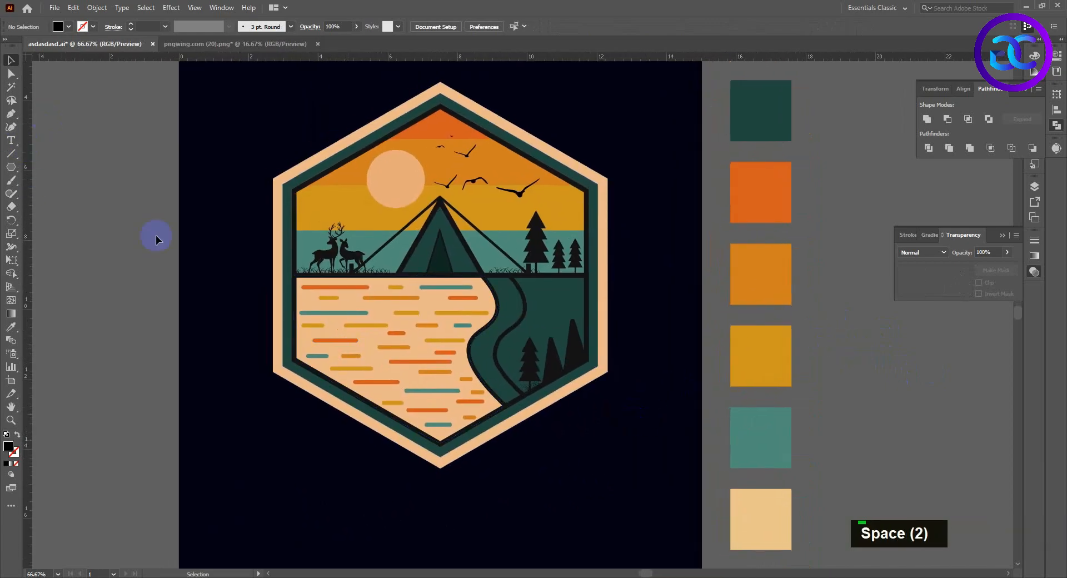
Duplicate the grass strip right of the tent and extend it along the ground beneath the small pine trees.
click(518, 270)
key(ctrl+equal)
key(ctrl+equal)
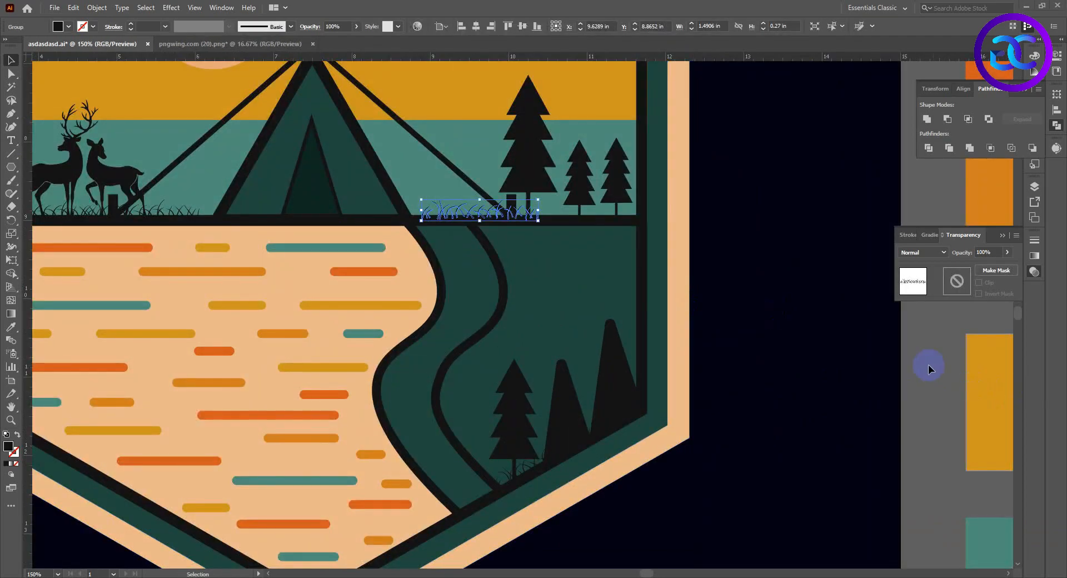
scroll(577, 327, down, 2)
scroll(547, 301, up, 3)
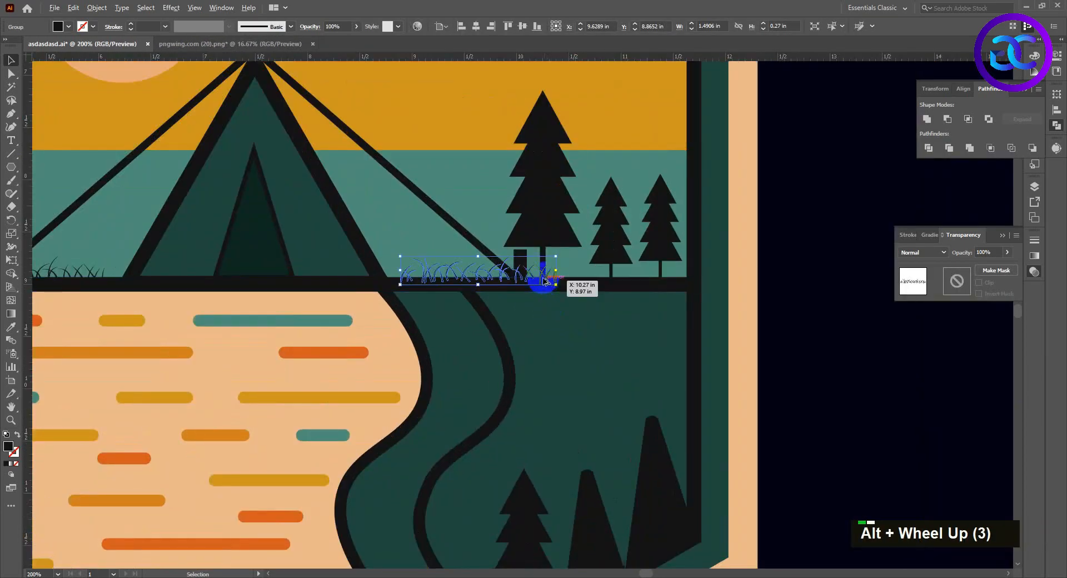
drag(544, 281, 676, 282)
scroll(580, 285, down, 2)
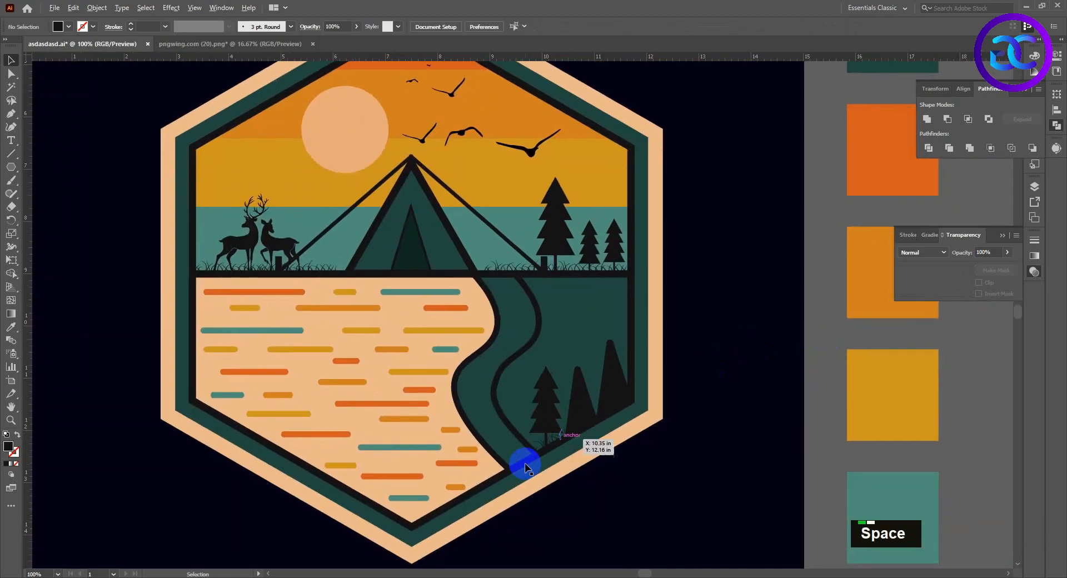
scroll(548, 455, up, 2)
scroll(561, 419, down, 1)
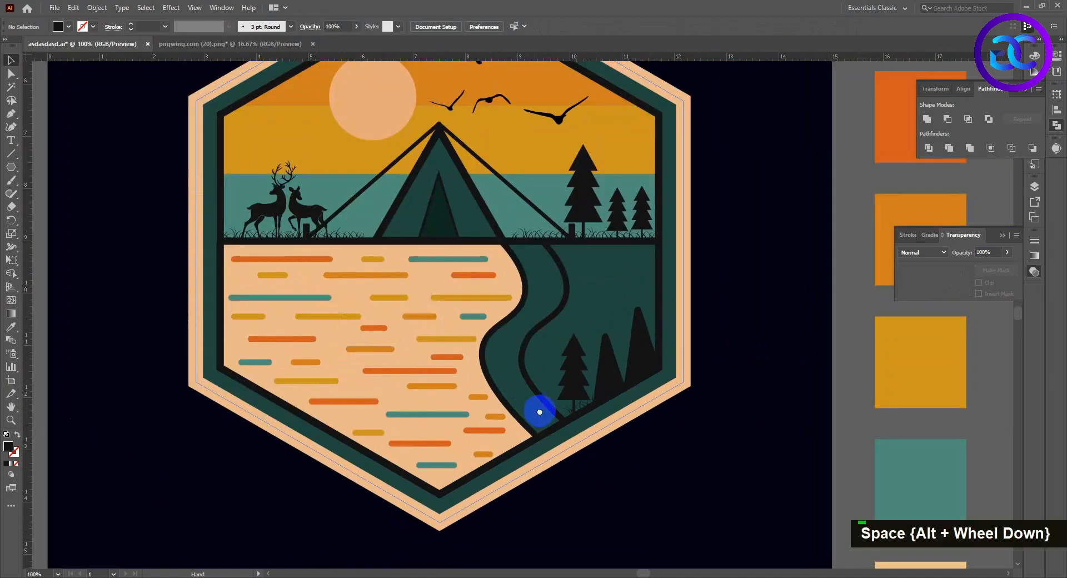
scroll(800, 349, down, 1)
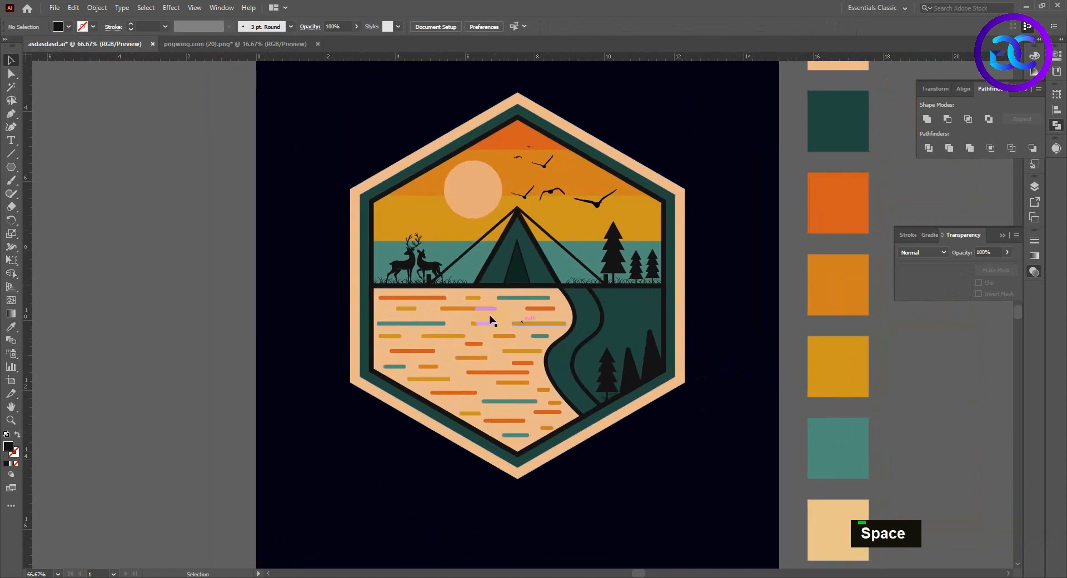
Nudge the grass strip beside the left tent peg slightly right toward the tent, and deselect it.
scroll(489, 328, up, 1)
scroll(434, 272, up, 2)
click(432, 259)
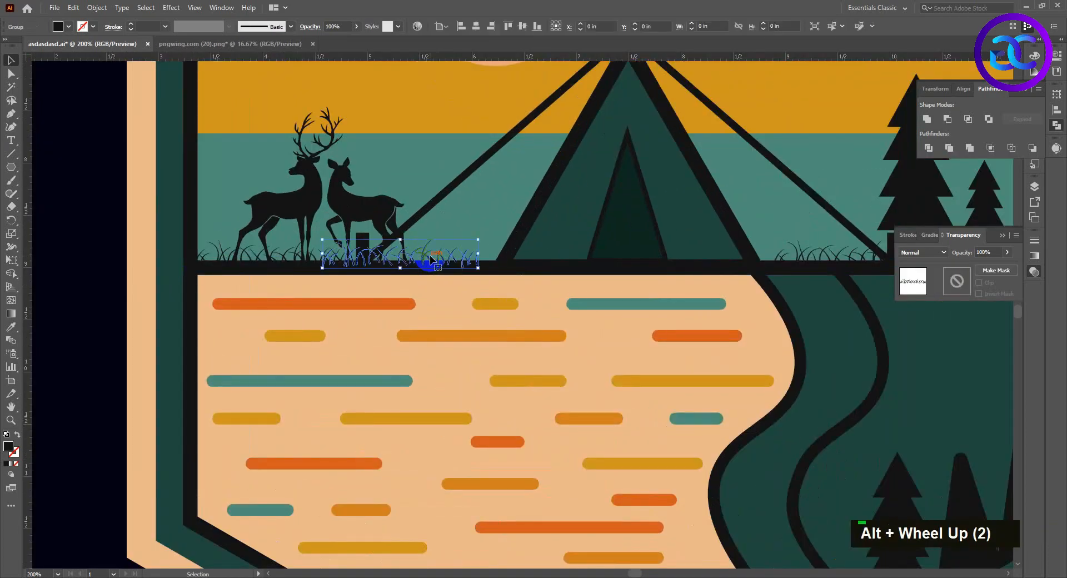
key(Right)
key(Right)
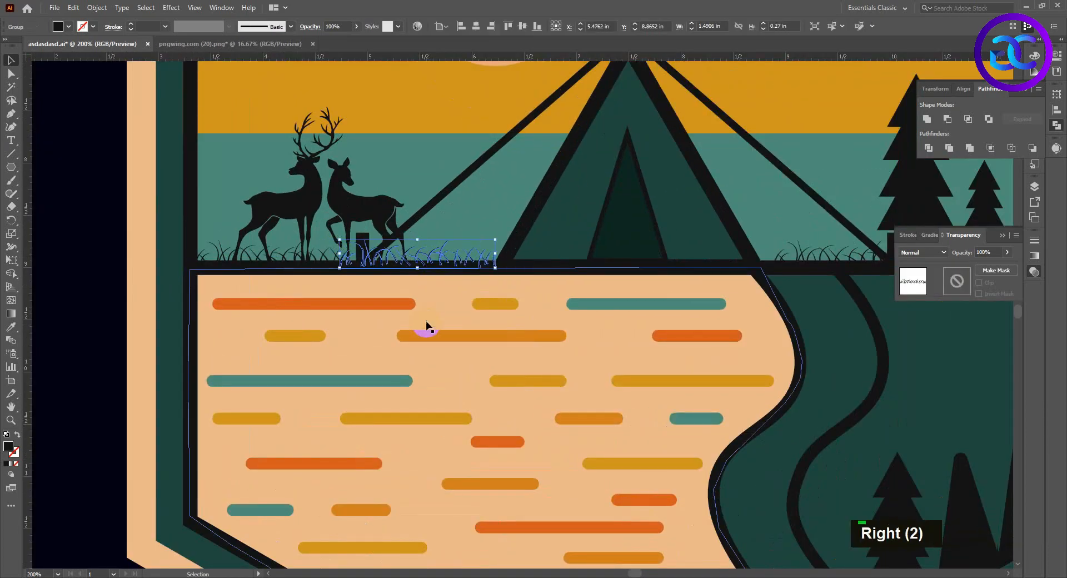
scroll(448, 307, down, 2)
click(192, 305)
scroll(234, 315, down, 2)
Start a Pen tool outline of the land right of the road, following the horizon line, the right badge border and the lower slanted border.
key(p)
key(slash)
scroll(418, 311, up, 4)
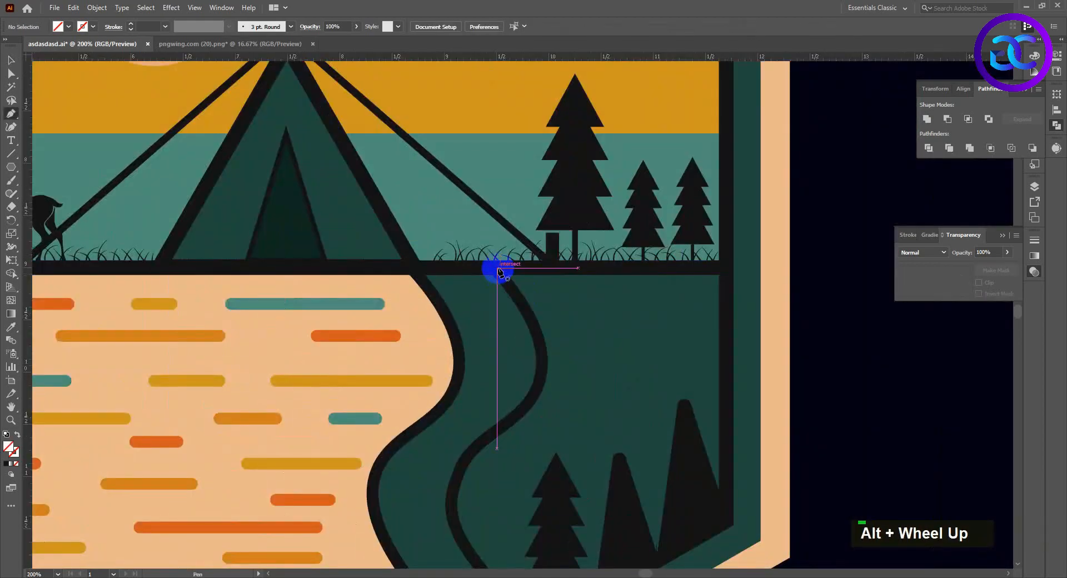
click(497, 268)
click(583, 268)
click(668, 268)
click(727, 269)
click(733, 323)
scroll(728, 314, down, 3)
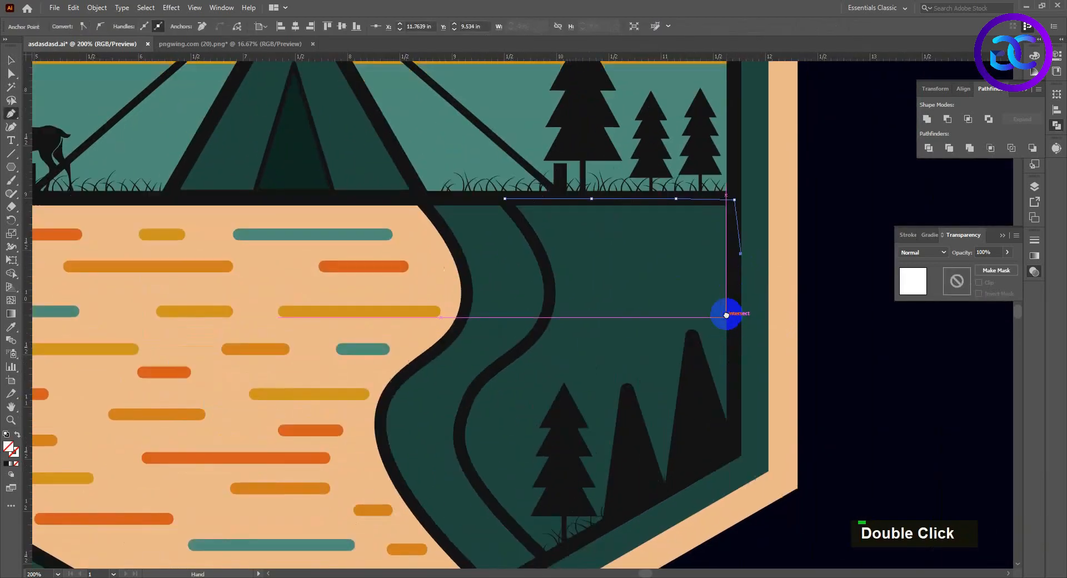
double_click(733, 441)
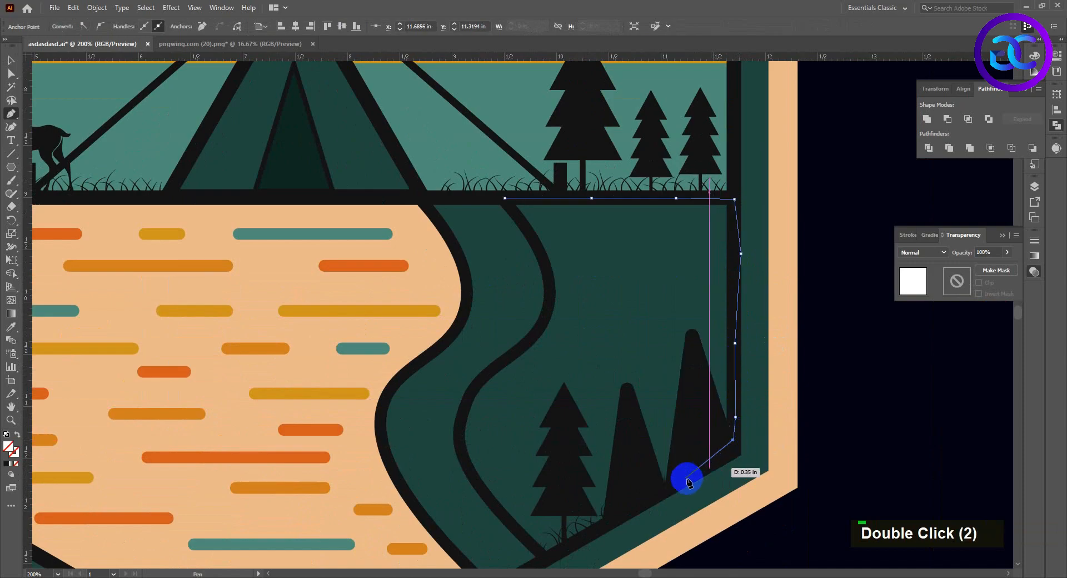
click(666, 487)
click(549, 562)
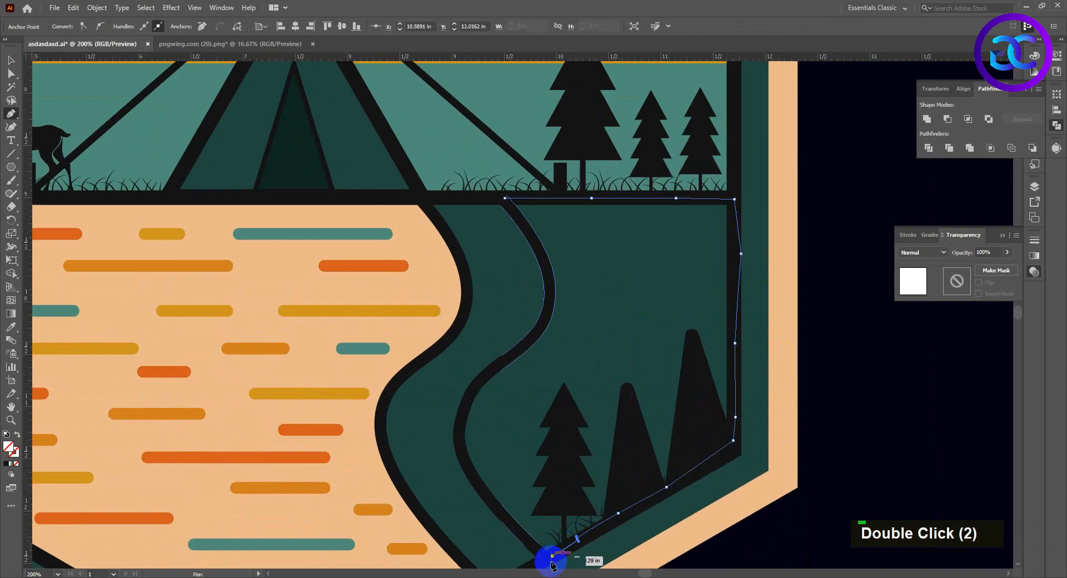
Continue the outline up along the road's right edge and close the path at the starting point on the horizon.
click(511, 524)
click(471, 471)
click(458, 428)
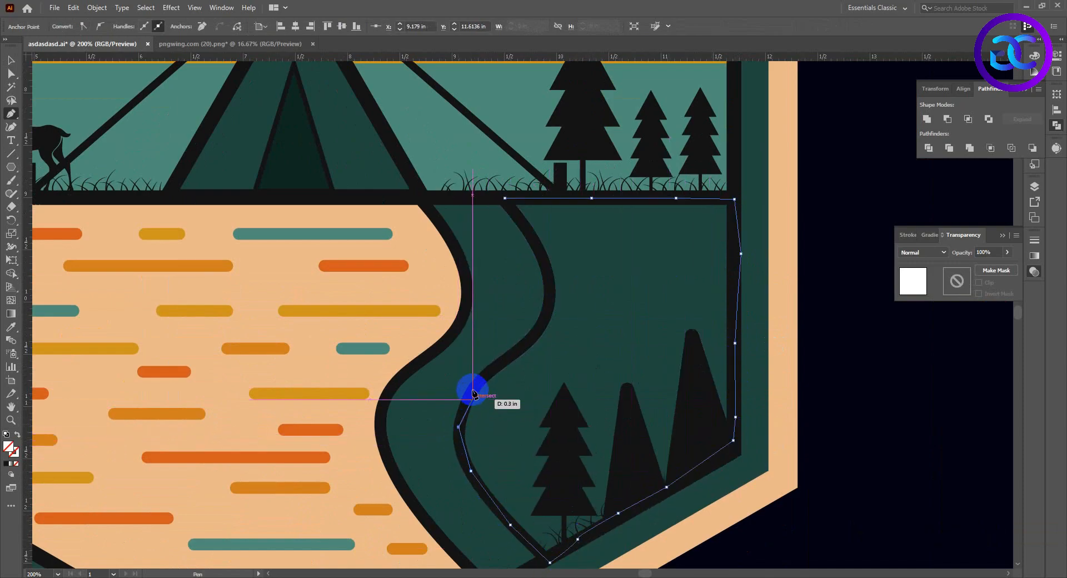
click(477, 382)
click(520, 349)
click(548, 307)
click(544, 260)
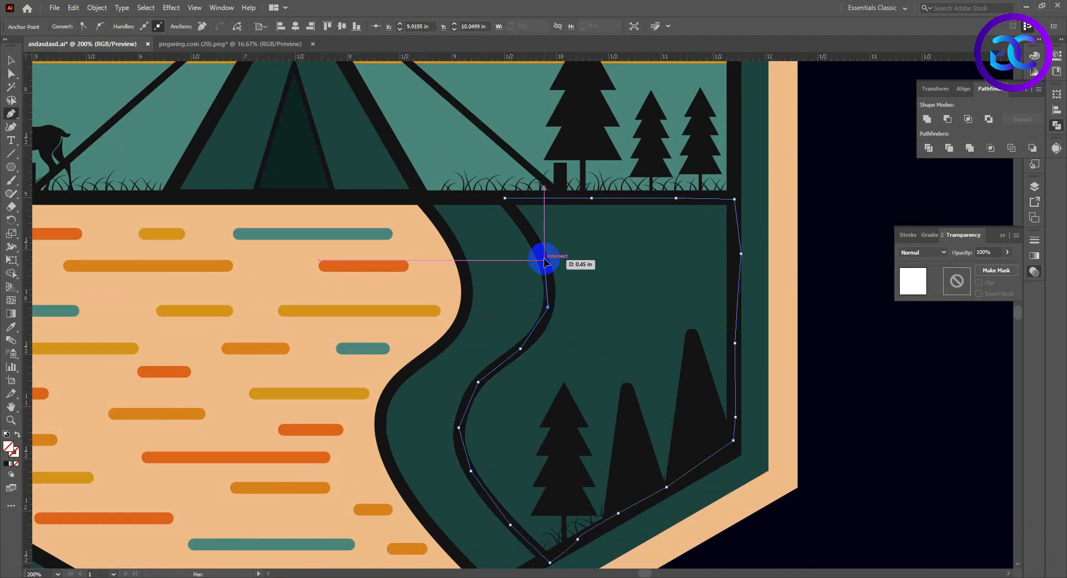
click(504, 198)
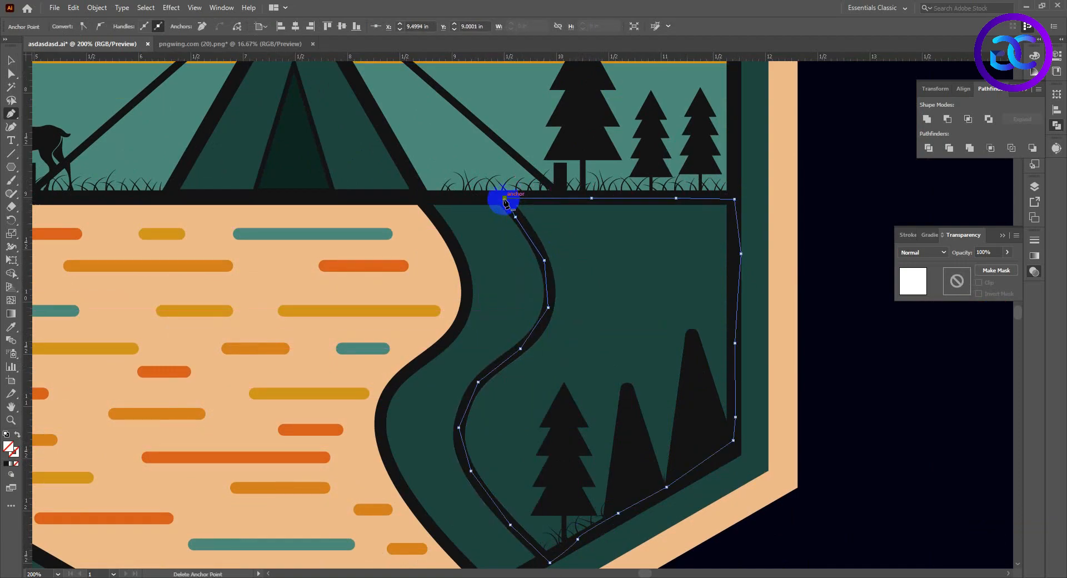
Fill the new land shape with the left land's peach colour and arrange it behind the trees, mountains and black outlines.
key(v)
key(i)
click(428, 295)
key(v)
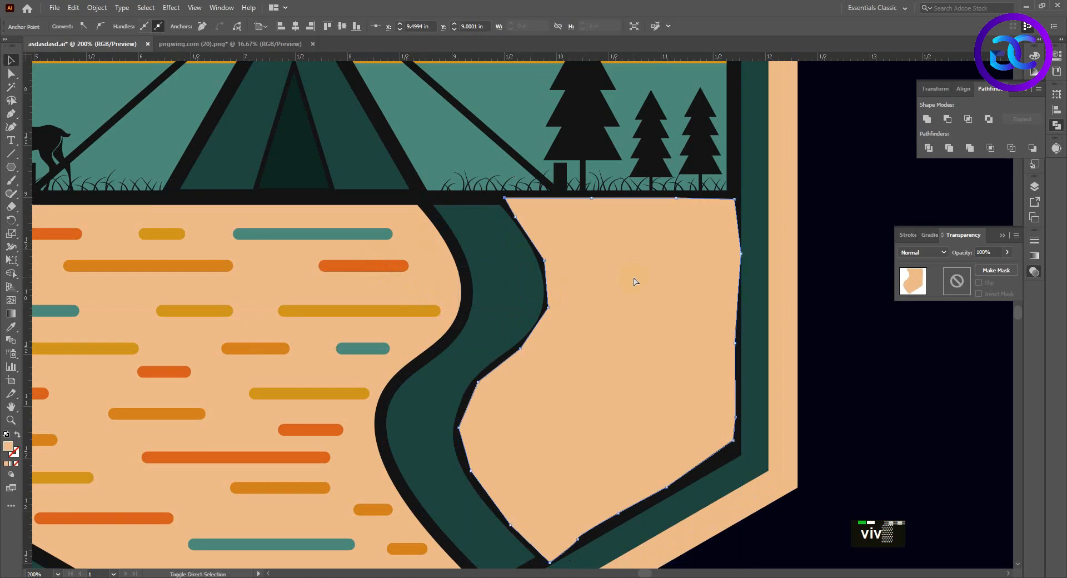
key(ctrl+bracketright)
key(ctrl+bracketright)
key(ctrl+bracketright)
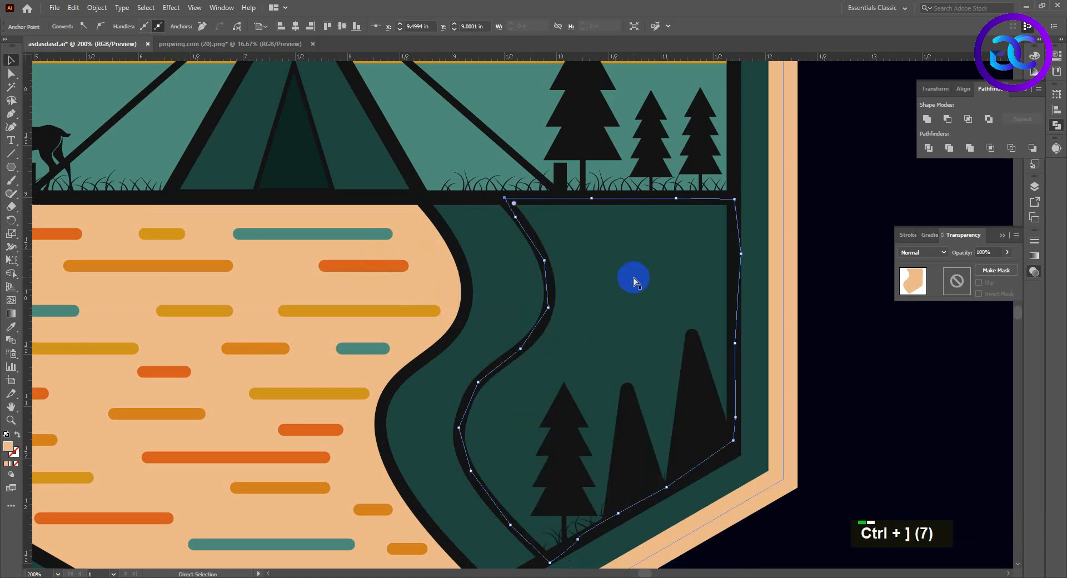
key(ctrl+bracketright)
key(ctrl+bracketright)
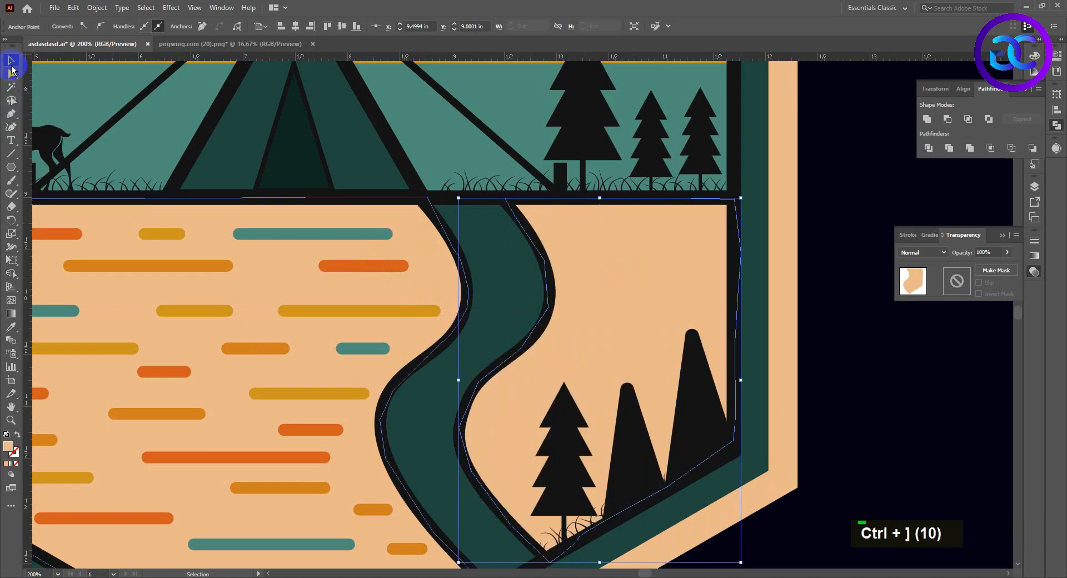
alt+scroll(517, 233, down, 2)
click(753, 348)
alt+scroll(726, 335, down, 1)
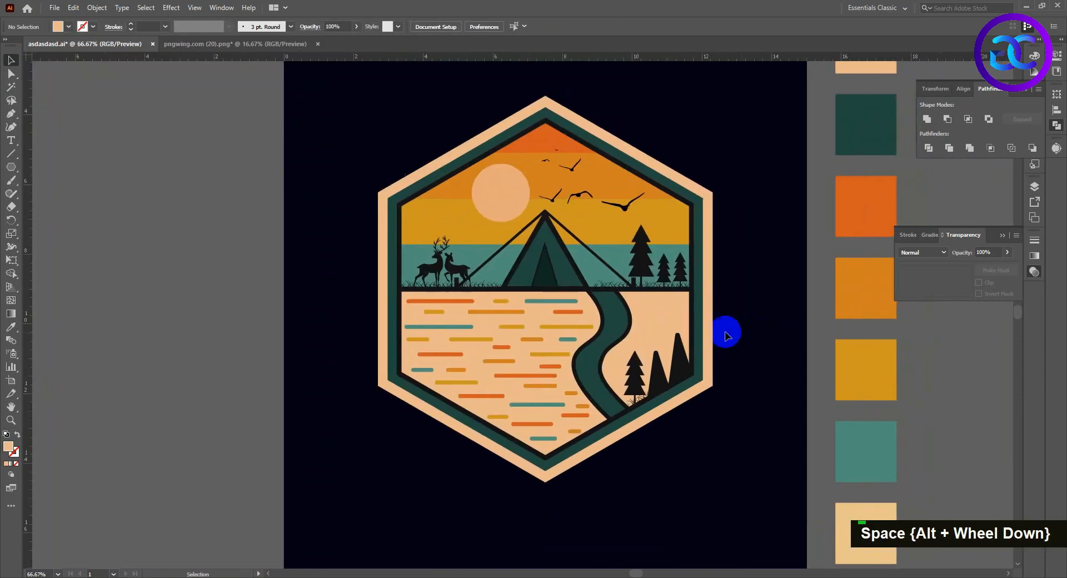
alt+scroll(726, 336, up, 2)
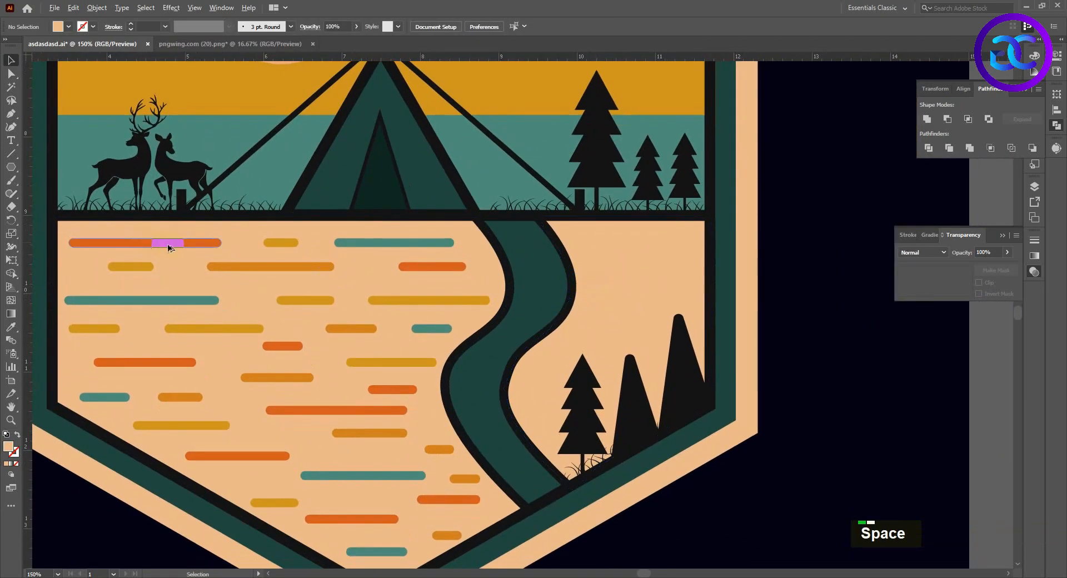
alt+drag(170, 248, 602, 241)
key(ctrl+z)
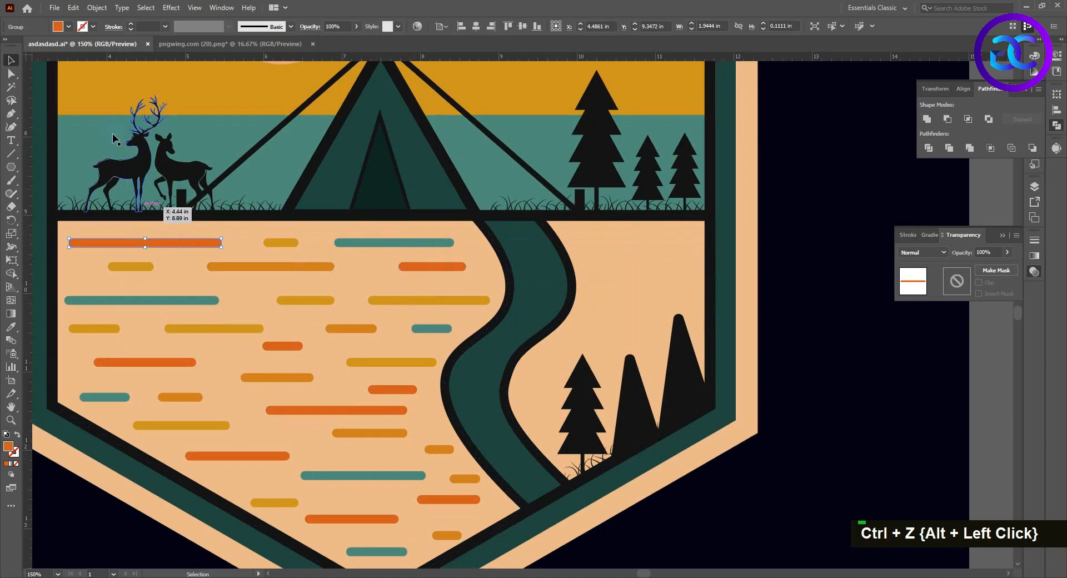
Draw a horizontal black line about 0.97 in long on the right land just below the horizon, with a 5 pt stroke.
click(10, 154)
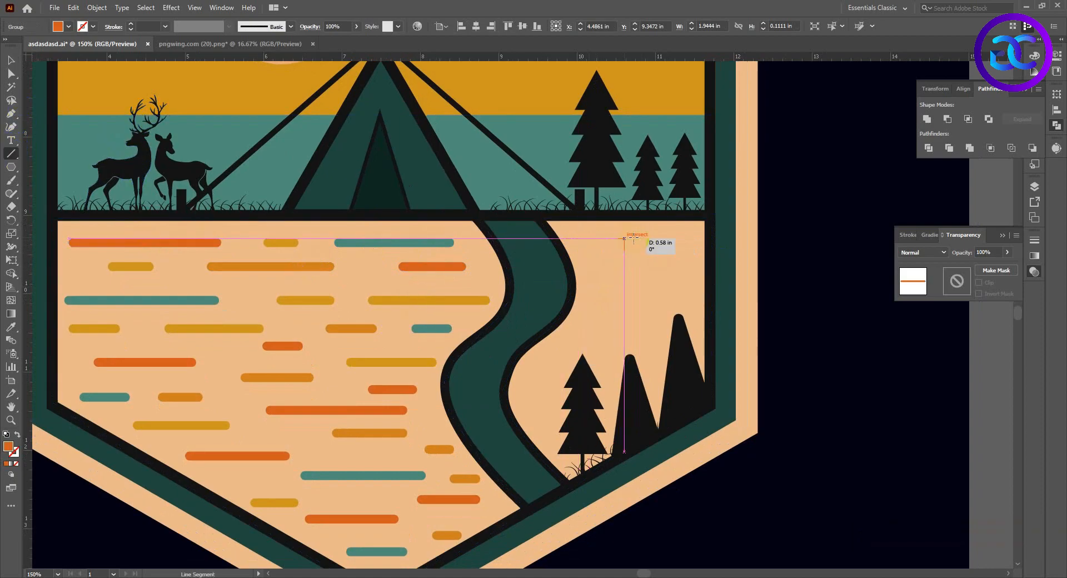
drag(653, 241, 654, 238)
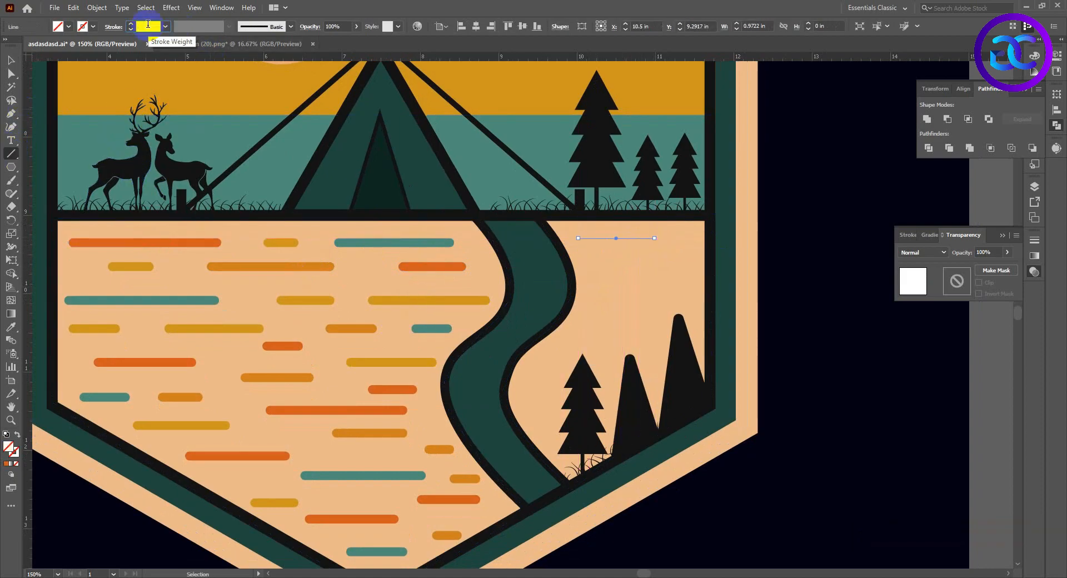
text(8)
key(Return)
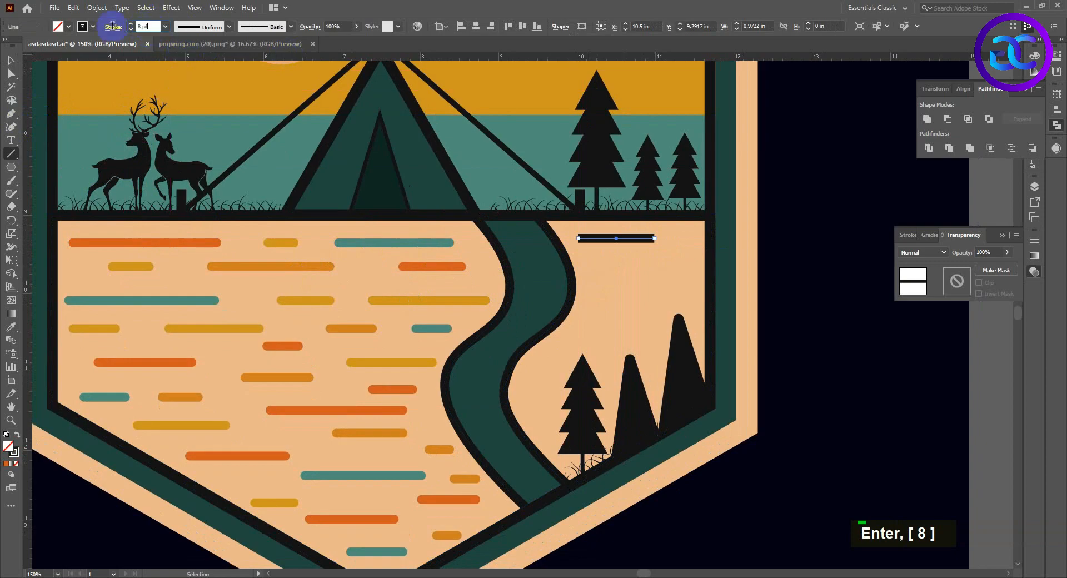
text(5)
key(Return)
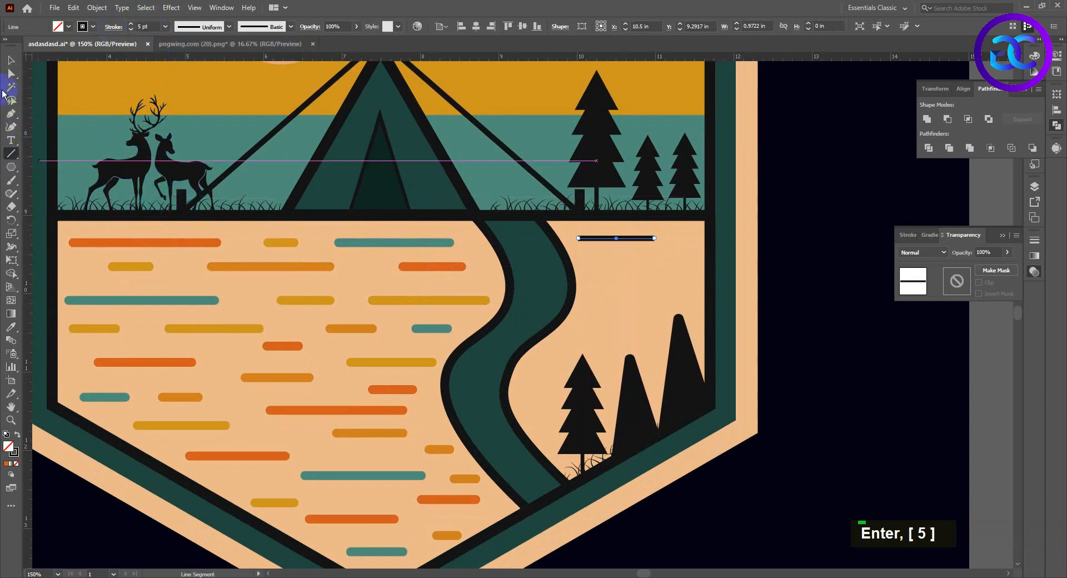
Give the new line rounded caps and set its stroke weight to 8 pt.
click(11, 60)
click(112, 27)
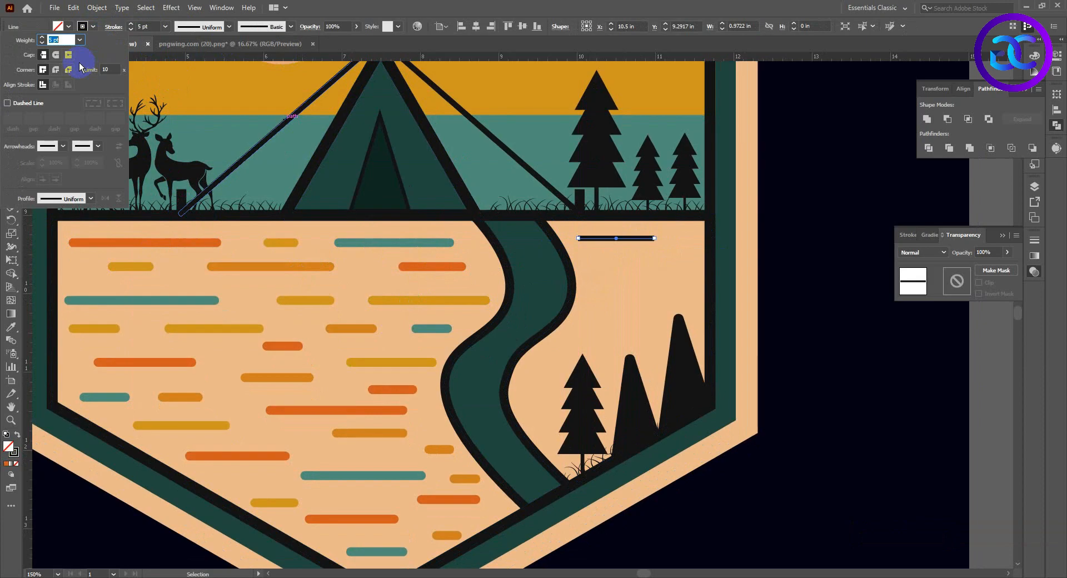
double_click(799, 272)
scroll(876, 276, left, 3)
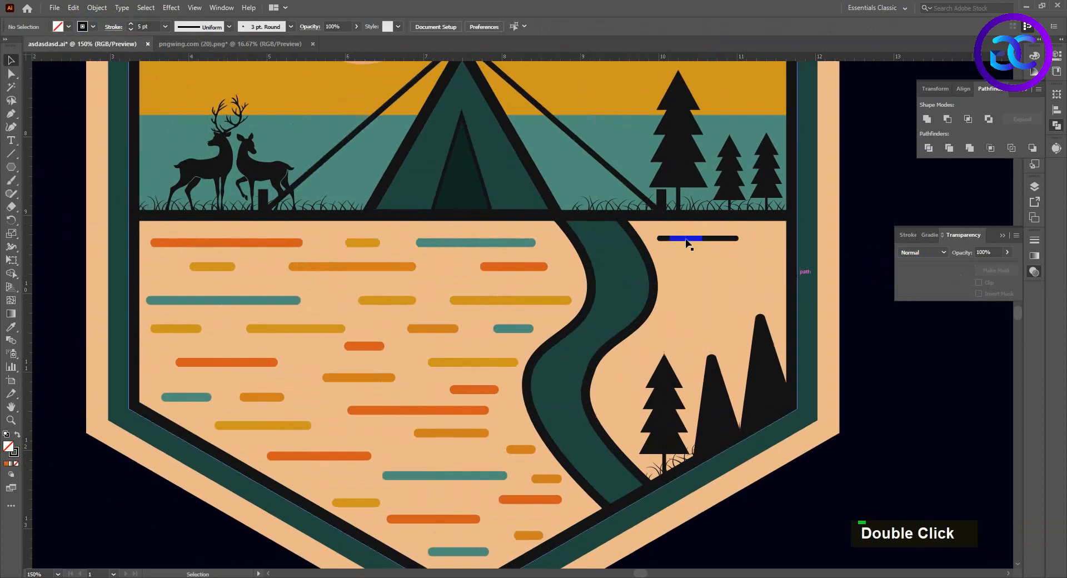
click(689, 240)
text(8)
key(Return)
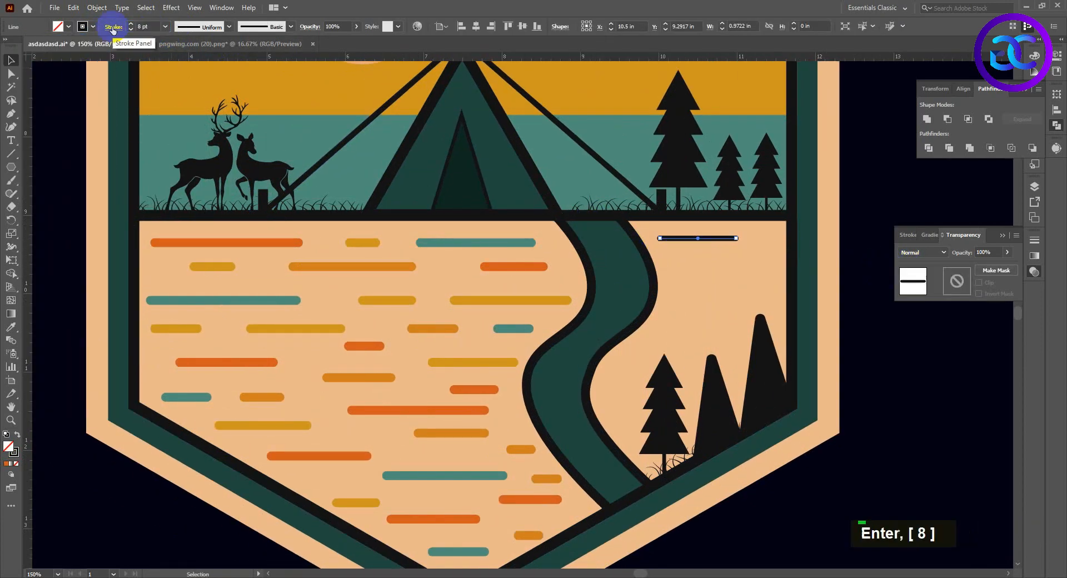
click(849, 208)
scroll(749, 238, down, 2)
scroll(750, 238, up, 3)
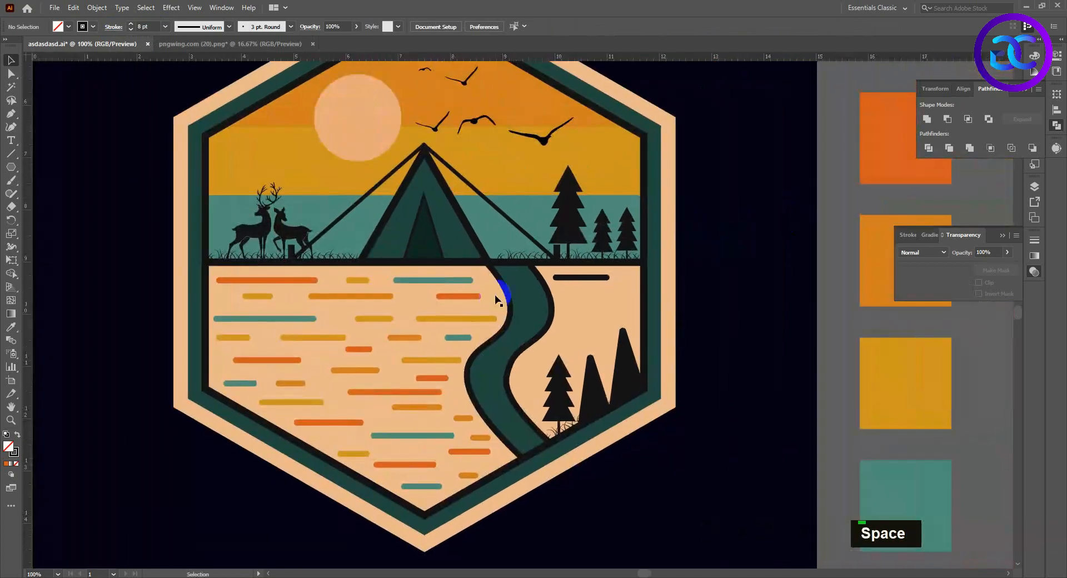
Draw five more horizontal rounded lines of varying lengths across the upper part of the right land.
click(615, 272)
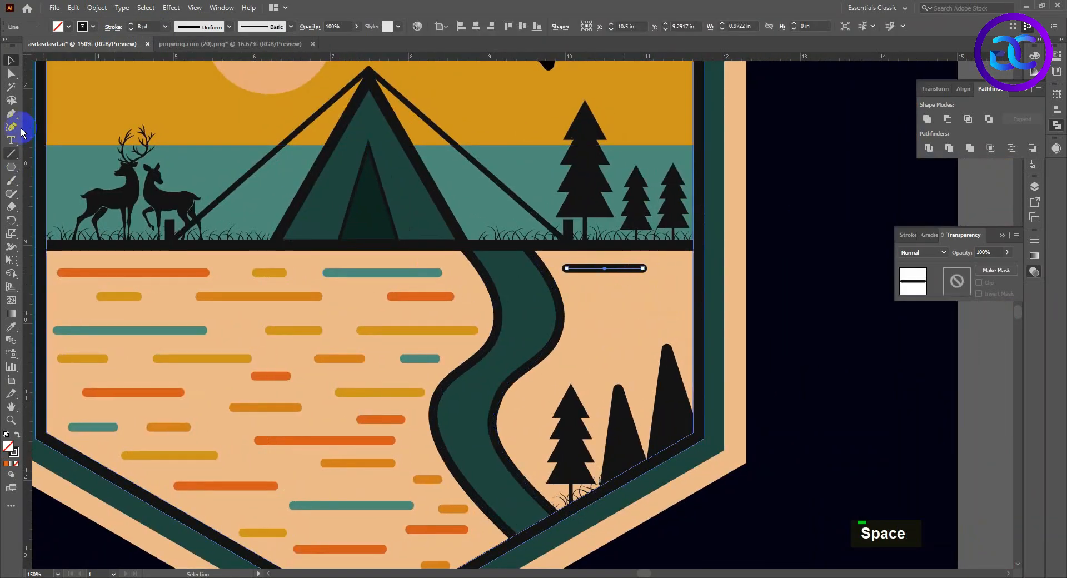
click(11, 153)
drag(638, 281, 686, 282)
drag(569, 297, 599, 297)
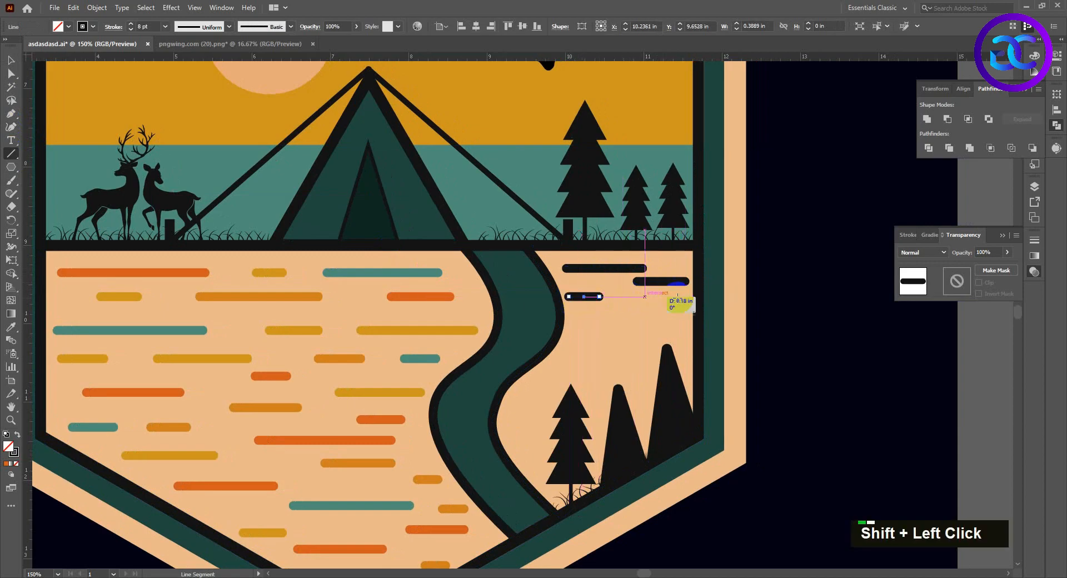
drag(681, 298, 684, 297)
drag(588, 314, 667, 314)
drag(667, 262, 680, 261)
Draw further short horizontal lines above the rounded mountains and around the lower pine tree, down along the road.
drag(575, 345, 692, 330)
drag(540, 377, 584, 376)
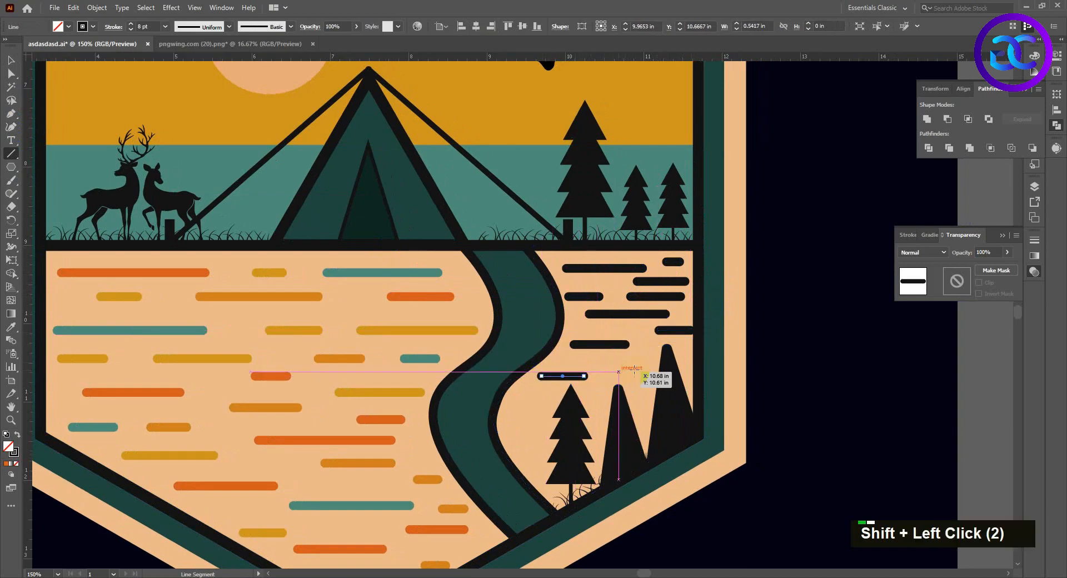
drag(519, 404, 548, 403)
drag(519, 442, 535, 442)
Shift the right line of the third row slightly left and the long line beneath it right toward the border.
scroll(653, 325, up, 2)
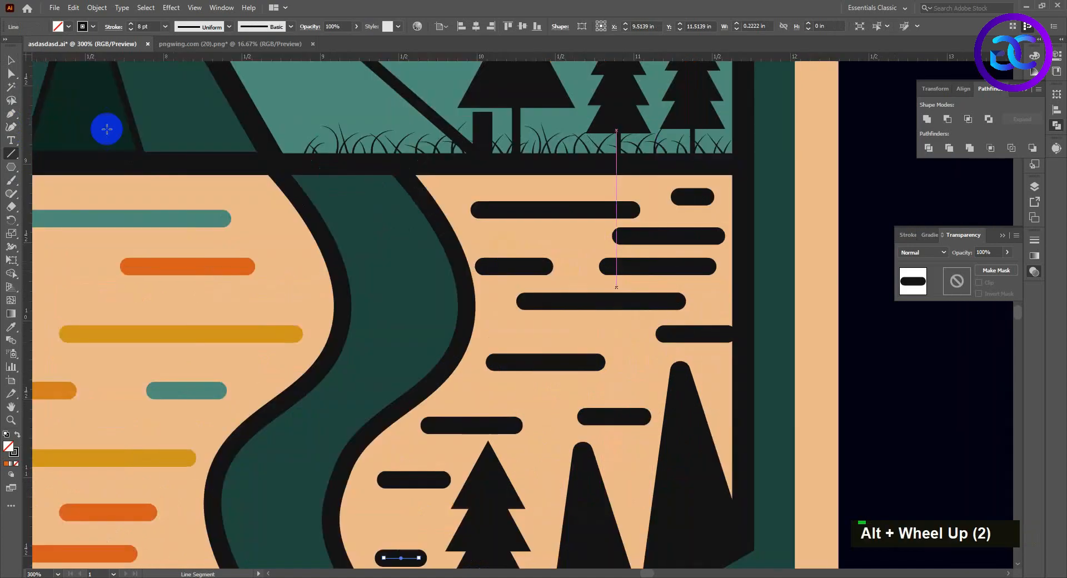
click(8, 61)
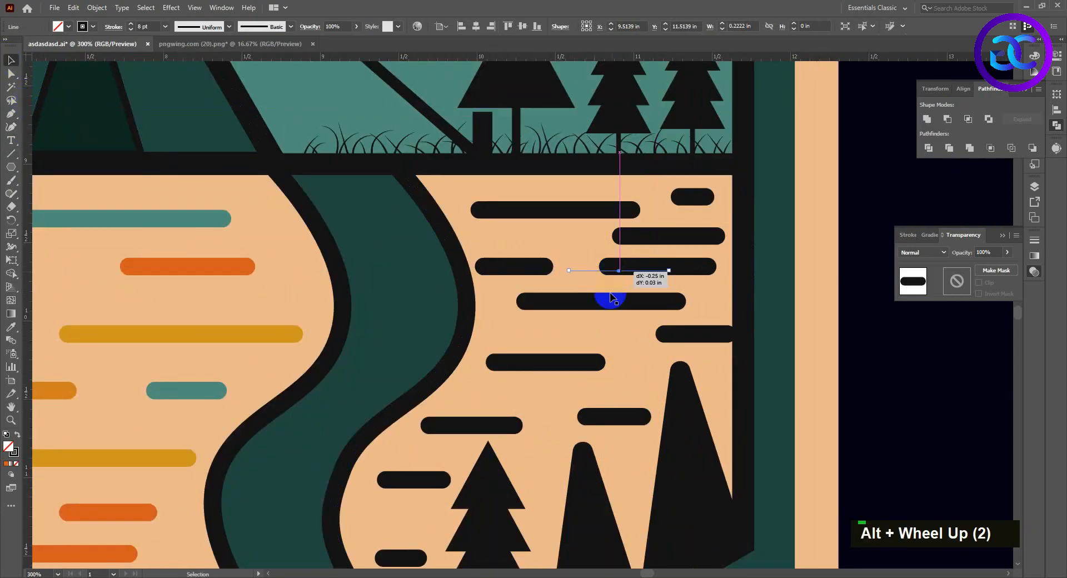
drag(659, 266, 620, 271)
drag(609, 300, 638, 271)
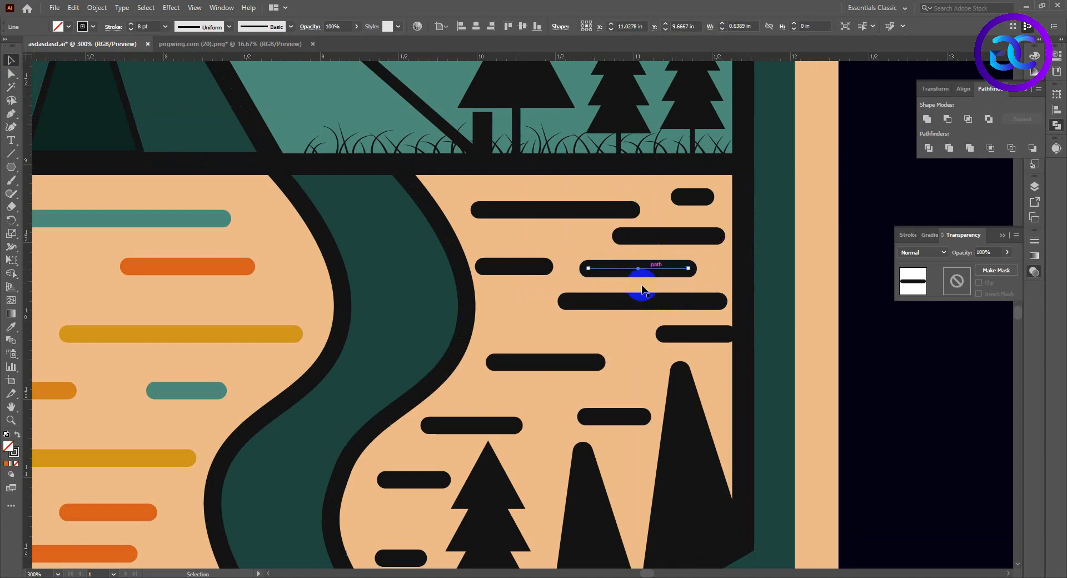
Duplicate the short line near the right land's top corner into the gap beside the road, and raise the line beneath the copy slightly.
drag(679, 209, 524, 337)
key(ctrl+z)
click(700, 198)
click(559, 359)
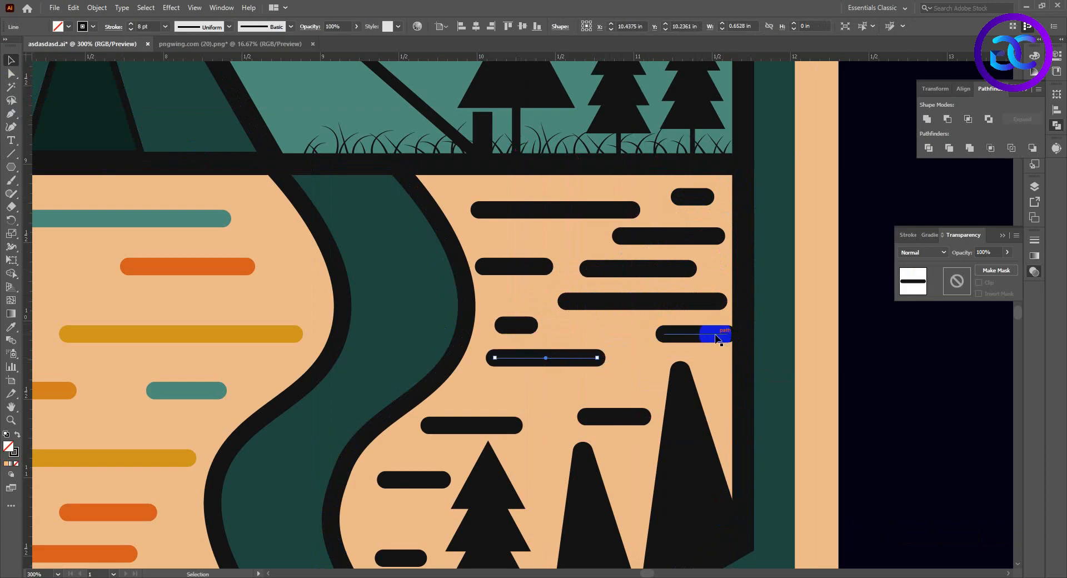
Reposition the lower lines so they sit clear of the border, the mountain peaks and the pine tree, with more even spacing.
drag(703, 343, 691, 351)
drag(615, 417, 616, 404)
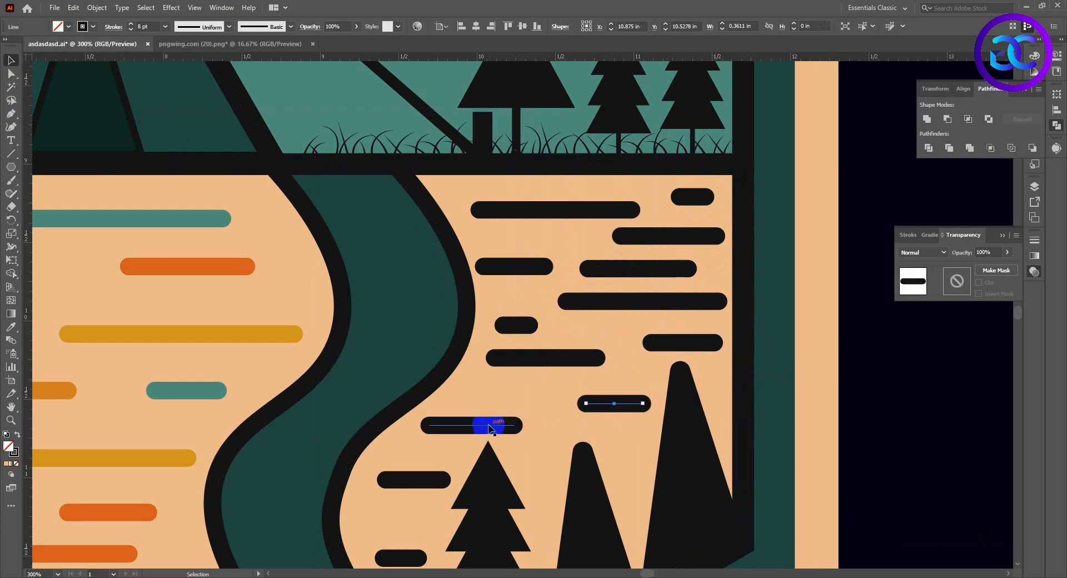
drag(515, 415, 535, 400)
scroll(617, 317, down, 2)
drag(645, 328, 660, 308)
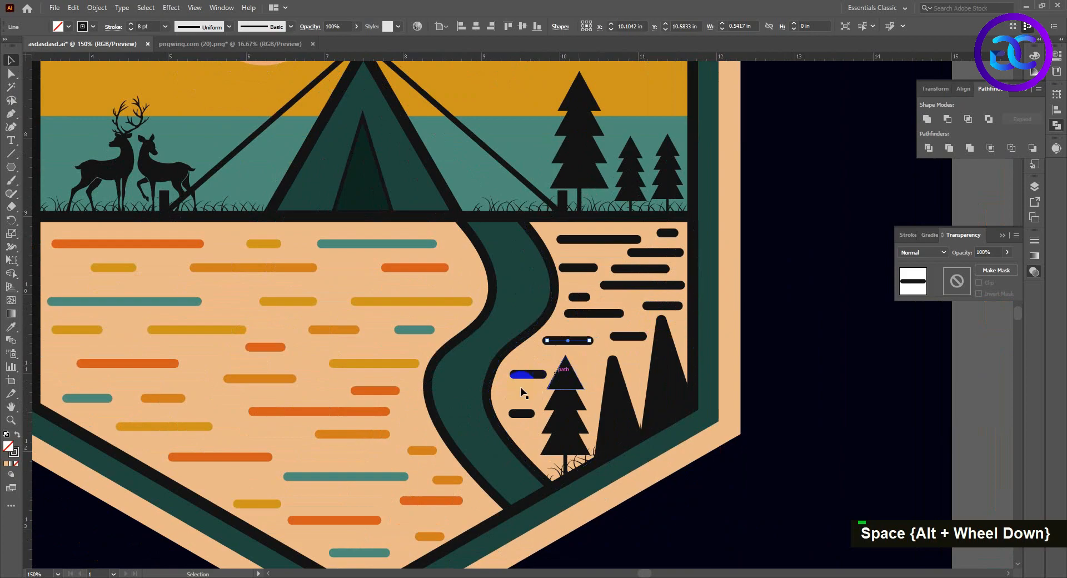
drag(524, 407, 522, 407)
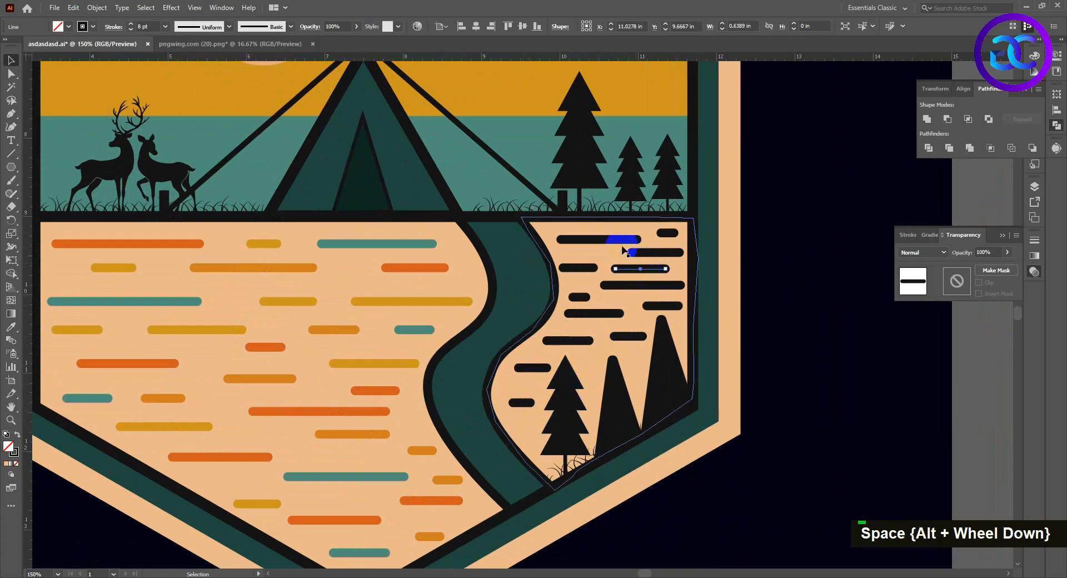
Rearrange the upper lines on the right land to even out their spacing and delete the short duplicate line beside the road.
drag(660, 249, 628, 268)
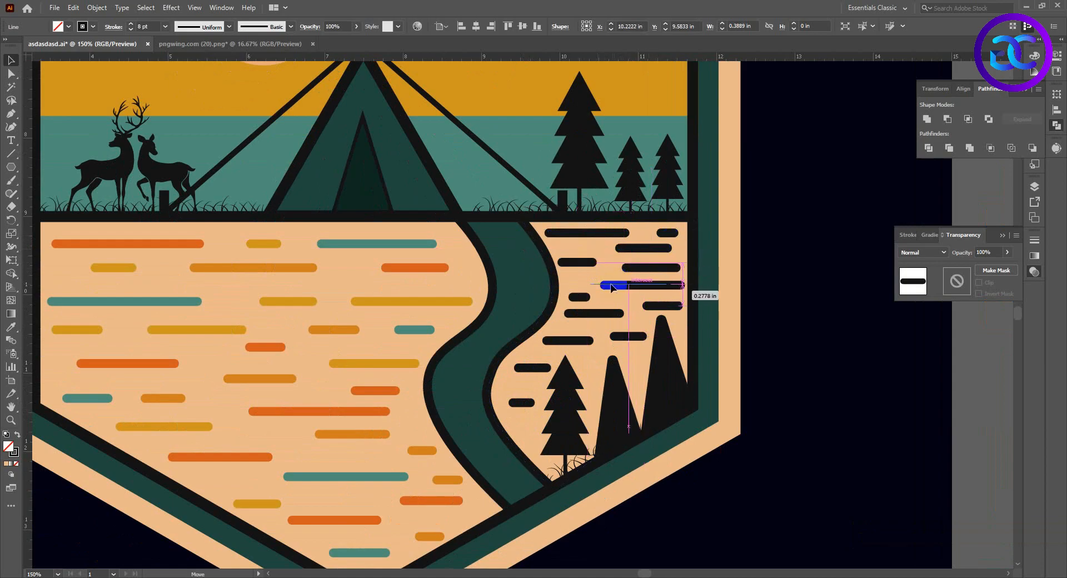
drag(619, 285, 594, 306)
click(582, 300)
key(Delete)
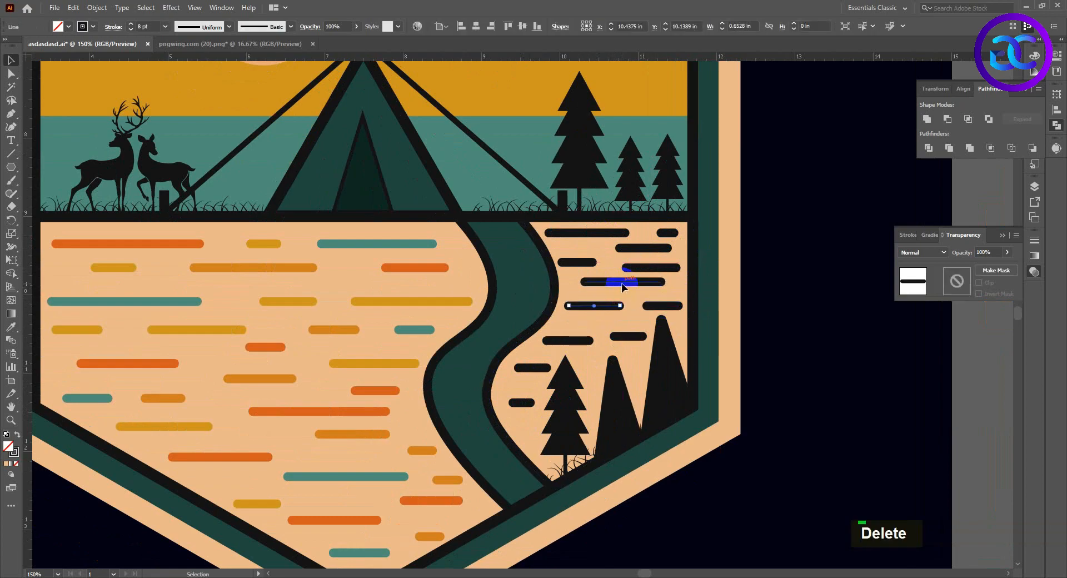
Nudge the short line above the smaller rounded mountain slightly upward.
click(650, 296)
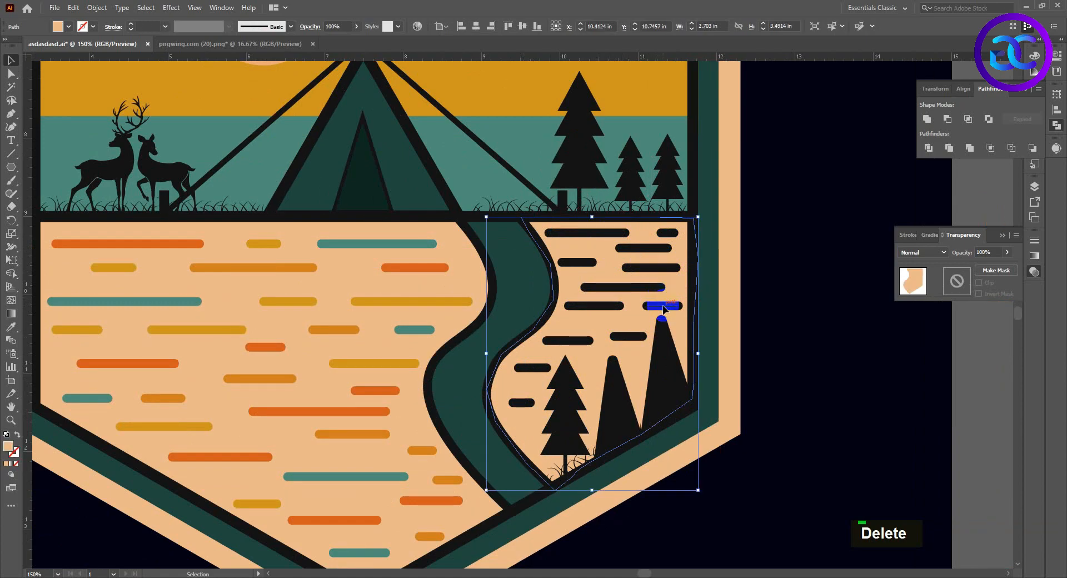
click(664, 307)
key(Up)
key(Up)
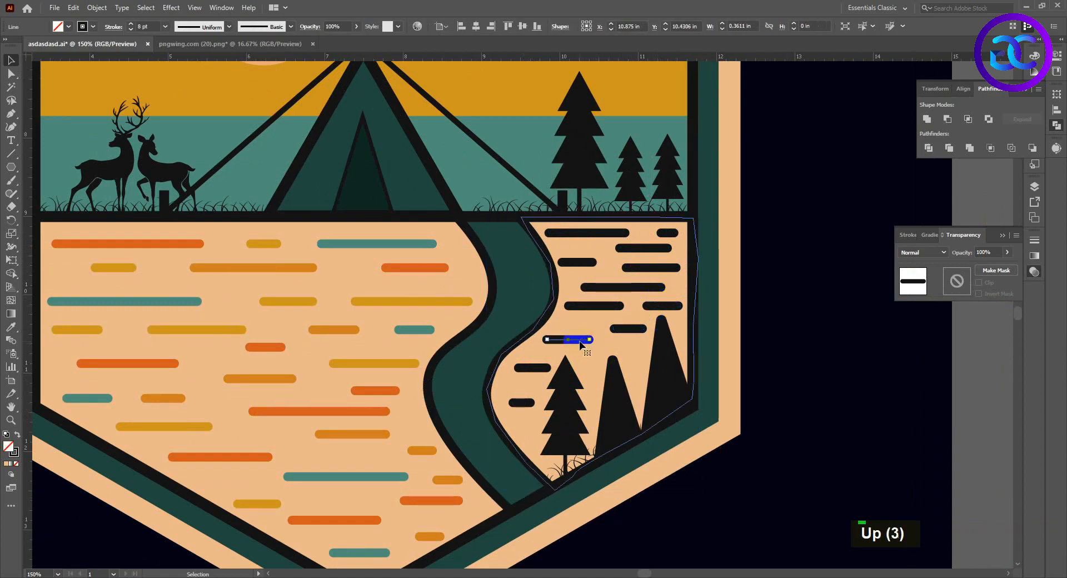
Nudge the lower lines beside the pine tree slightly upward, and expand all the black rounded lines on the right land into filled shapes.
key(Up)
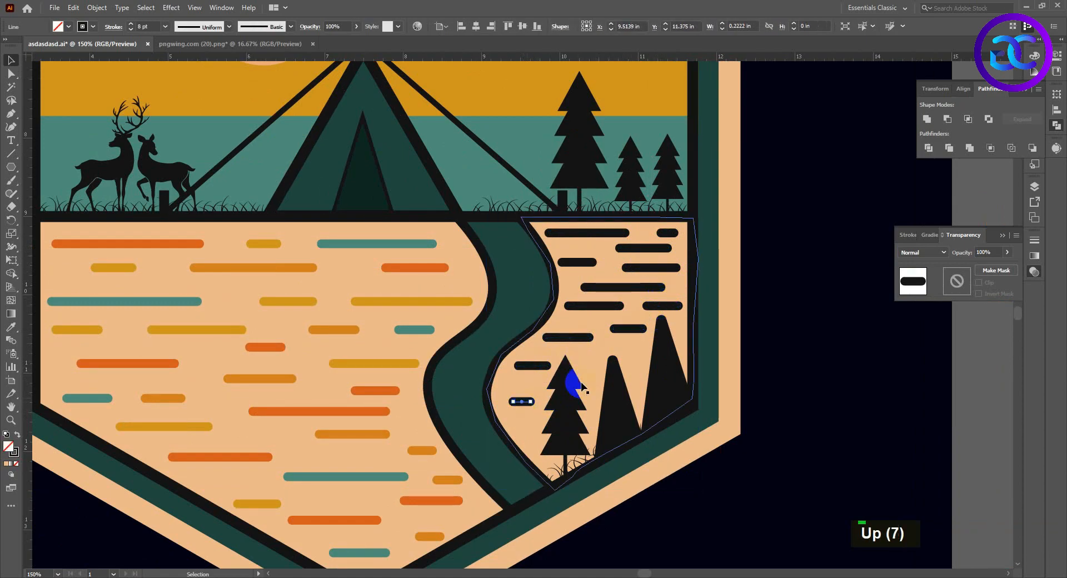
key(Up)
click(11, 87)
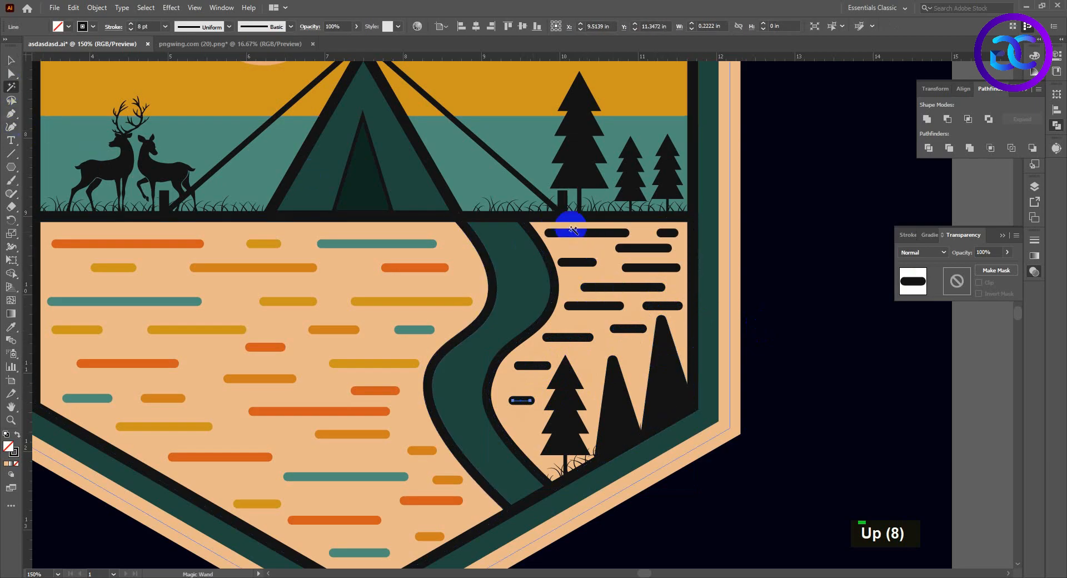
click(573, 229)
click(97, 7)
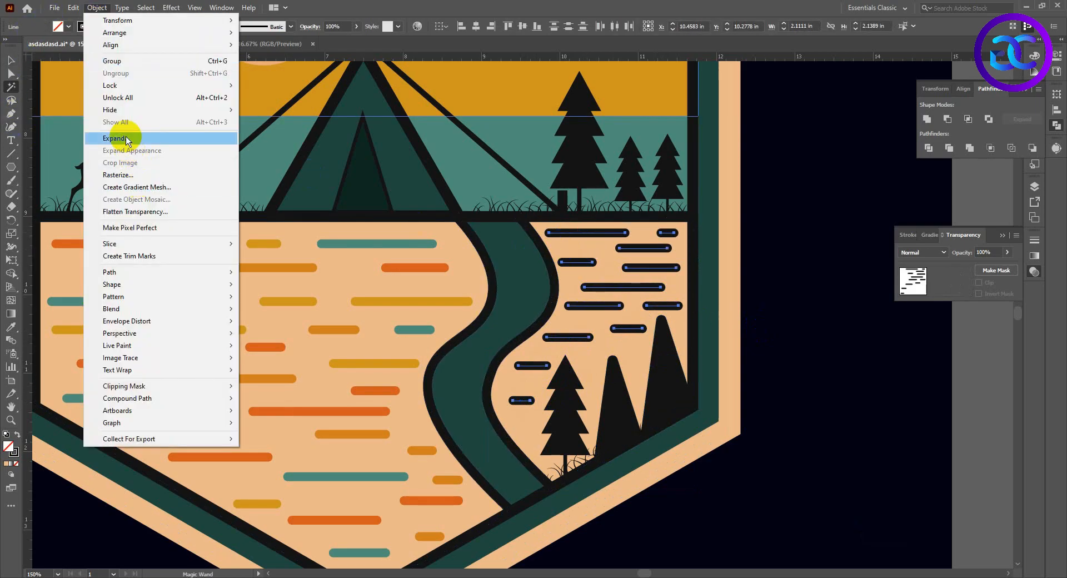
click(125, 139)
click(509, 356)
key(v)
key(ctrl+shift+a)
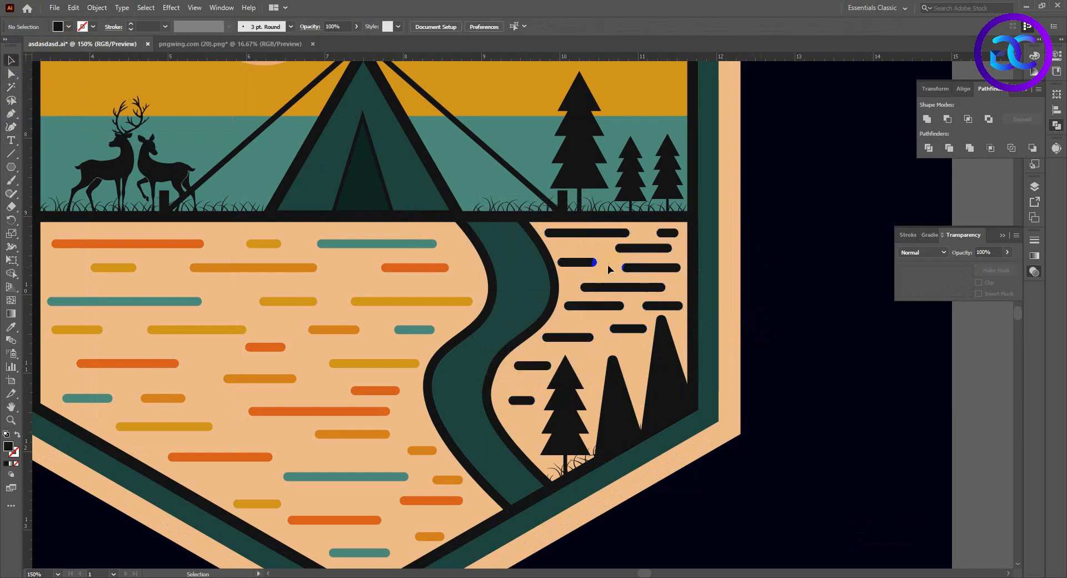
Recolour the right land's topmost long line orange and the line beneath its right end teal, sampling the colours from the left land's lines.
click(567, 237)
key(i)
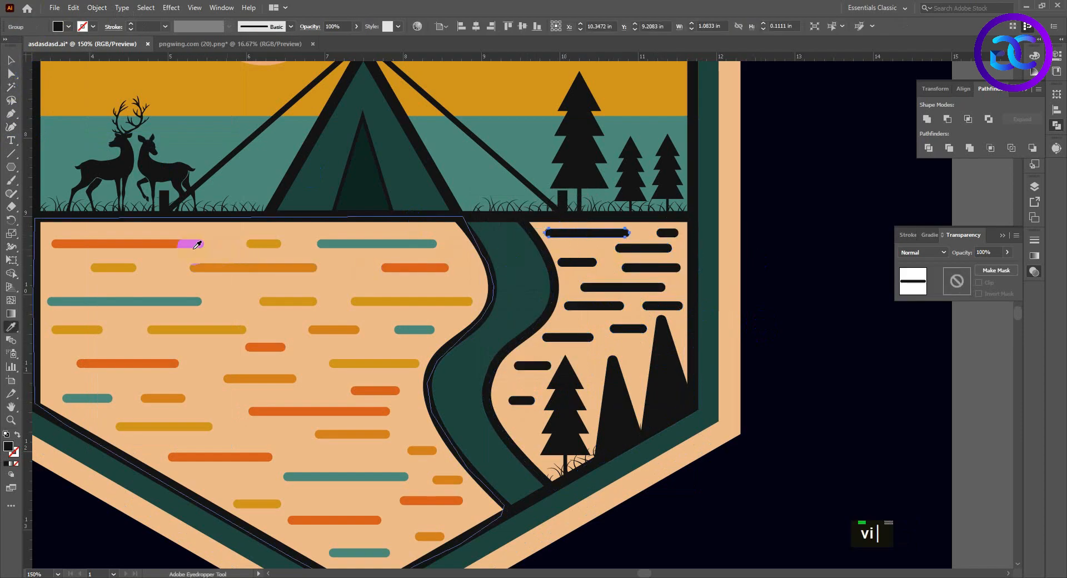
click(183, 244)
key(v)
click(639, 248)
key(i)
click(398, 243)
Recolour the short line beside the road's upper bend and the short line in the right land's top corner mustard yellow.
key(v)
click(577, 262)
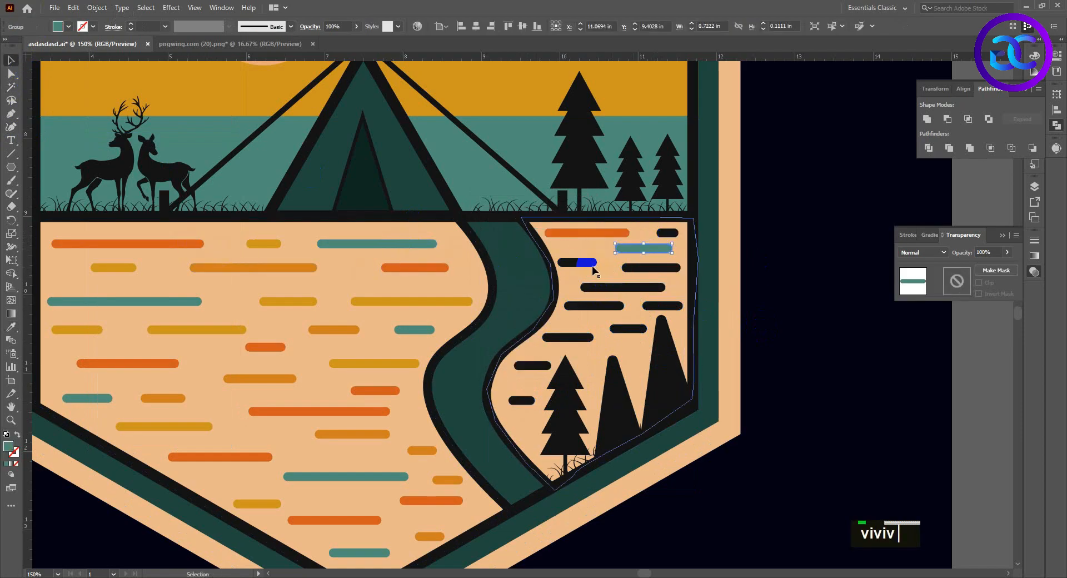
key(i)
click(417, 301)
key(v)
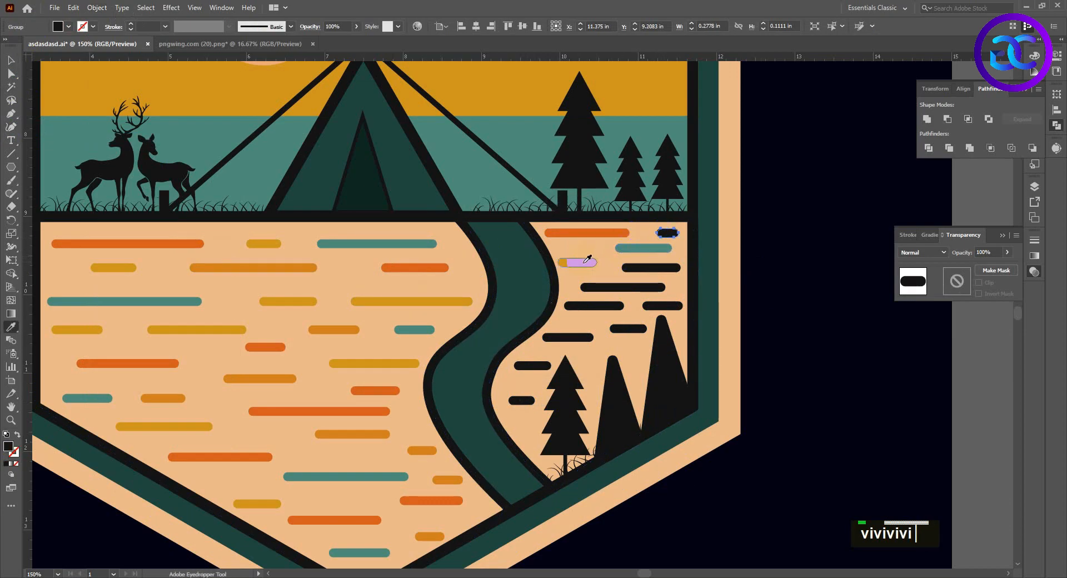
click(588, 259)
Recolour the third-row line near the right border orange and the long line beneath it teal, sampling from the lines above.
key(v)
click(634, 268)
key(i)
click(610, 233)
key(v)
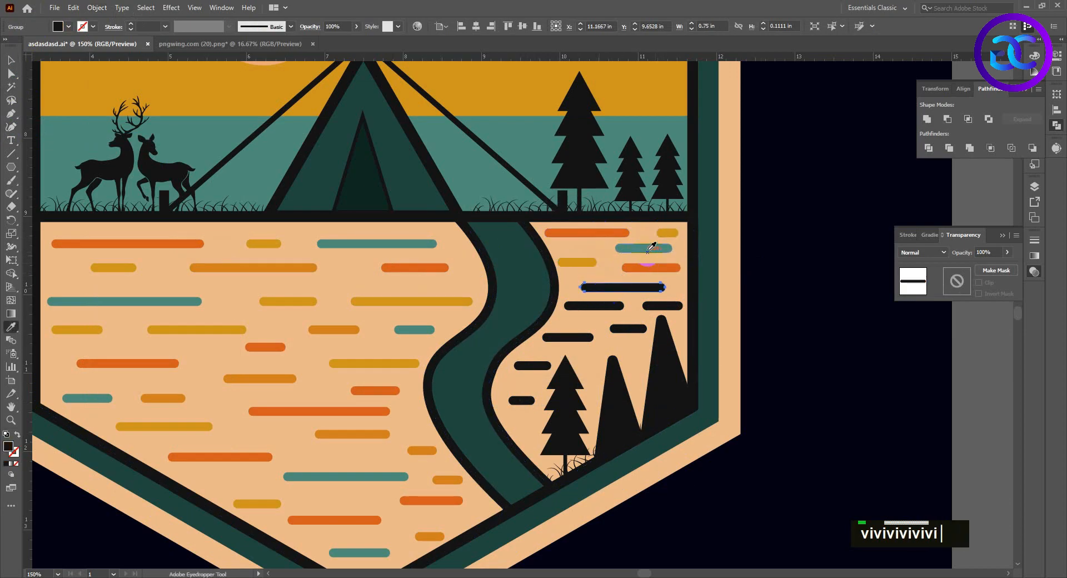
click(651, 247)
Recolour the two lines just above the tall mountain peak, the one nearer the road orange and the one nearer the border mustard yellow.
key(v)
click(613, 232)
key(v)
click(663, 306)
key(i)
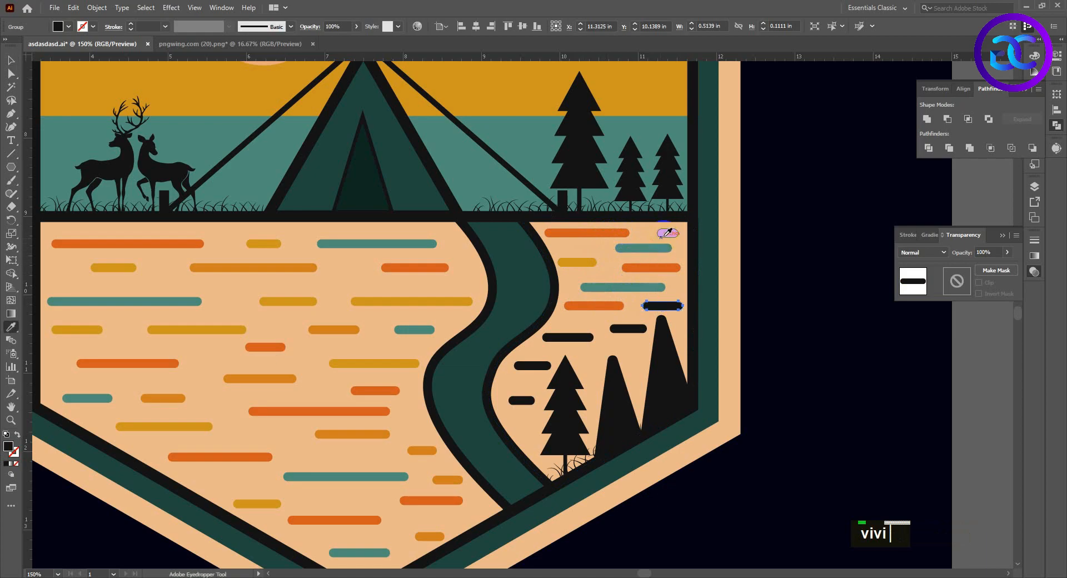
click(667, 233)
Recolour the short line above the smaller mountain teal and the line above the pine tree orange.
key(v)
click(628, 328)
key(i)
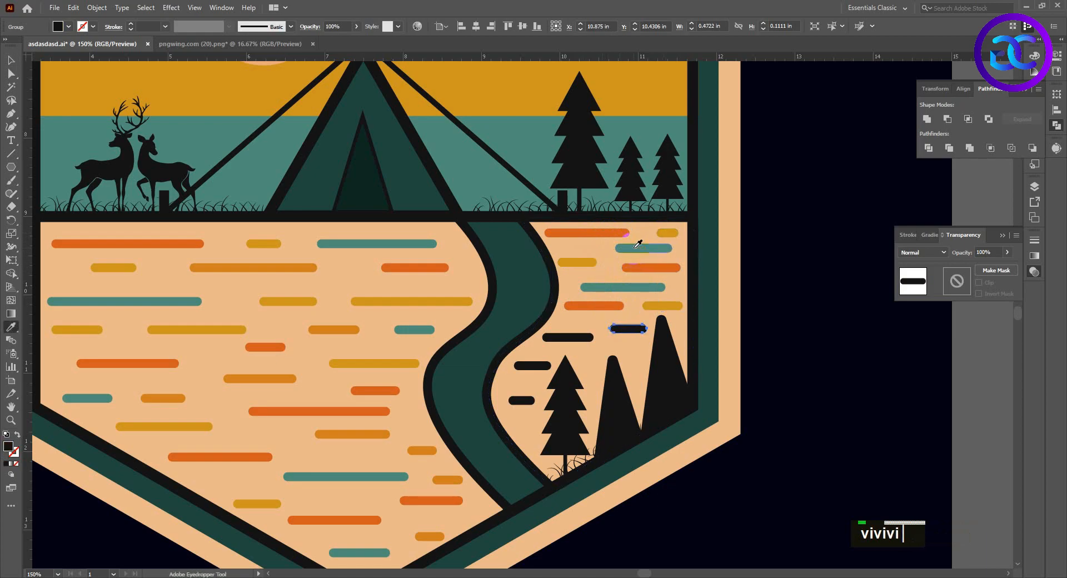
click(639, 248)
key(v)
click(584, 337)
click(594, 306)
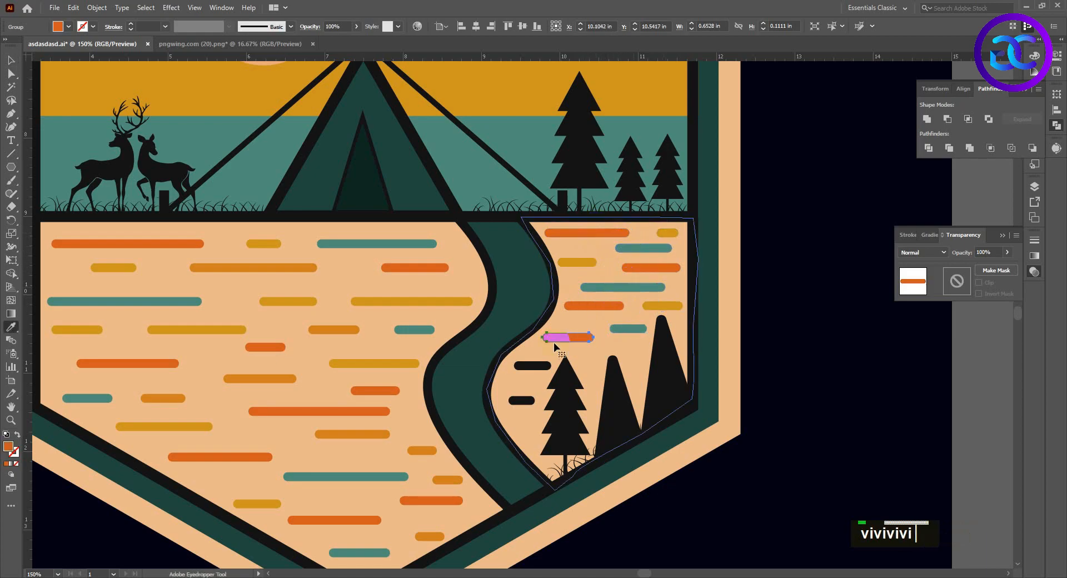
Recolour the two remaining black lines between the road and the pine tree, the upper one mustard yellow and the lower one teal.
key(v)
click(533, 365)
click(588, 262)
key(v)
click(521, 400)
key(i)
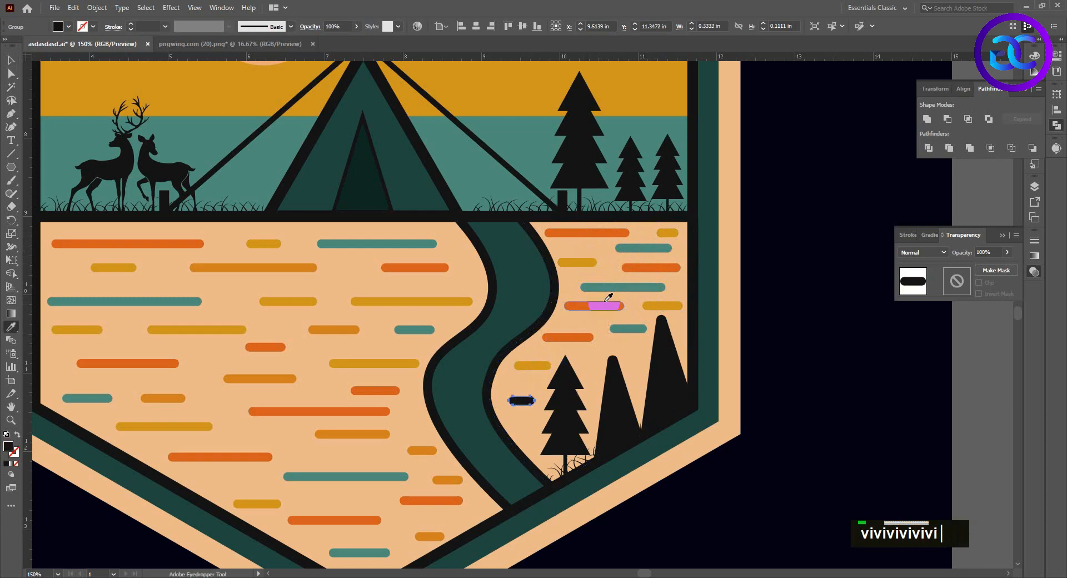
click(803, 295)
Select the complete hexagonal badge and group all its artwork into one object.
scroll(624, 297, down, 3)
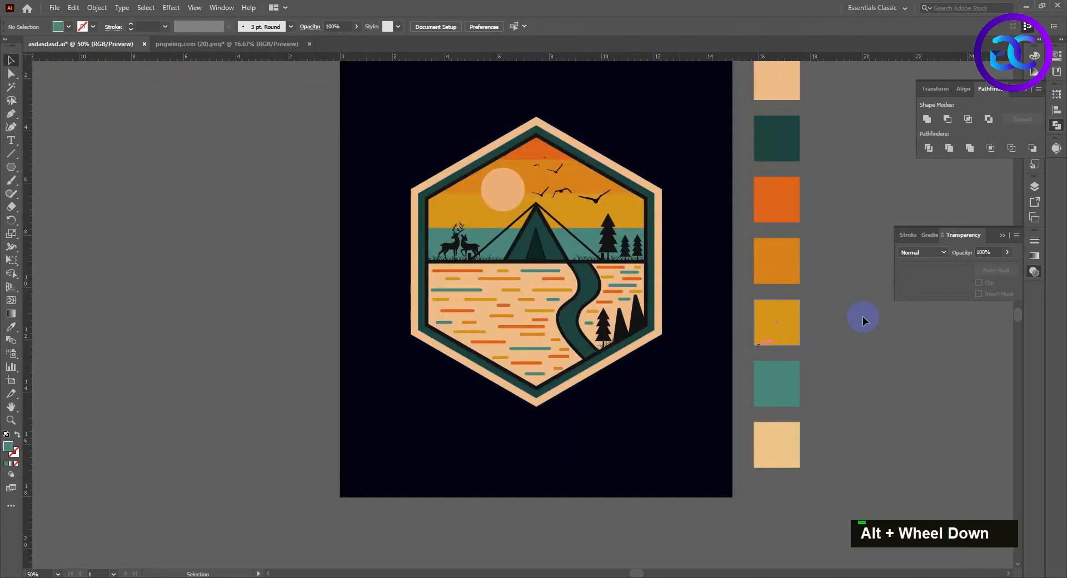
scroll(820, 359, down, 1)
drag(705, 349, 678, 405)
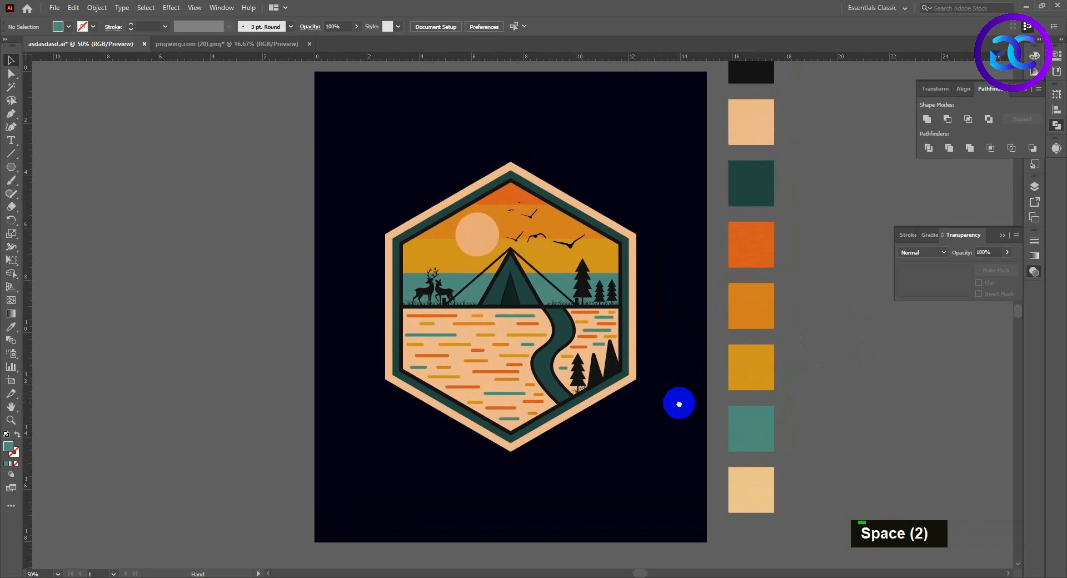
drag(357, 138, 659, 476)
right_click(571, 287)
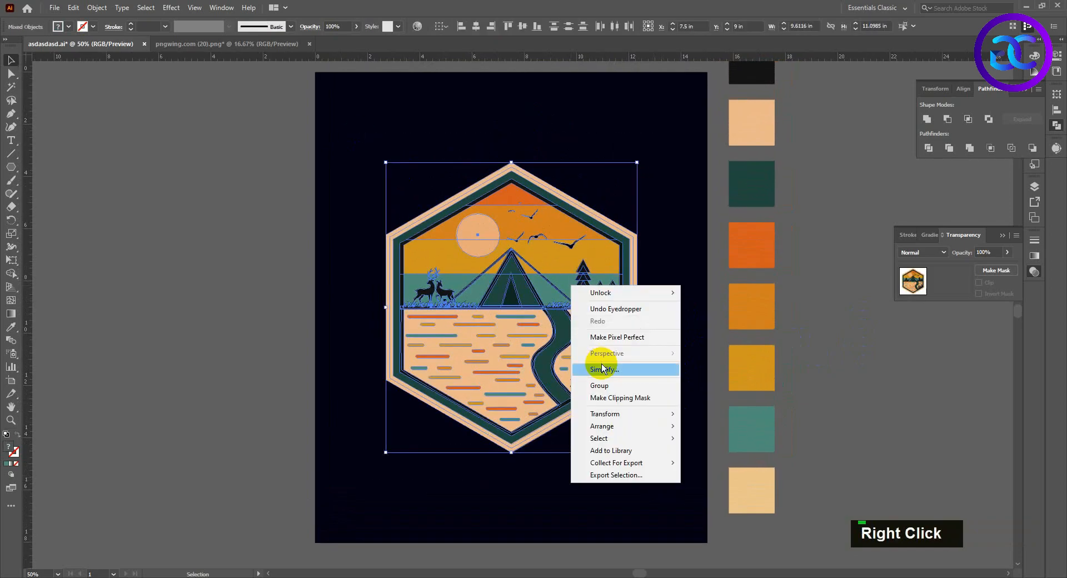
click(604, 386)
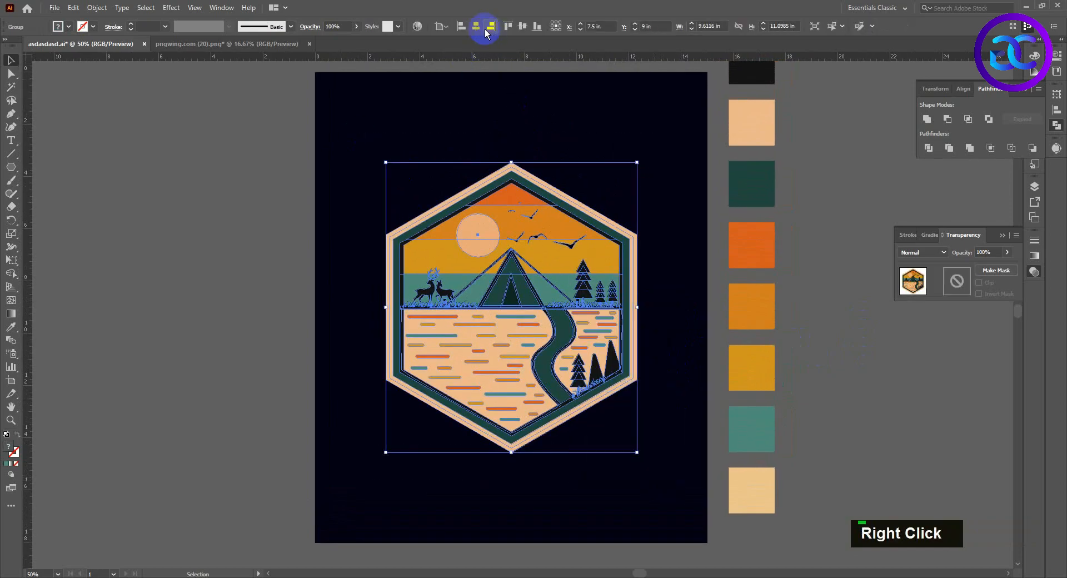
click(606, 145)
drag(615, 132, 591, 110)
scroll(548, 194, up, 1)
drag(613, 166, 650, 140)
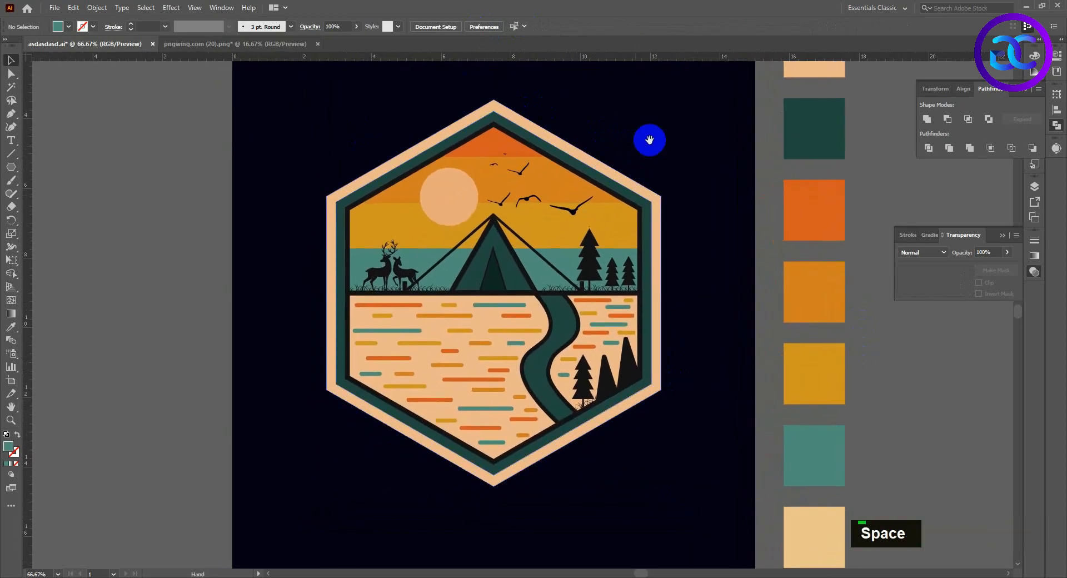